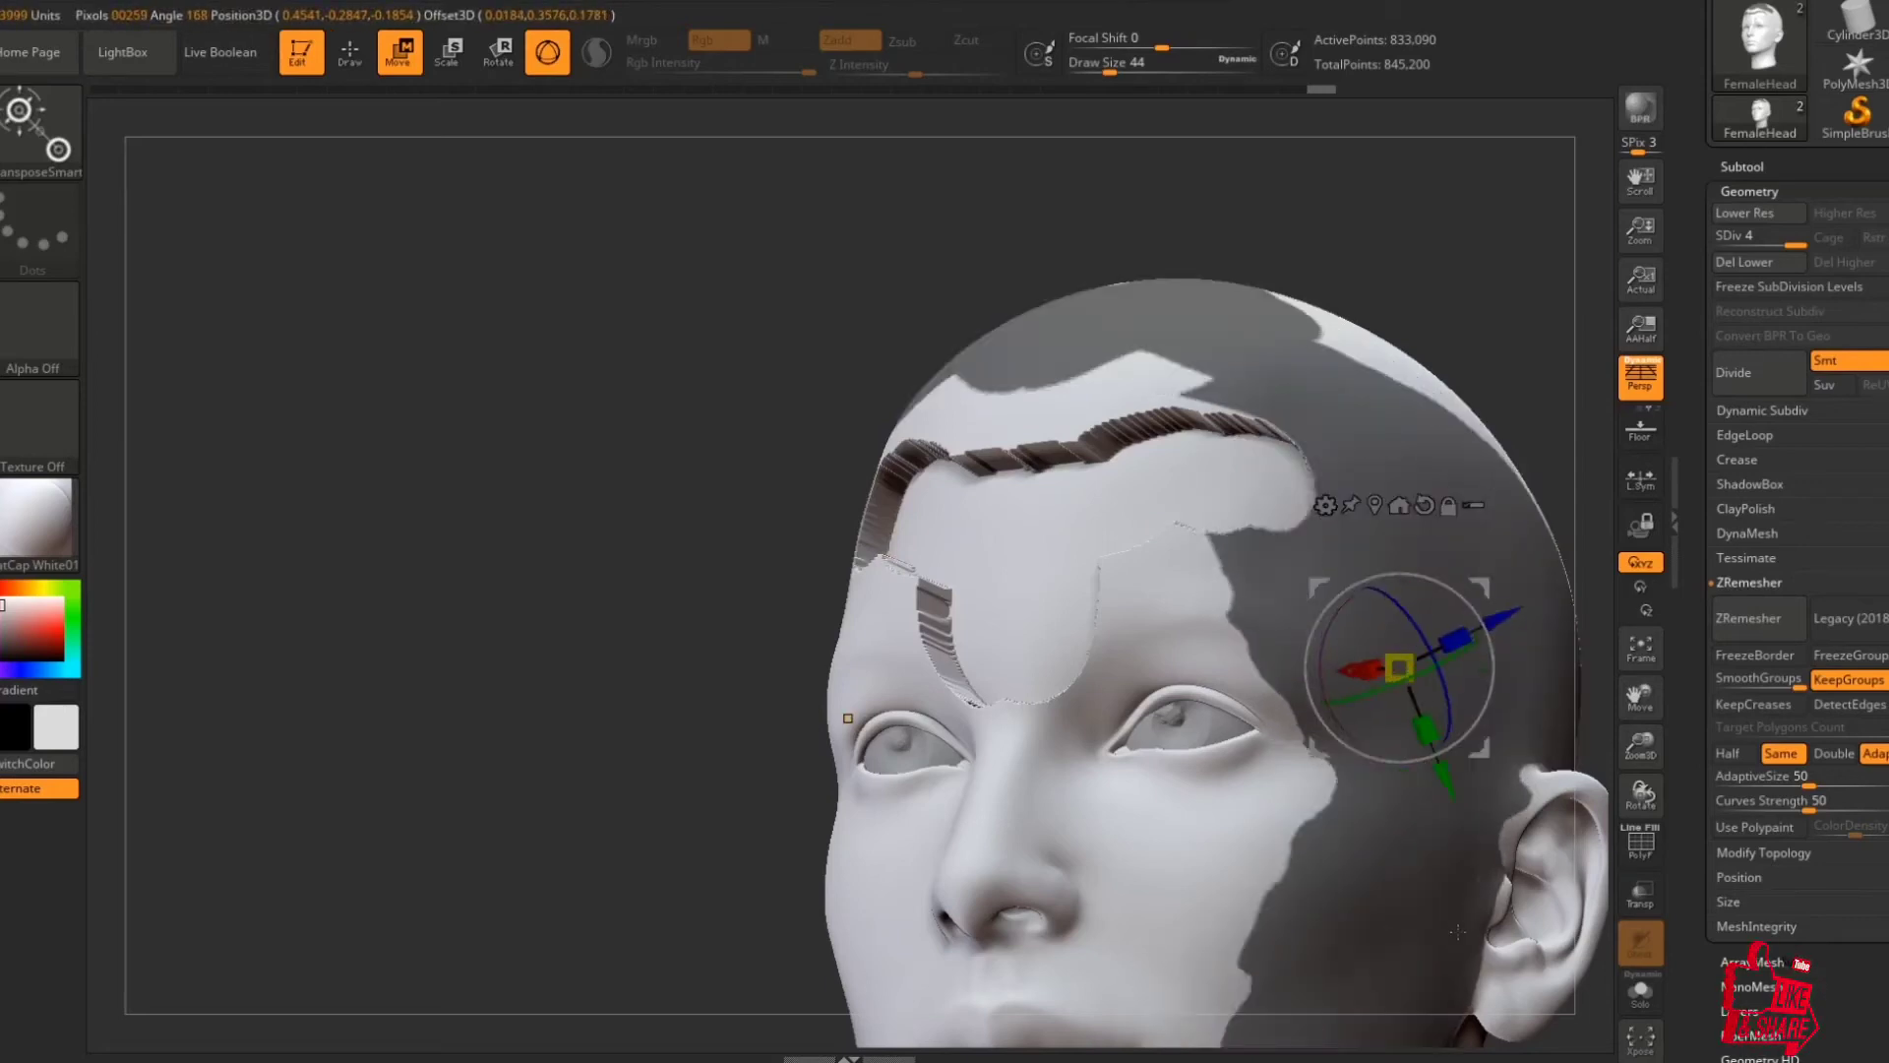
Smart-mask the unmasked side of the head and face, leaving the recessed forehead panel and central face unmasked.
{"action": "left_click_drag", "start_coordinate": [472, 703], "coordinate": [654, 734]}
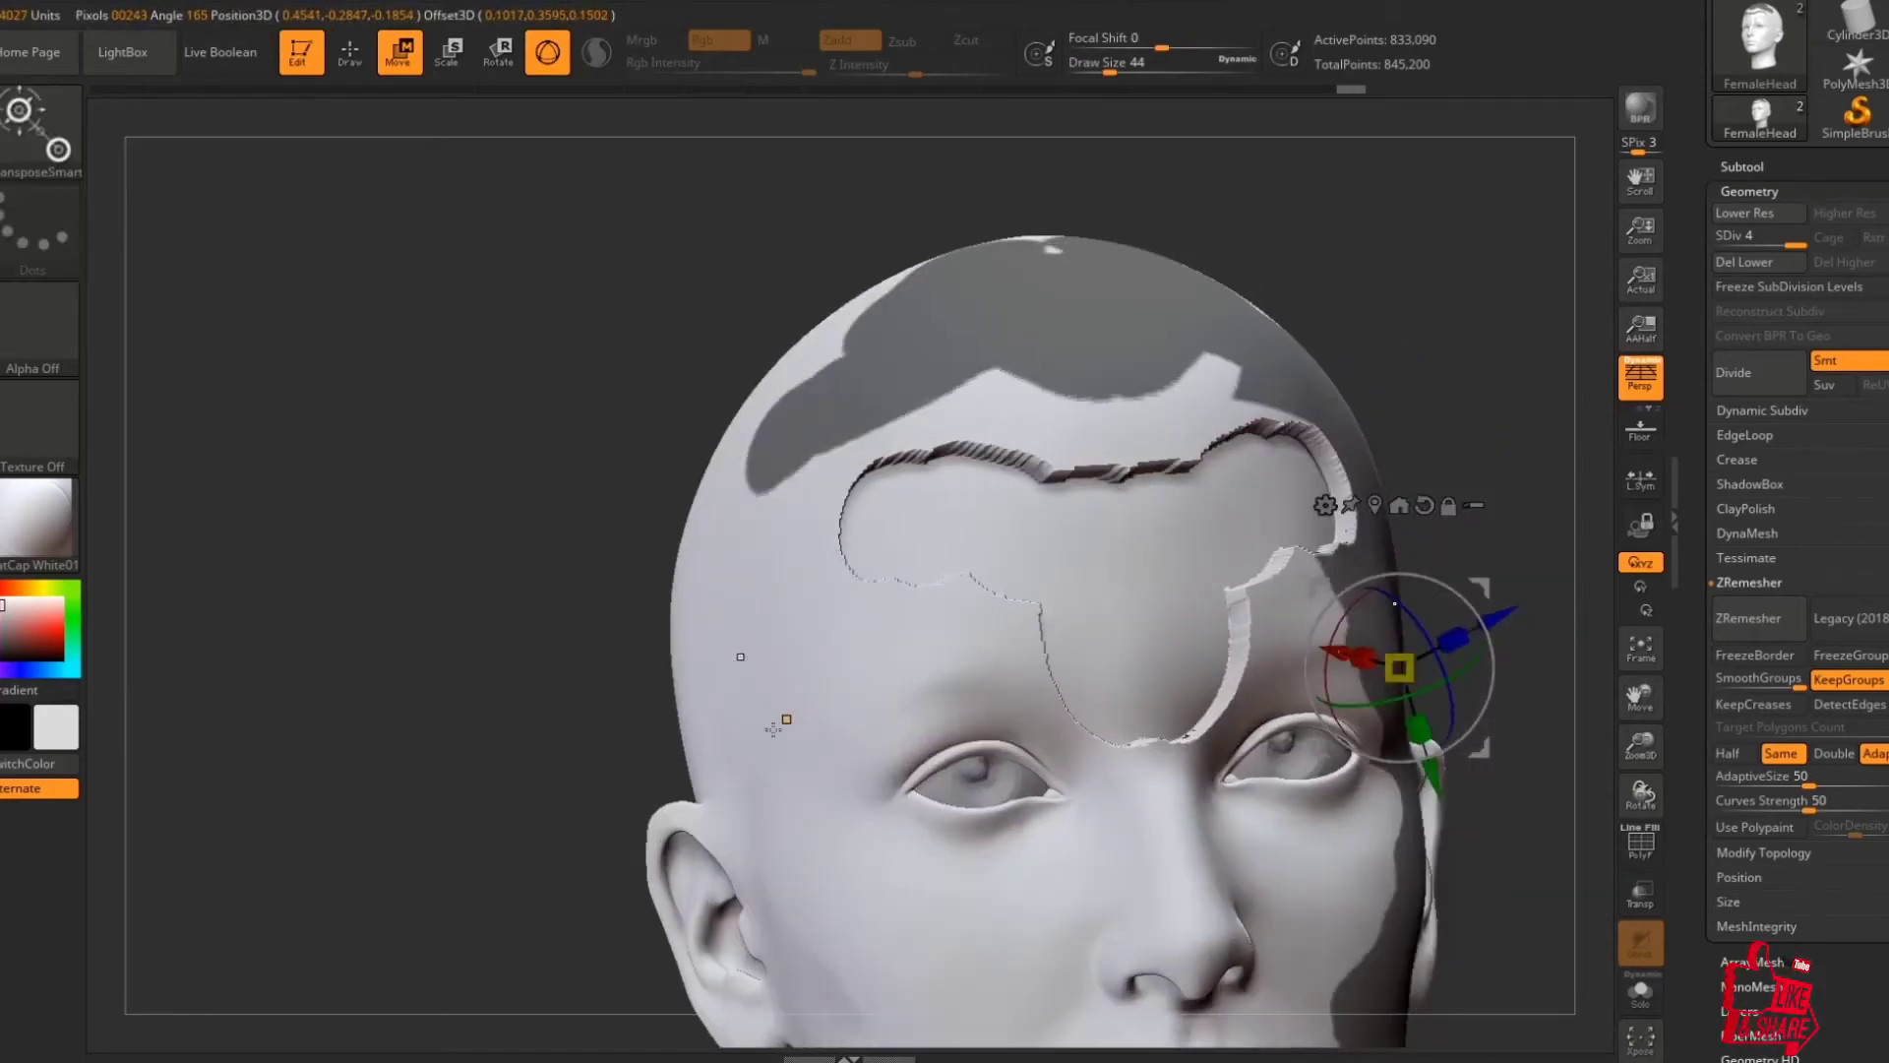
{"action": "left_click_drag", "start_coordinate": [740, 659], "coordinate": [872, 953], "text": "ctrl"}
{"action": "right_click_drag", "start_coordinate": [1142, 619], "coordinate": [965, 634]}
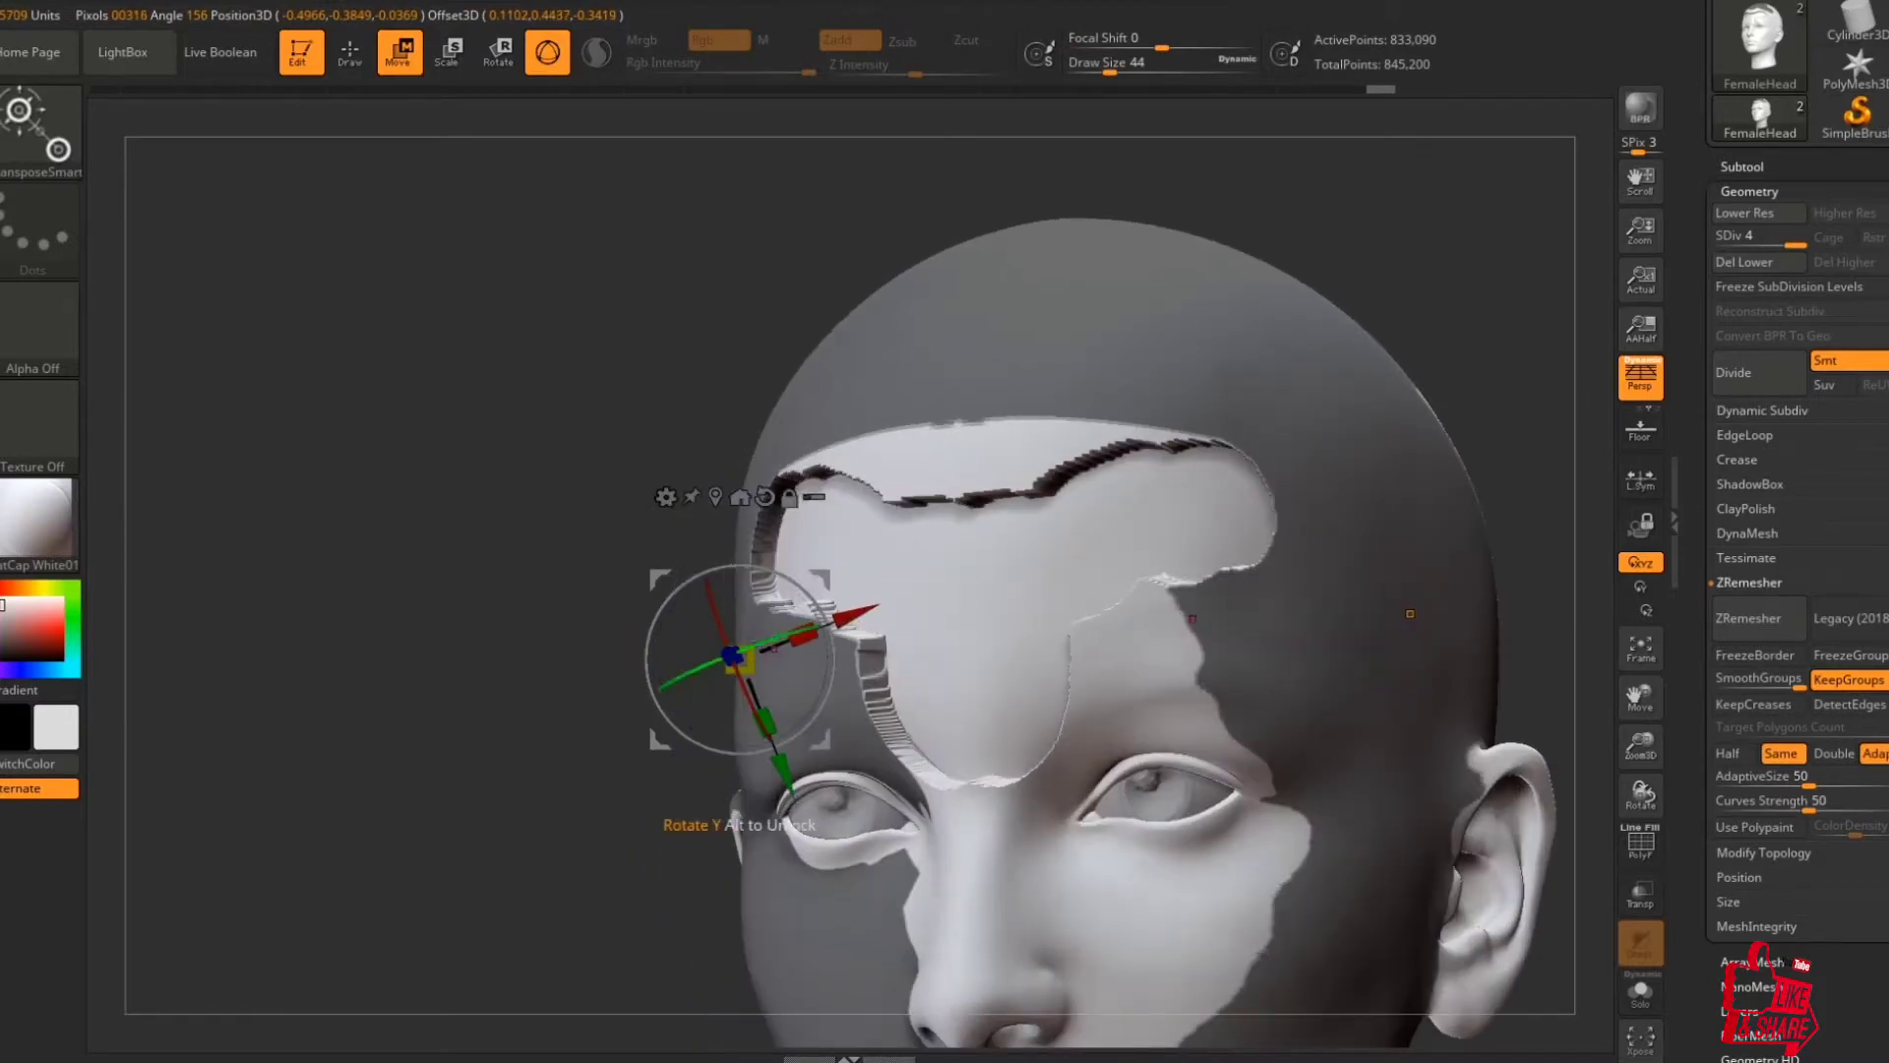
{"action": "right_click_drag", "start_coordinate": [463, 325], "coordinate": [463, 413], "text": "ctrl"}
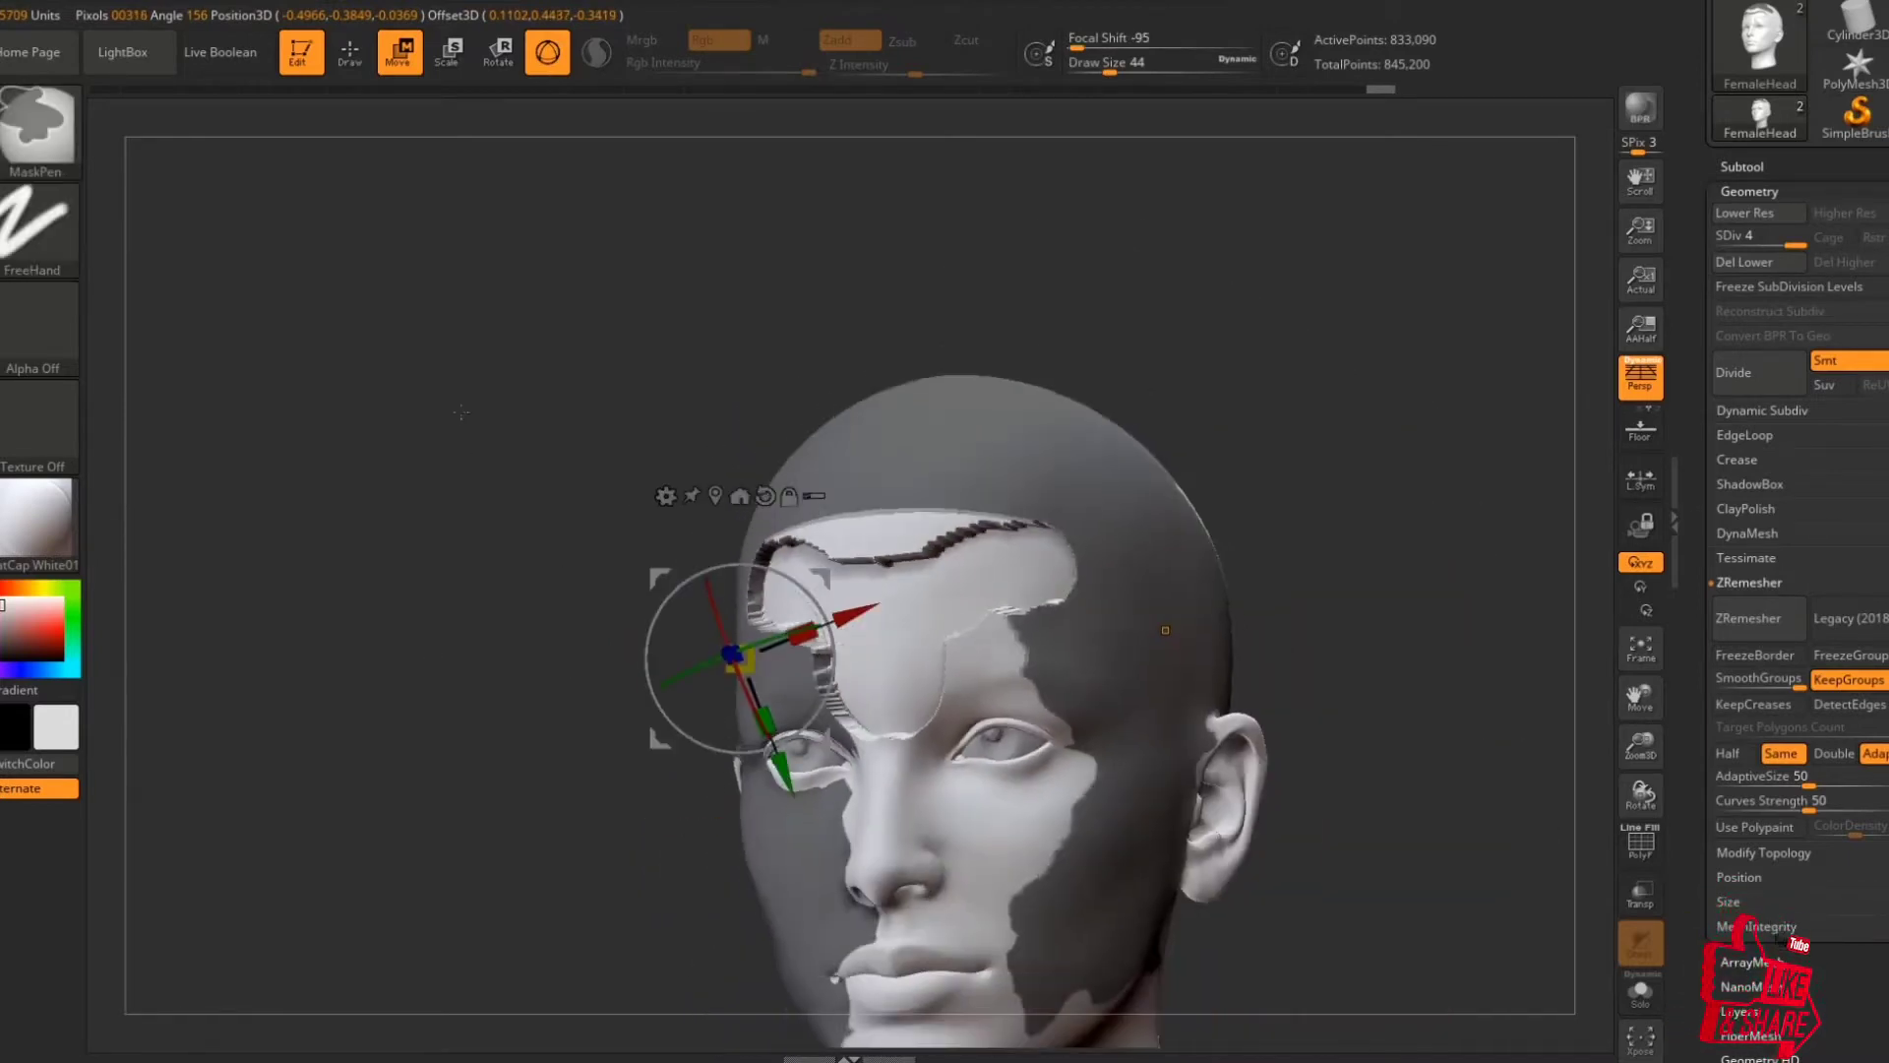
Reposition the transform gizmo on the cheek and clear the mask from the entire head.
{"action": "left_click", "coordinate": [989, 834]}
{"action": "left_click_drag", "start_coordinate": [1081, 875], "coordinate": [1268, 930], "text": "ctrl"}
{"action": "left_click_drag", "start_coordinate": [1289, 771], "coordinate": [1323, 797], "text": "ctrl"}
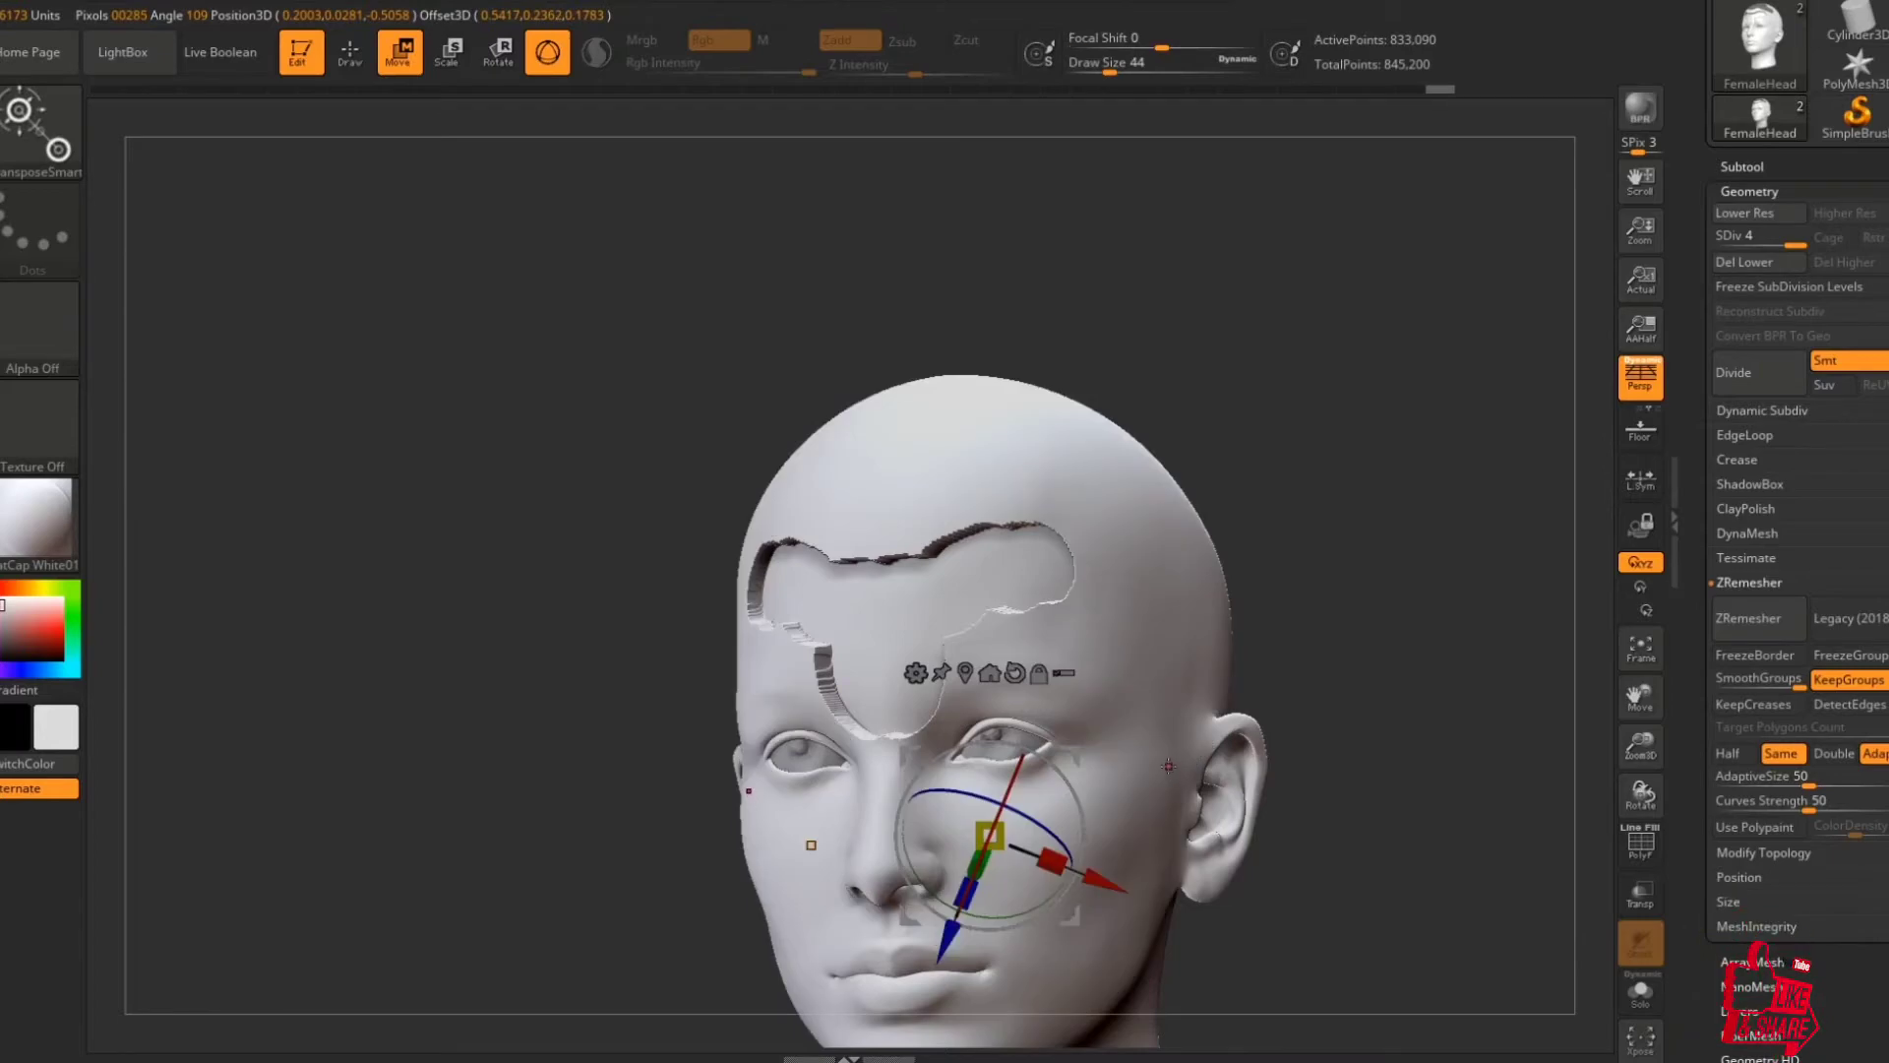
Smart-mask the recessed forehead panel, extending the mask from its centre into the unmasked side lobe.
{"action": "key", "text": "shift+f"}
{"action": "mouse_move", "coordinate": [1041, 480]}
{"action": "right_mouse_down"}
{"action": "mouse_move", "coordinate": [852, 422]}
{"action": "mouse_move", "coordinate": [1058, 472]}
{"action": "right_mouse_up"}
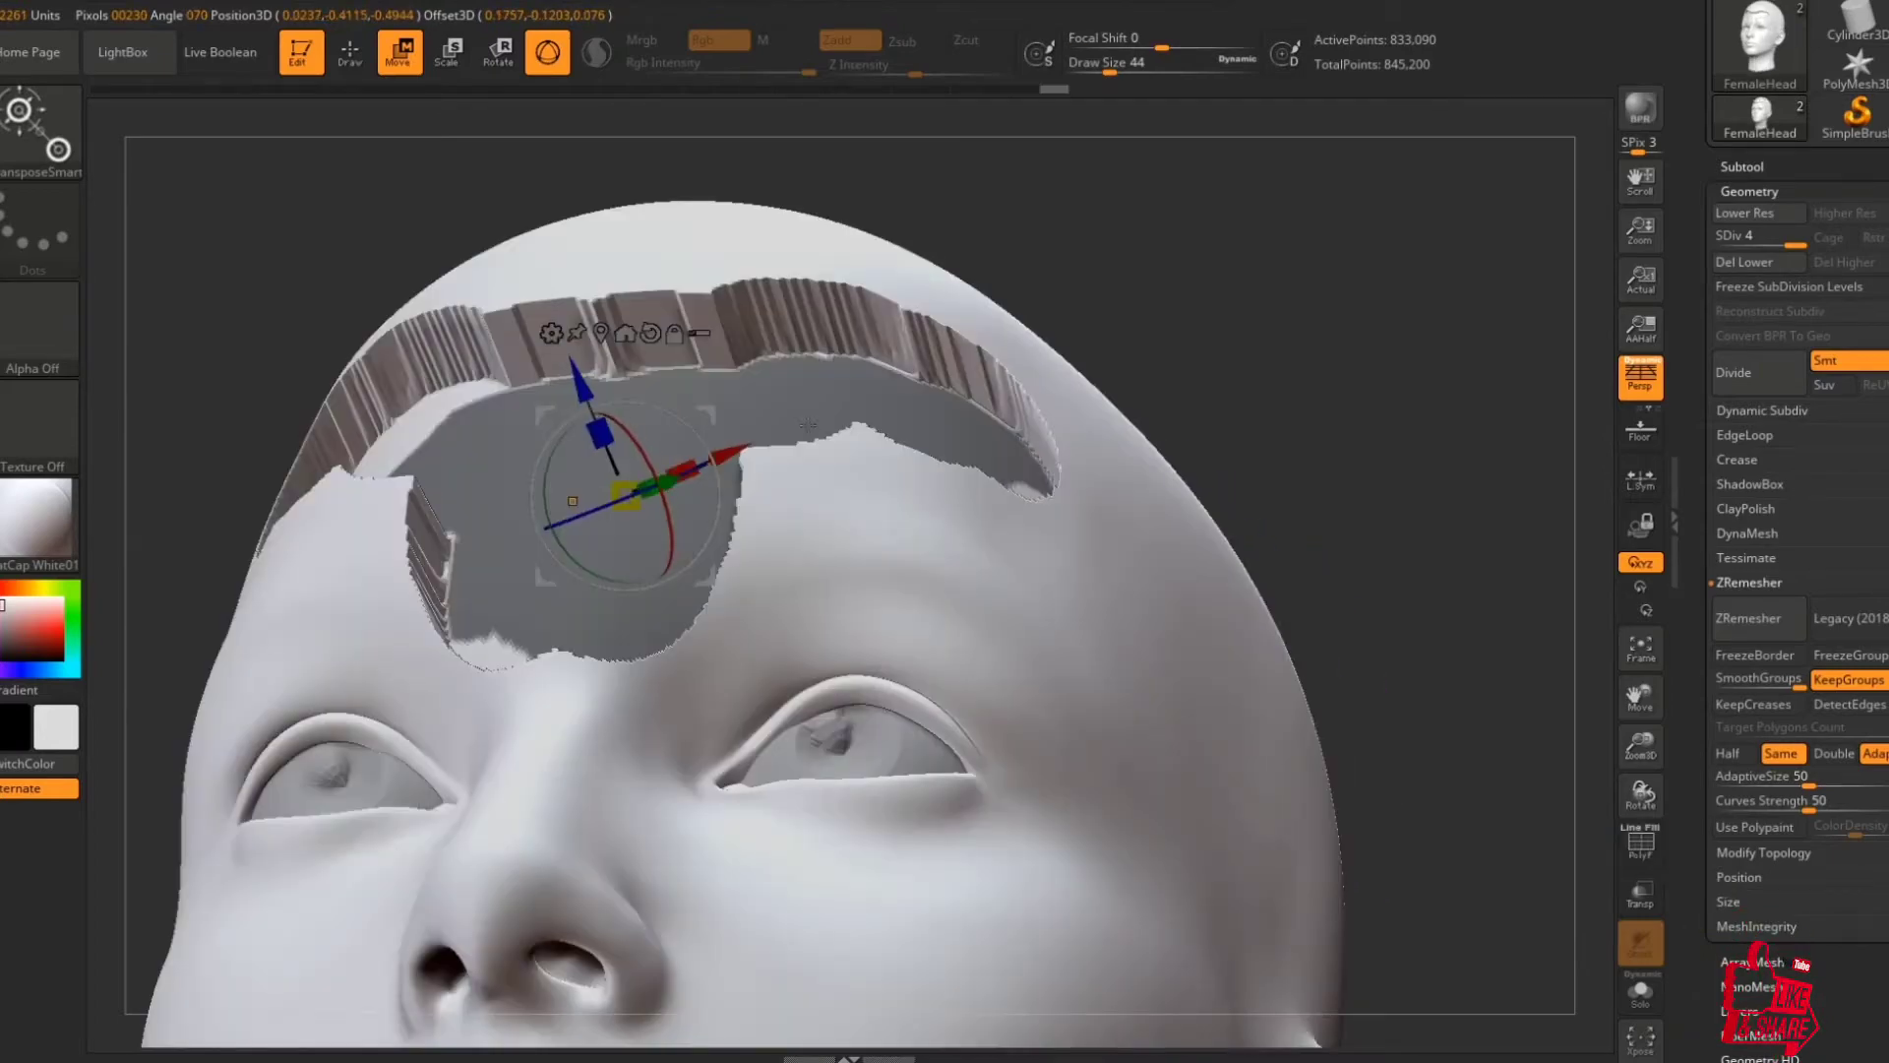
{"action": "key", "text": "ctrl+shift+z"}
{"action": "mouse_move", "coordinate": [808, 425]}
{"action": "right_mouse_down"}
{"action": "mouse_move", "coordinate": [925, 522]}
{"action": "mouse_move", "coordinate": [989, 808]}
{"action": "right_mouse_up"}
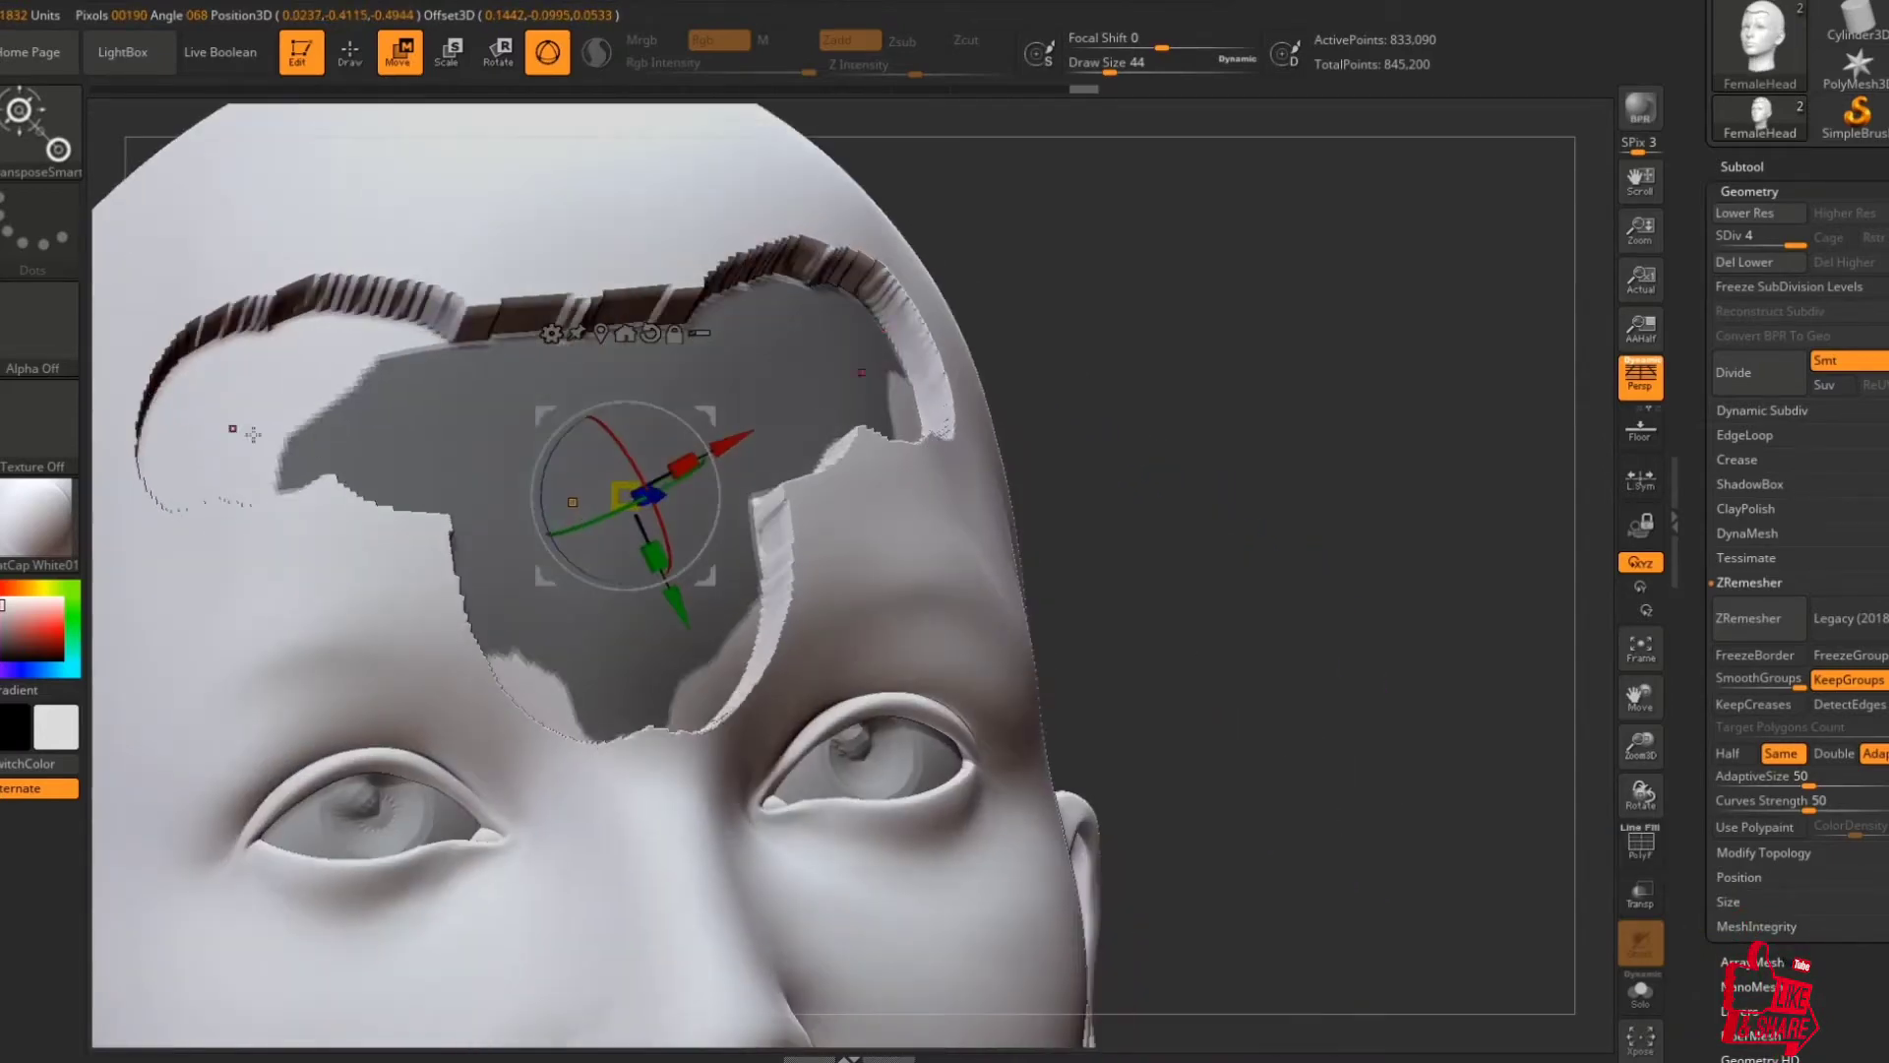
{"action": "right_click_drag", "start_coordinate": [254, 433], "coordinate": [544, 459], "text": "alt"}
{"action": "left_click_drag", "start_coordinate": [544, 458], "coordinate": [550, 450]}
{"action": "left_click", "coordinate": [479, 455]}
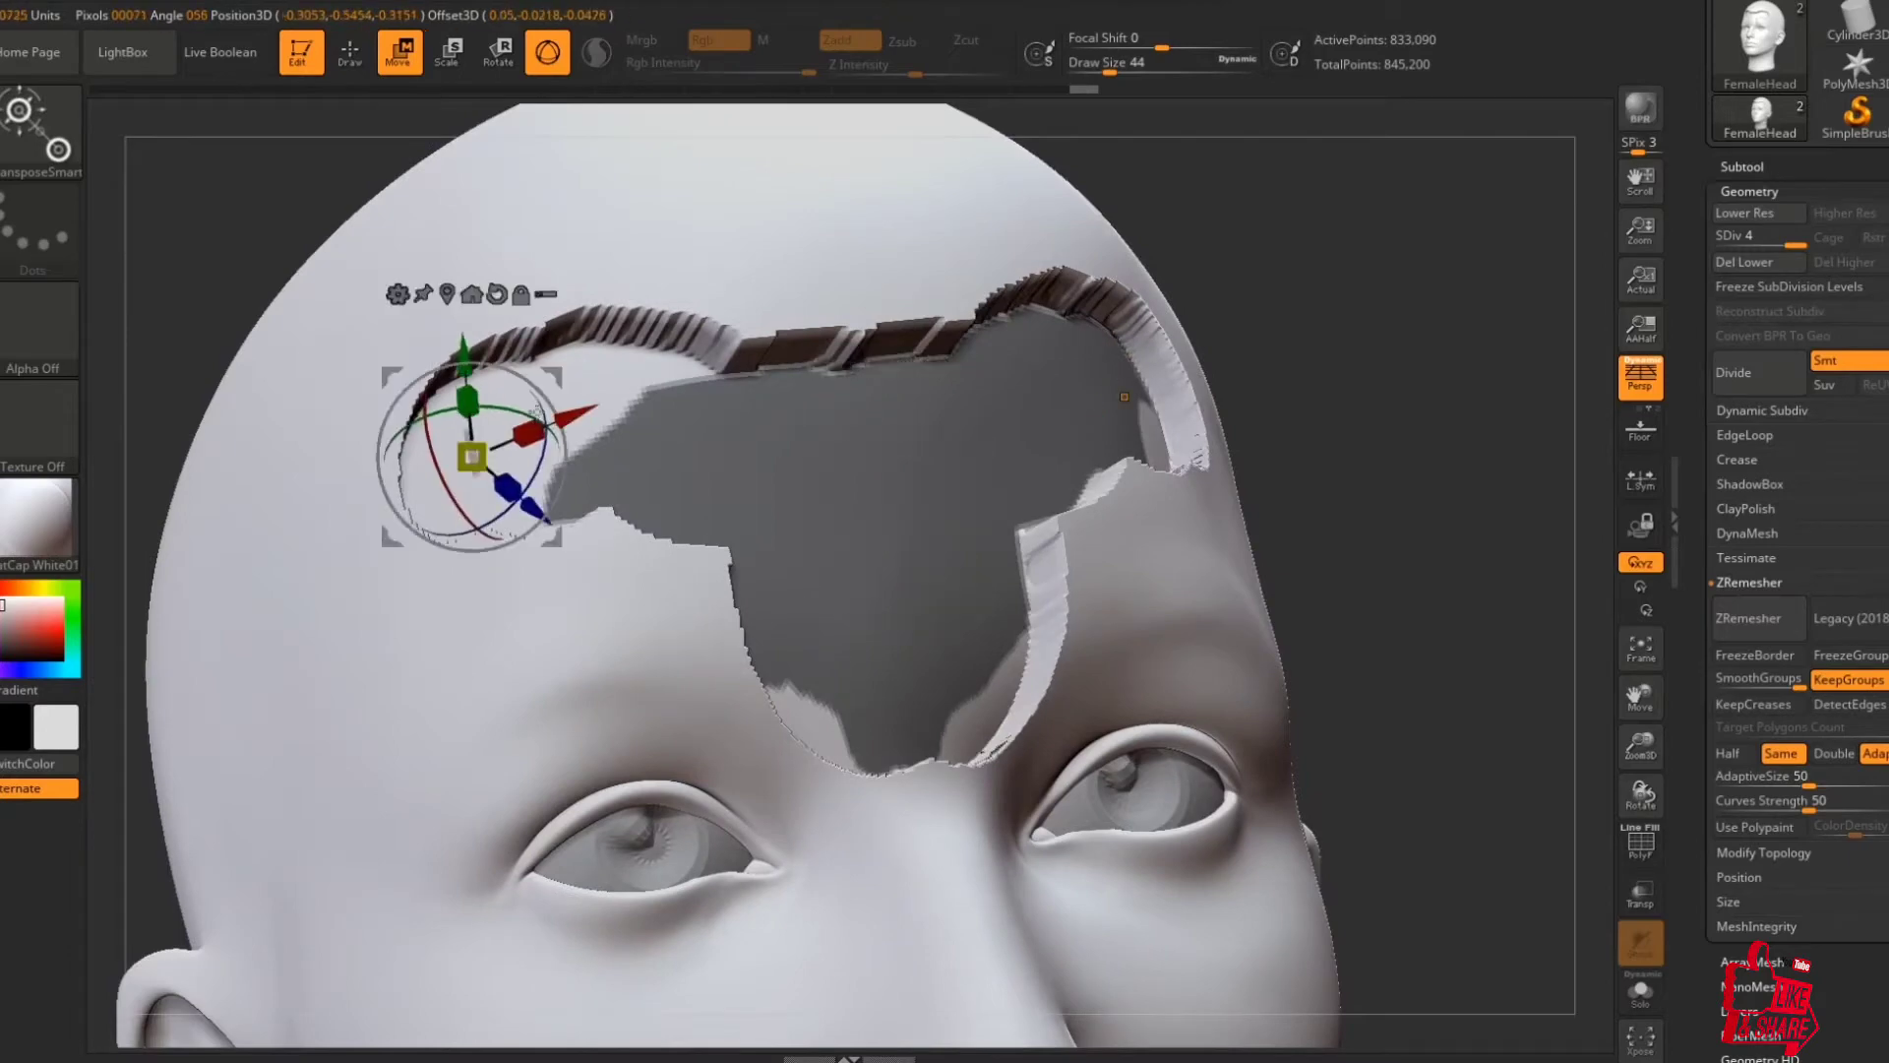
{"action": "key", "text": "ctrl+shift+z"}
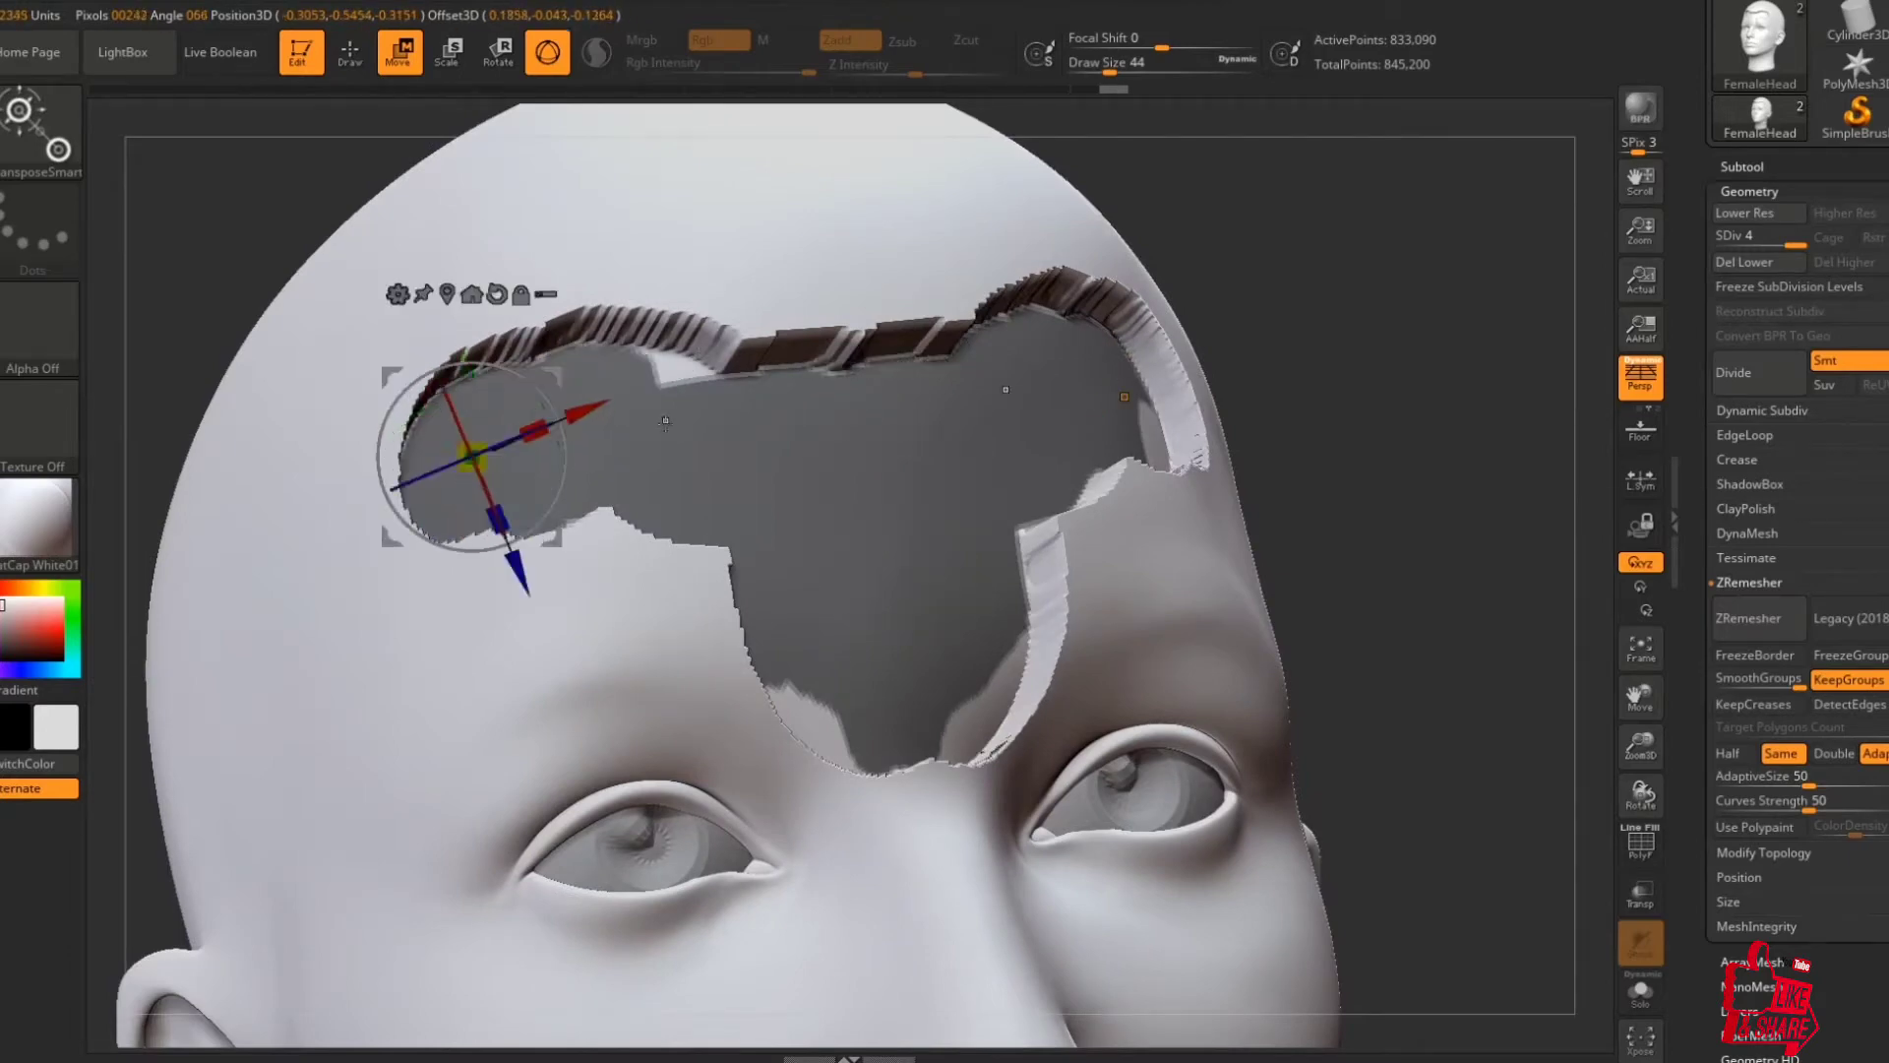
{"action": "left_click_drag", "start_coordinate": [666, 388], "coordinate": [732, 509]}
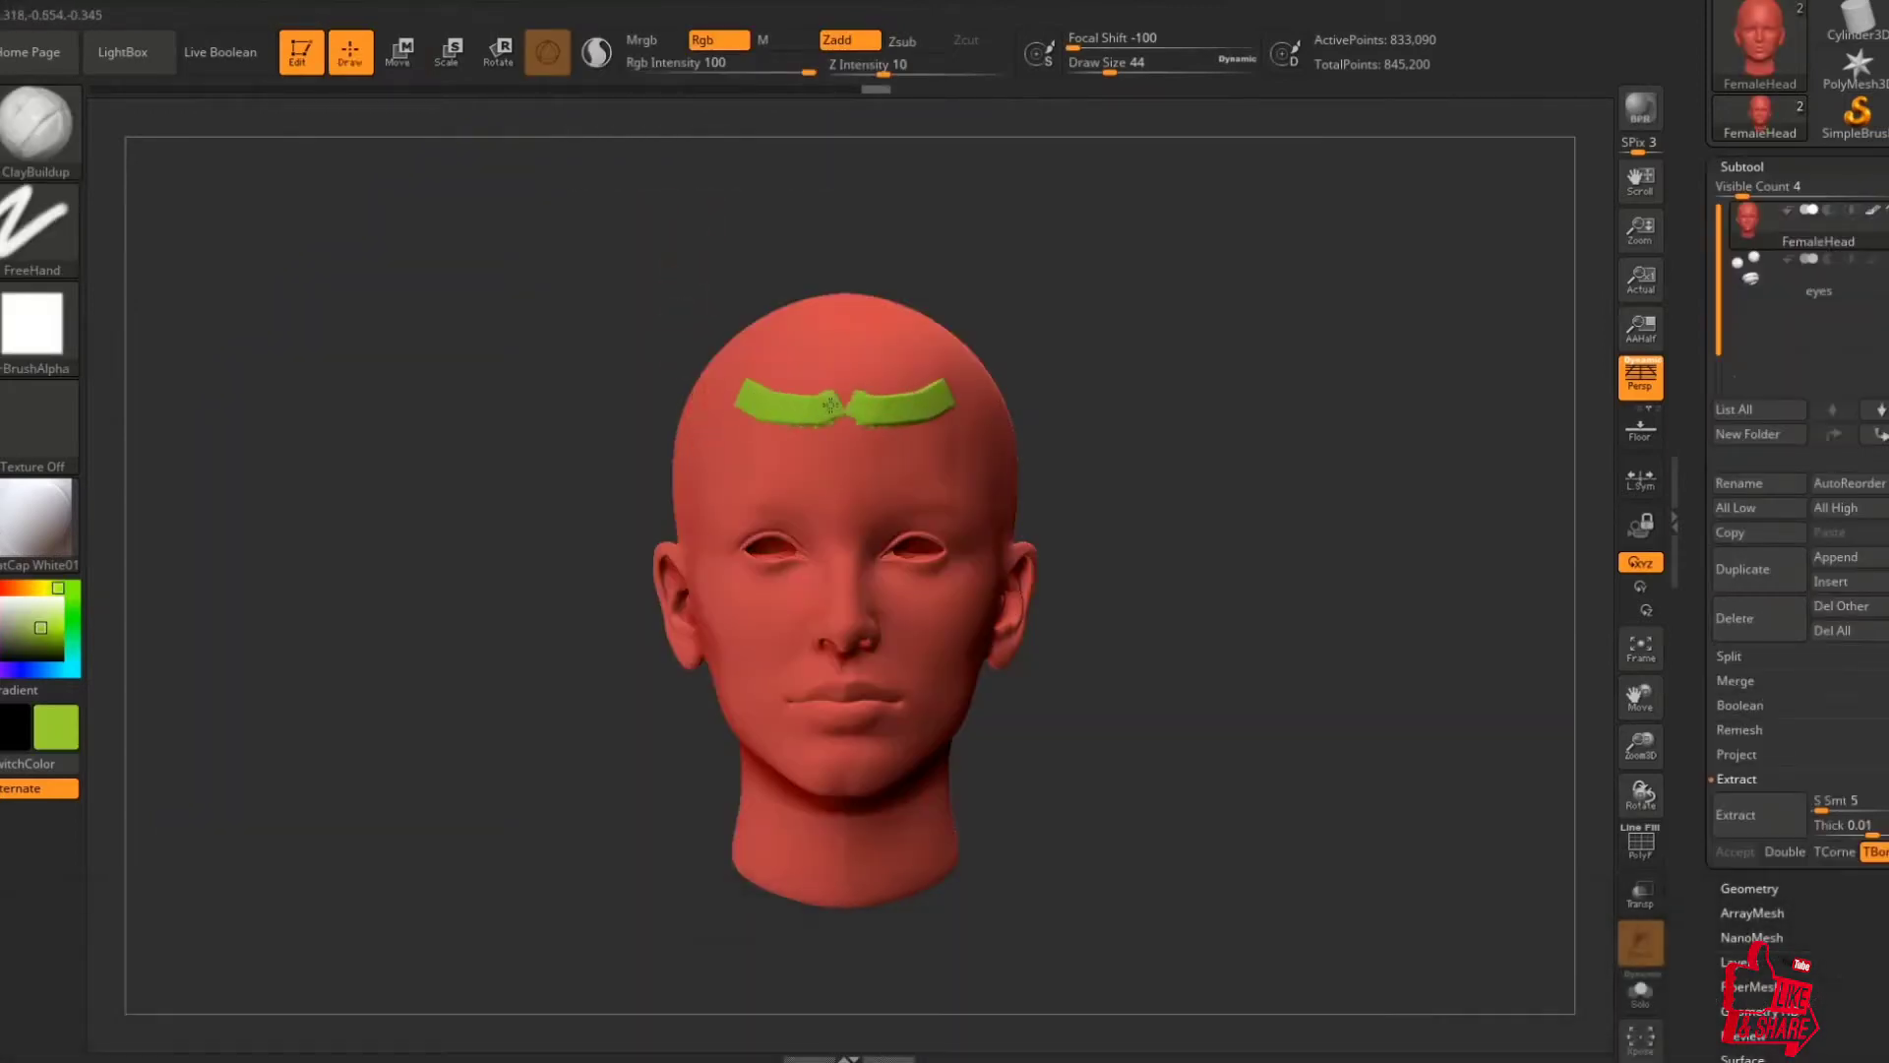
Build up green-painted, symmetrical ClayBuildup strokes on the centre of the forehead down to the nose bridge.
{"action": "mouse_move", "coordinate": [841, 419]}
{"action": "left_mouse_down"}
{"action": "mouse_move", "coordinate": [883, 469]}
{"action": "mouse_move", "coordinate": [822, 374]}
{"action": "left_mouse_up"}
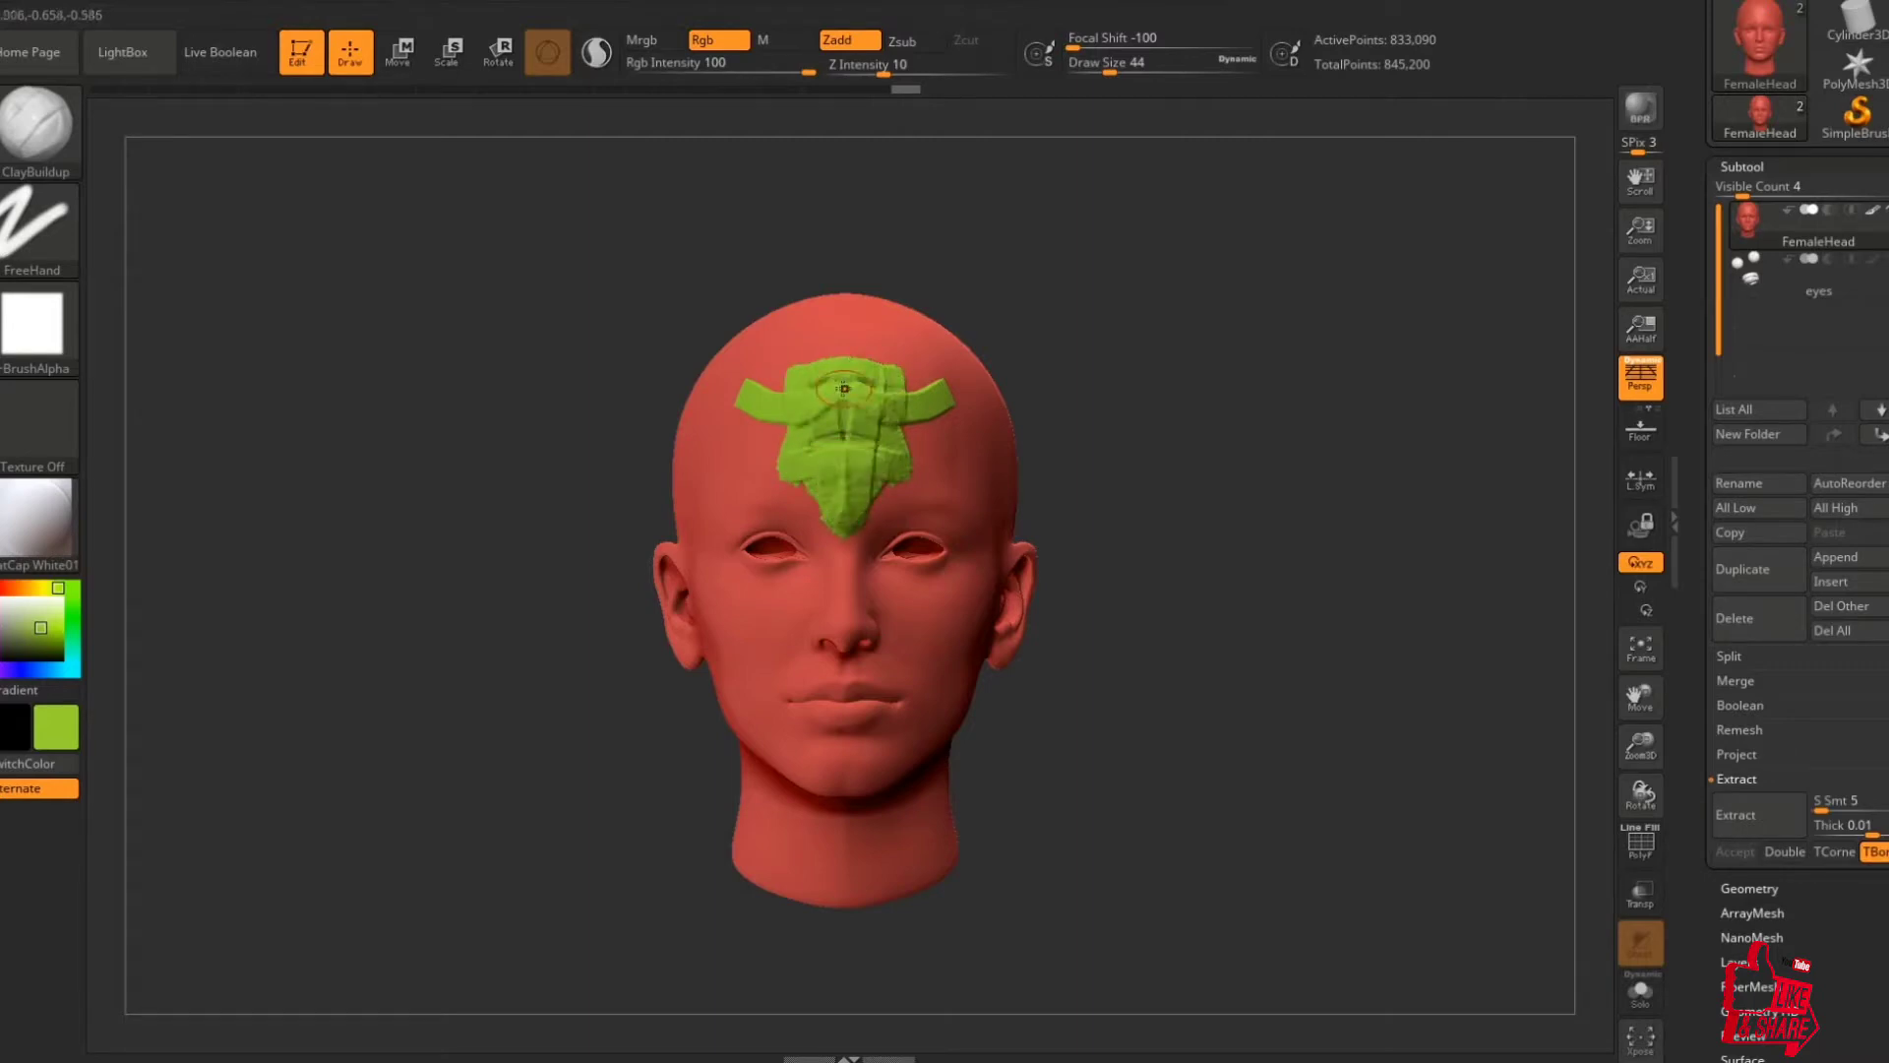
{"action": "left_click", "coordinate": [728, 43]}
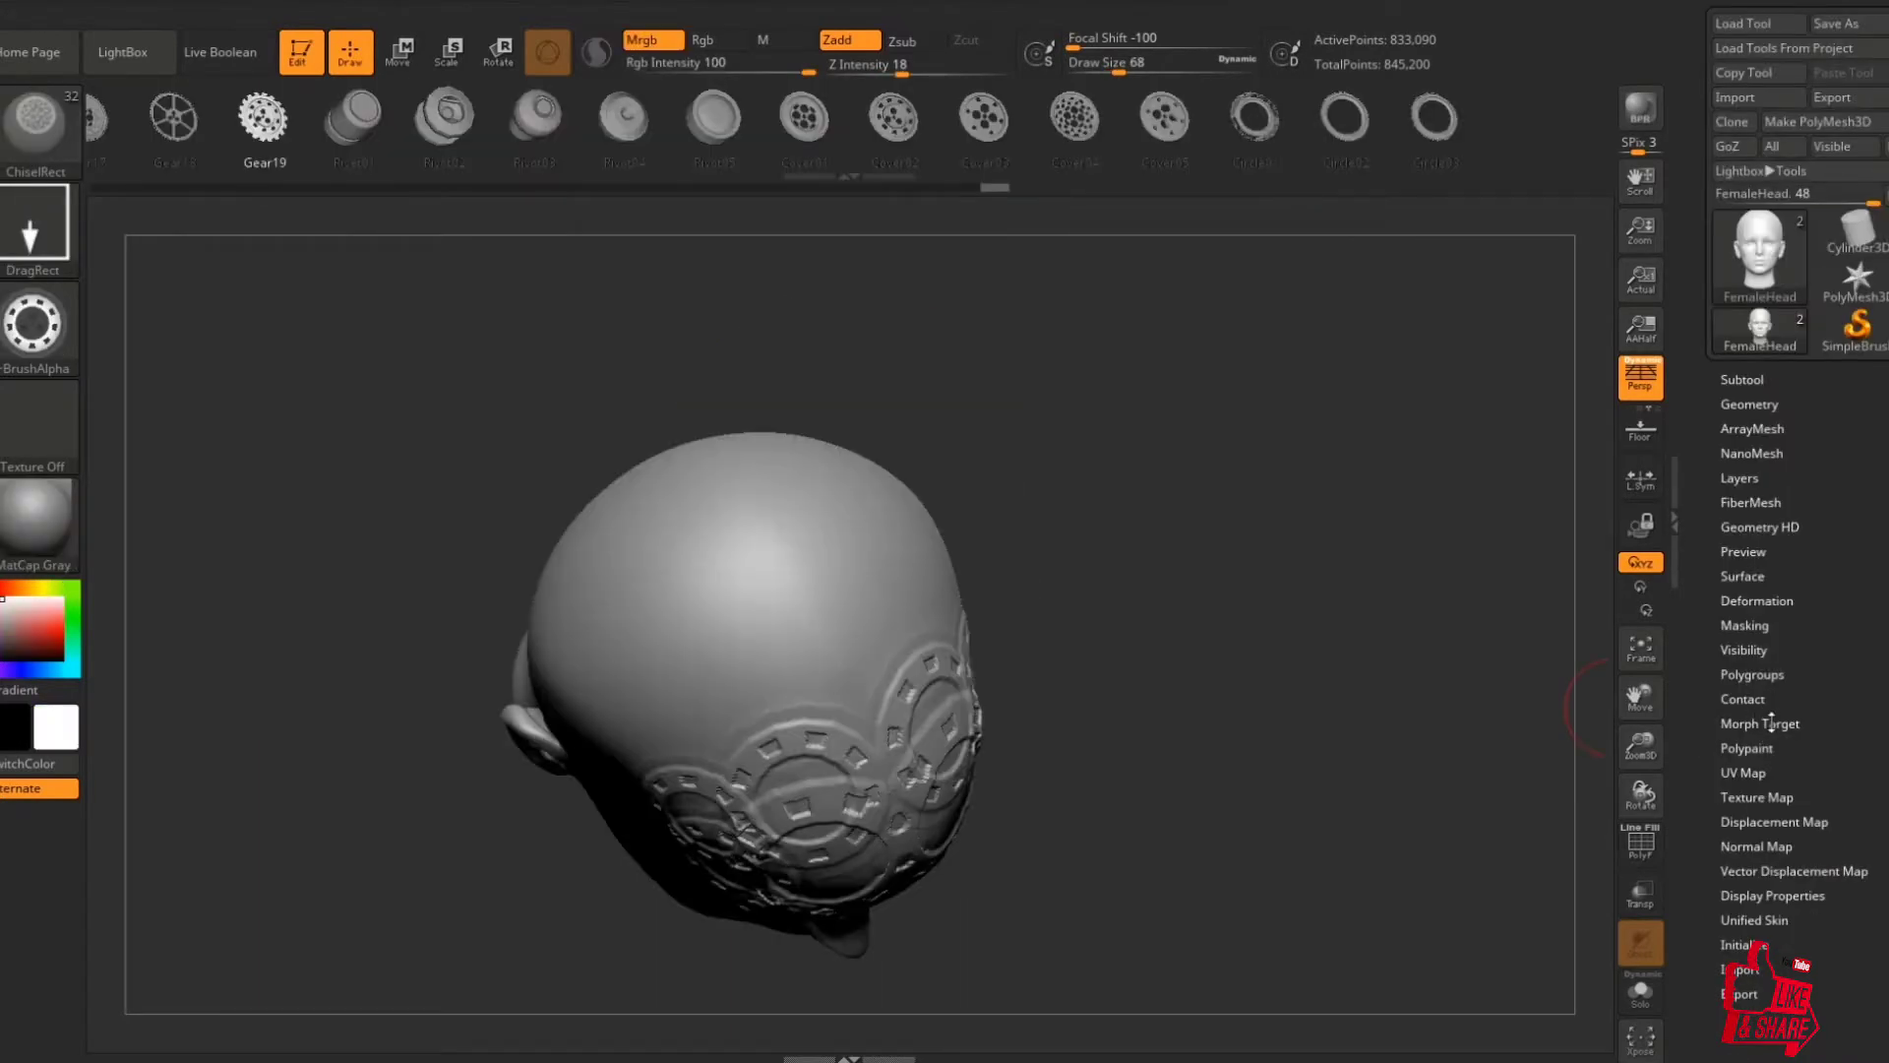
Store a morph target for the head and stamp overlapping ring-shaped alpha details across the cranium.
{"action": "left_click", "coordinate": [1771, 724]}
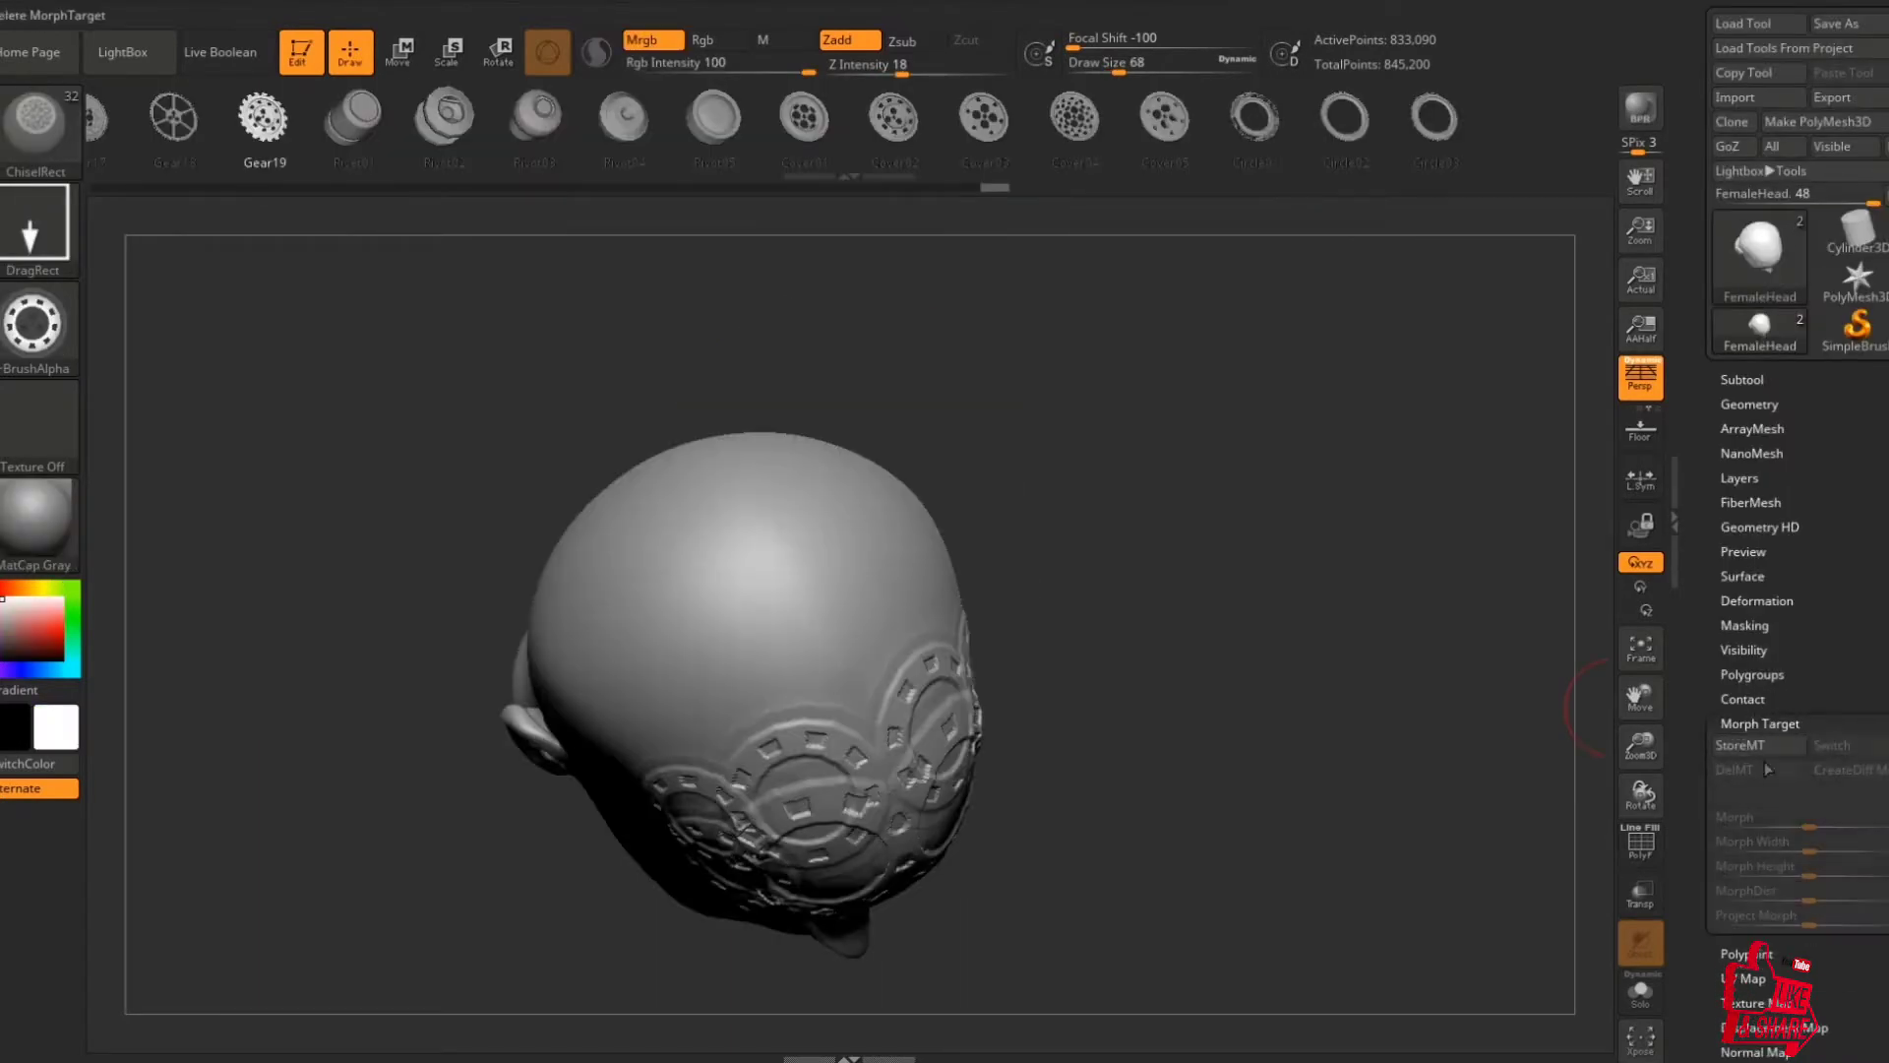
{"action": "left_click", "coordinate": [1748, 751]}
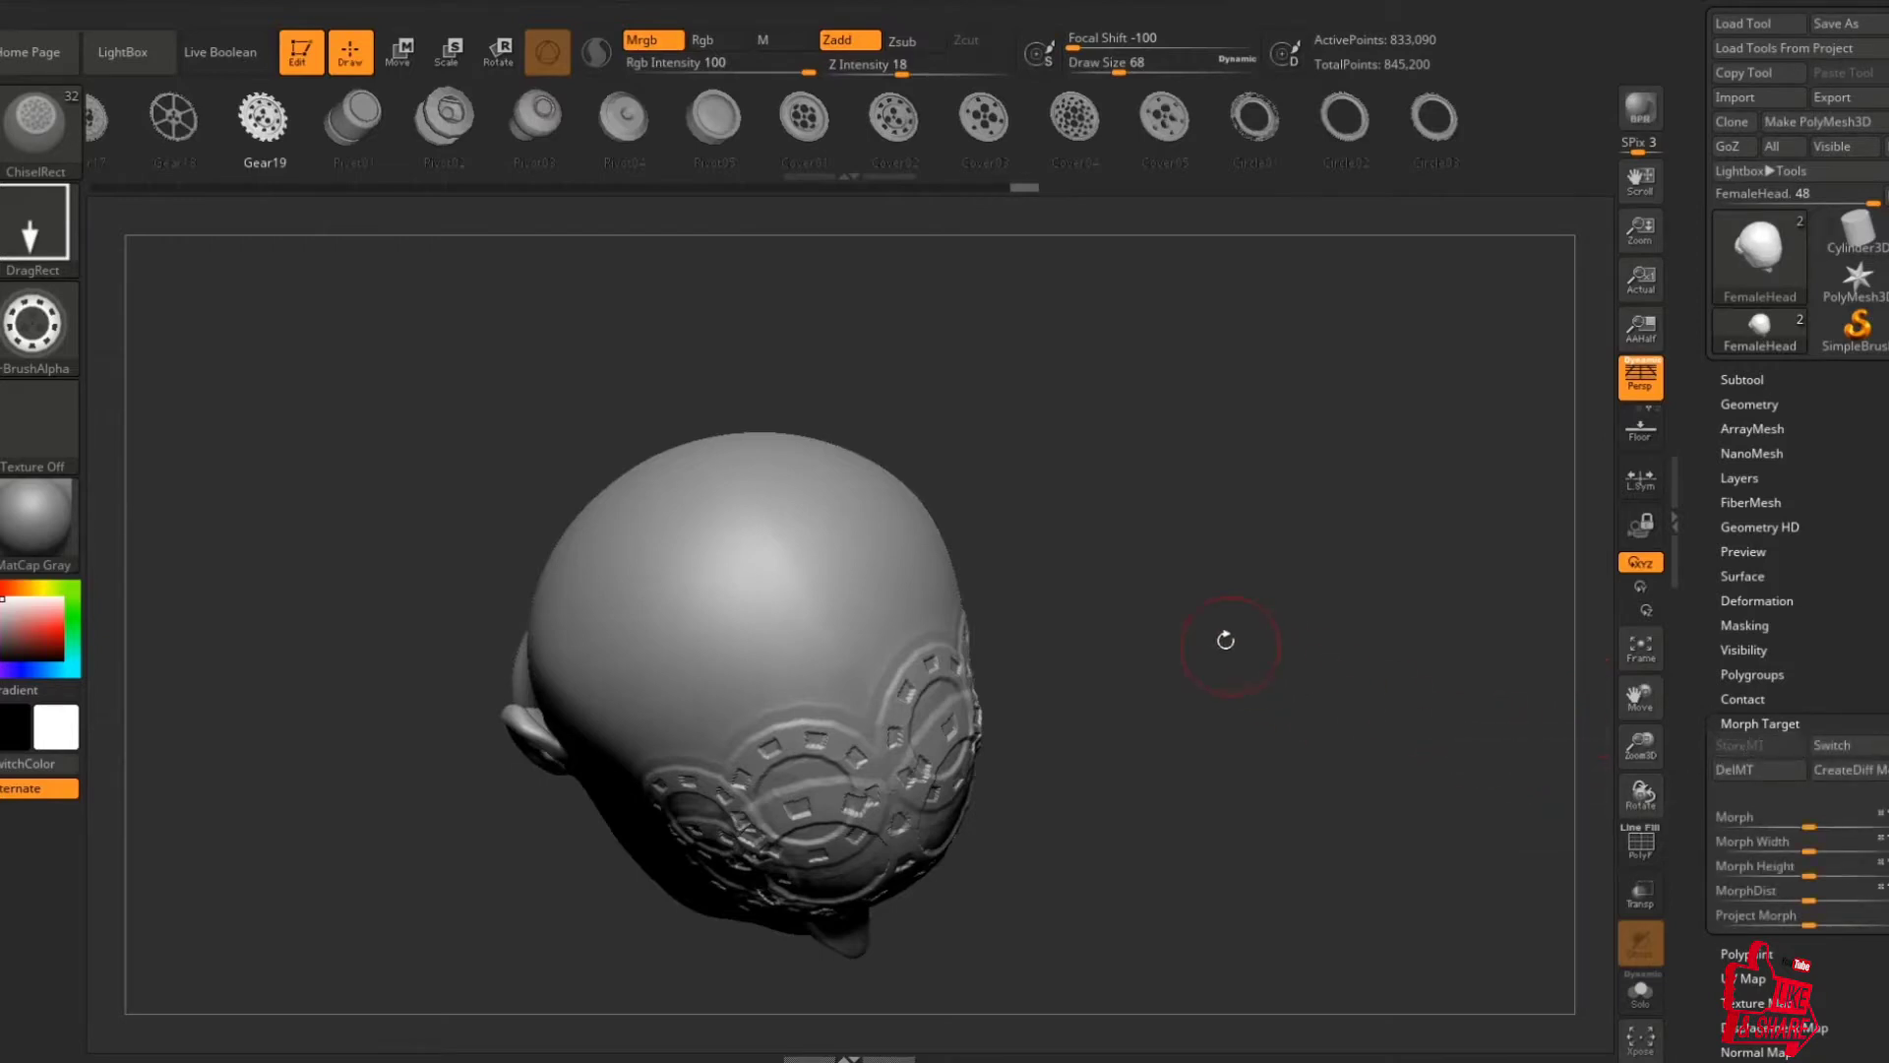
{"action": "left_click_drag", "start_coordinate": [1144, 590], "coordinate": [734, 620]}
{"action": "left_click_drag", "start_coordinate": [818, 551], "coordinate": [900, 495]}
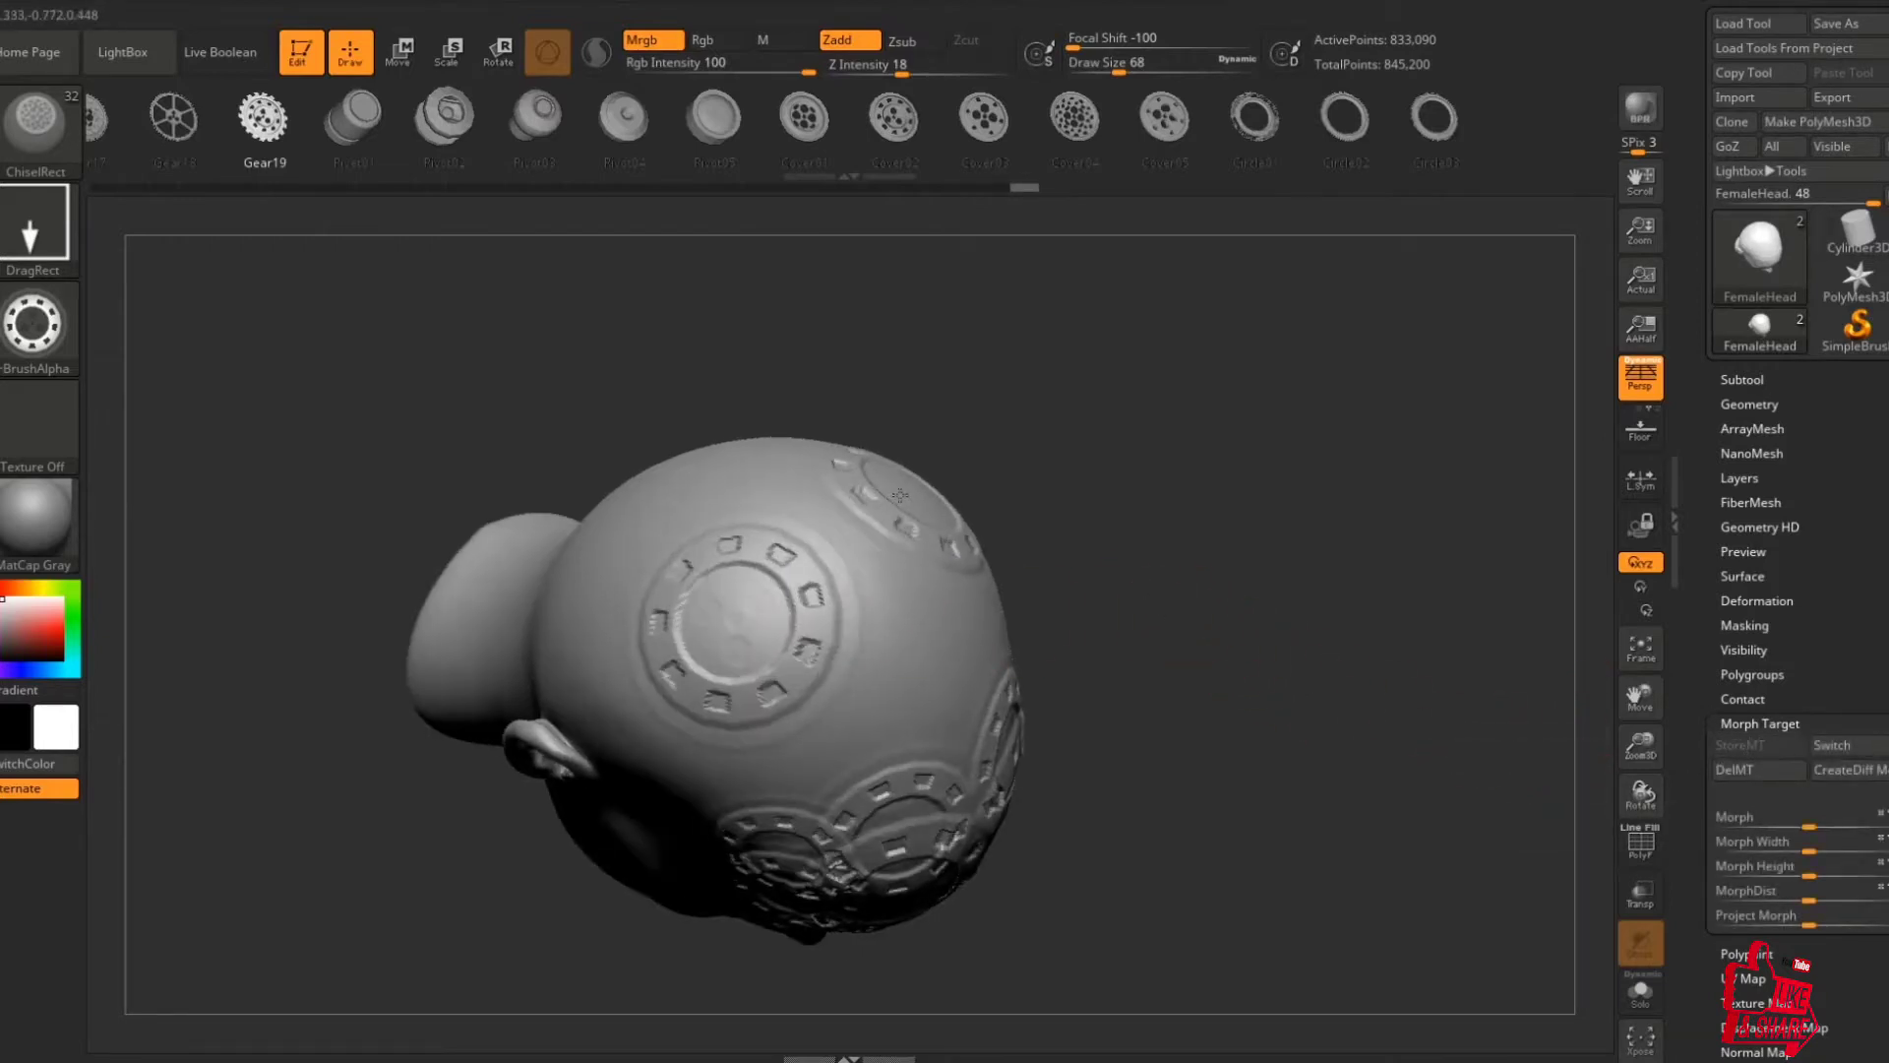
{"action": "mouse_move", "coordinate": [896, 615]}
{"action": "left_mouse_down"}
{"action": "mouse_move", "coordinate": [900, 705]}
{"action": "mouse_move", "coordinate": [1020, 595]}
{"action": "left_mouse_up"}
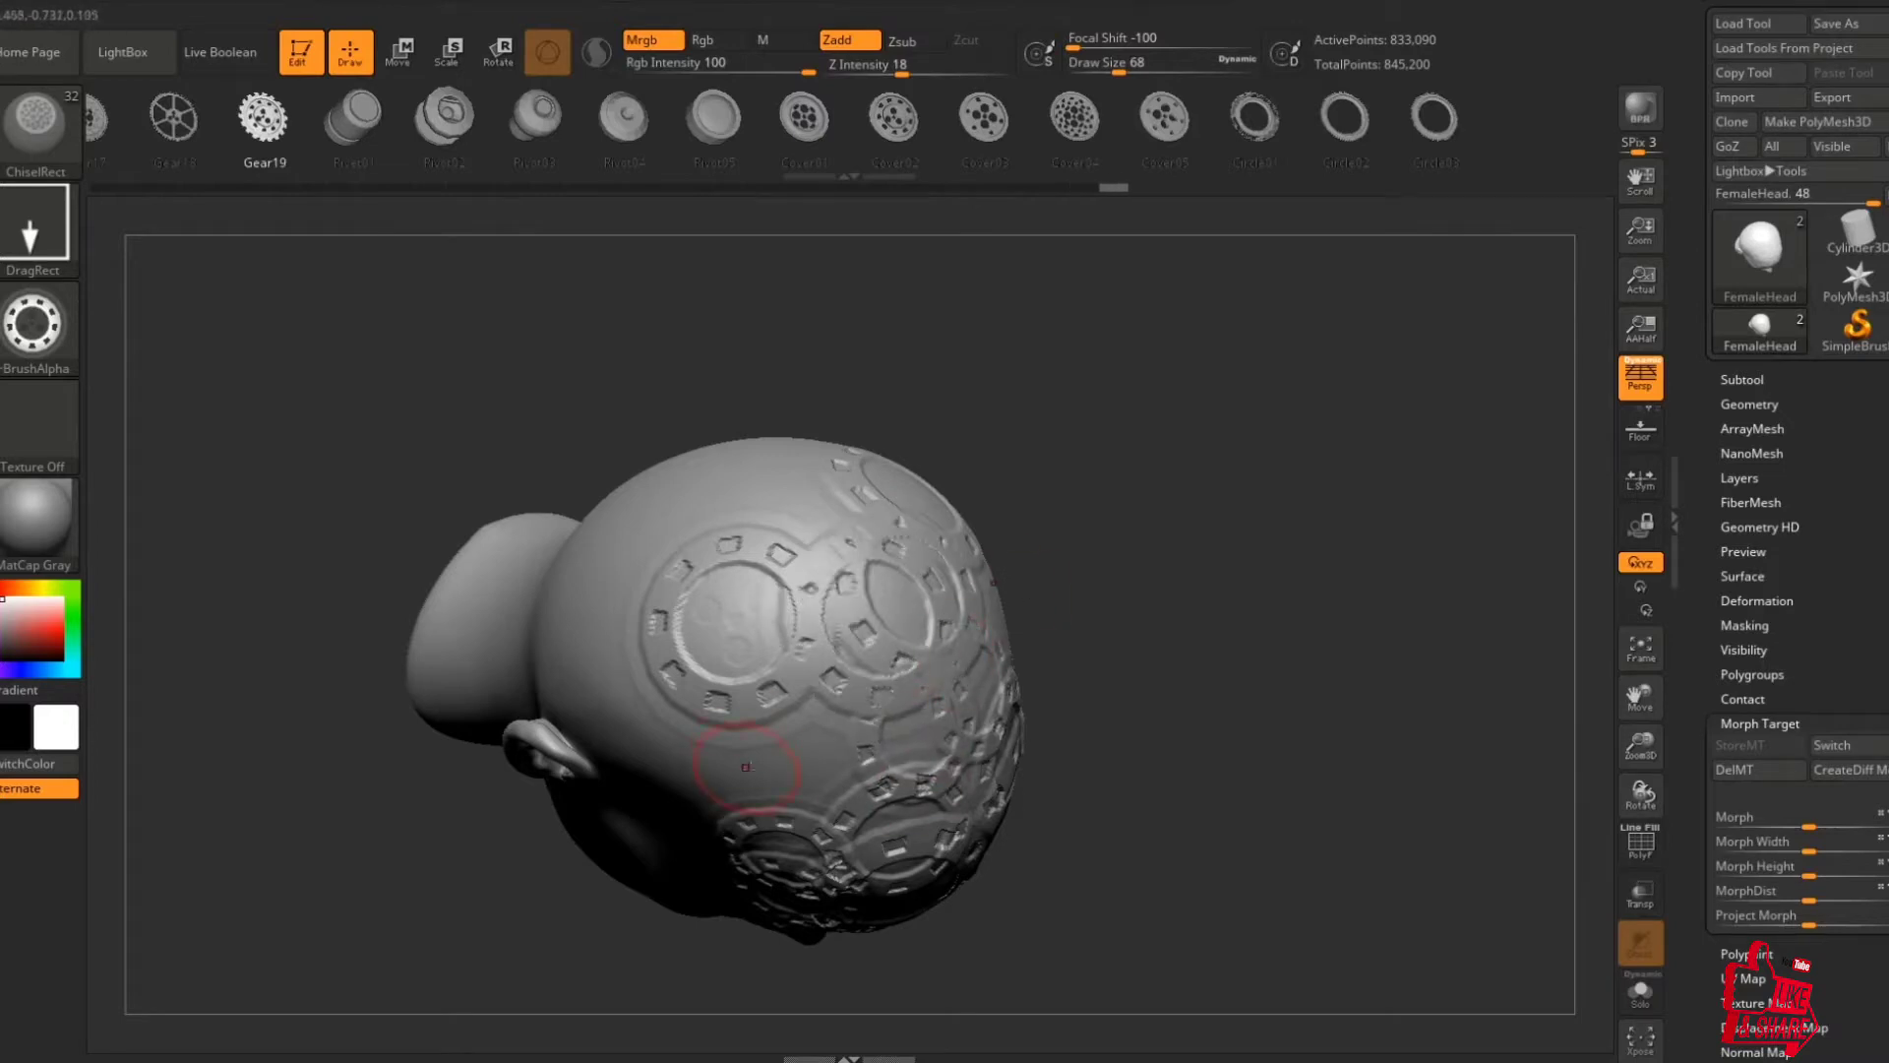
{"action": "left_click_drag", "start_coordinate": [746, 766], "coordinate": [787, 817]}
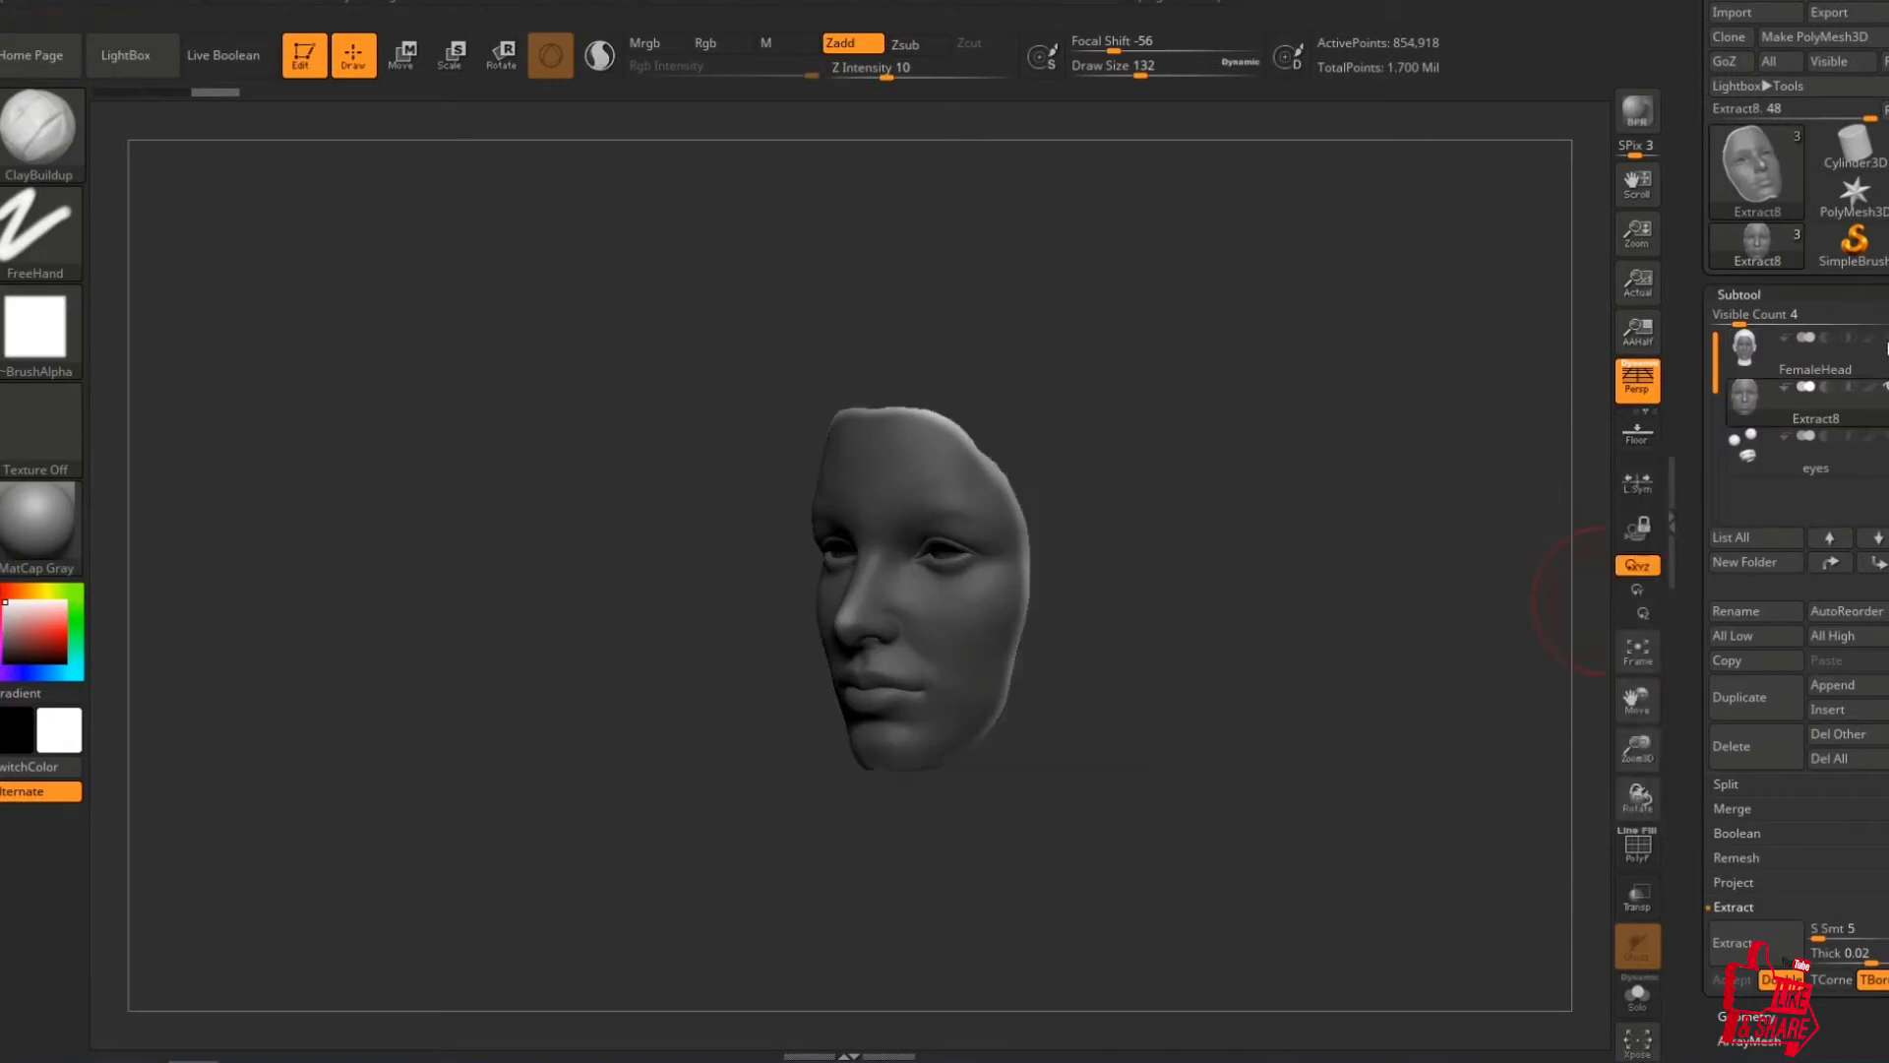
Clear the mask on the extracted face piece and move it slightly with the transform gizmo.
{"action": "mouse_move", "coordinate": [1850, 413]}
{"action": "left_click_drag", "start_coordinate": [1189, 704], "coordinate": [1344, 522], "text": "ctrl"}
{"action": "key", "text": "w"}
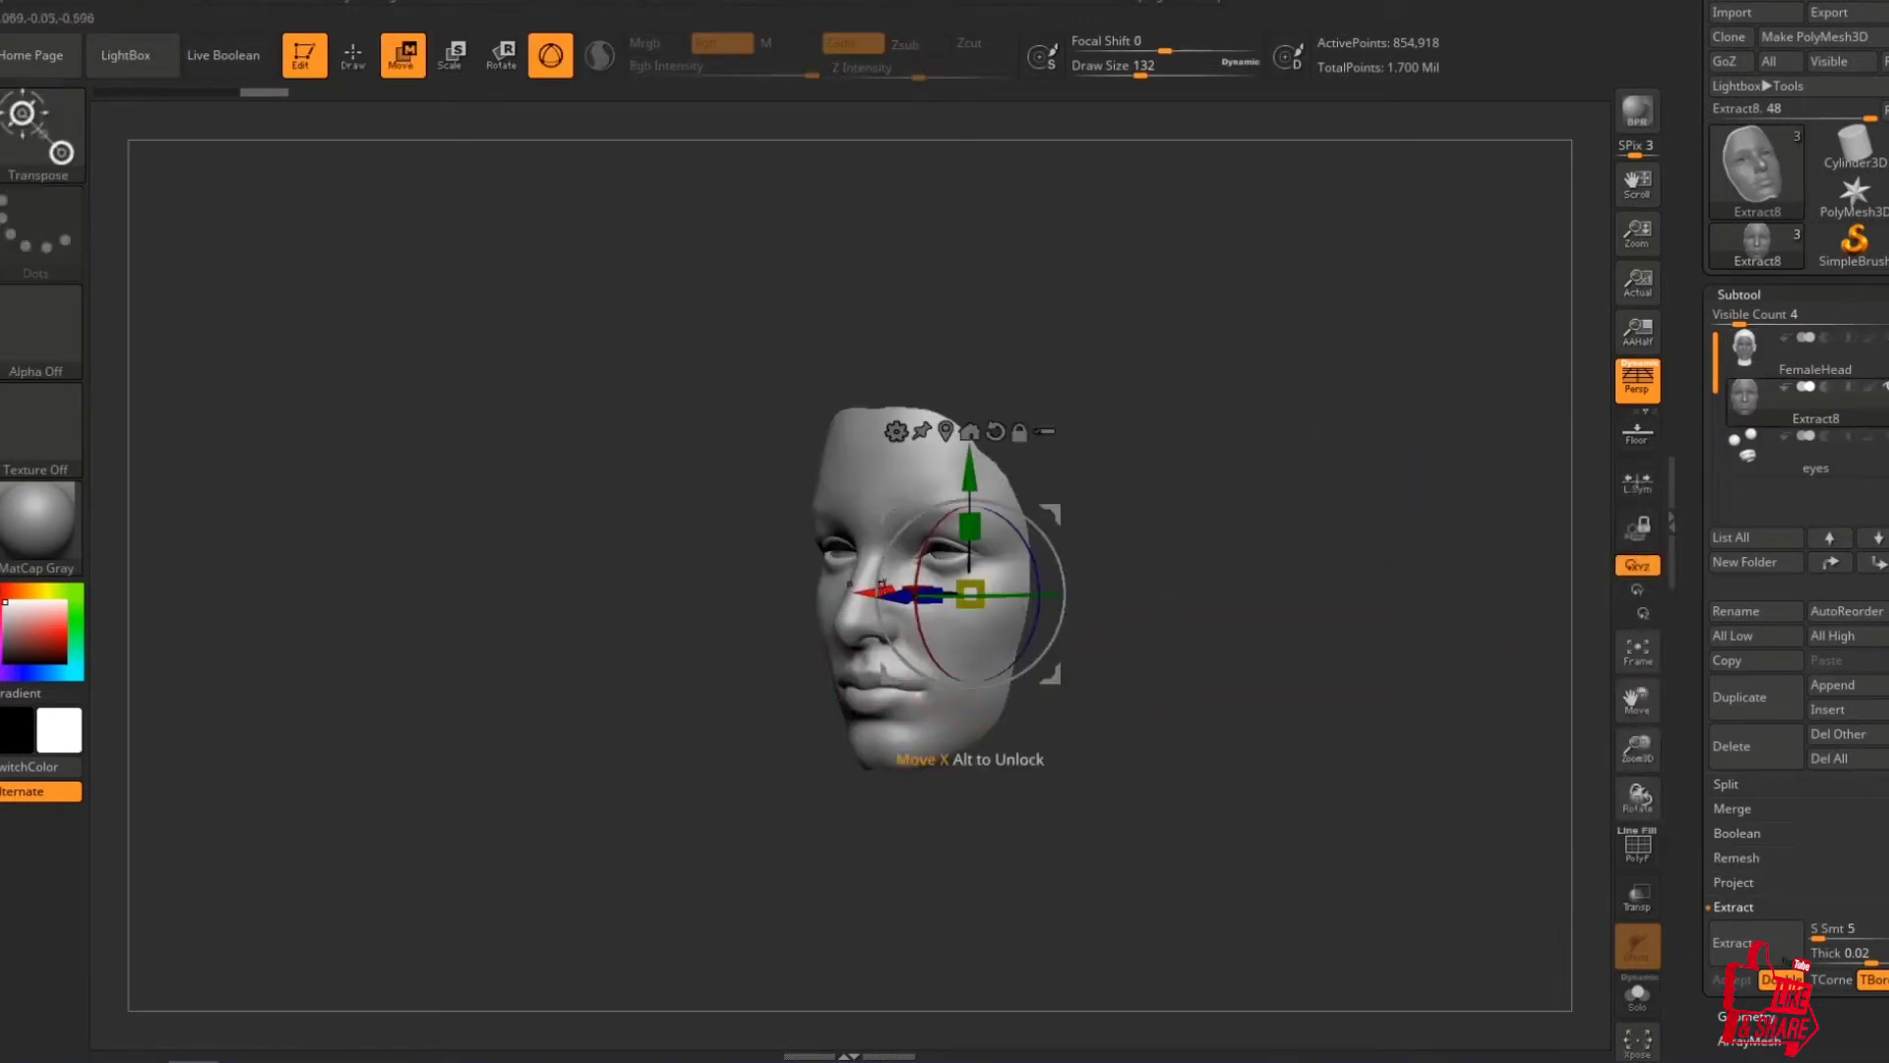
{"action": "mouse_move", "coordinate": [897, 595]}
{"action": "left_mouse_down"}
{"action": "mouse_move", "coordinate": [639, 601]}
{"action": "mouse_move", "coordinate": [906, 596]}
{"action": "left_mouse_up"}
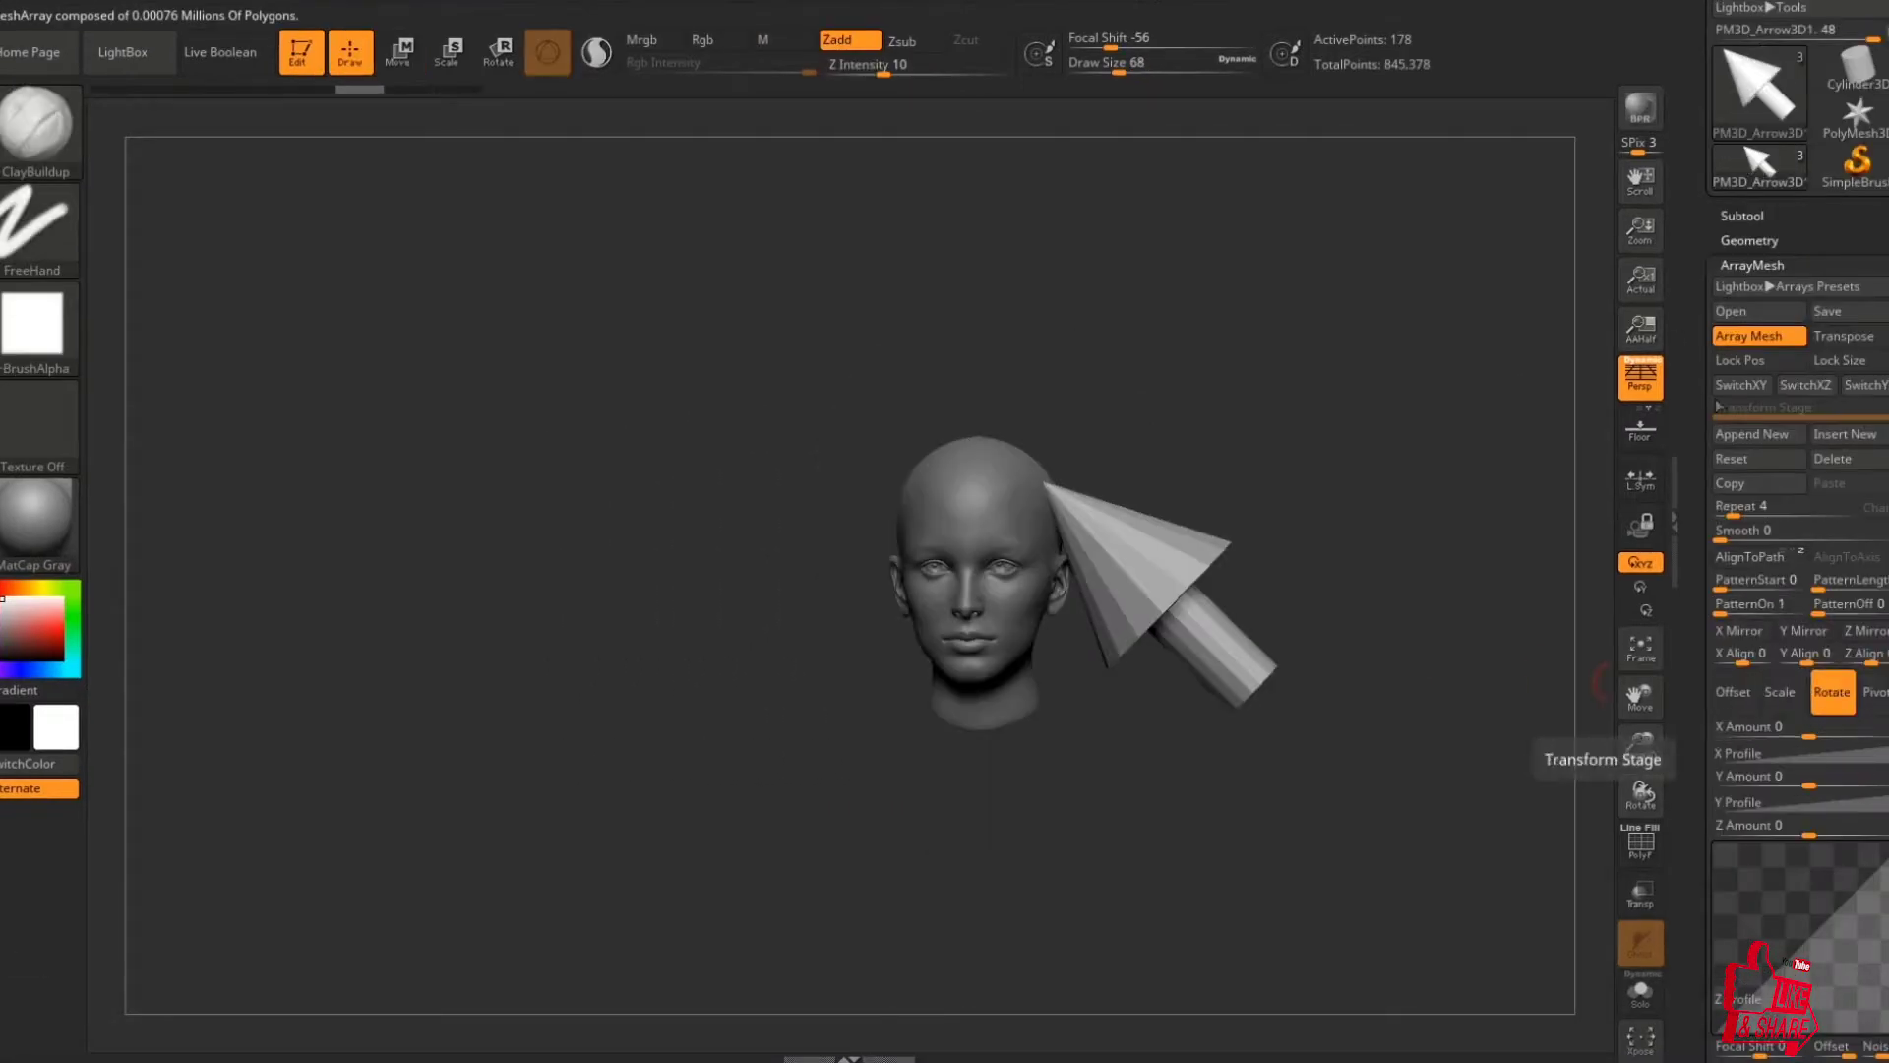
Lock the arrow array's position and set its repeat count to 2 with a Y rotation amount of 360.
{"action": "left_click", "coordinate": [1738, 366]}
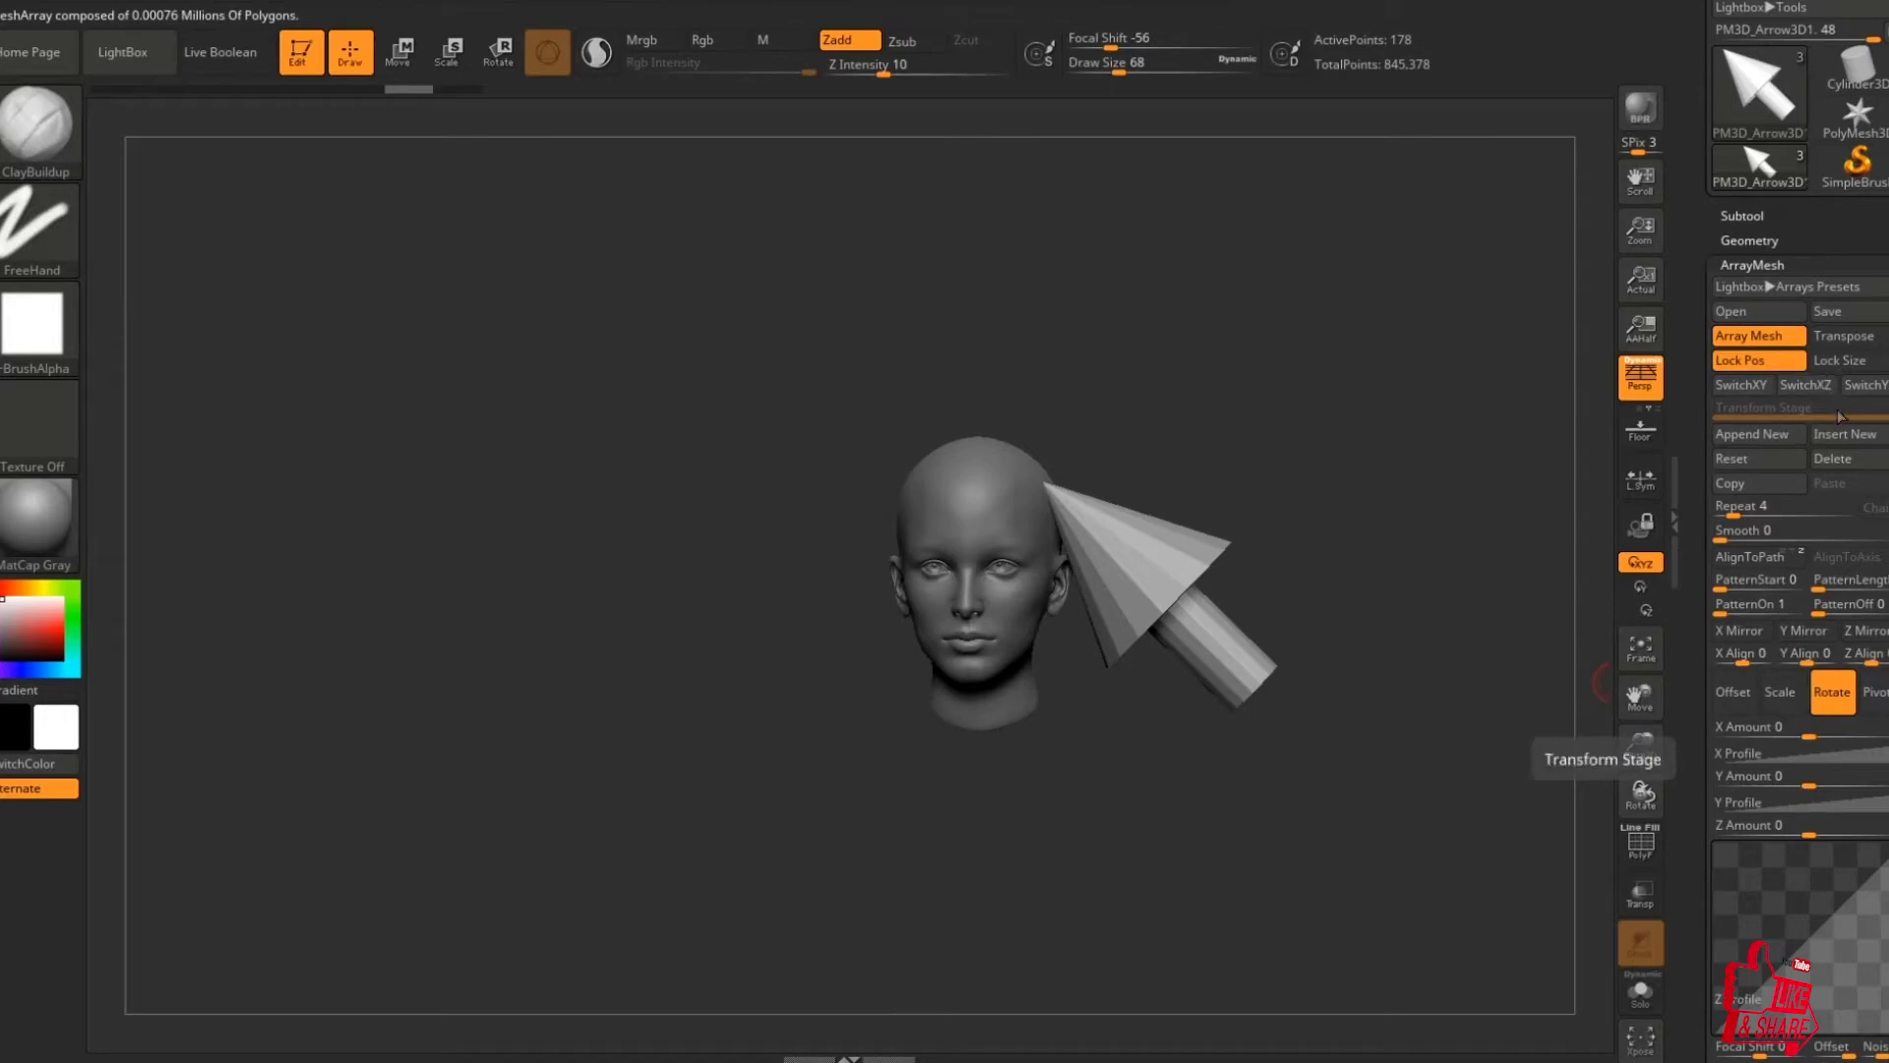
{"action": "left_click", "coordinate": [1758, 467]}
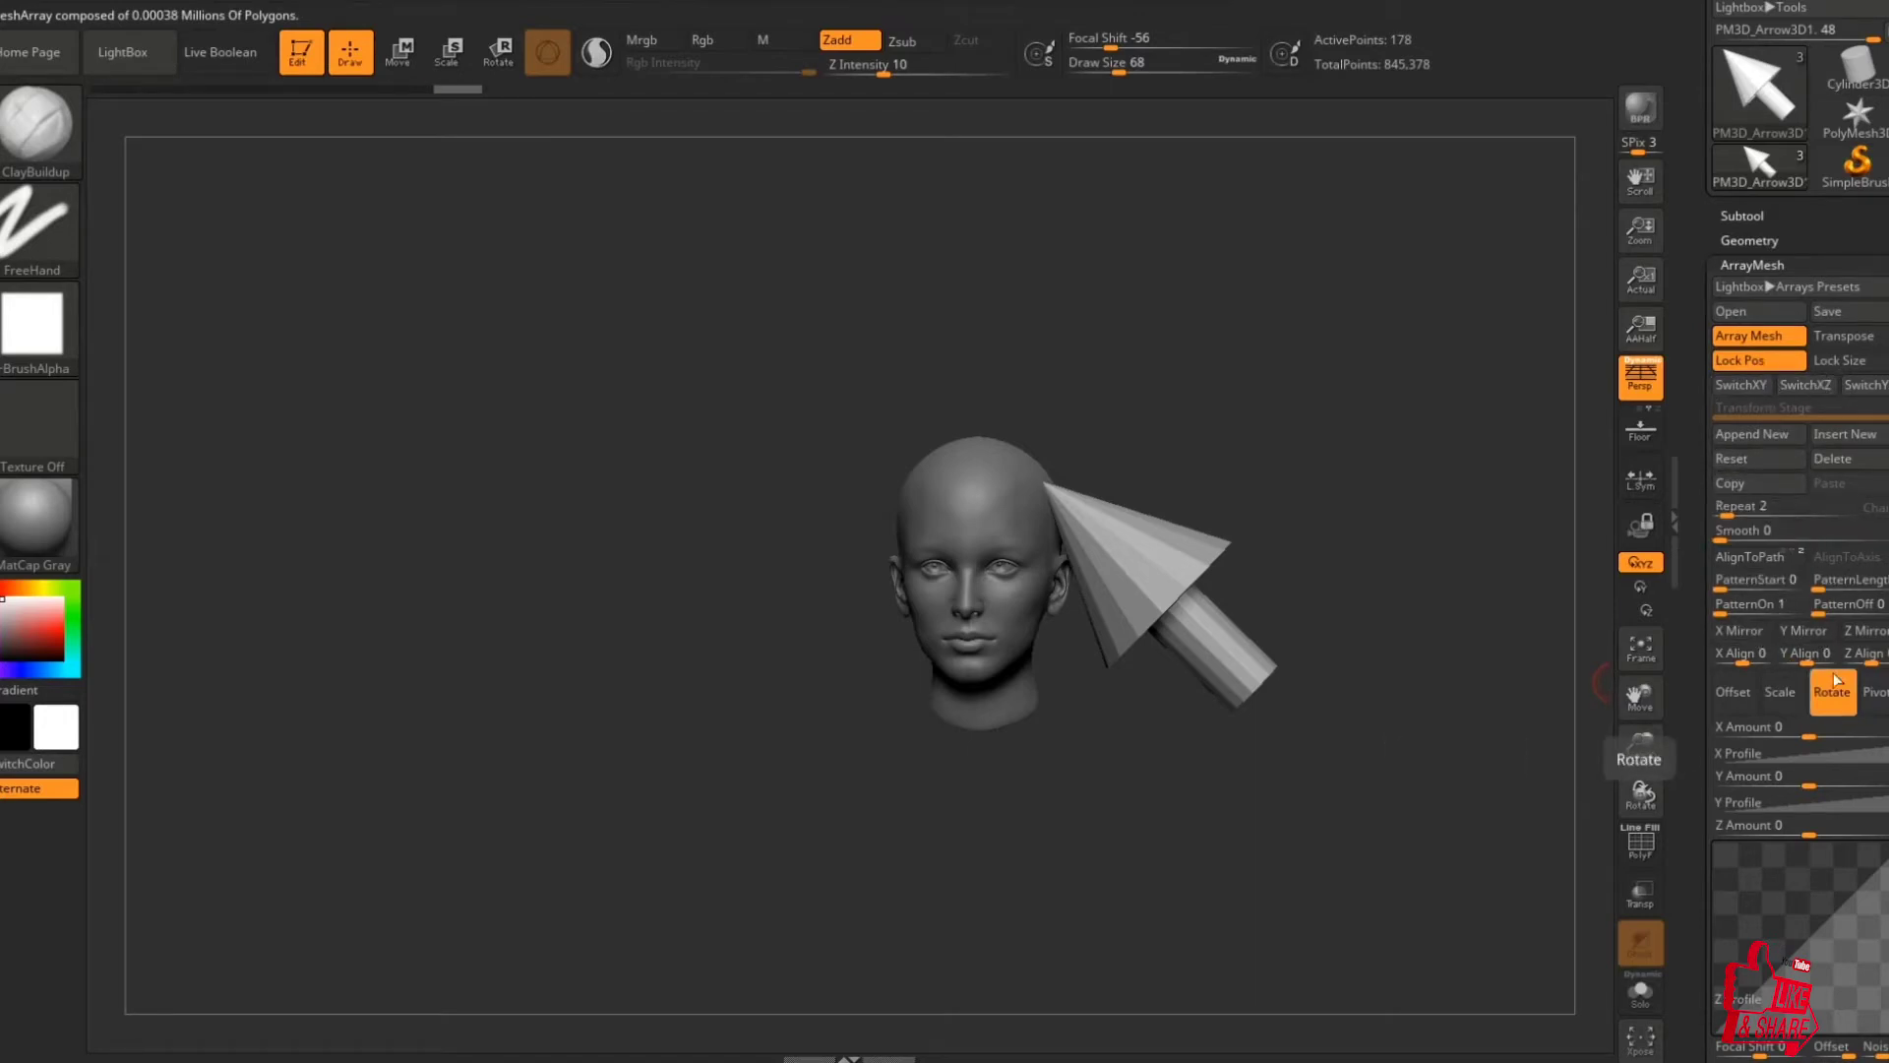
{"action": "left_click_drag", "start_coordinate": [1808, 785], "coordinate": [1866, 785]}
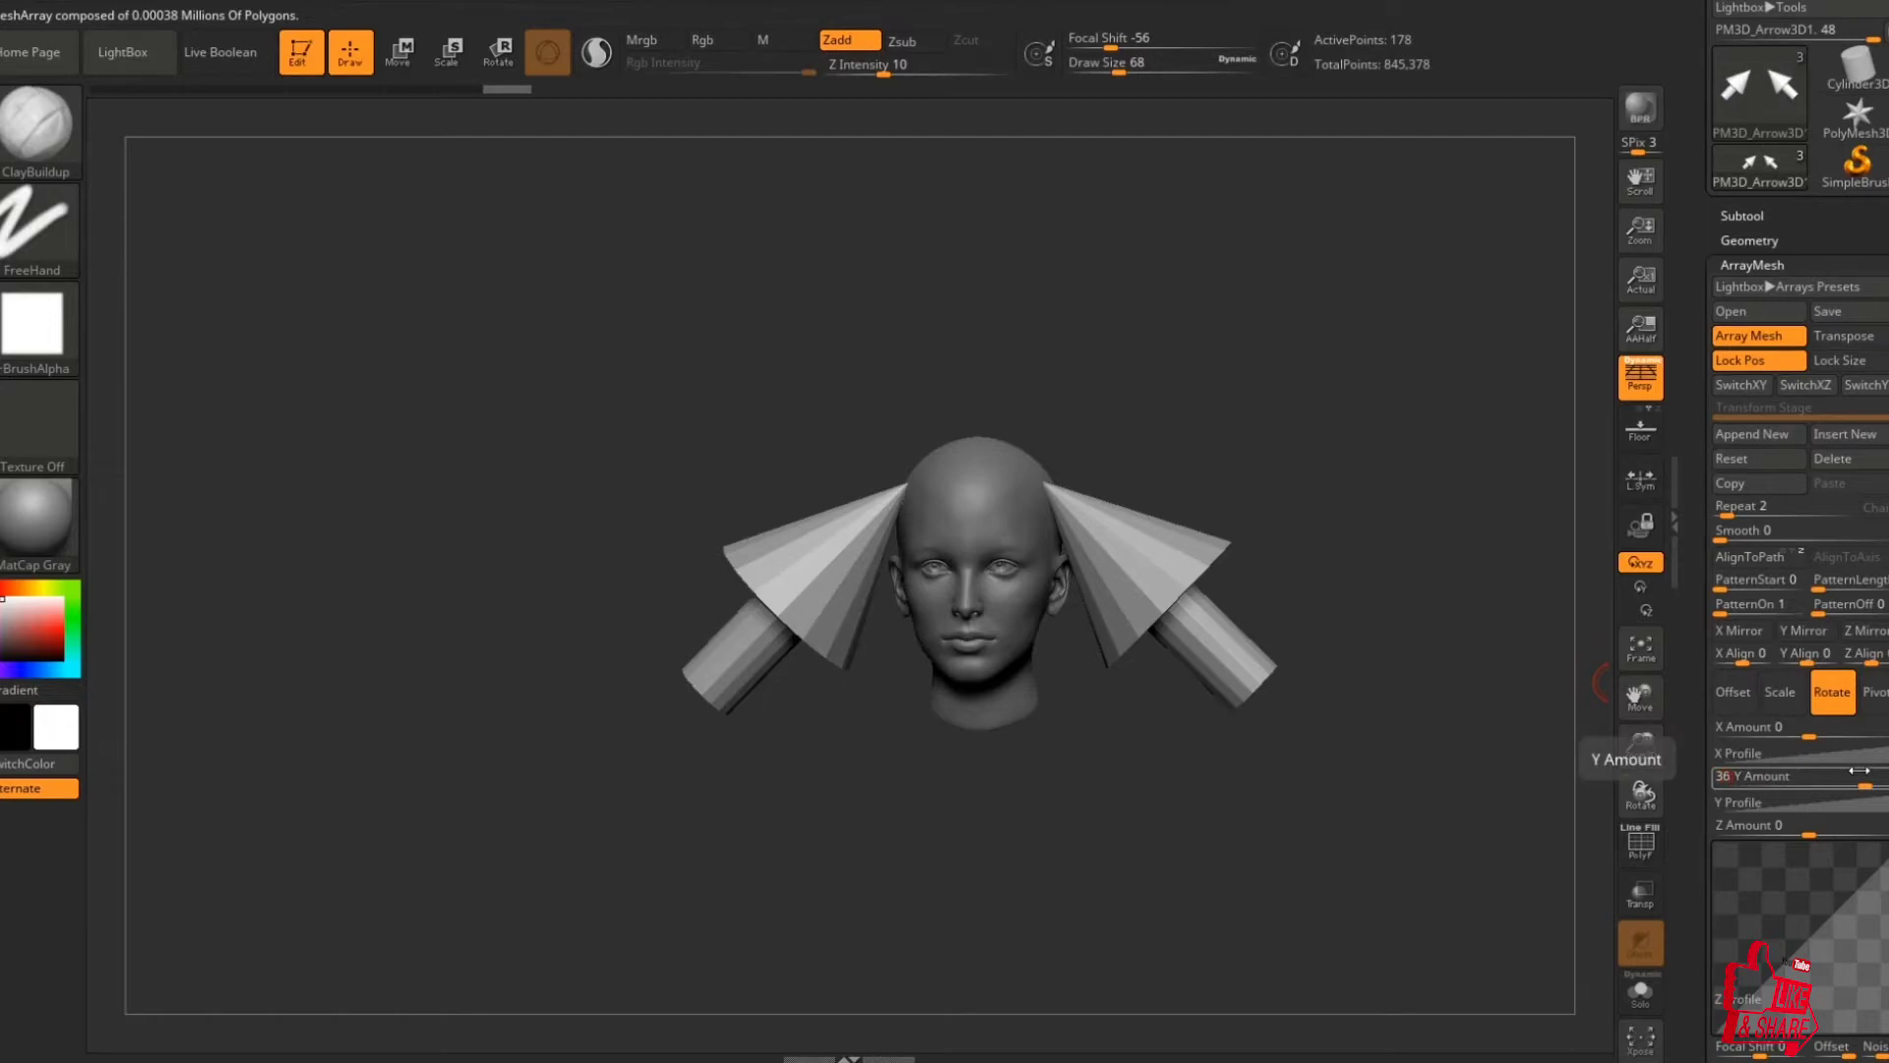
{"action": "key", "text": "Return"}
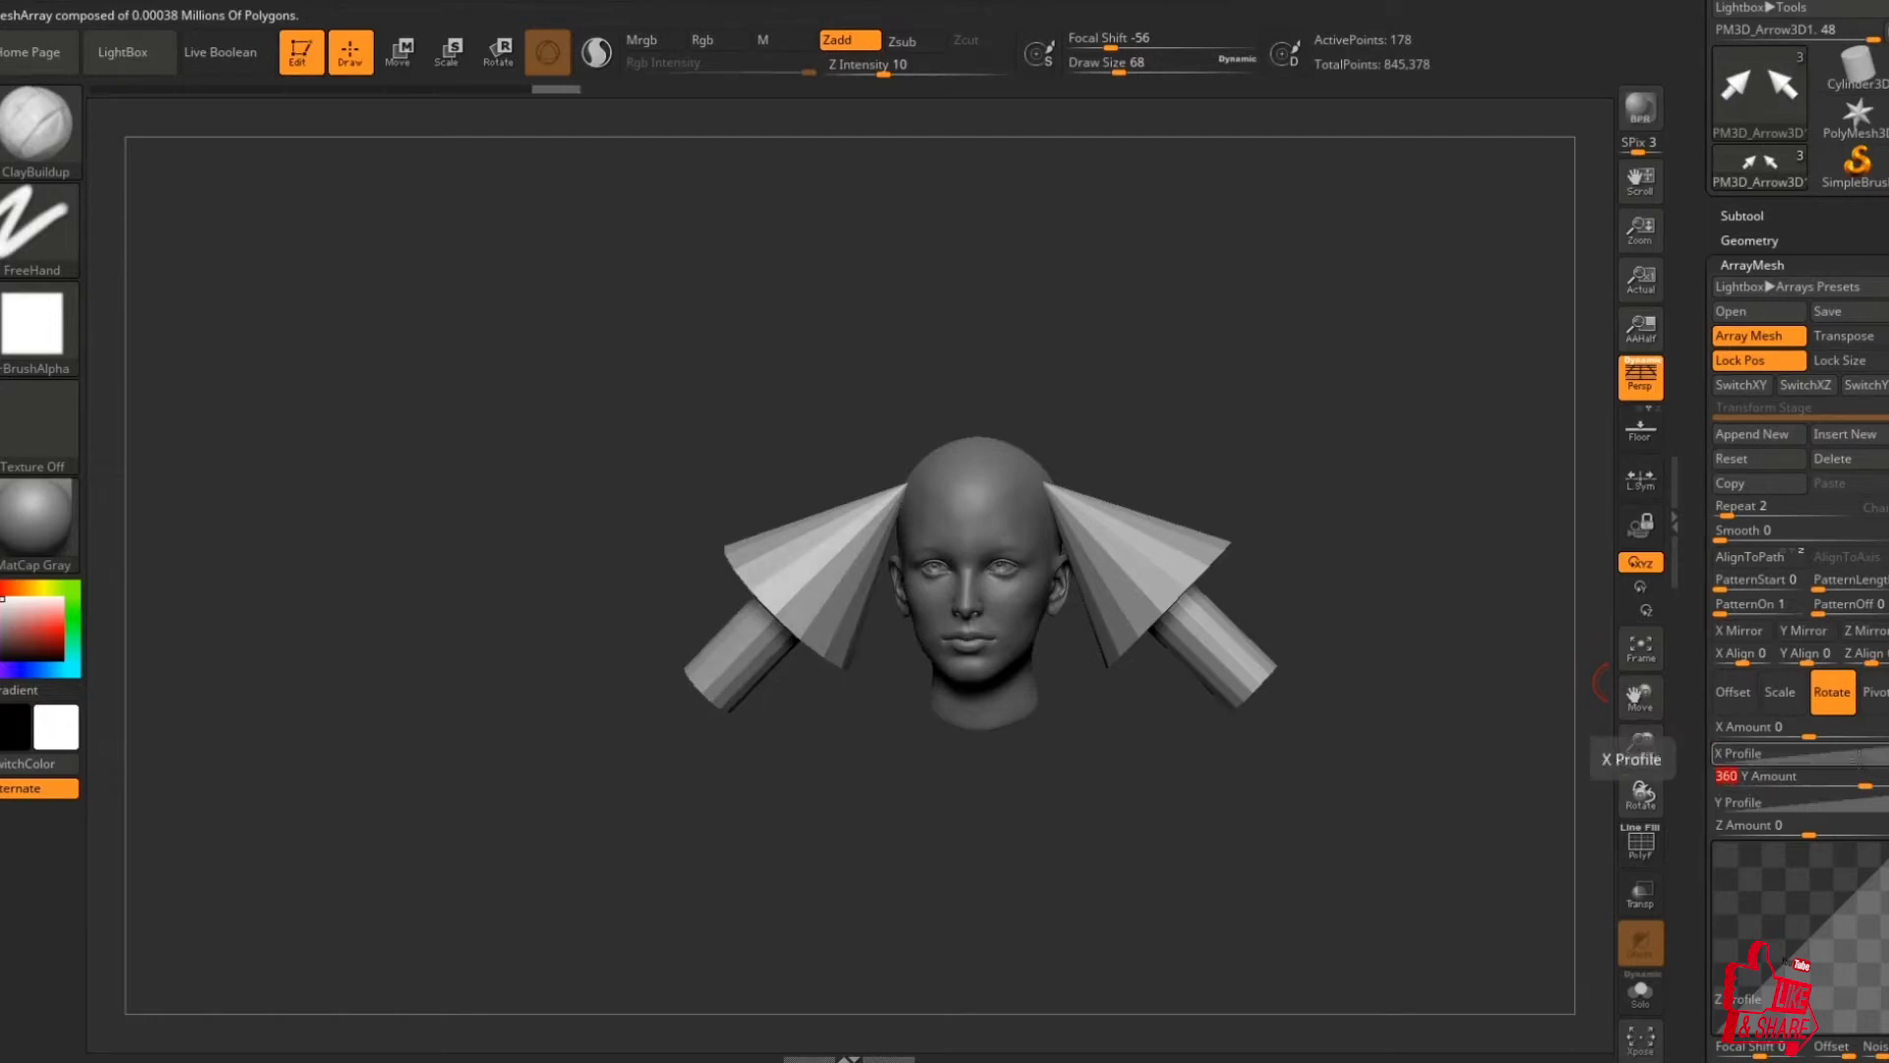
Set the arrow array's repeat count to 4.
{"action": "left_click", "coordinate": [1733, 504]}
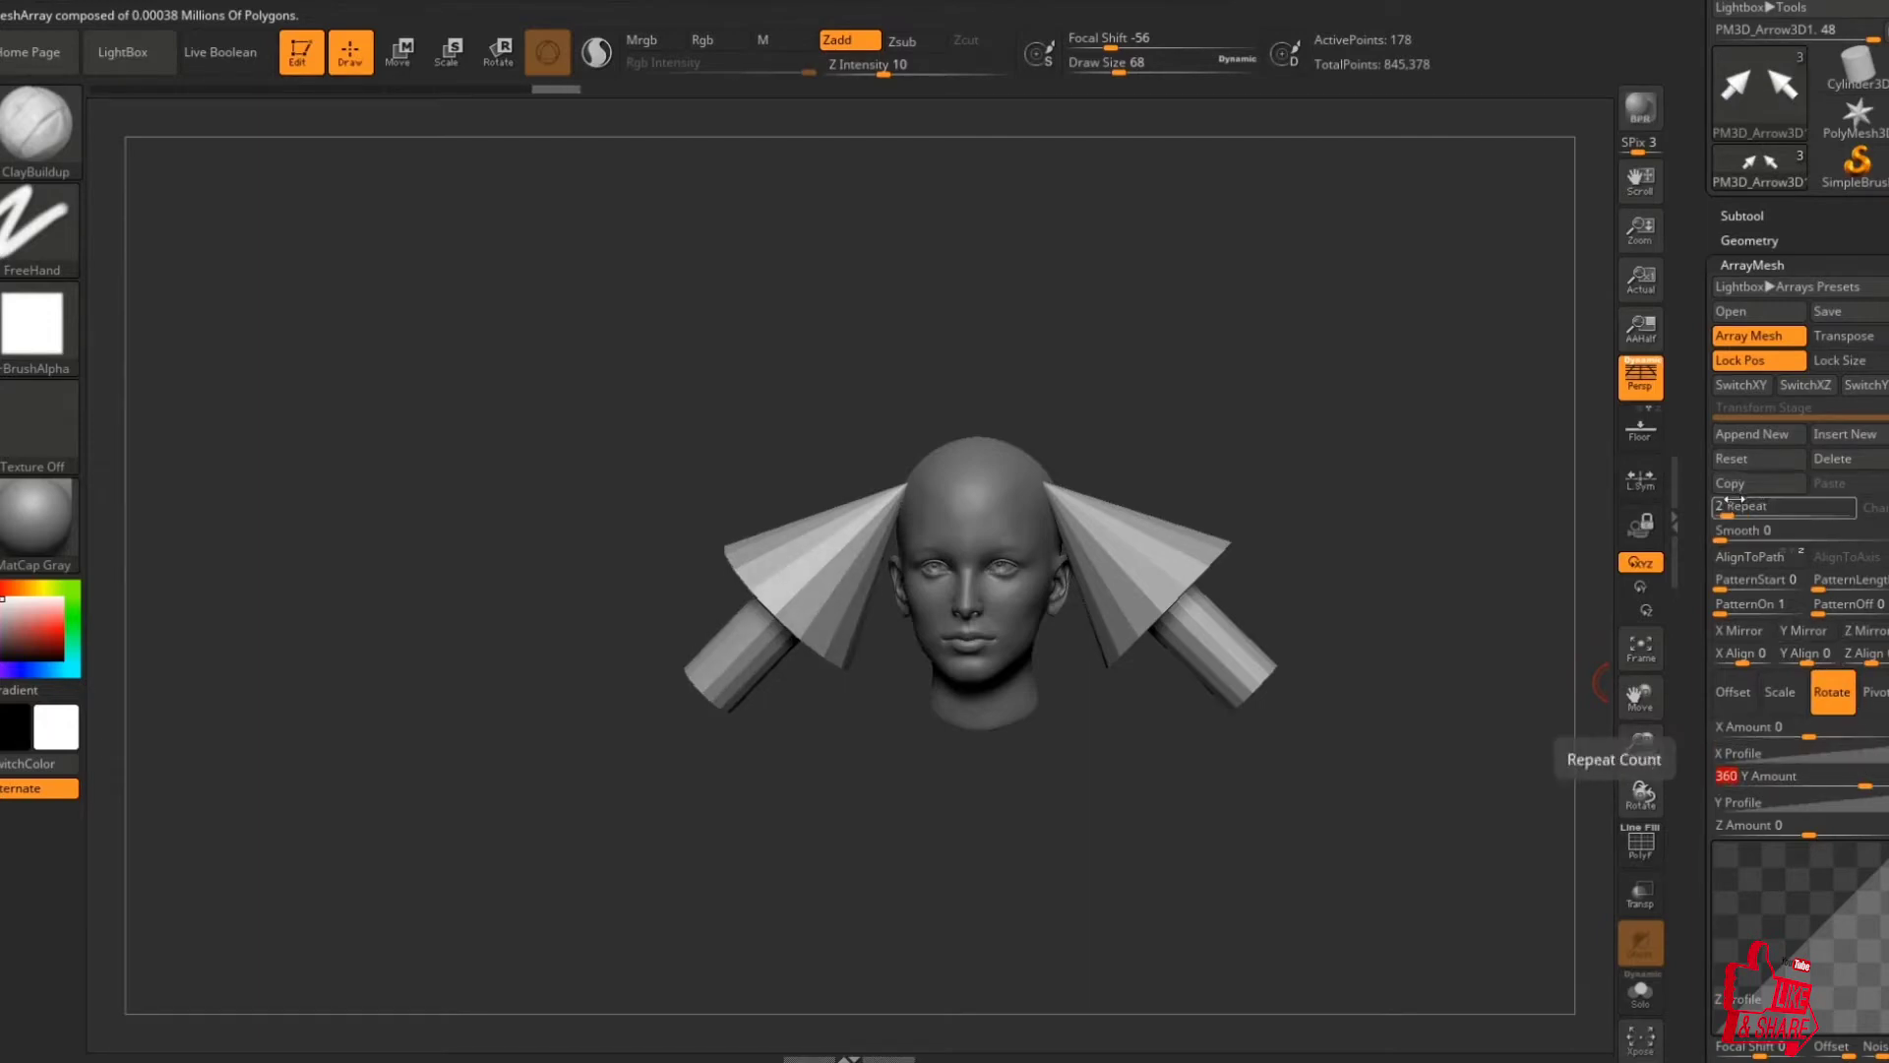
{"action": "type", "text": "4"}
{"action": "key", "text": "Return"}
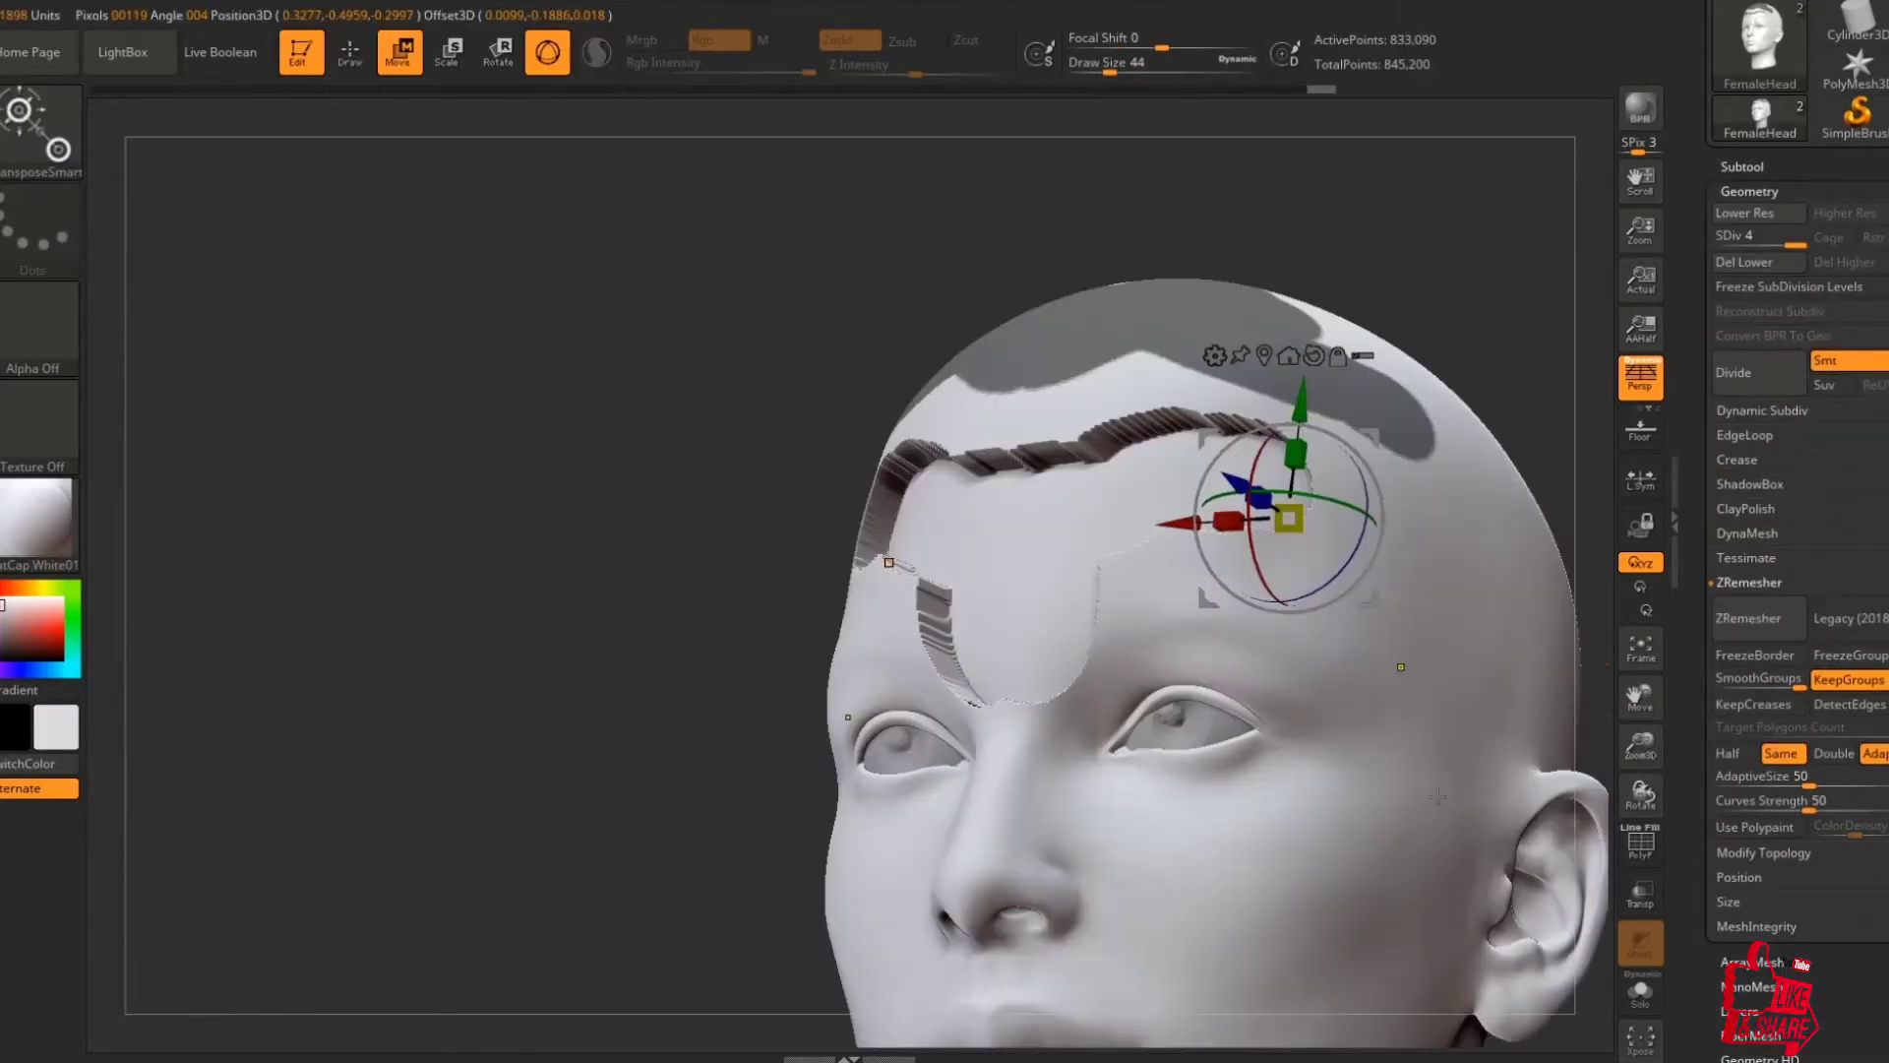
Smart-mask both sides of the head around the recessed forehead panel and place the gizmo on the cheek.
{"action": "left_click_drag", "start_coordinate": [1286, 540], "coordinate": [1399, 669]}
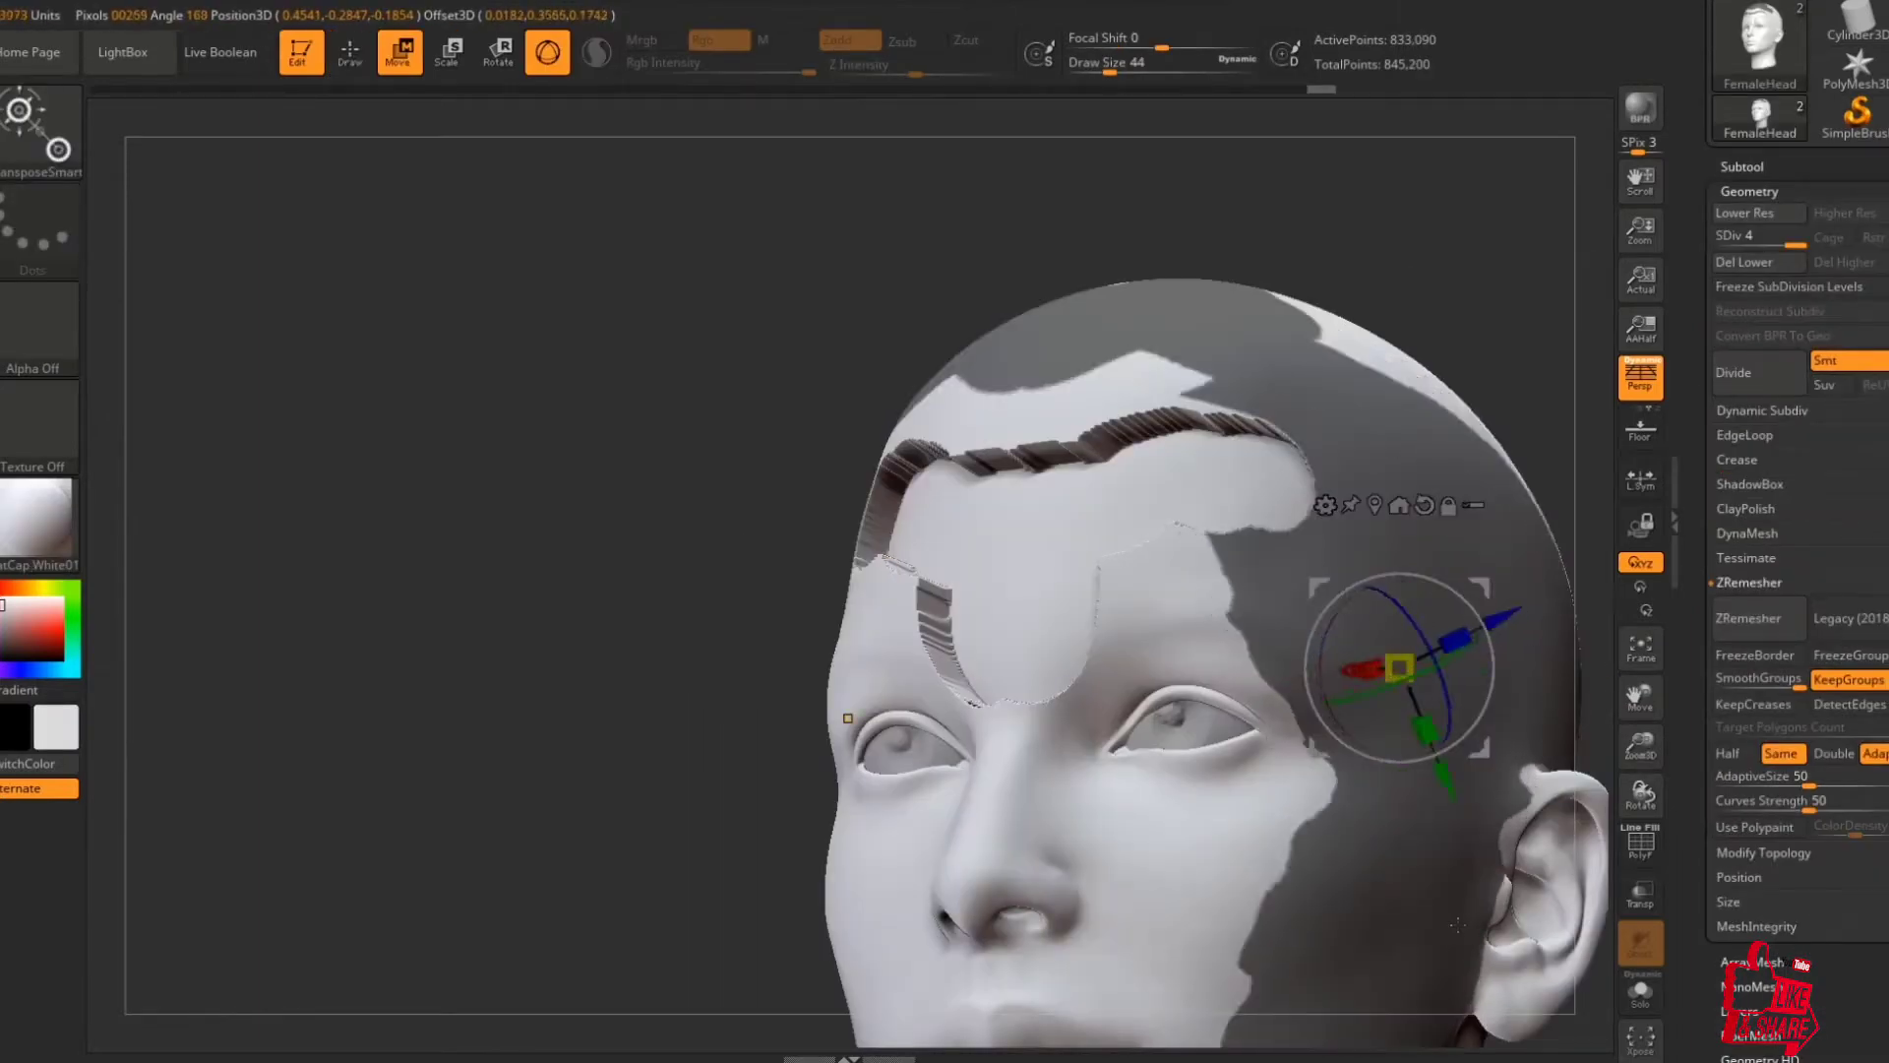
{"action": "left_click_drag", "start_coordinate": [198, 742], "coordinate": [692, 774]}
{"action": "left_click_drag", "start_coordinate": [742, 660], "coordinate": [878, 956], "text": "ctrl"}
{"action": "left_click_drag", "start_coordinate": [512, 644], "coordinate": [217, 669]}
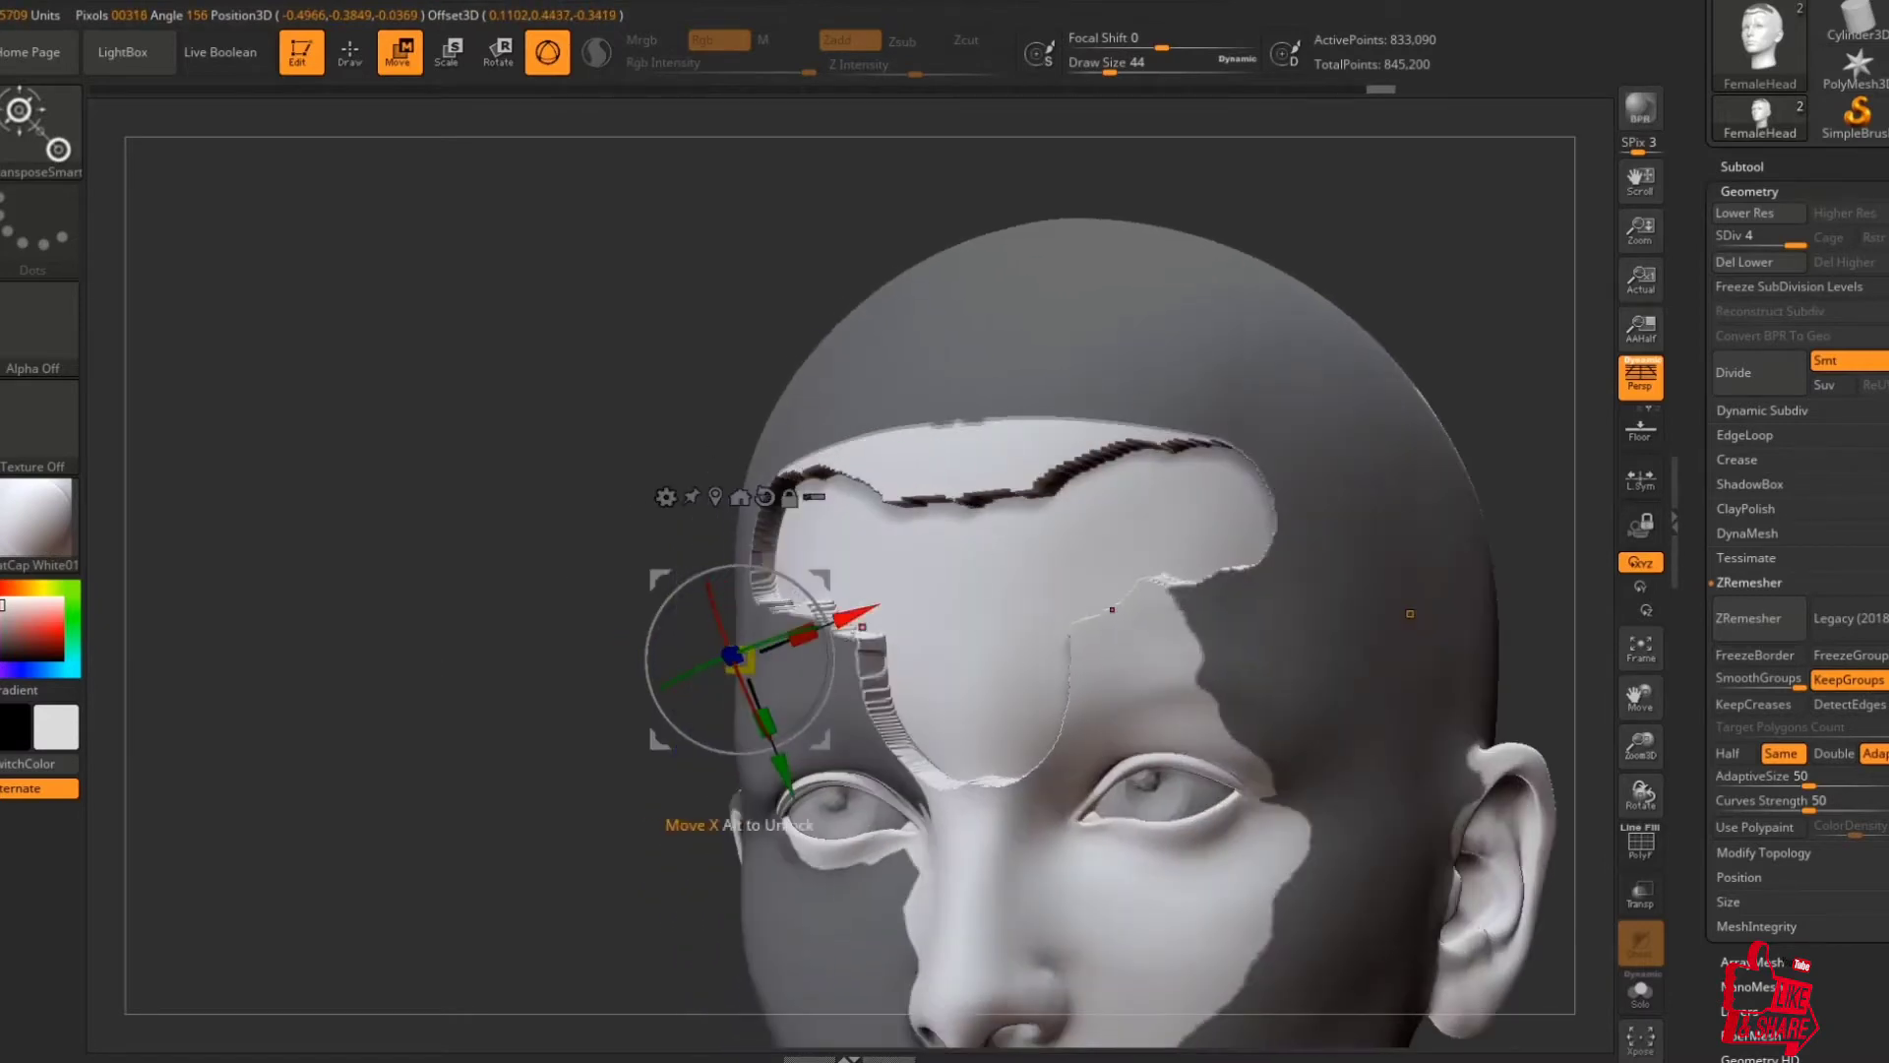
{"action": "right_click_drag", "start_coordinate": [796, 445], "coordinate": [882, 591], "text": "ctrl"}
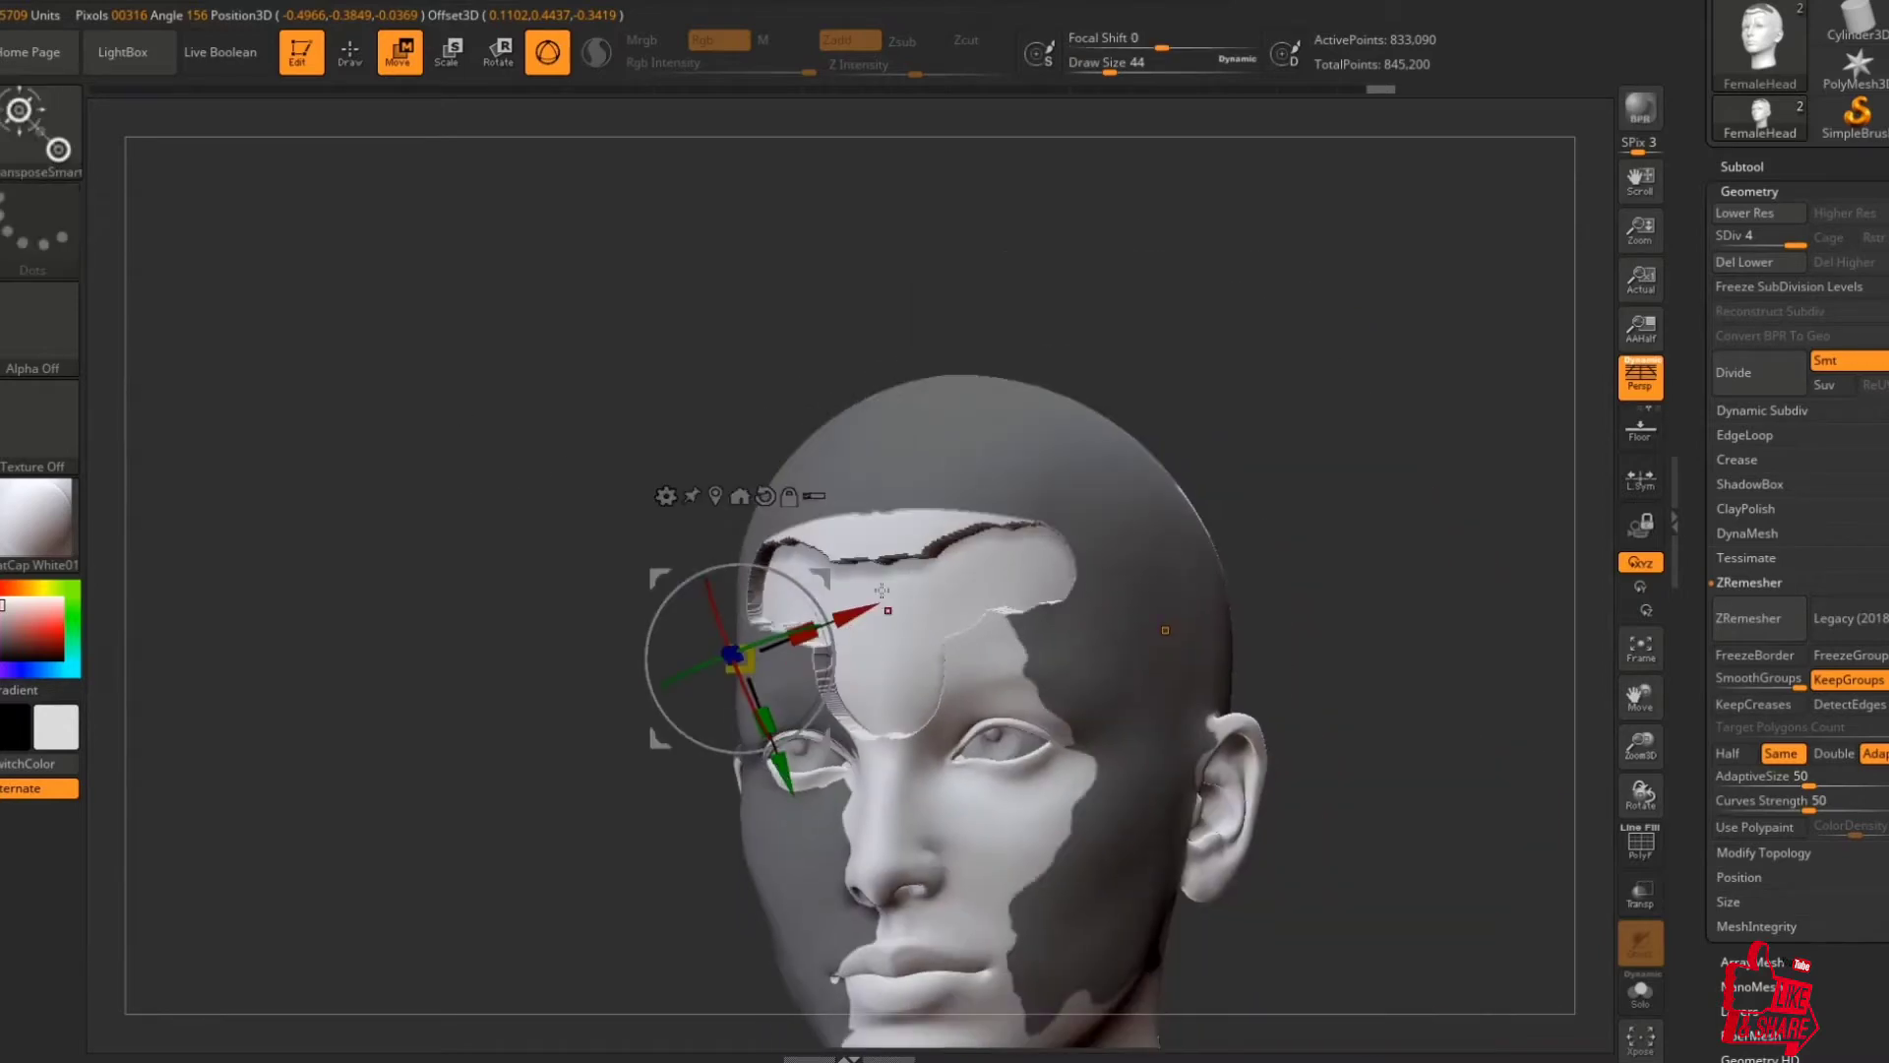
{"action": "left_click", "coordinate": [991, 834]}
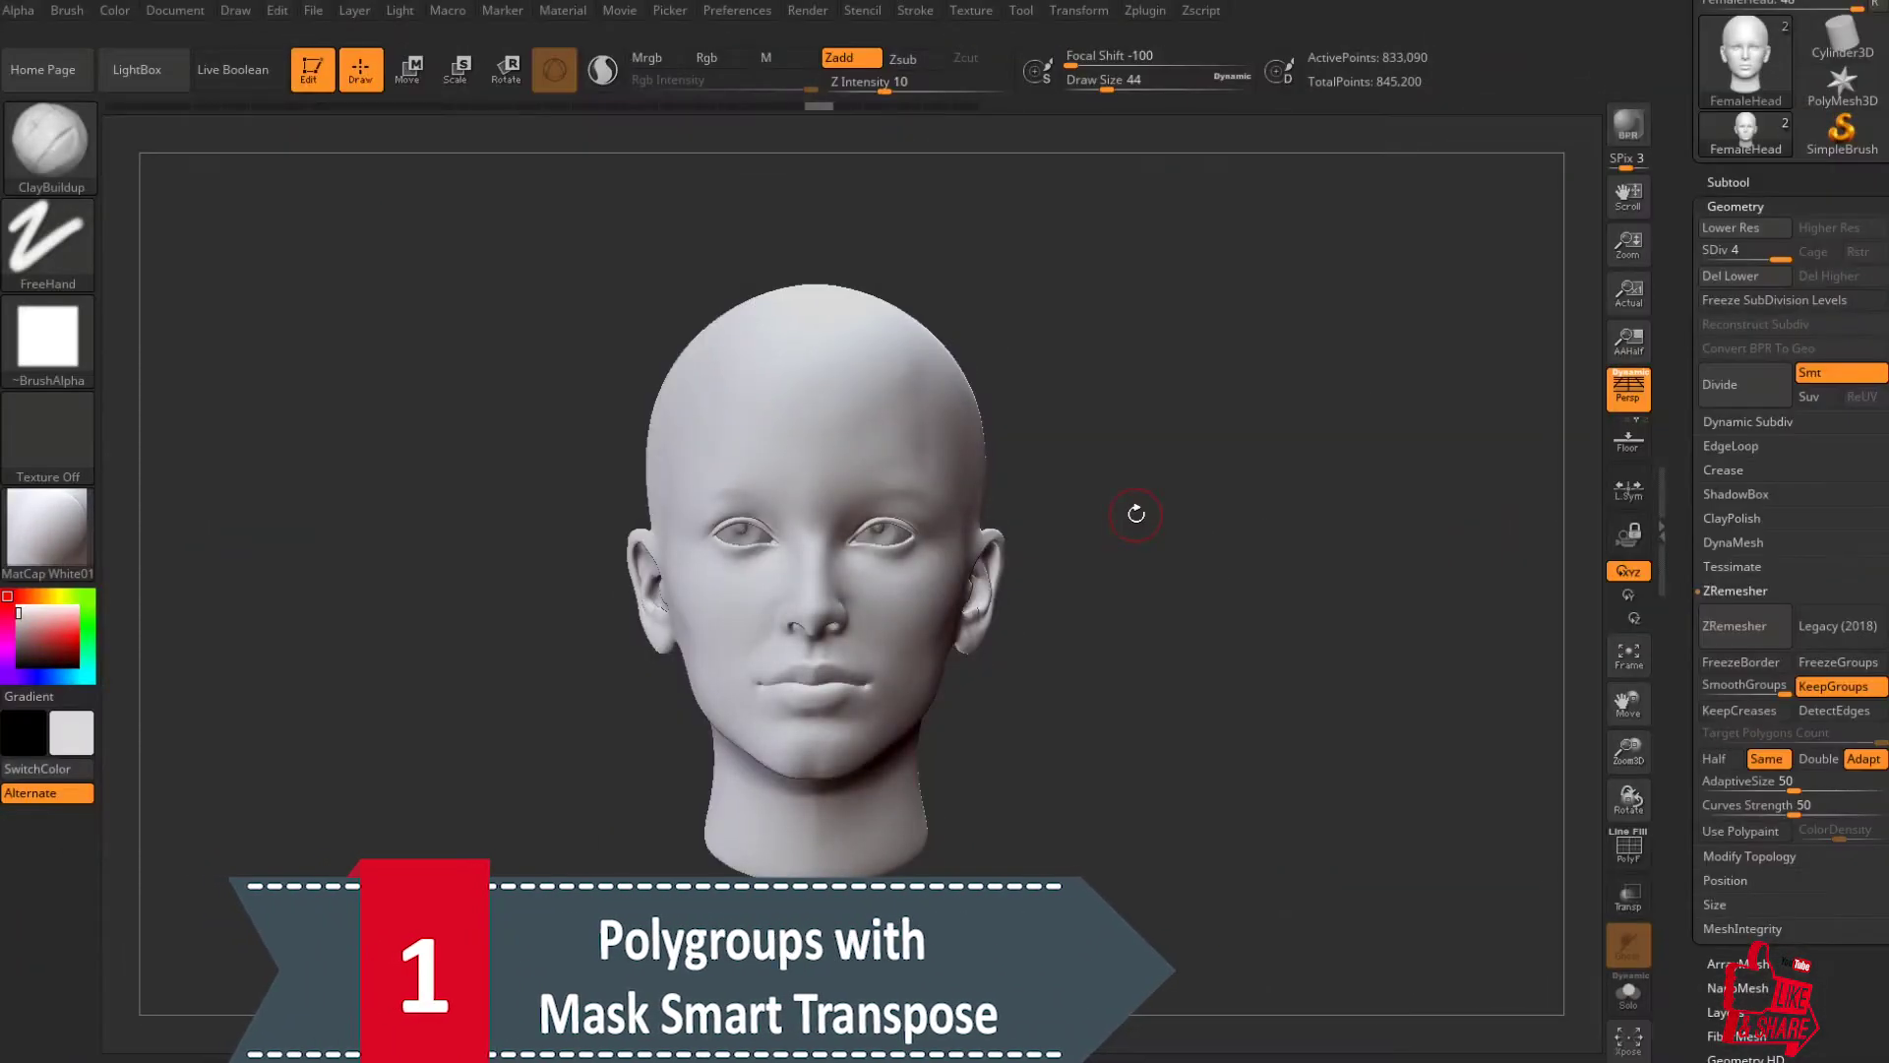
Paint a symmetrical T-shaped mask across the forehead and down to the nose bridge.
{"action": "left_click_drag", "start_coordinate": [1136, 513], "coordinate": [1128, 524]}
{"action": "right_click_drag", "start_coordinate": [1128, 524], "coordinate": [1201, 489], "text": "ctrl"}
{"action": "left_click_drag", "start_coordinate": [1323, 502], "coordinate": [1291, 533]}
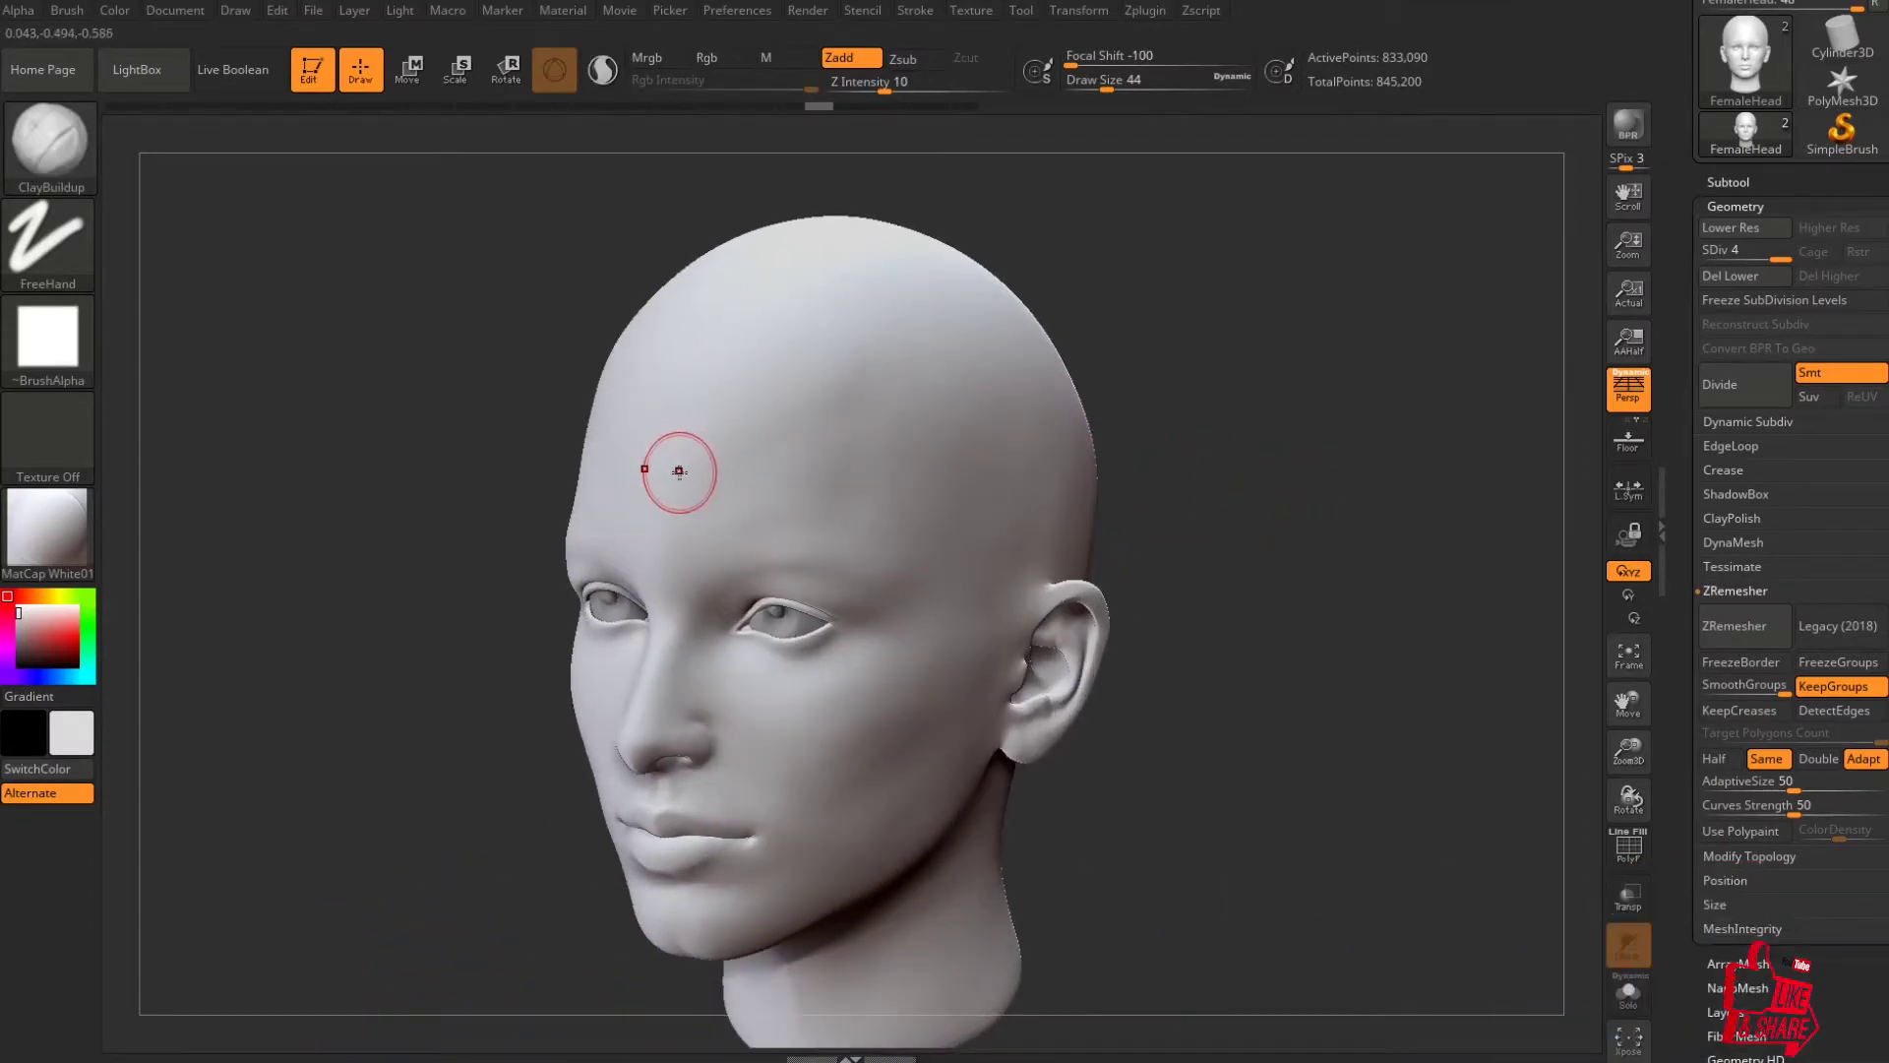
{"action": "mouse_move", "coordinate": [679, 471]}
{"action": "left_mouse_down", "text": "ctrl"}
{"action": "mouse_move", "coordinate": [640, 470]}
{"action": "mouse_move", "coordinate": [748, 469]}
{"action": "mouse_move", "coordinate": [717, 477]}
{"action": "mouse_move", "coordinate": [675, 571]}
{"action": "left_mouse_up", "text": "ctrl"}
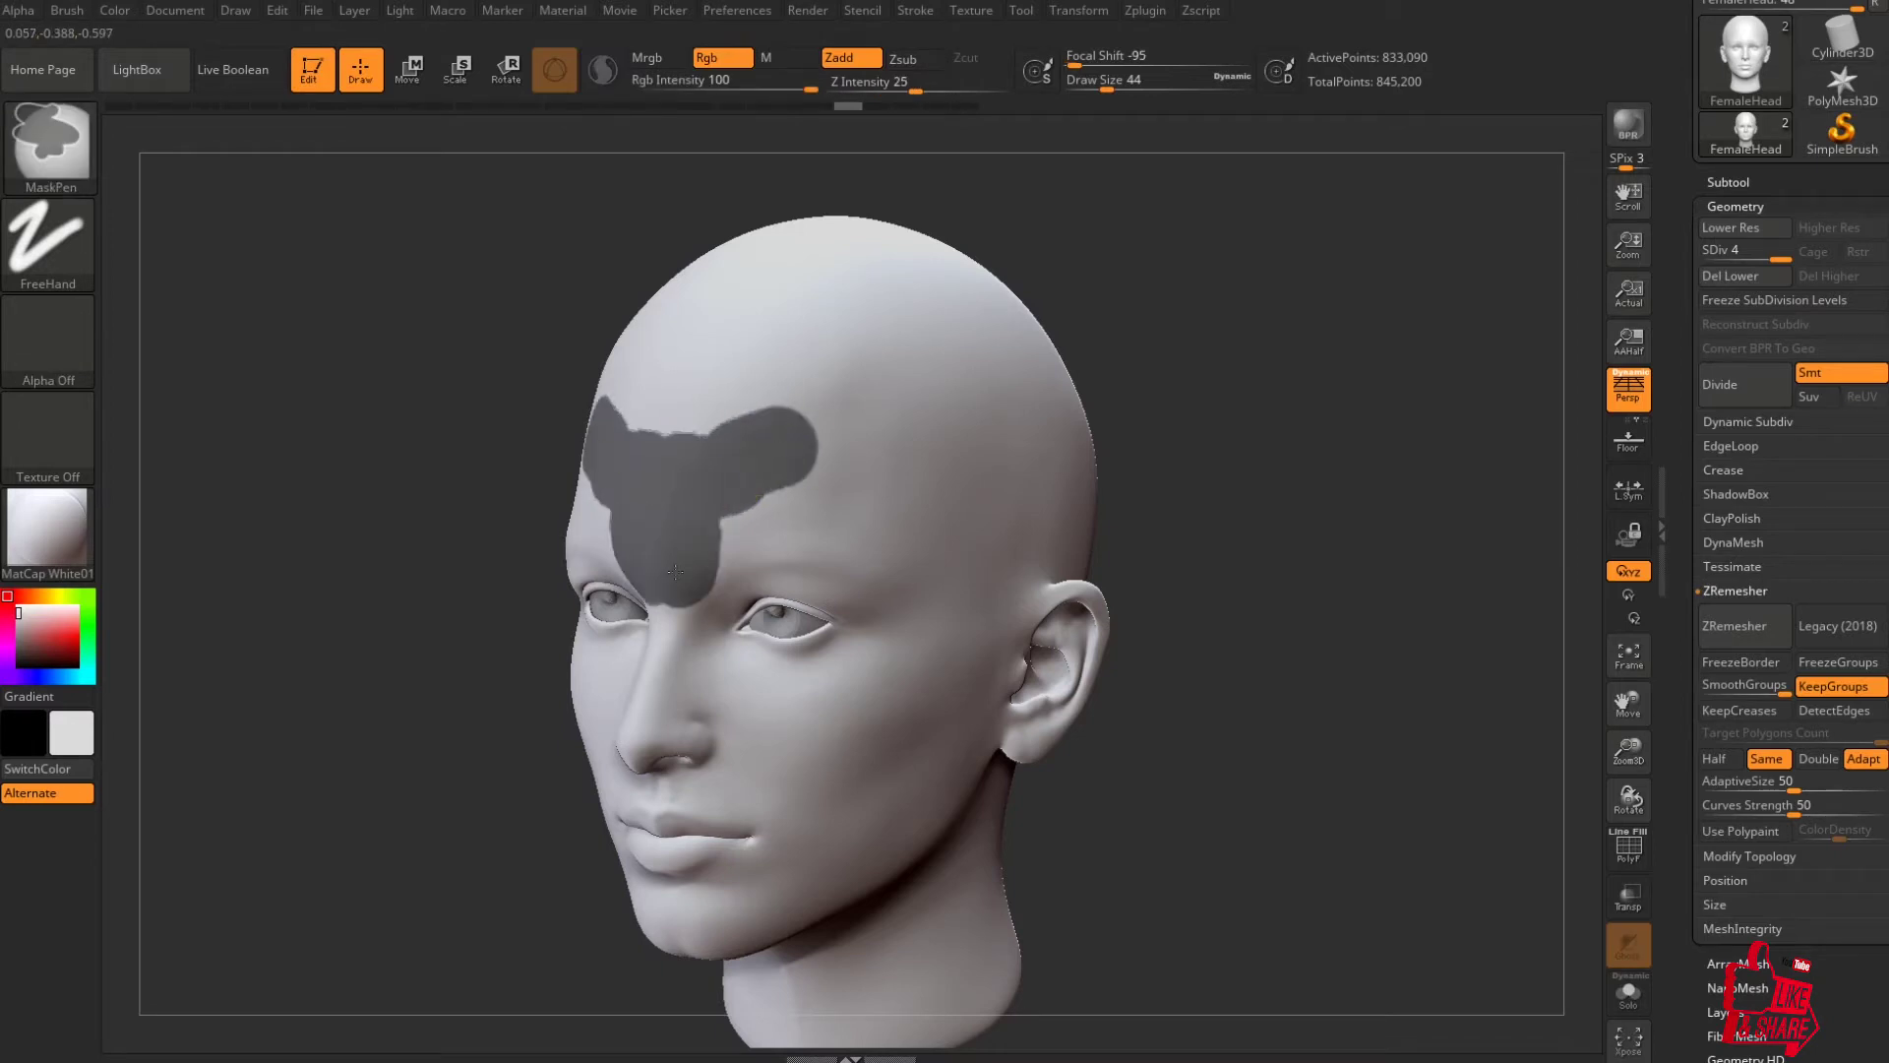
{"action": "left_click_drag", "start_coordinate": [729, 485], "coordinate": [832, 447], "text": "ctrl"}
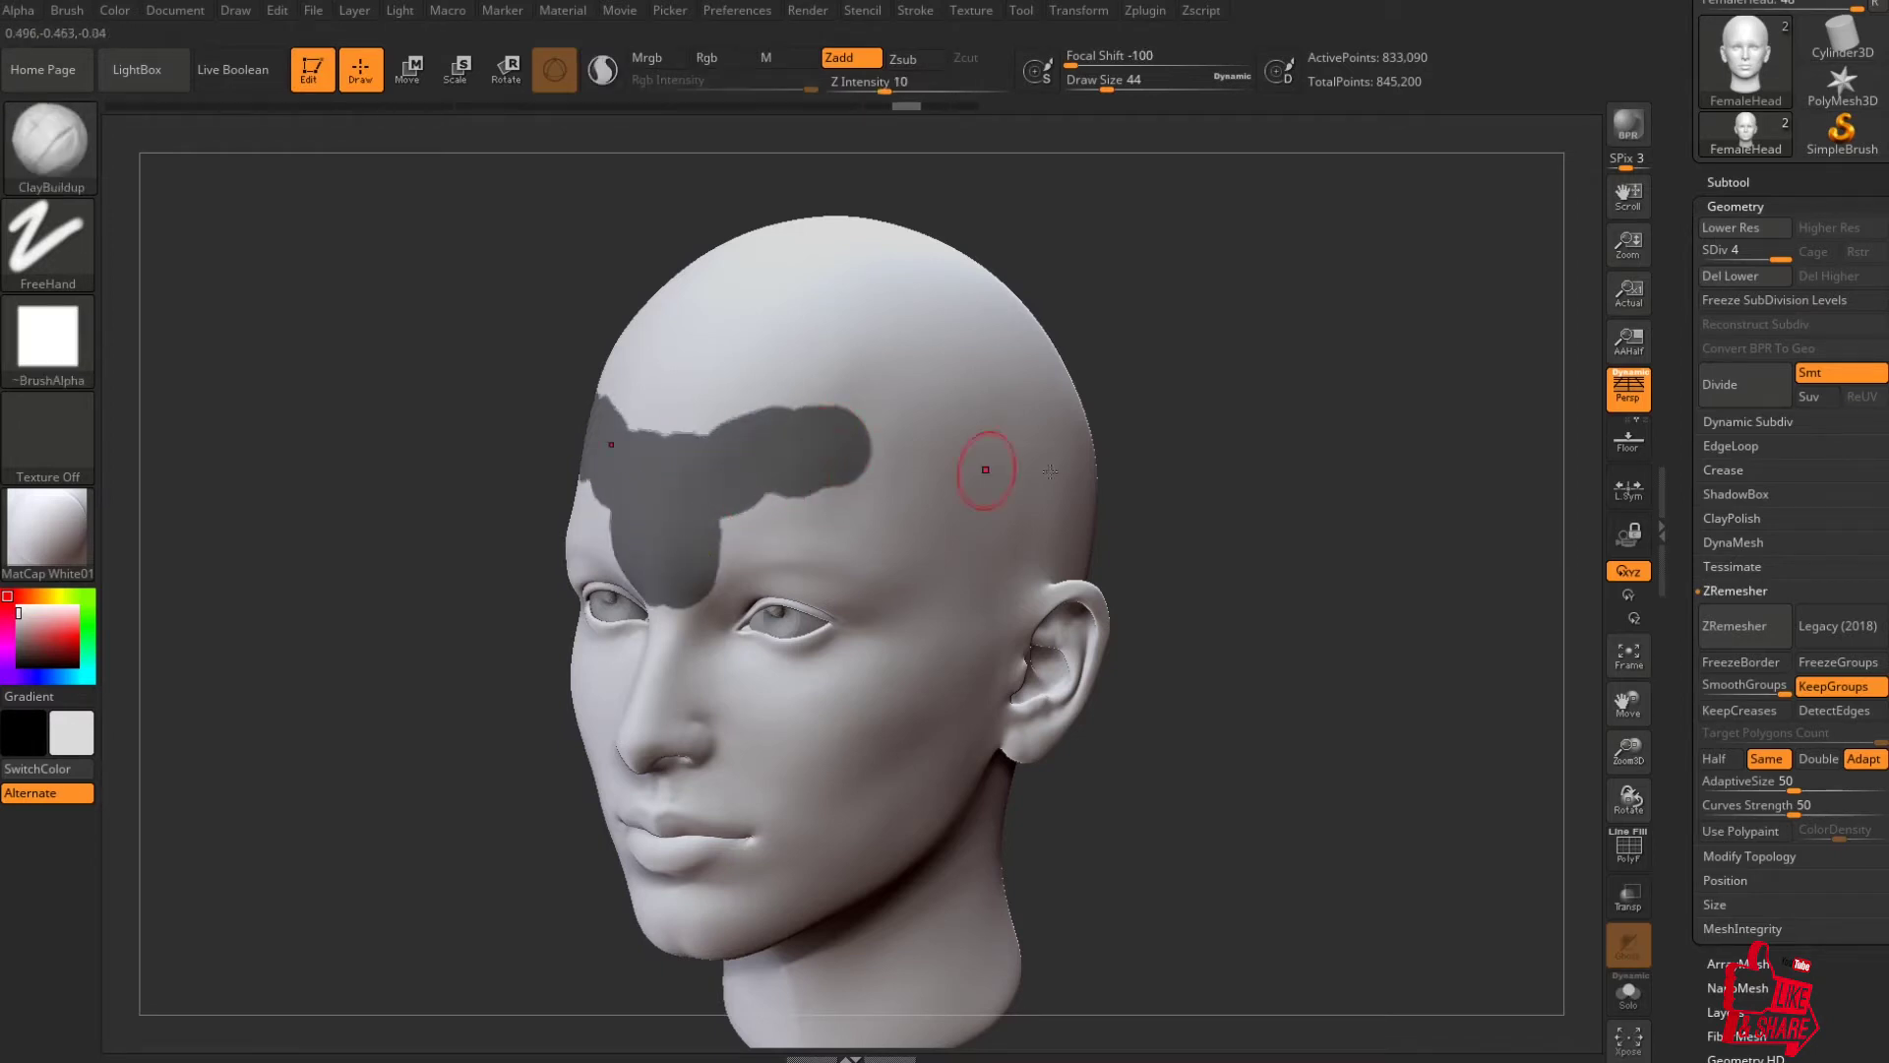
Convert the masked forehead area into its own polygroup and display the head's polyframe.
{"action": "left_click_drag", "start_coordinate": [1275, 504], "coordinate": [1284, 484]}
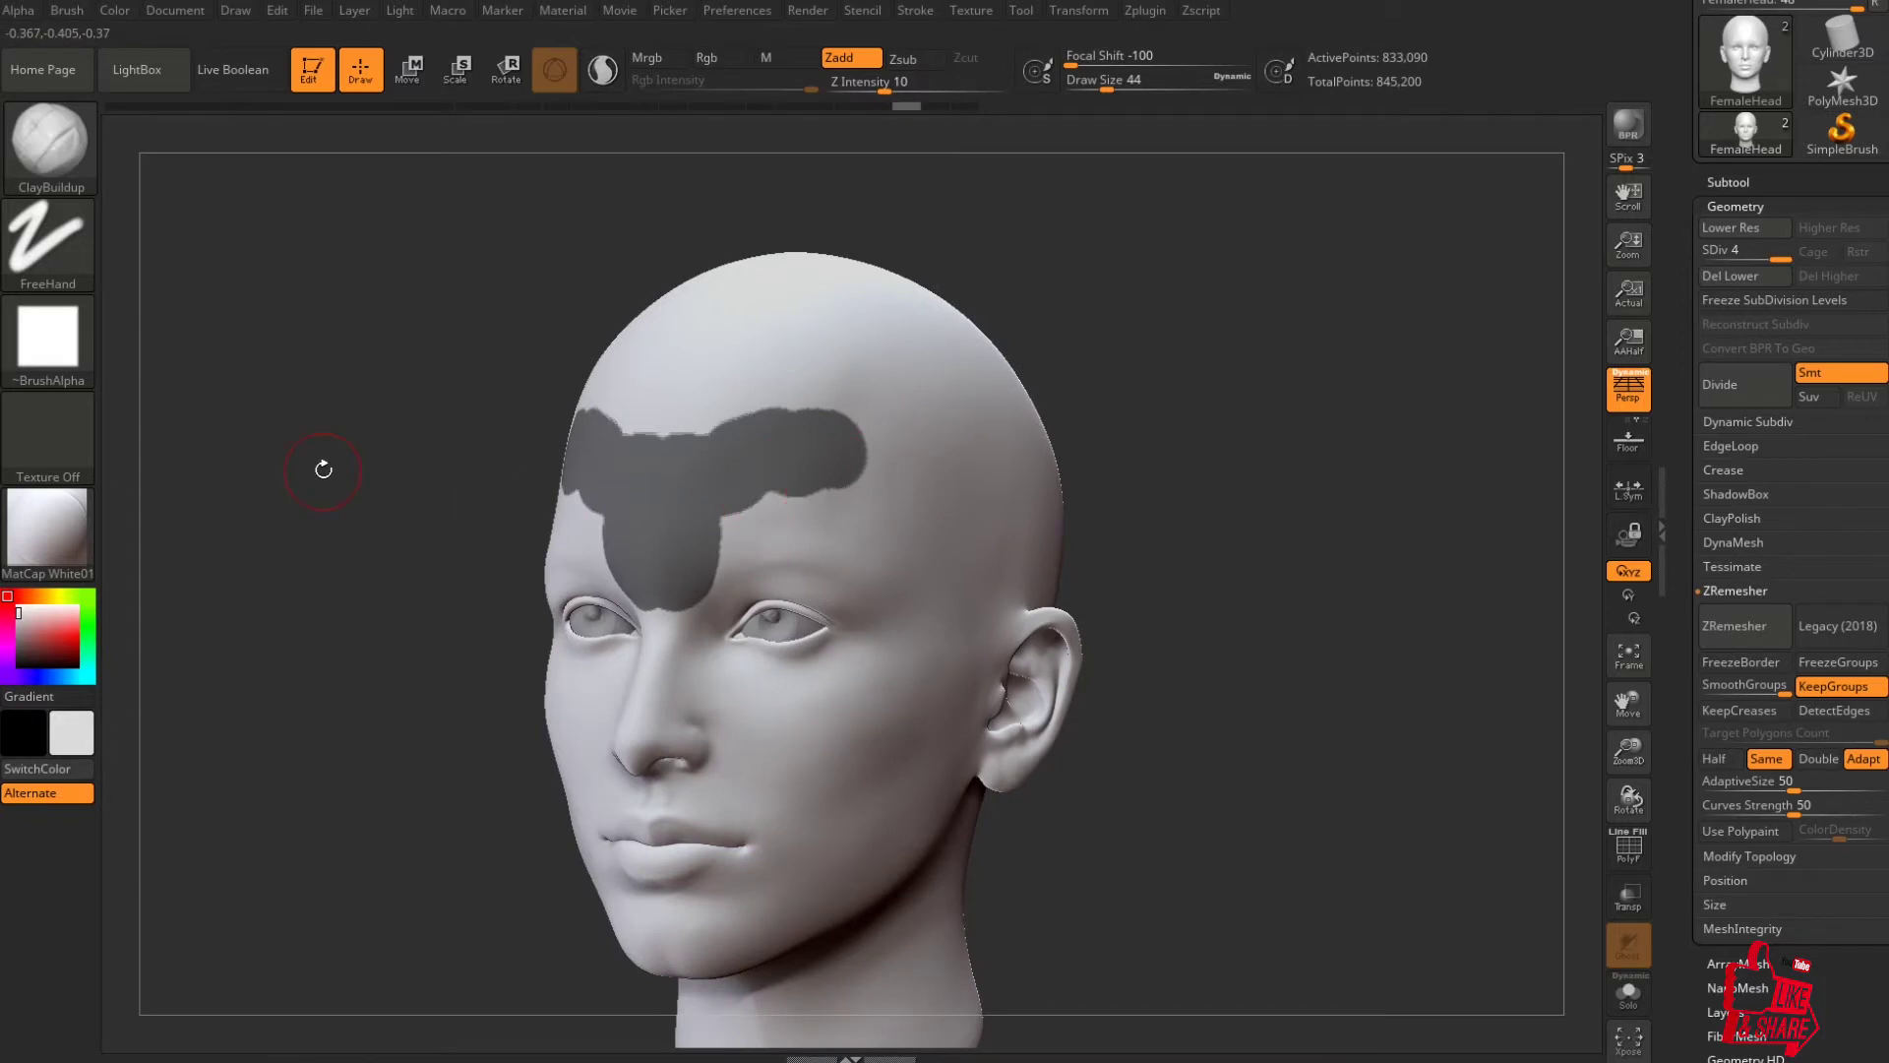
{"action": "key", "text": "ctrl+w"}
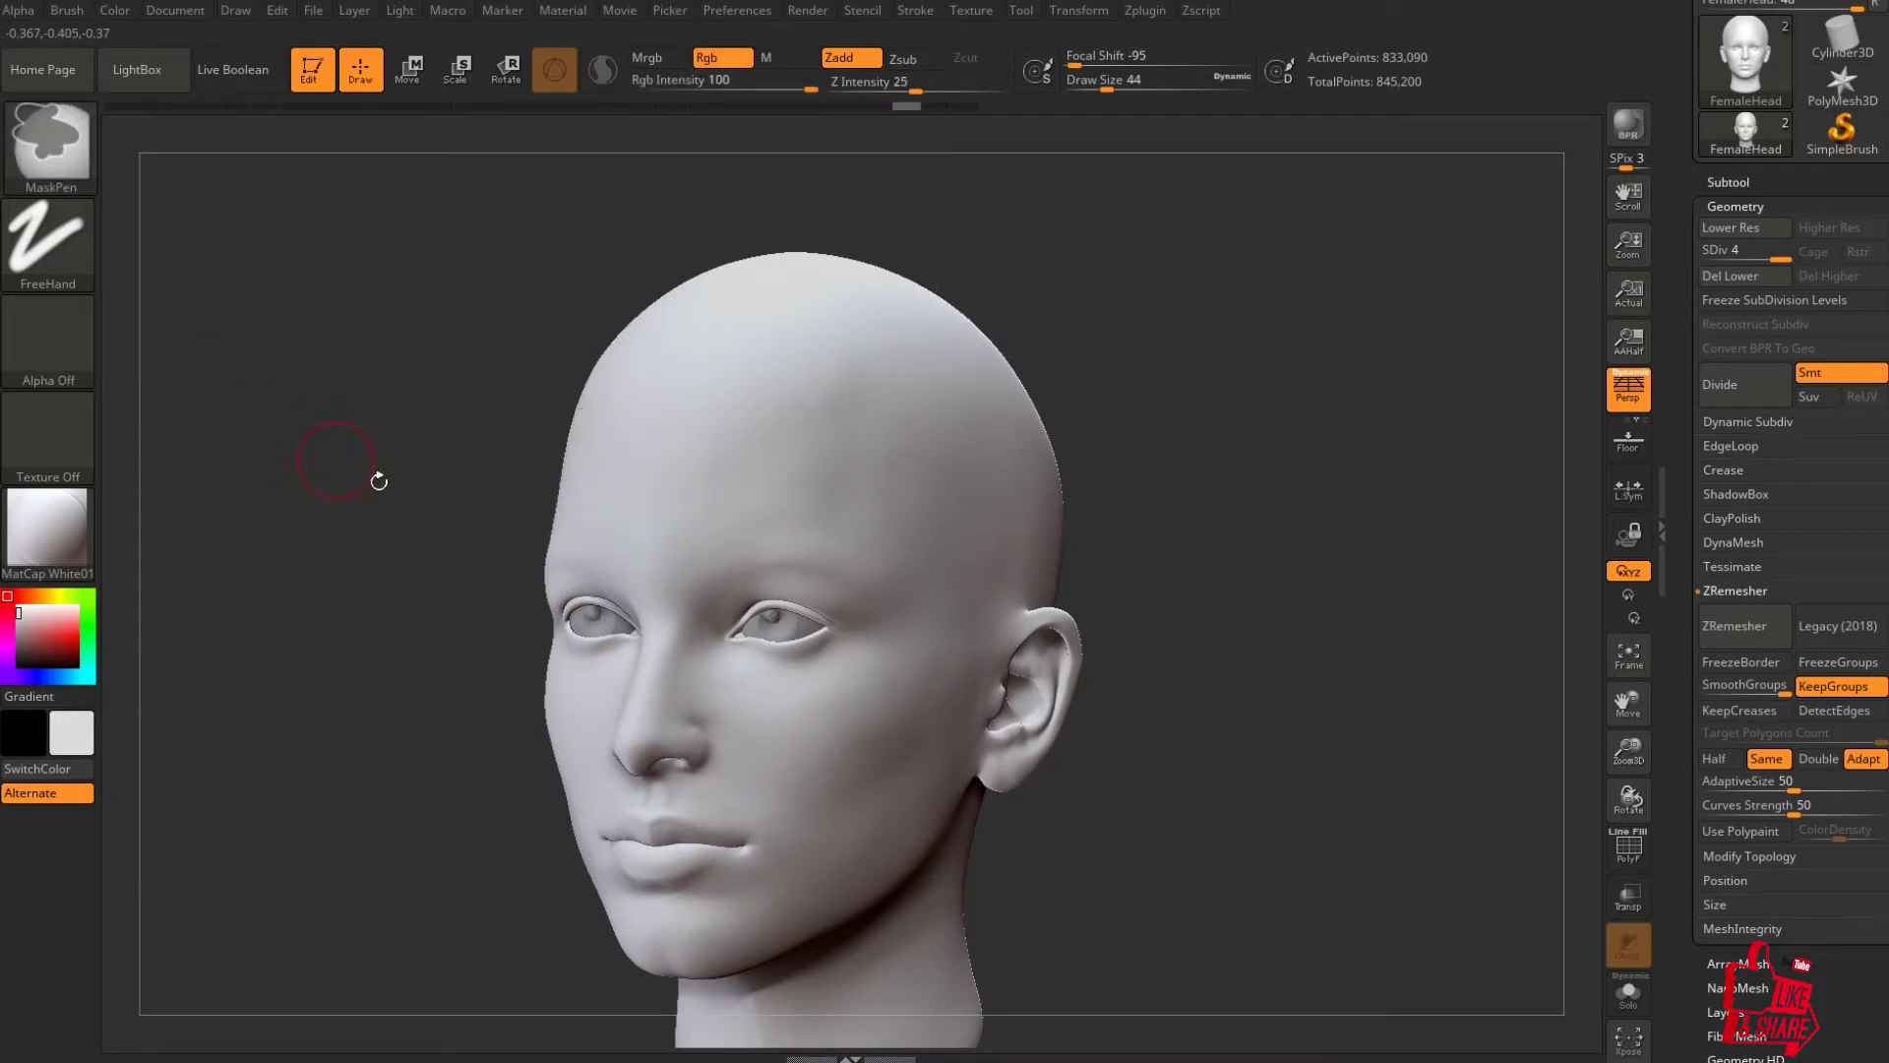
{"action": "key", "text": "shift+f"}
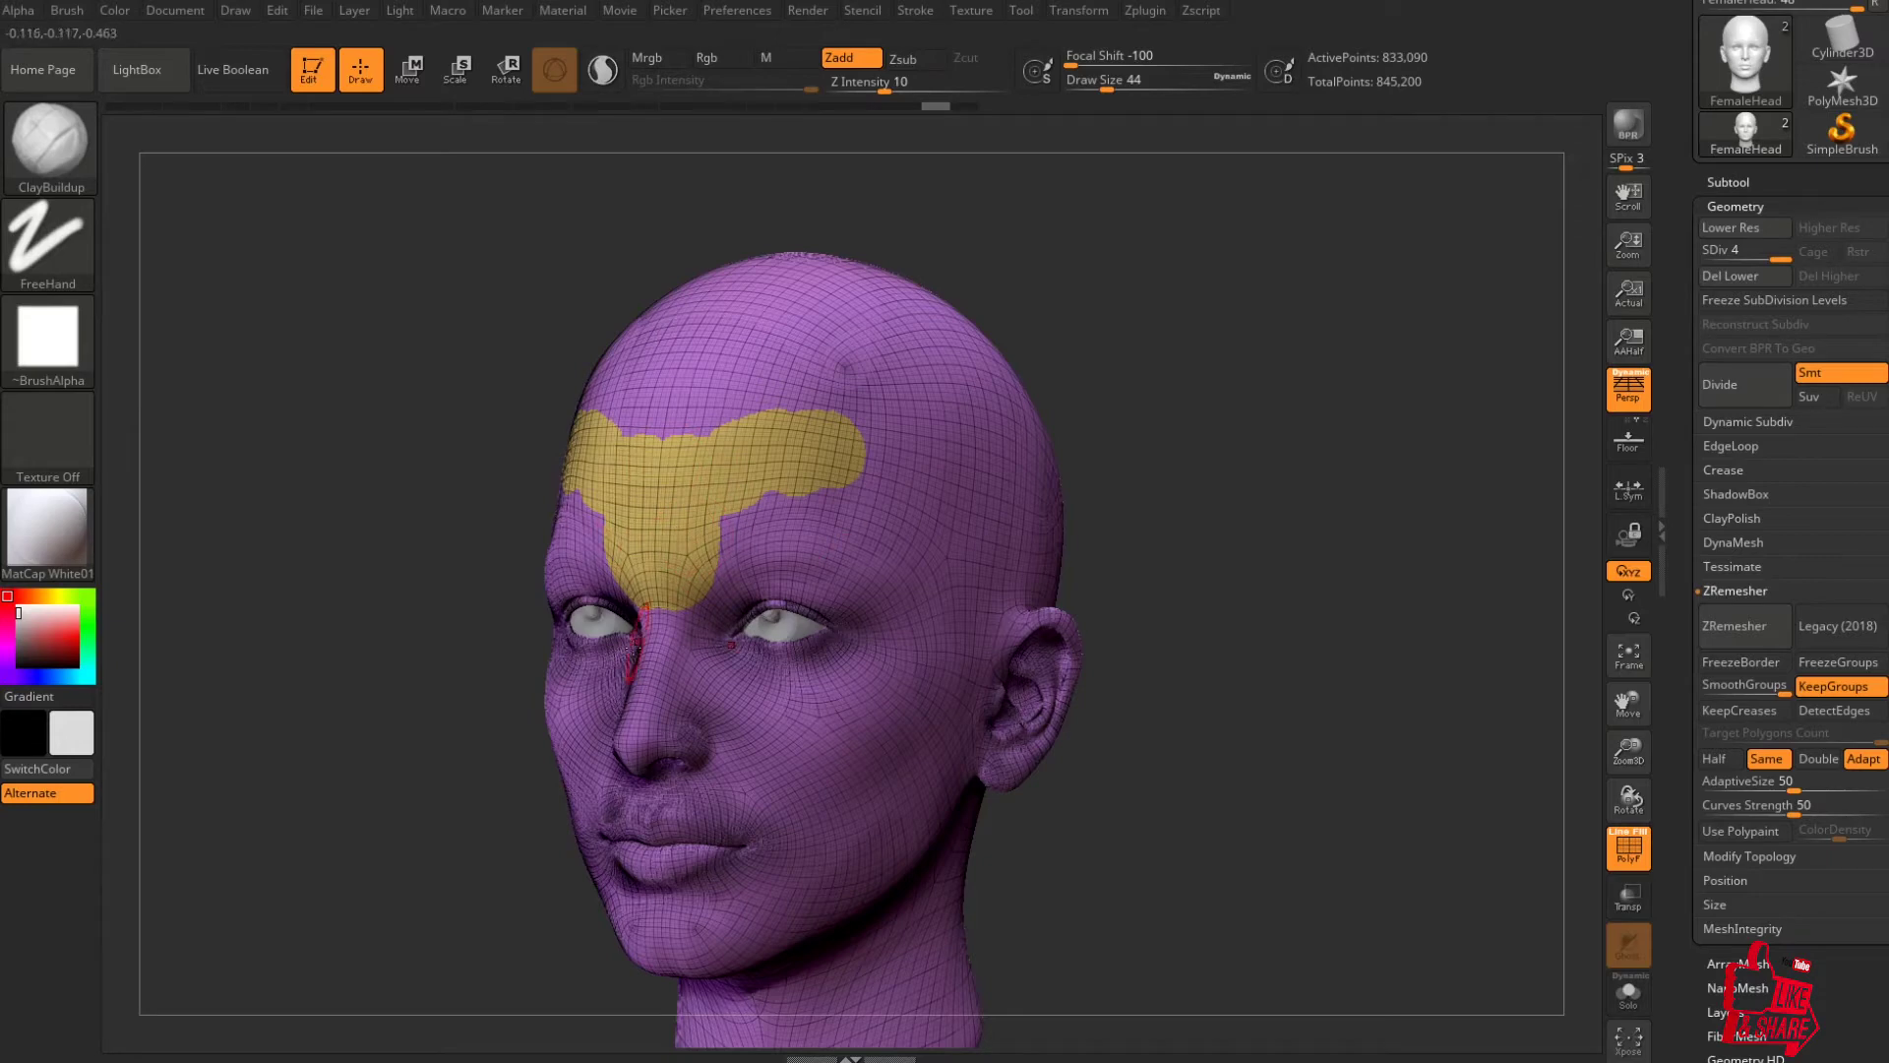
{"action": "left_click_drag", "start_coordinate": [1127, 554], "coordinate": [1309, 551]}
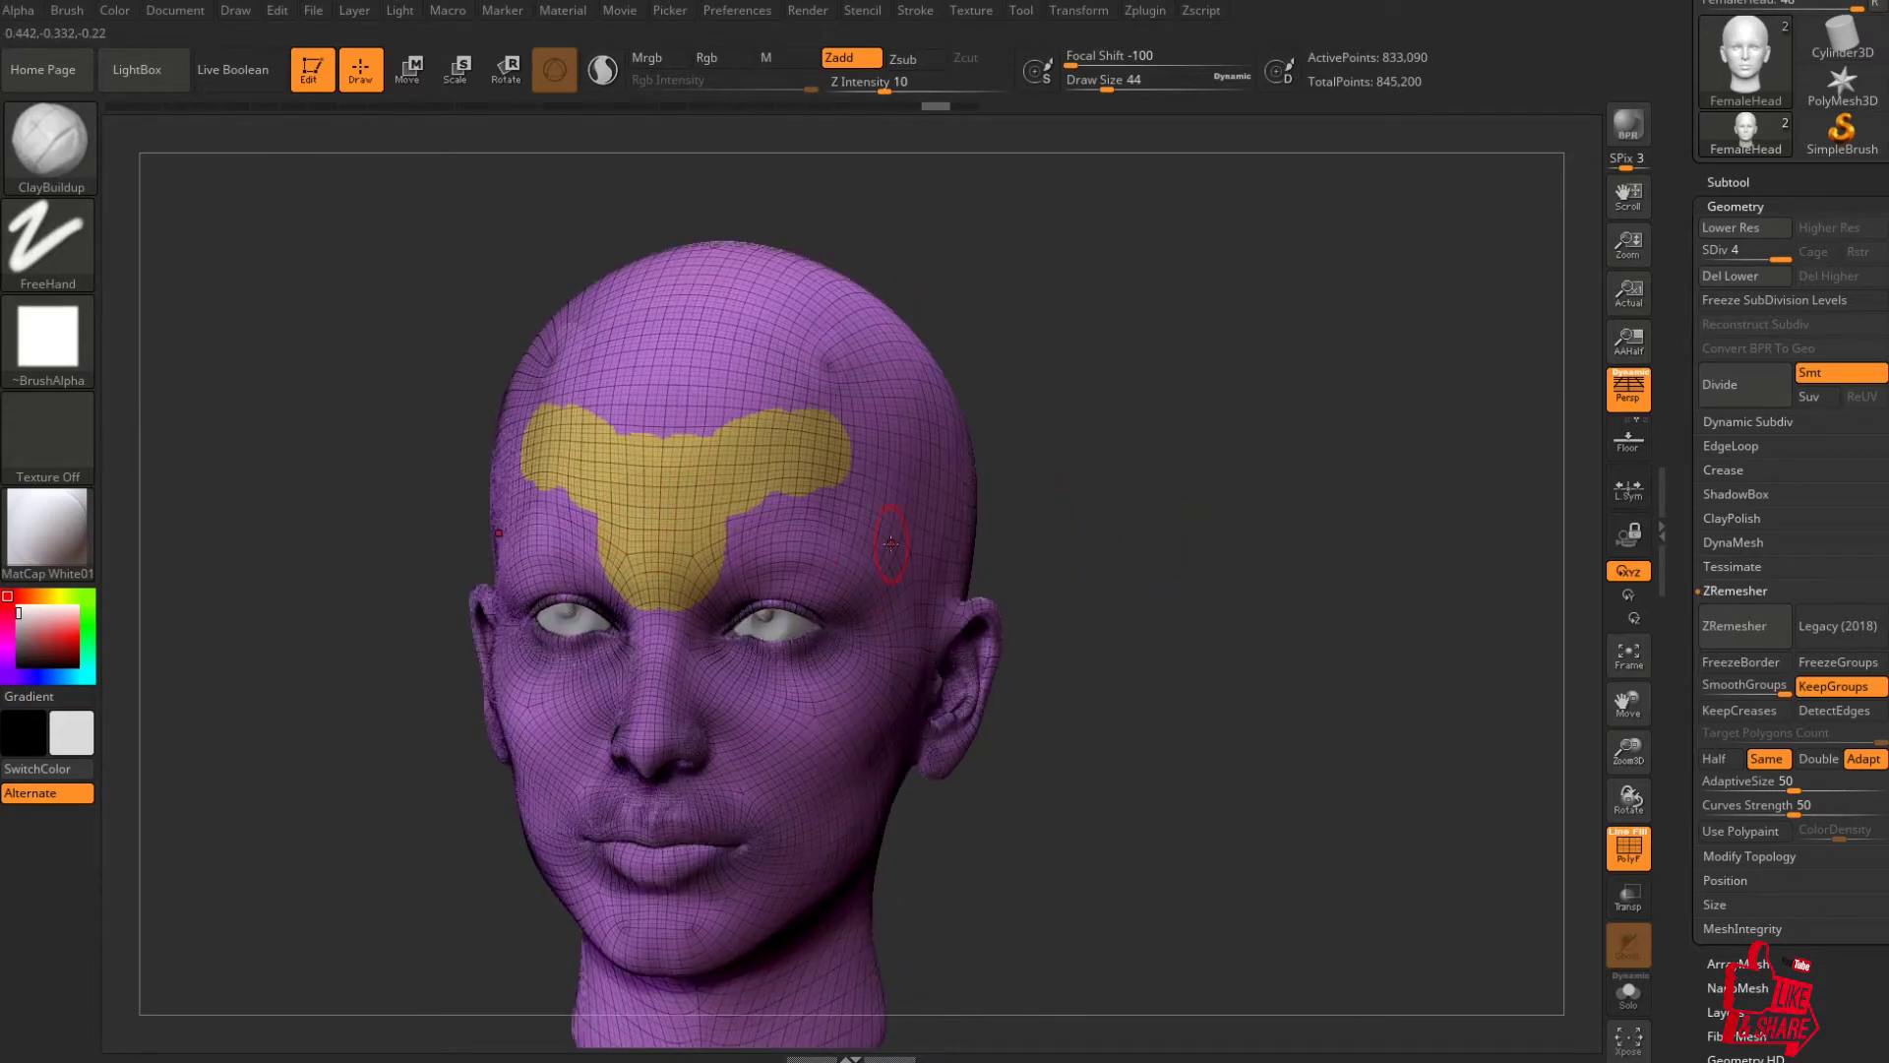
Undo the forehead polygrouping while keeping the full T-shaped mask, and hide the polyframe.
{"action": "key", "text": "ctrl+z"}
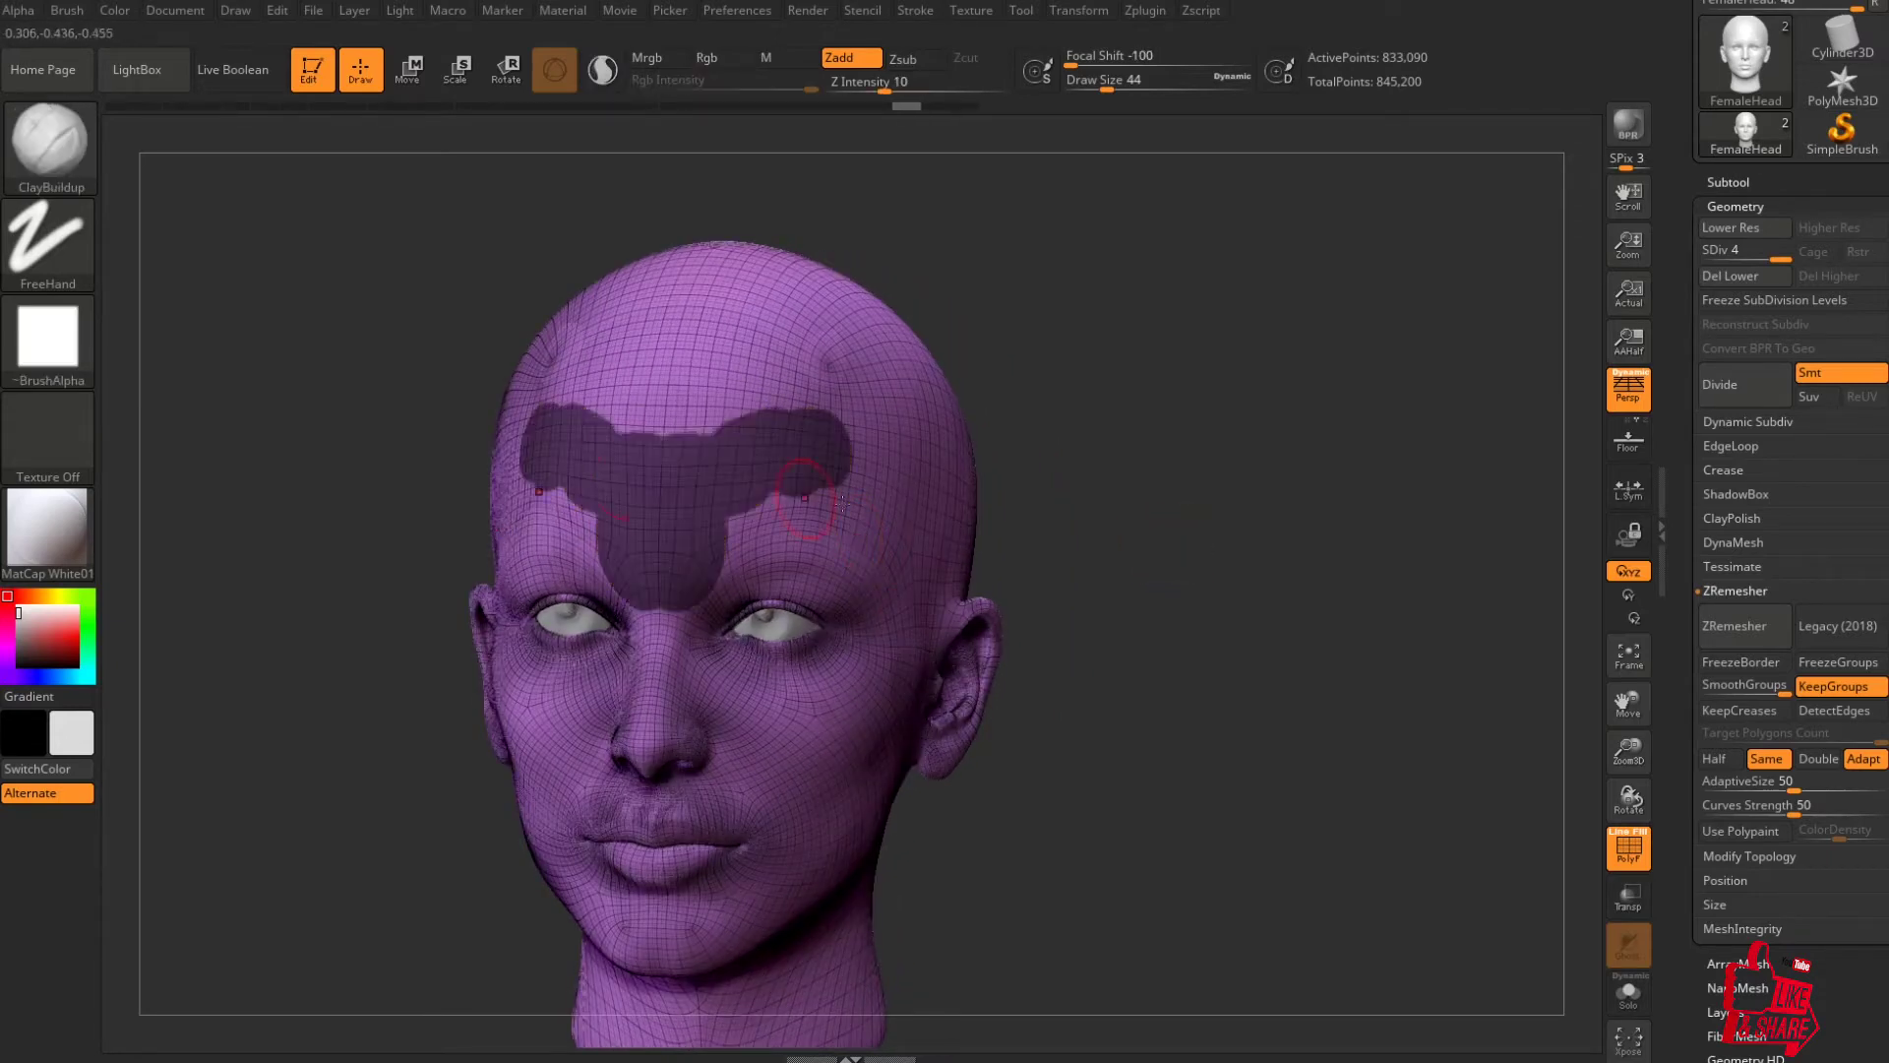
{"action": "key", "text": "ctrl+z"}
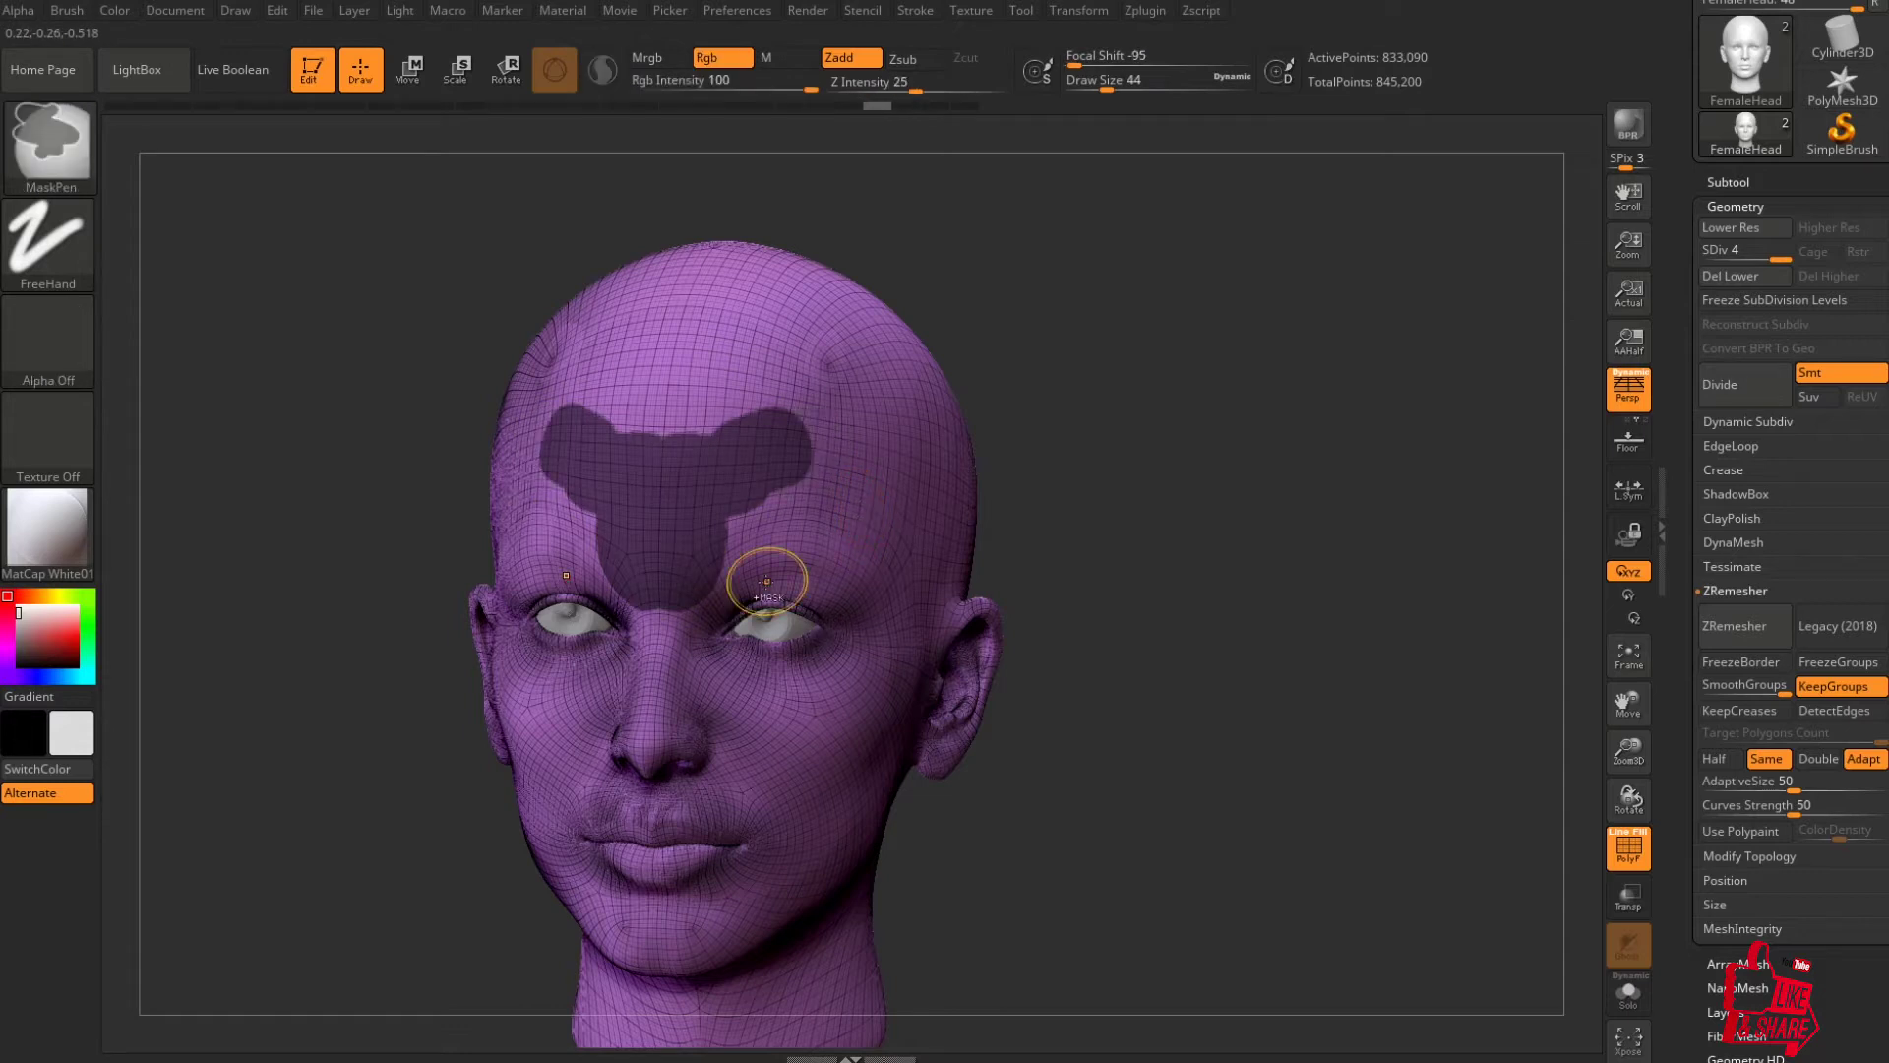
{"action": "key", "text": "ctrl+shift+z"}
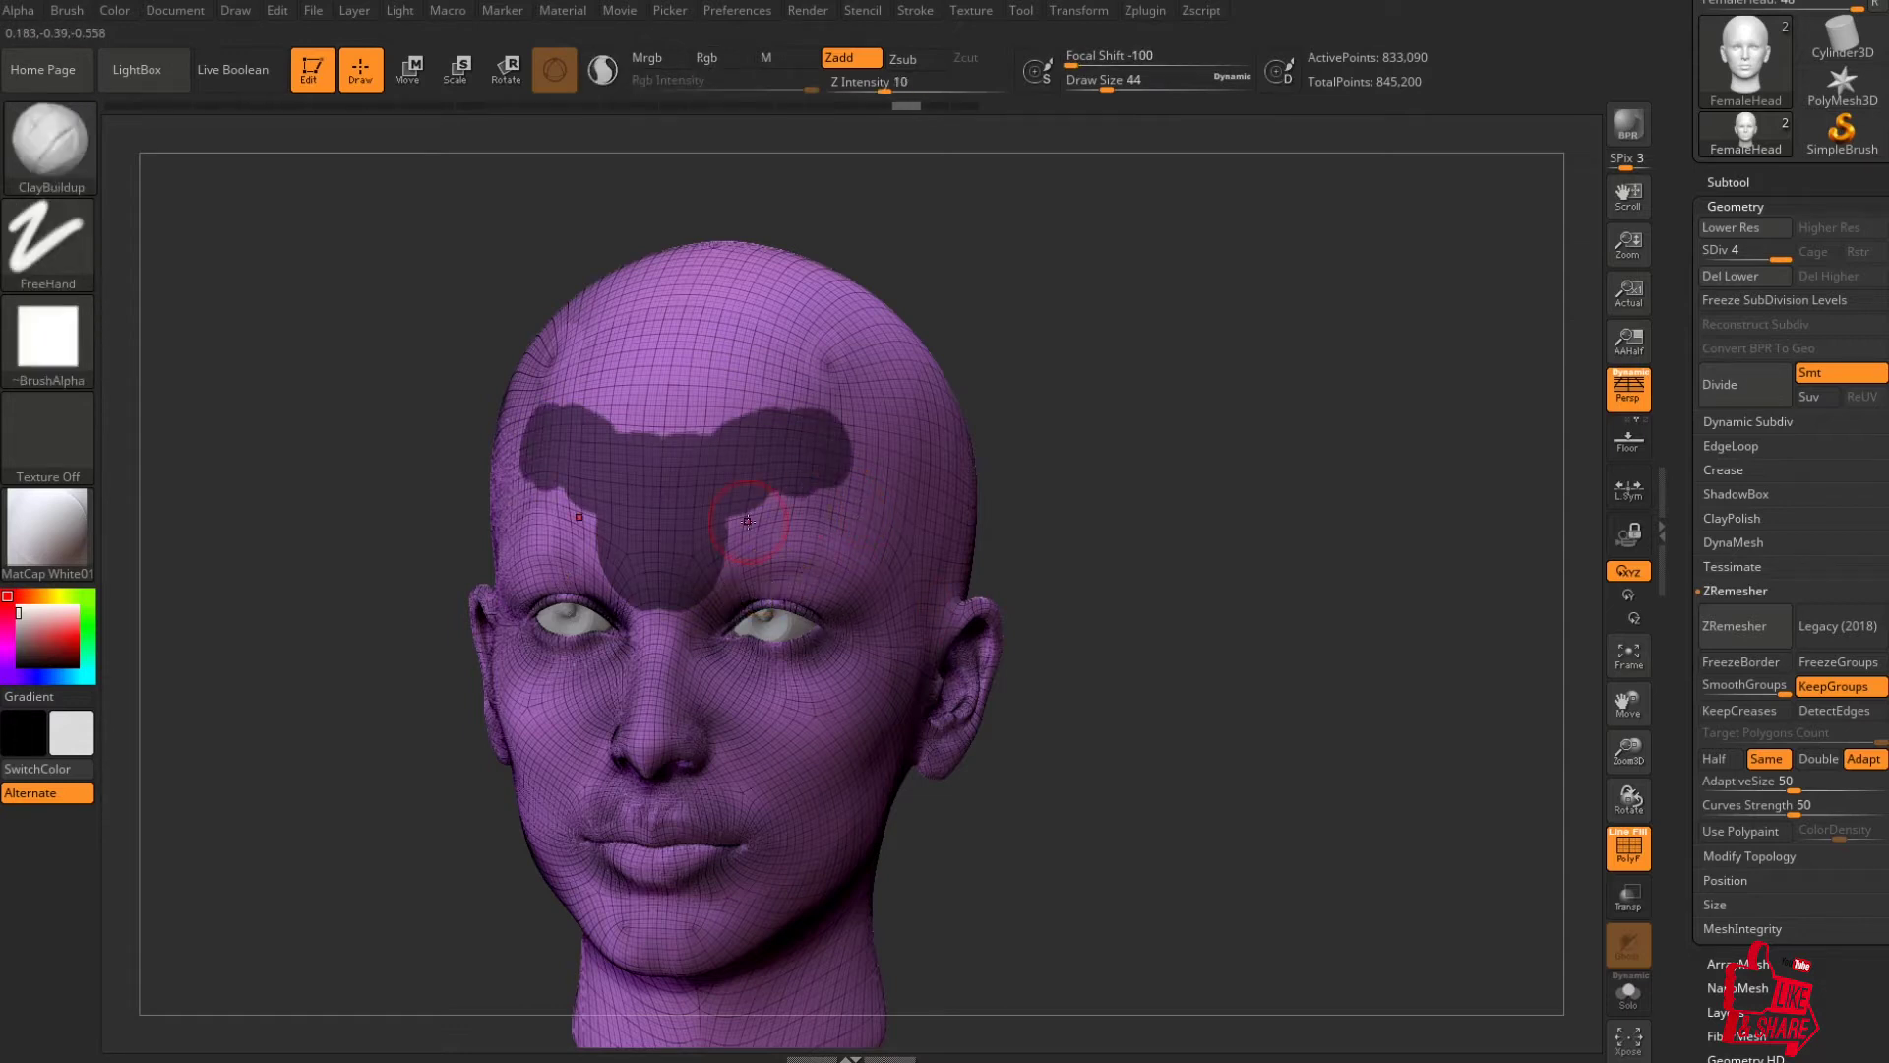
{"action": "key", "text": "shift+f"}
{"action": "left_click_drag", "start_coordinate": [1301, 541], "coordinate": [1206, 544]}
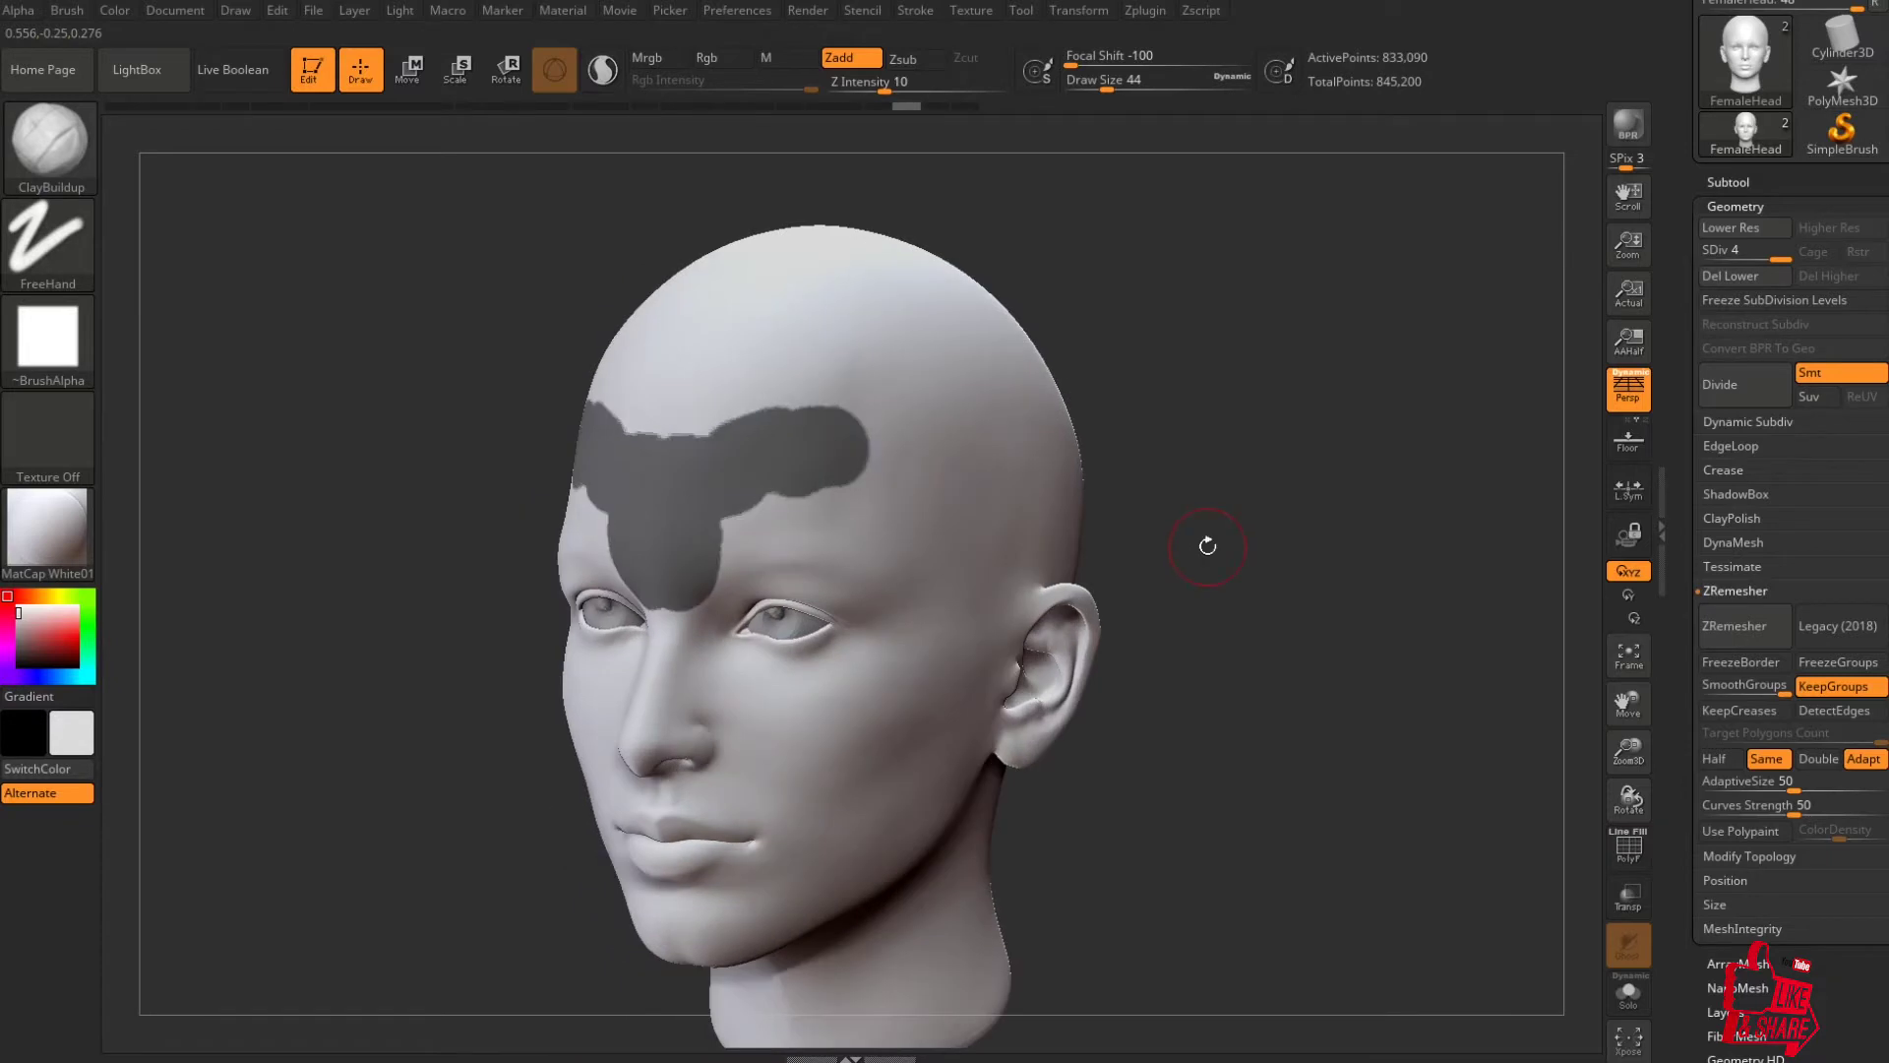
Invert the T-shaped mask, push the exposed forehead area into the head with the Move gizmo, and clear the mask.
{"action": "key", "text": "w"}
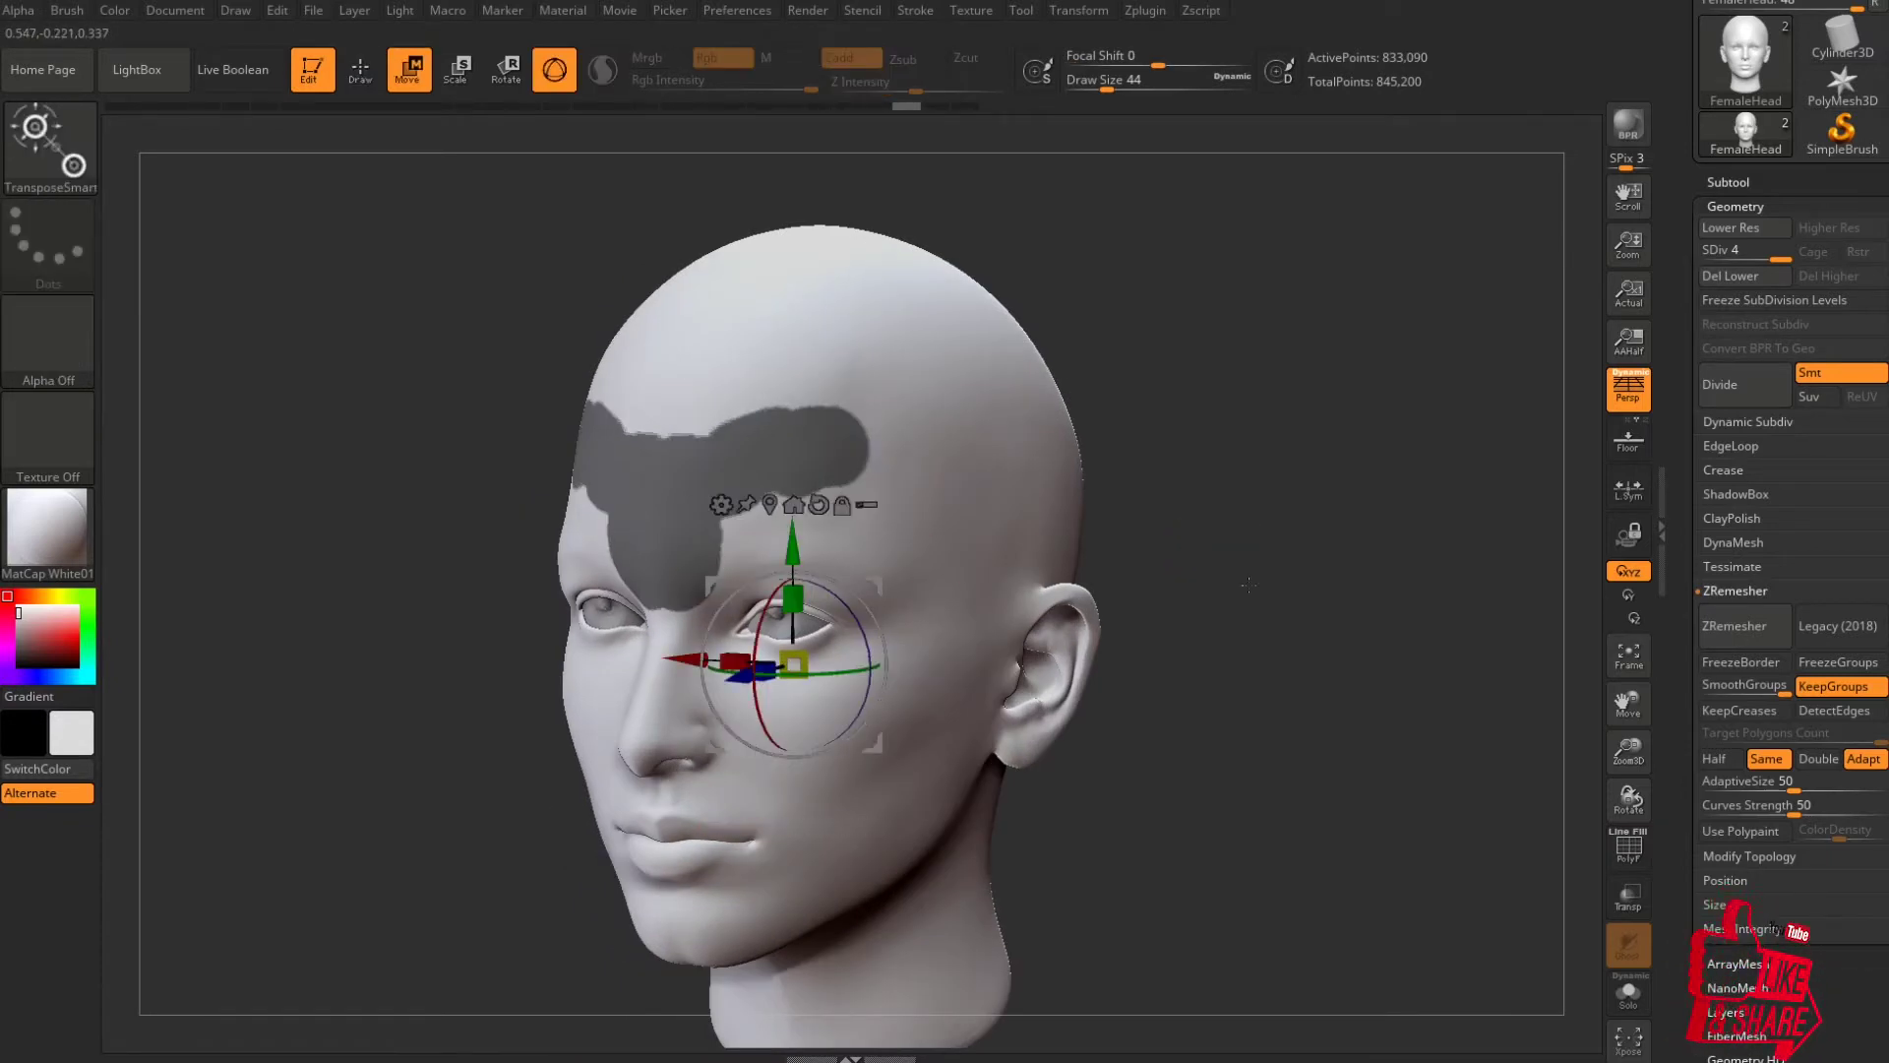
{"action": "key", "text": "ctrl"}
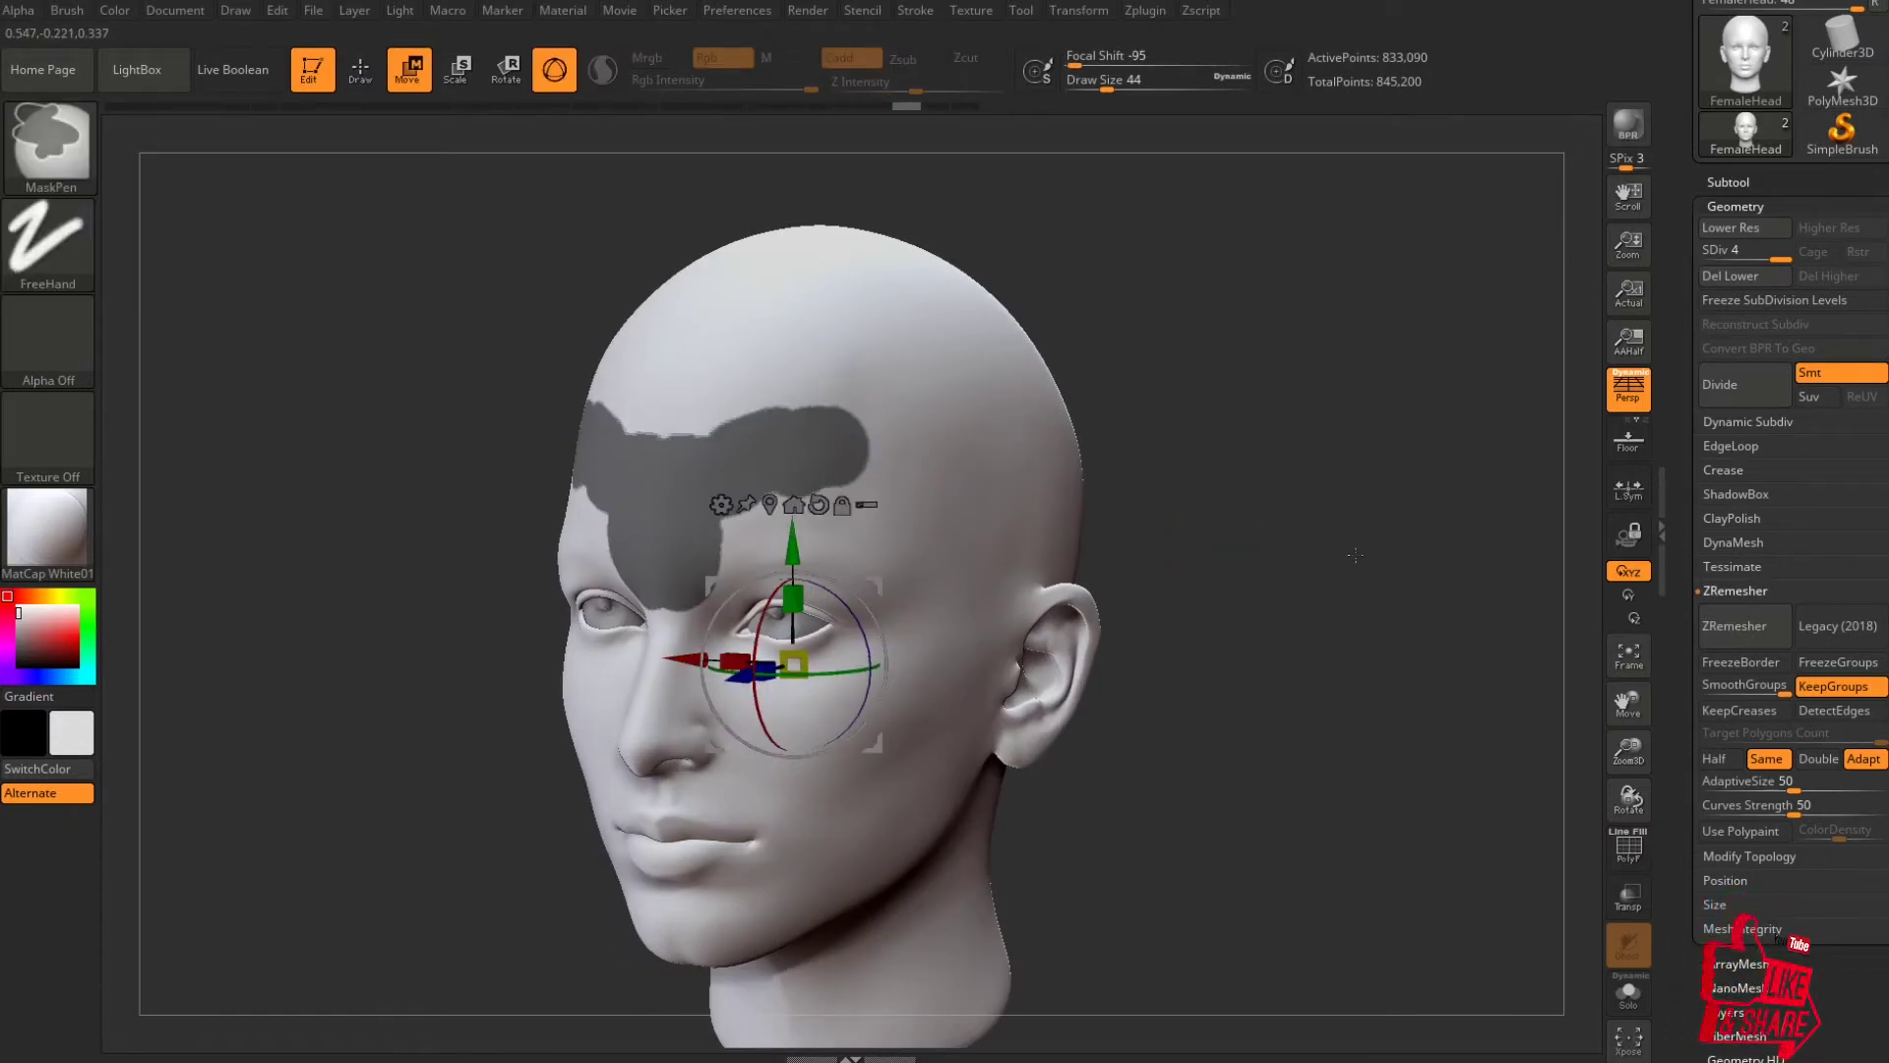
{"action": "left_click", "coordinate": [1355, 555], "text": "ctrl"}
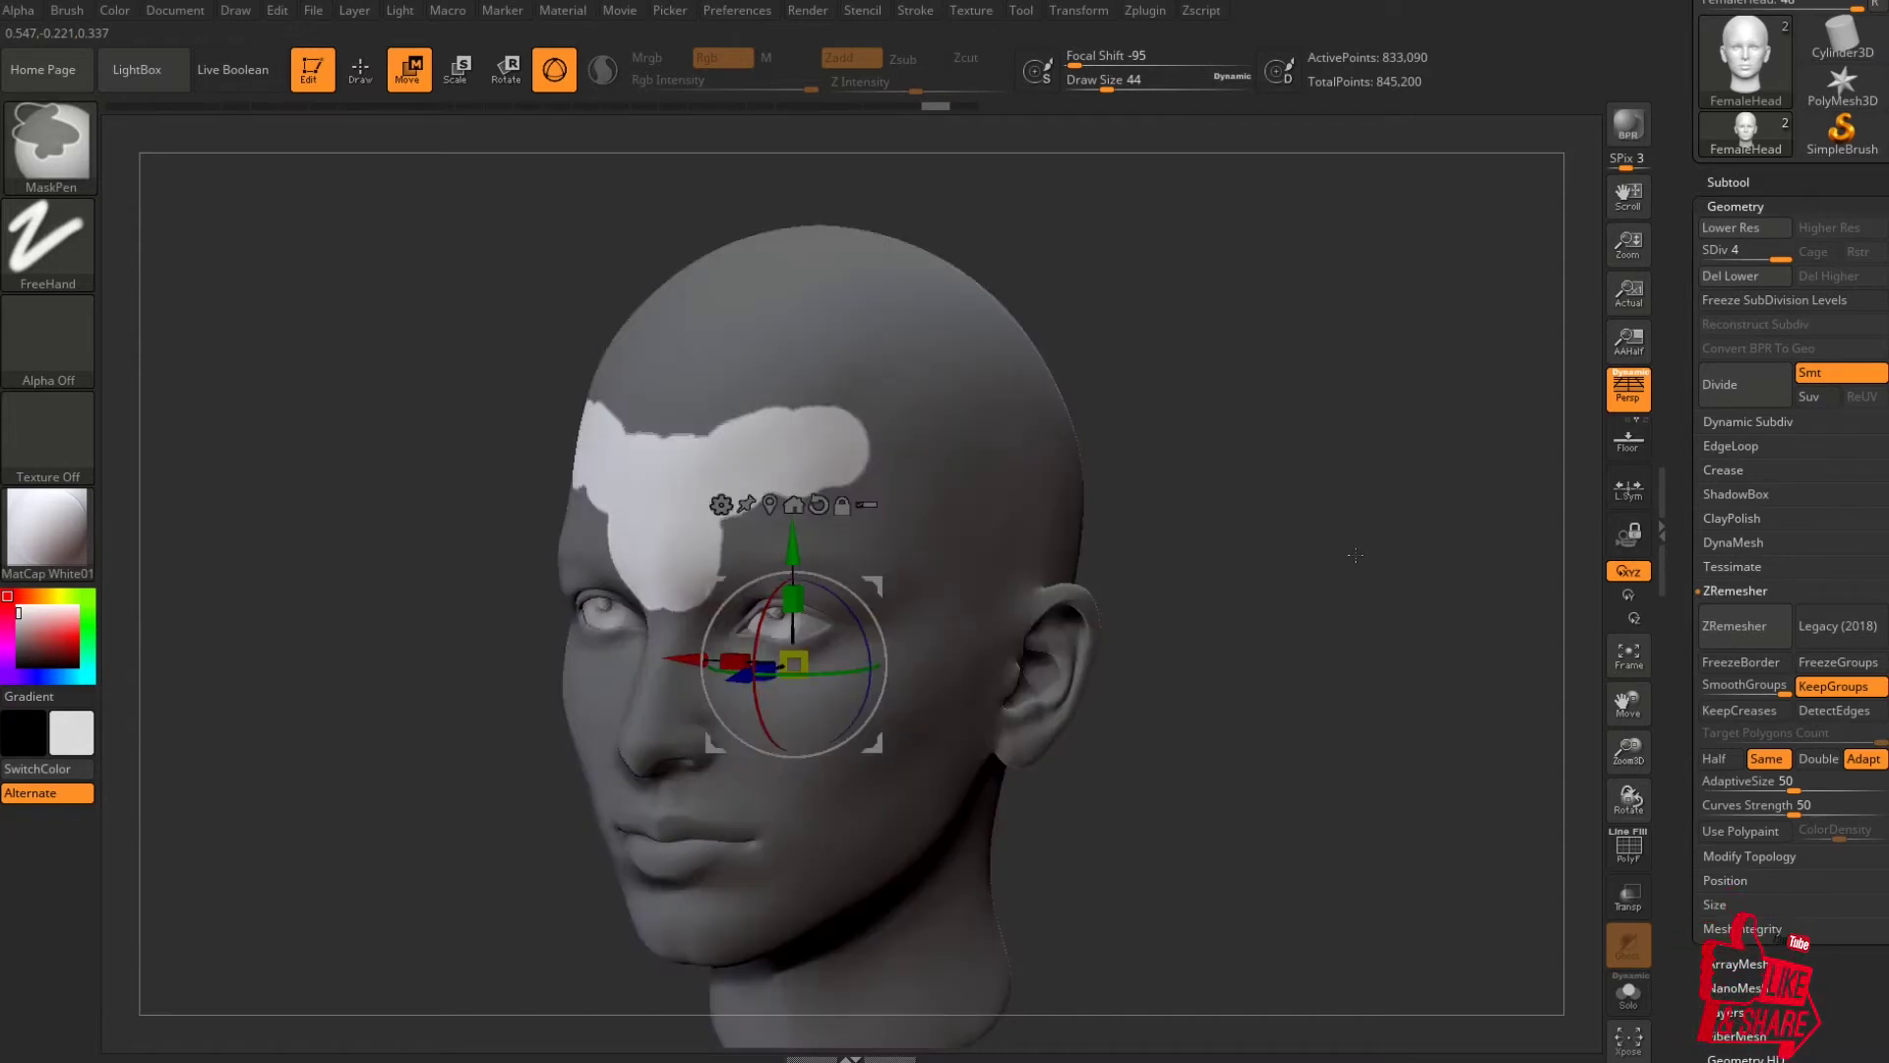
{"action": "left_click_drag", "start_coordinate": [1169, 596], "coordinate": [1085, 656]}
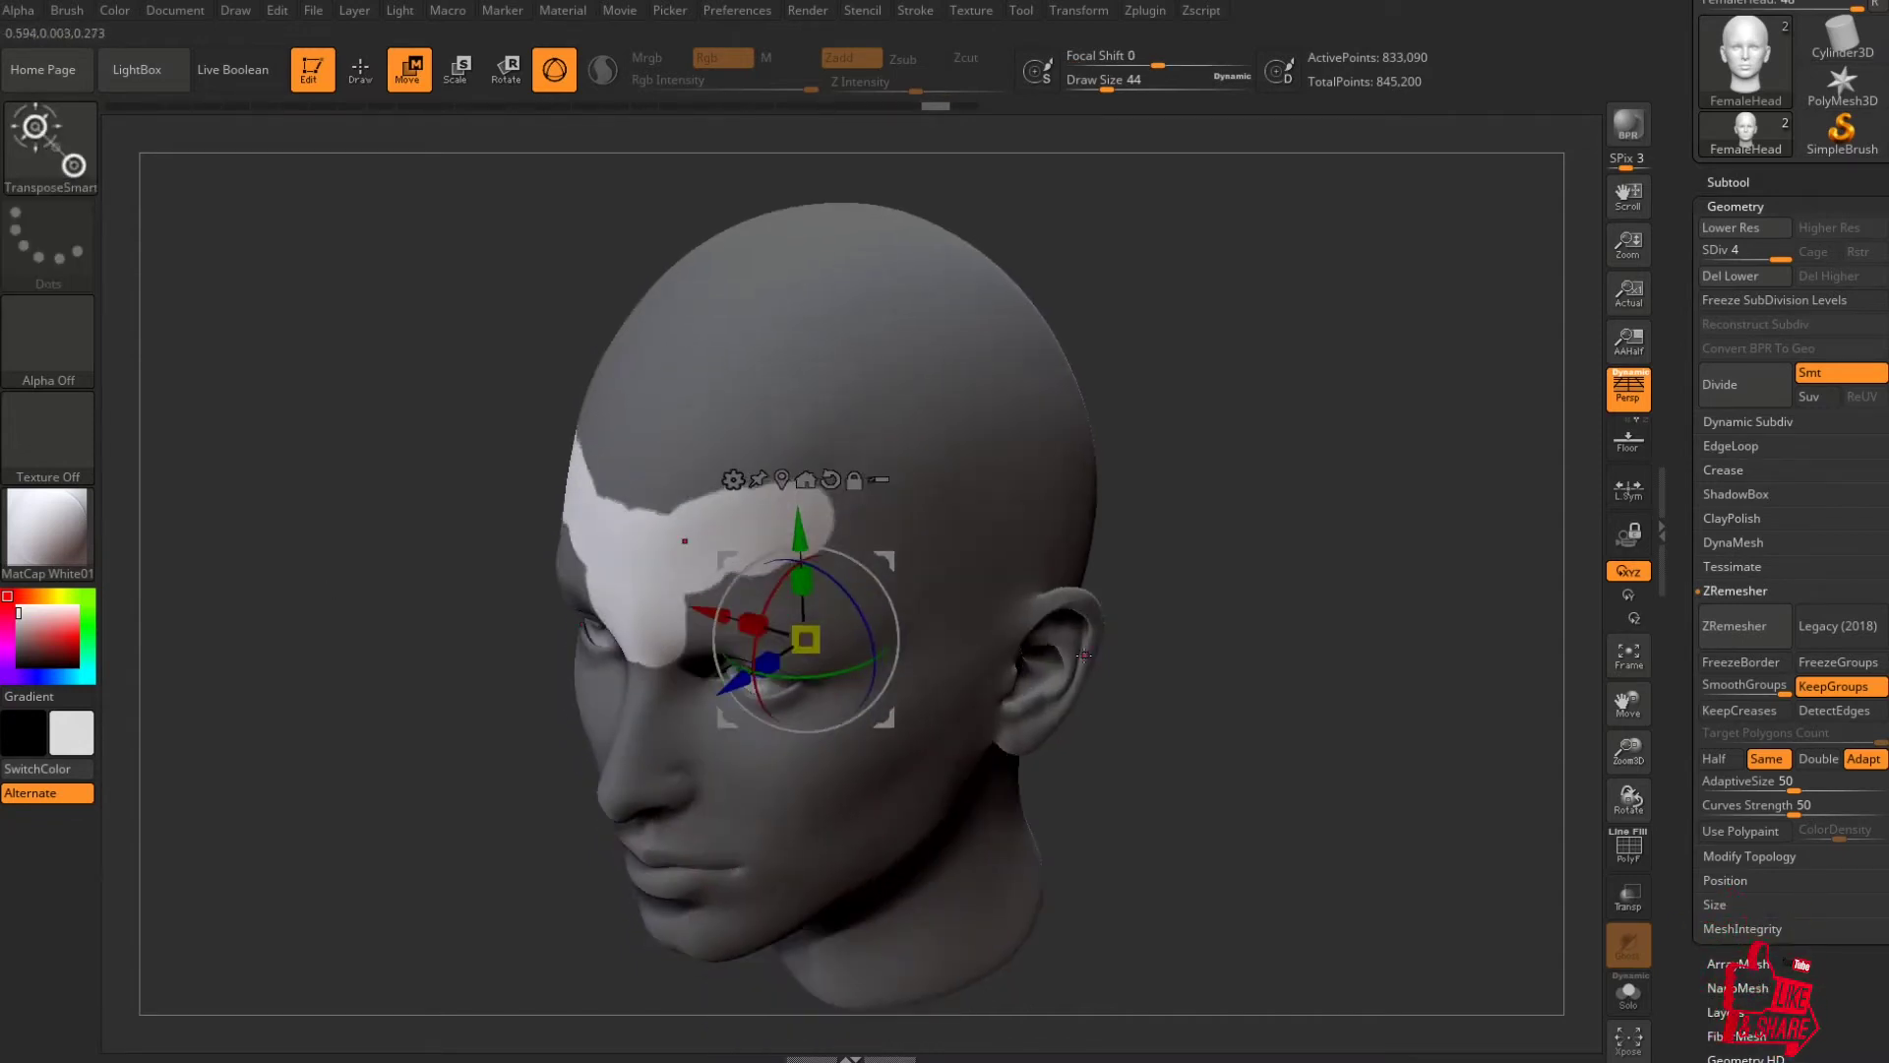
{"action": "left_click_drag", "start_coordinate": [730, 689], "coordinate": [760, 671]}
{"action": "left_click_drag", "start_coordinate": [1185, 486], "coordinate": [1208, 392]}
{"action": "key", "text": "ctrl"}
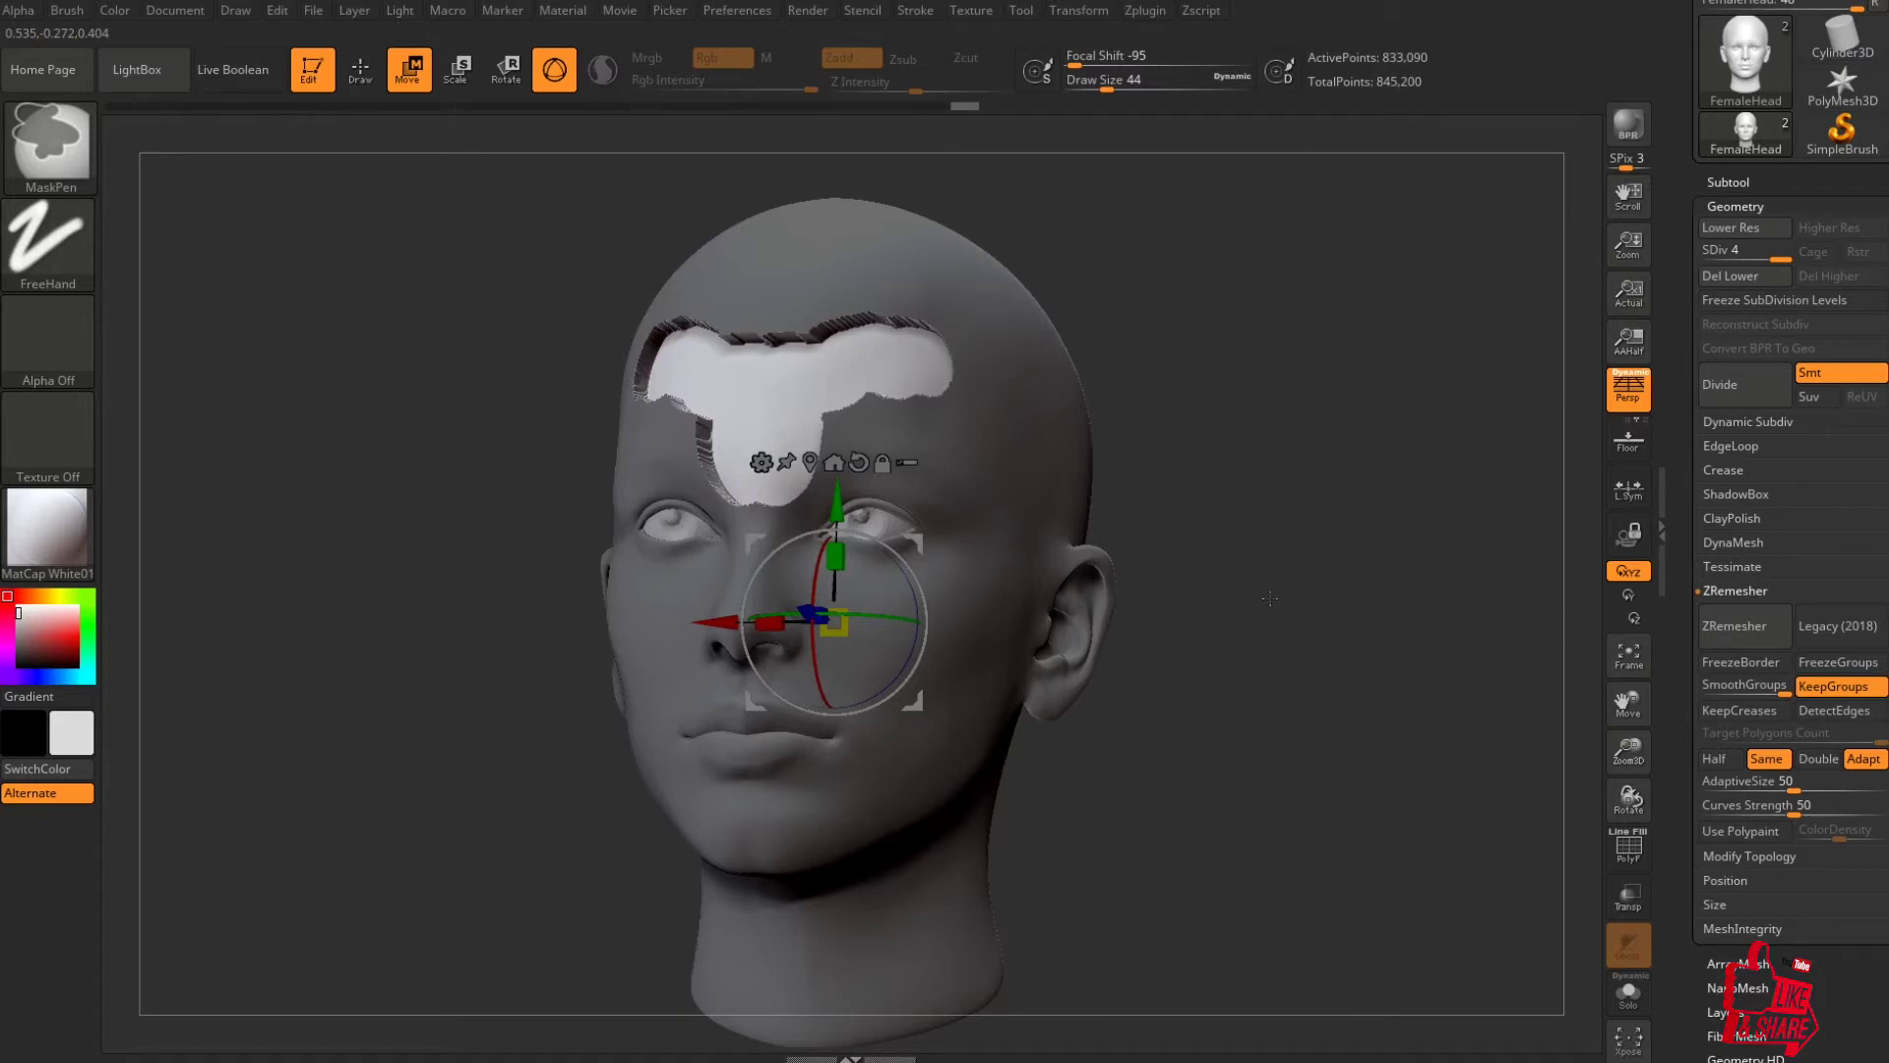
{"action": "left_click_drag", "start_coordinate": [1269, 598], "coordinate": [1220, 533], "text": "ctrl"}
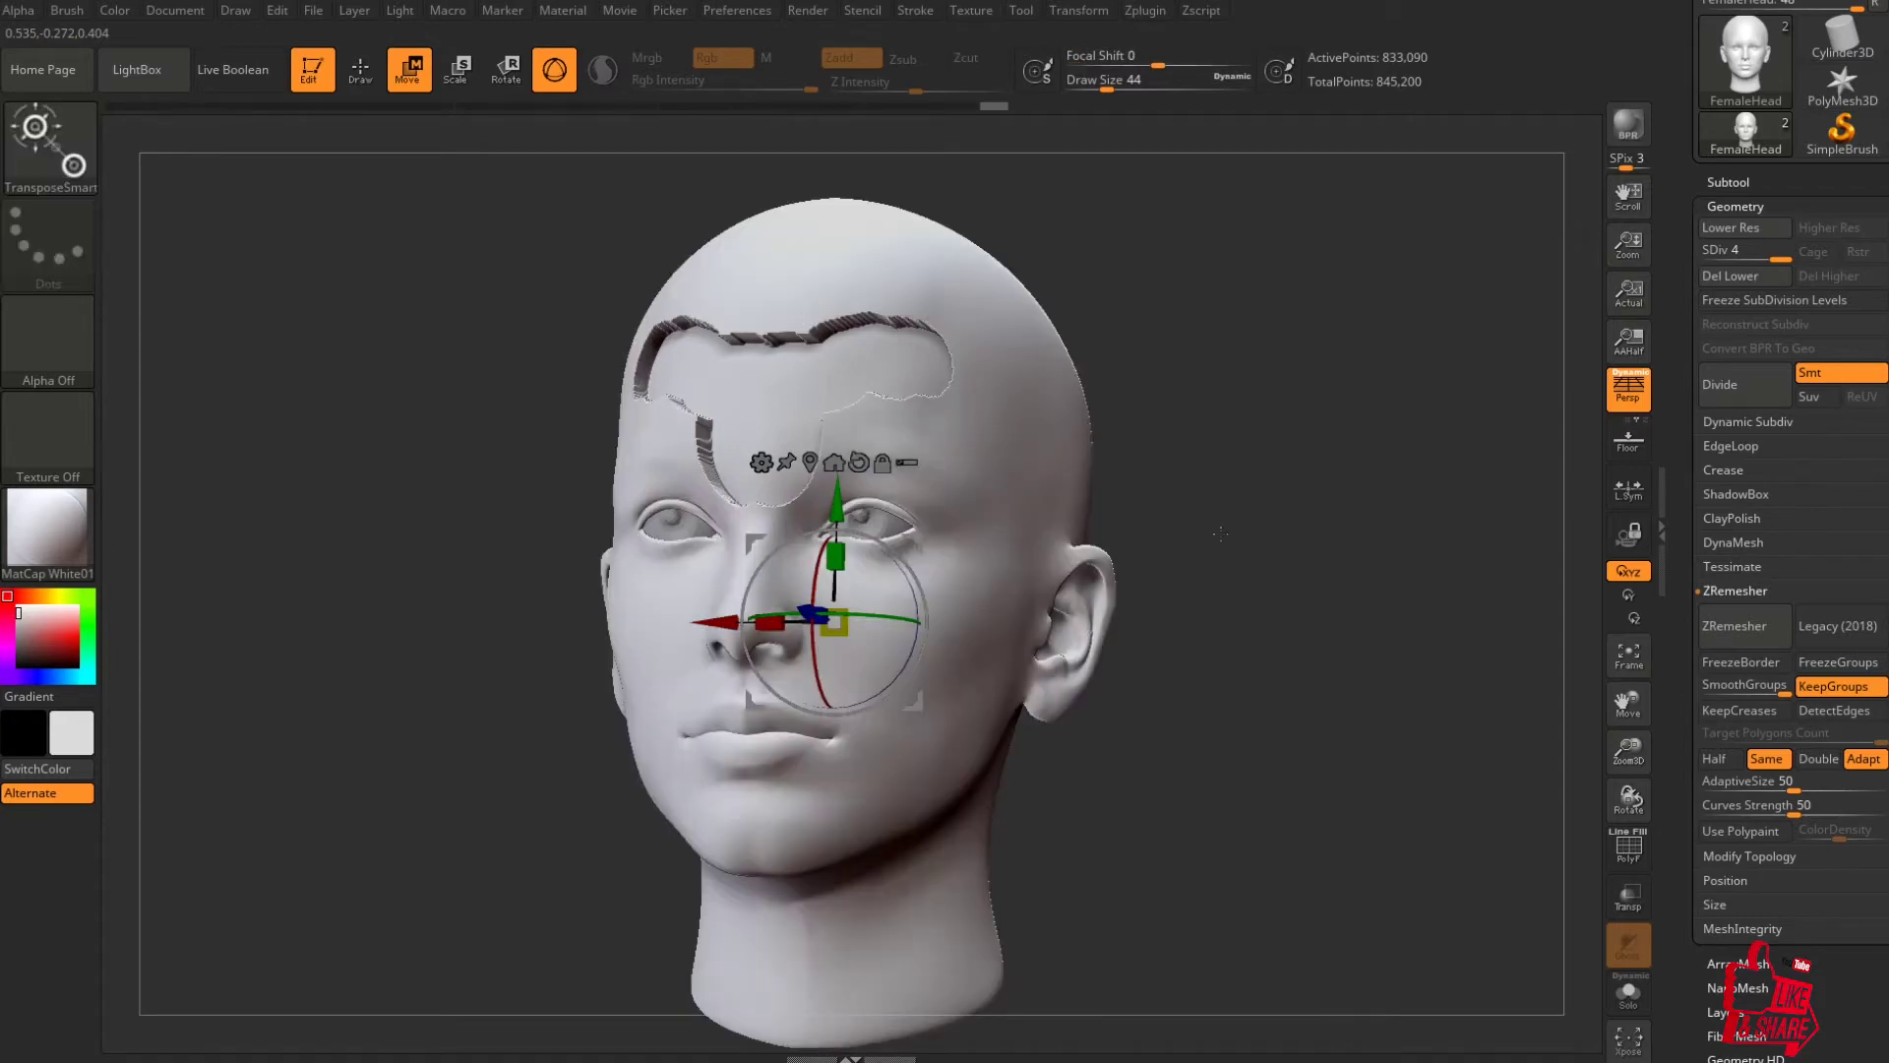
Examine the recessed forehead panel's polygroups and stretched side walls from several angles with the polyframe displayed.
{"action": "key", "text": "shift+f"}
{"action": "right_click_drag", "start_coordinate": [1220, 533], "coordinate": [1220, 630], "text": "alt"}
{"action": "right_click_drag", "start_coordinate": [1181, 453], "coordinate": [1190, 538], "text": "ctrl"}
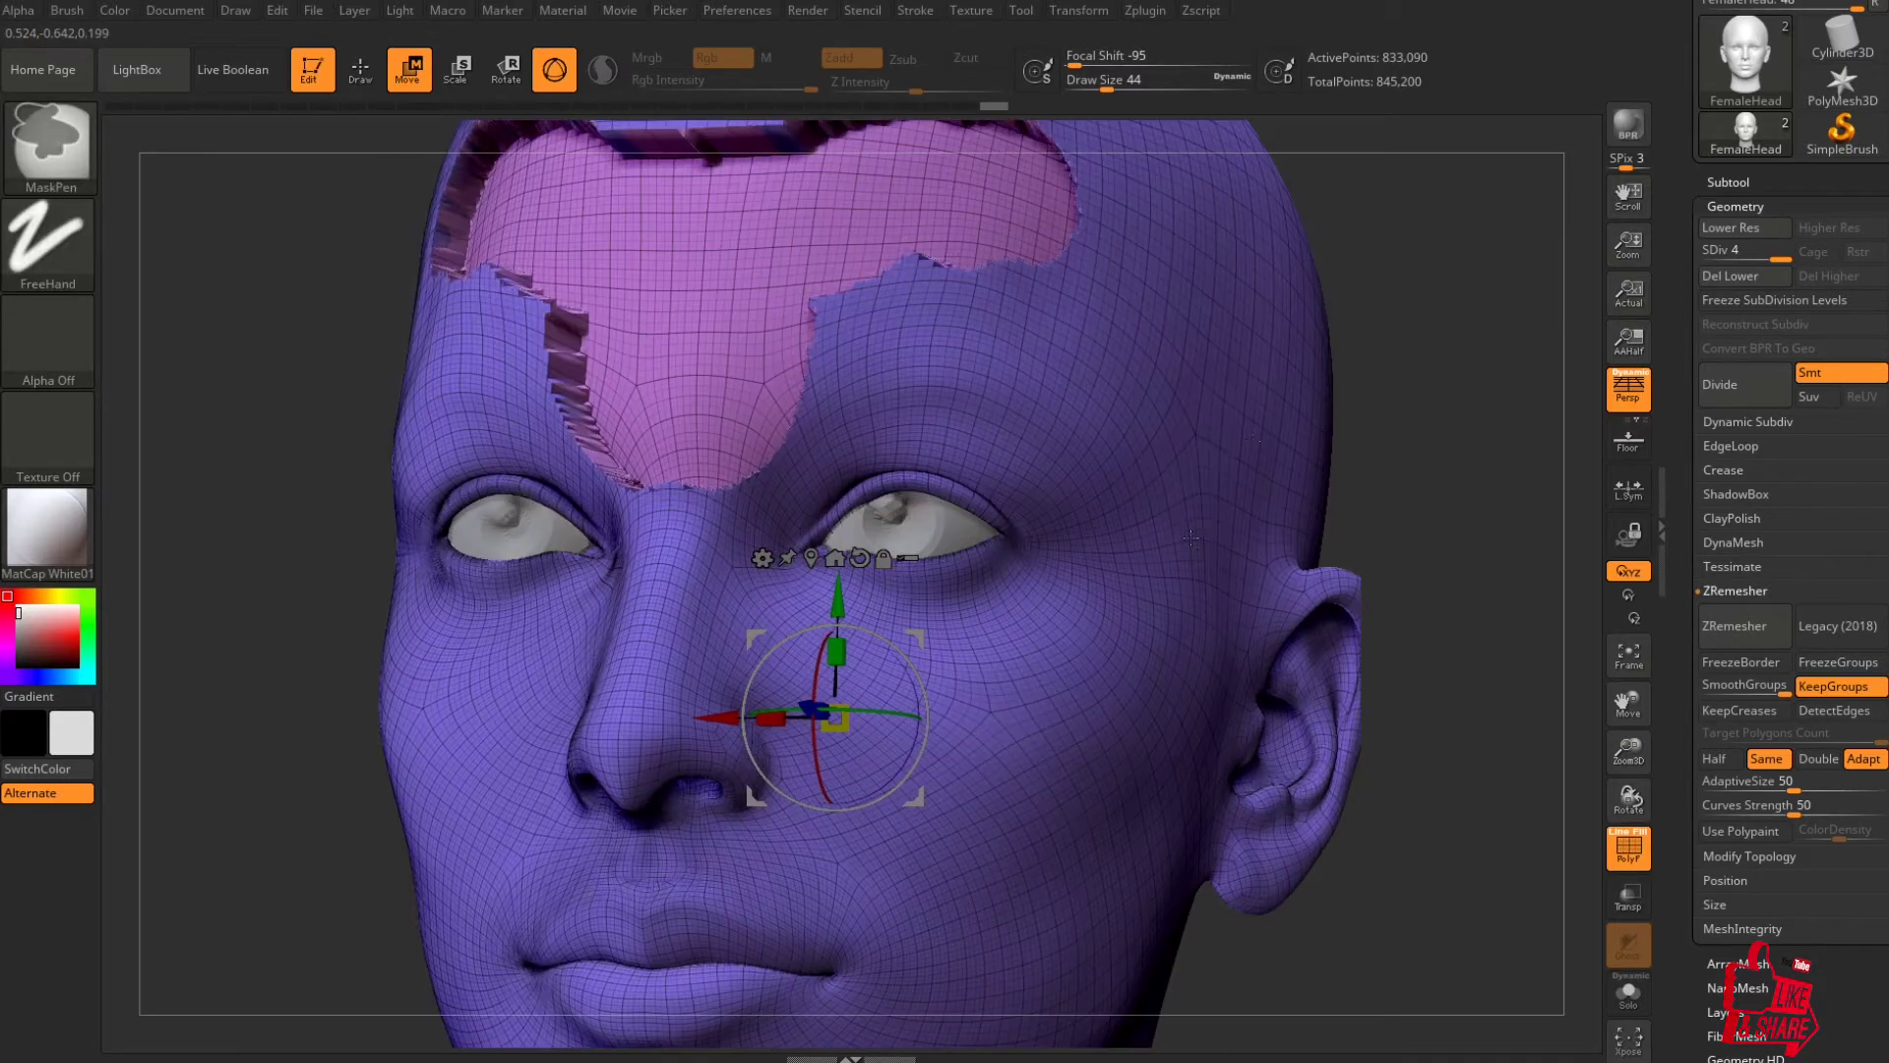
{"action": "right_click_drag", "start_coordinate": [947, 438], "coordinate": [962, 644], "text": "alt"}
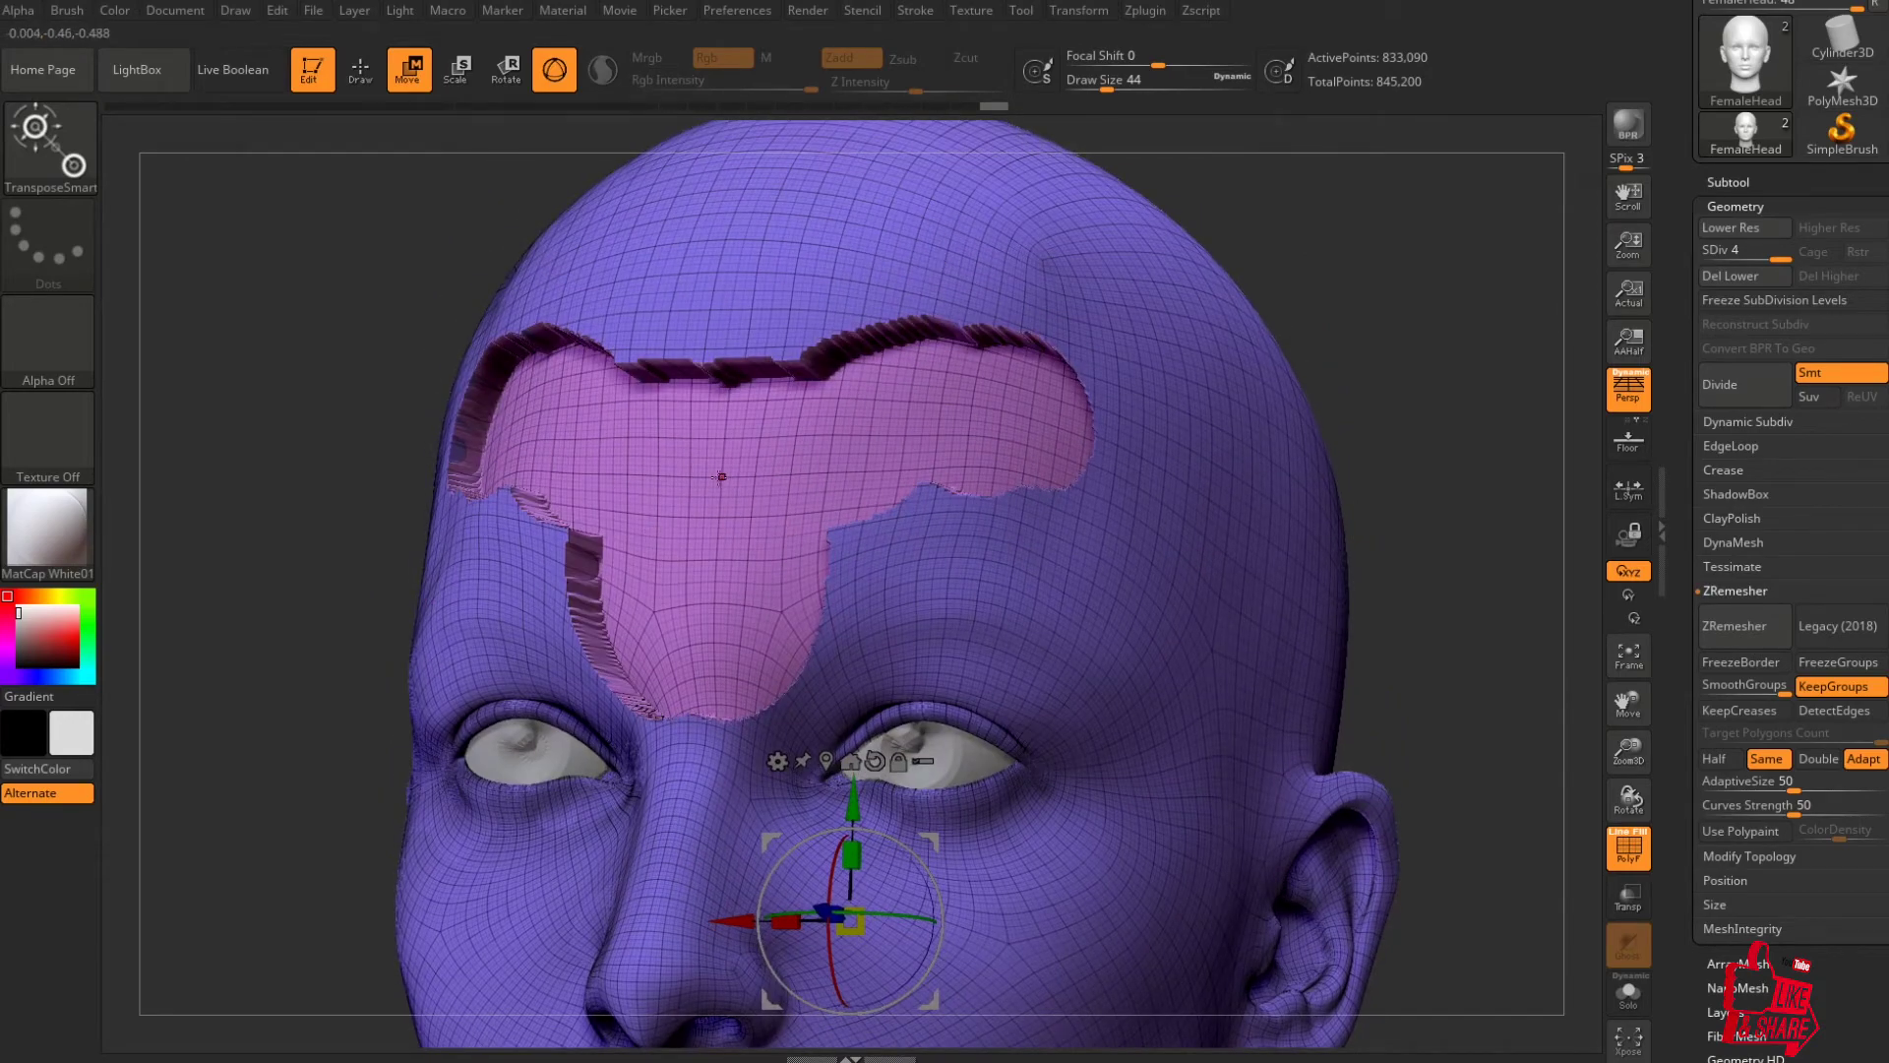
{"action": "right_click_drag", "start_coordinate": [721, 476], "coordinate": [834, 346]}
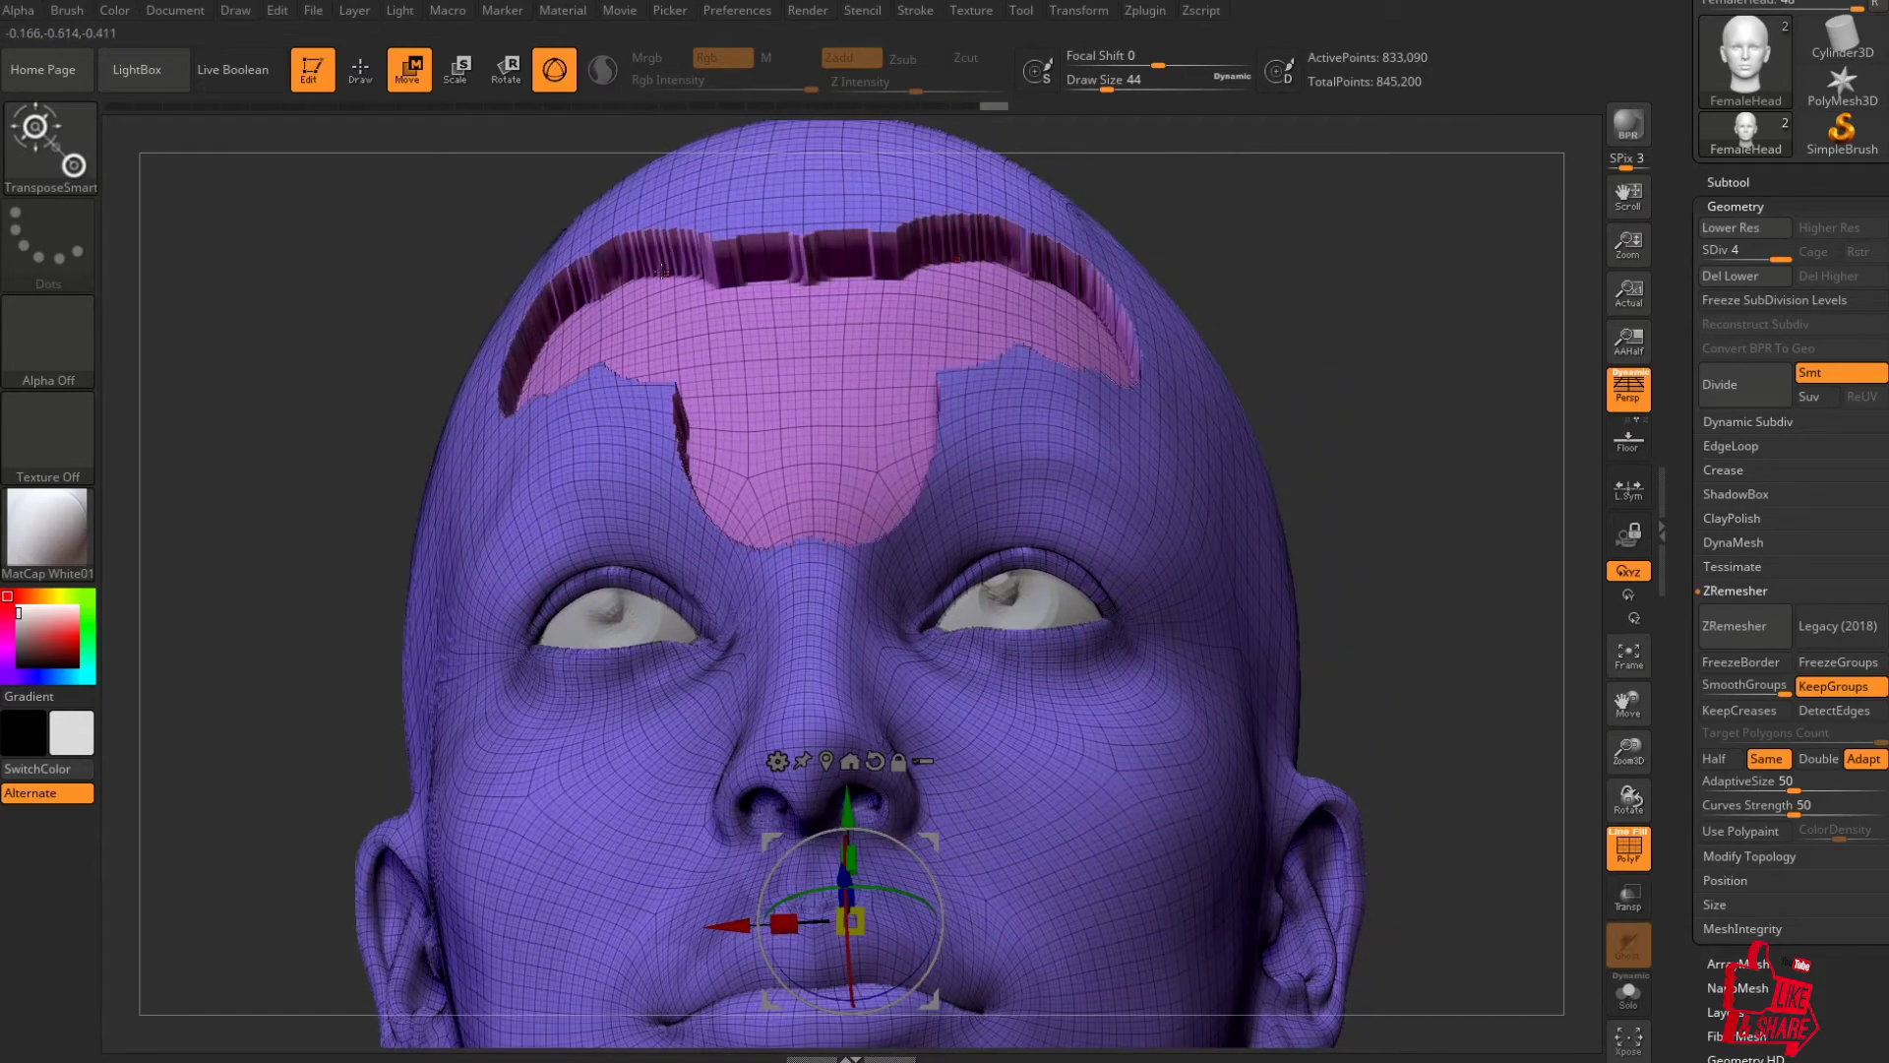
{"action": "right_click_drag", "start_coordinate": [881, 256], "coordinate": [1302, 311]}
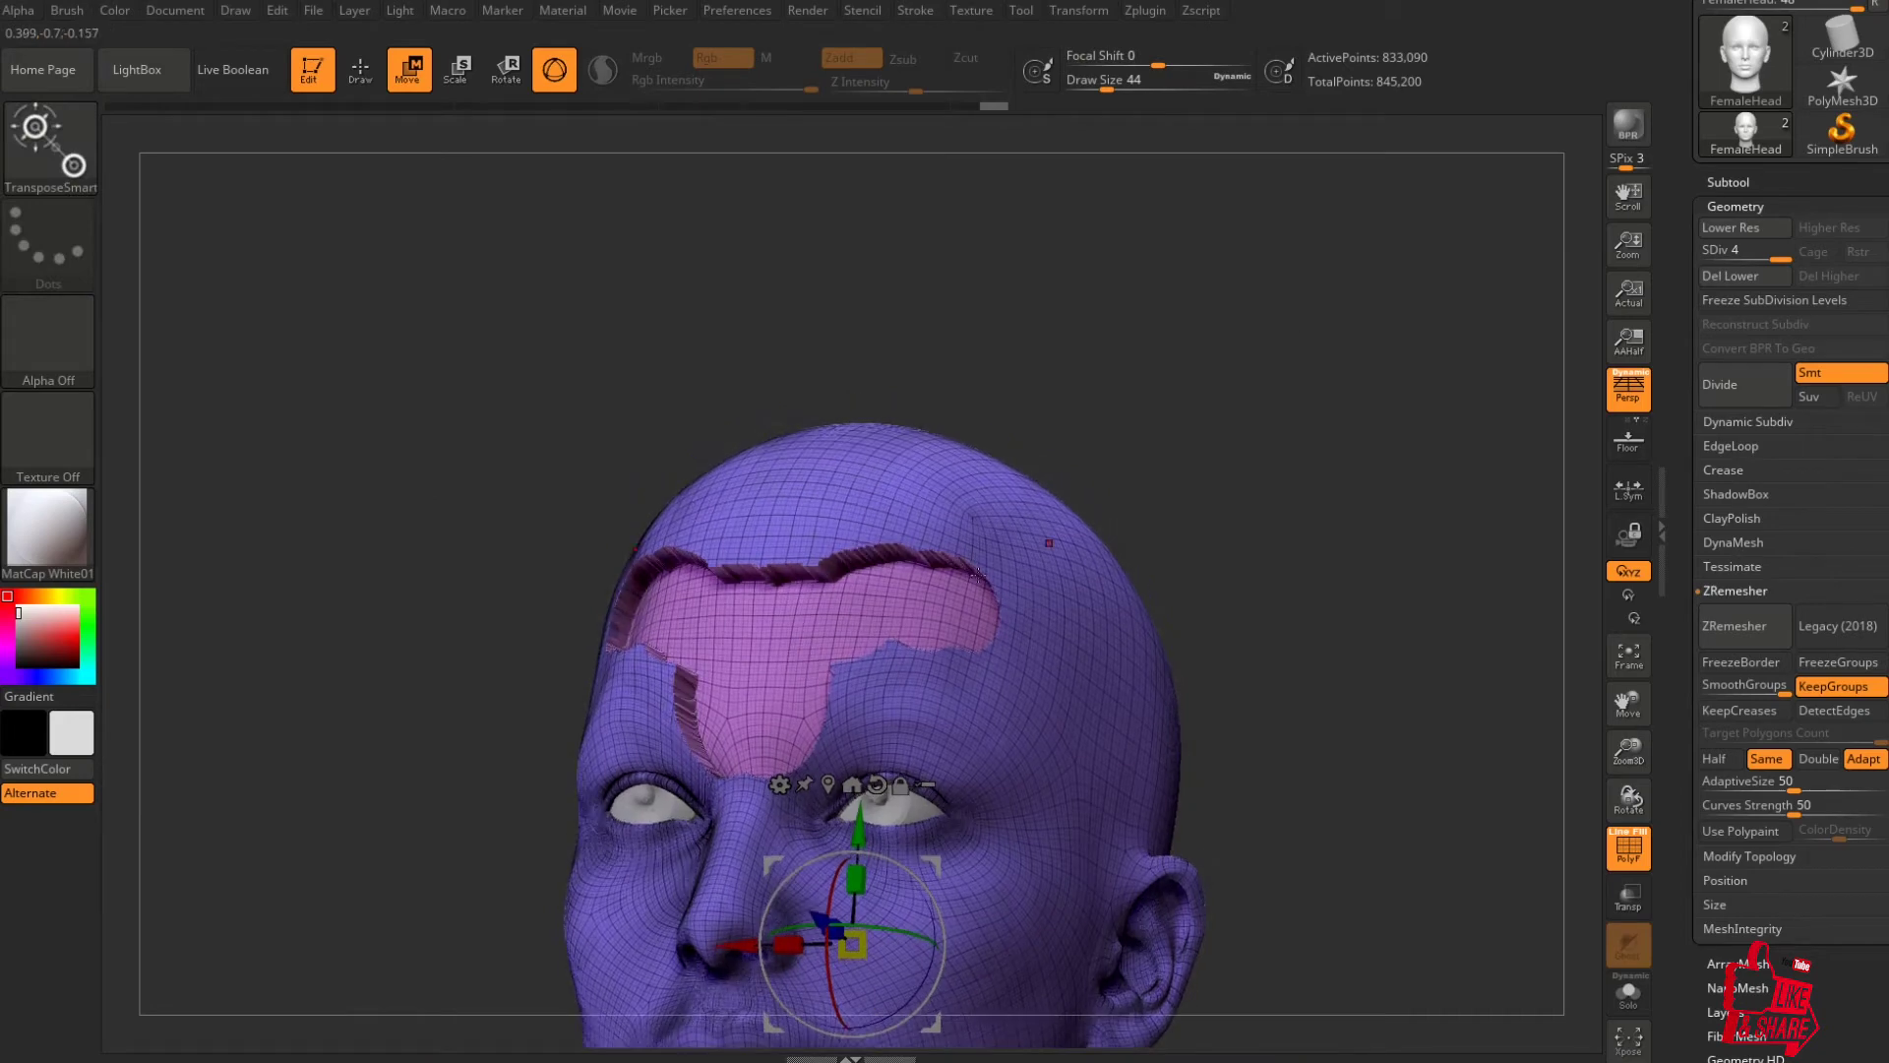
{"action": "mouse_move", "coordinate": [1274, 413]}
{"action": "right_mouse_down"}
{"action": "mouse_move", "coordinate": [1288, 457]}
{"action": "mouse_move", "coordinate": [1299, 391]}
{"action": "right_mouse_up"}
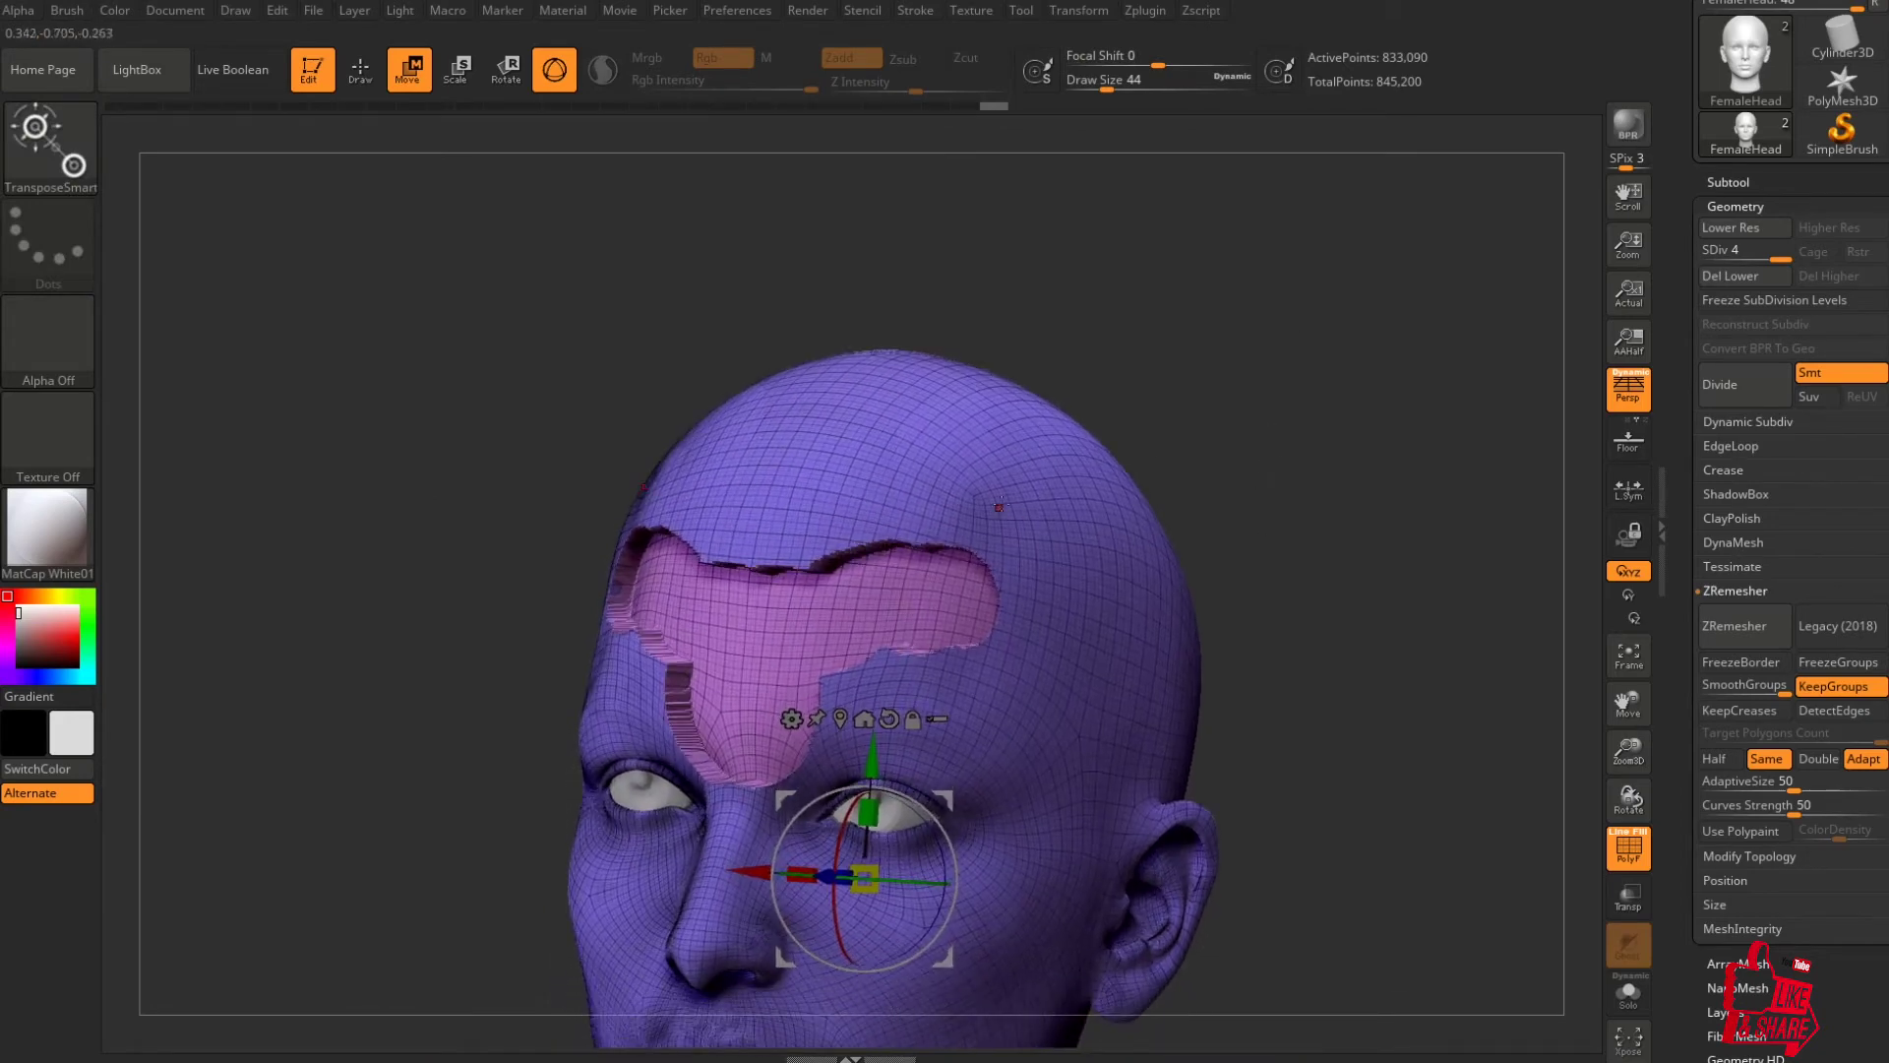
Undo back to the inverted mask around the recessed panel, then clear the mask with the polyframe hidden.
{"action": "key", "text": "ctrl"}
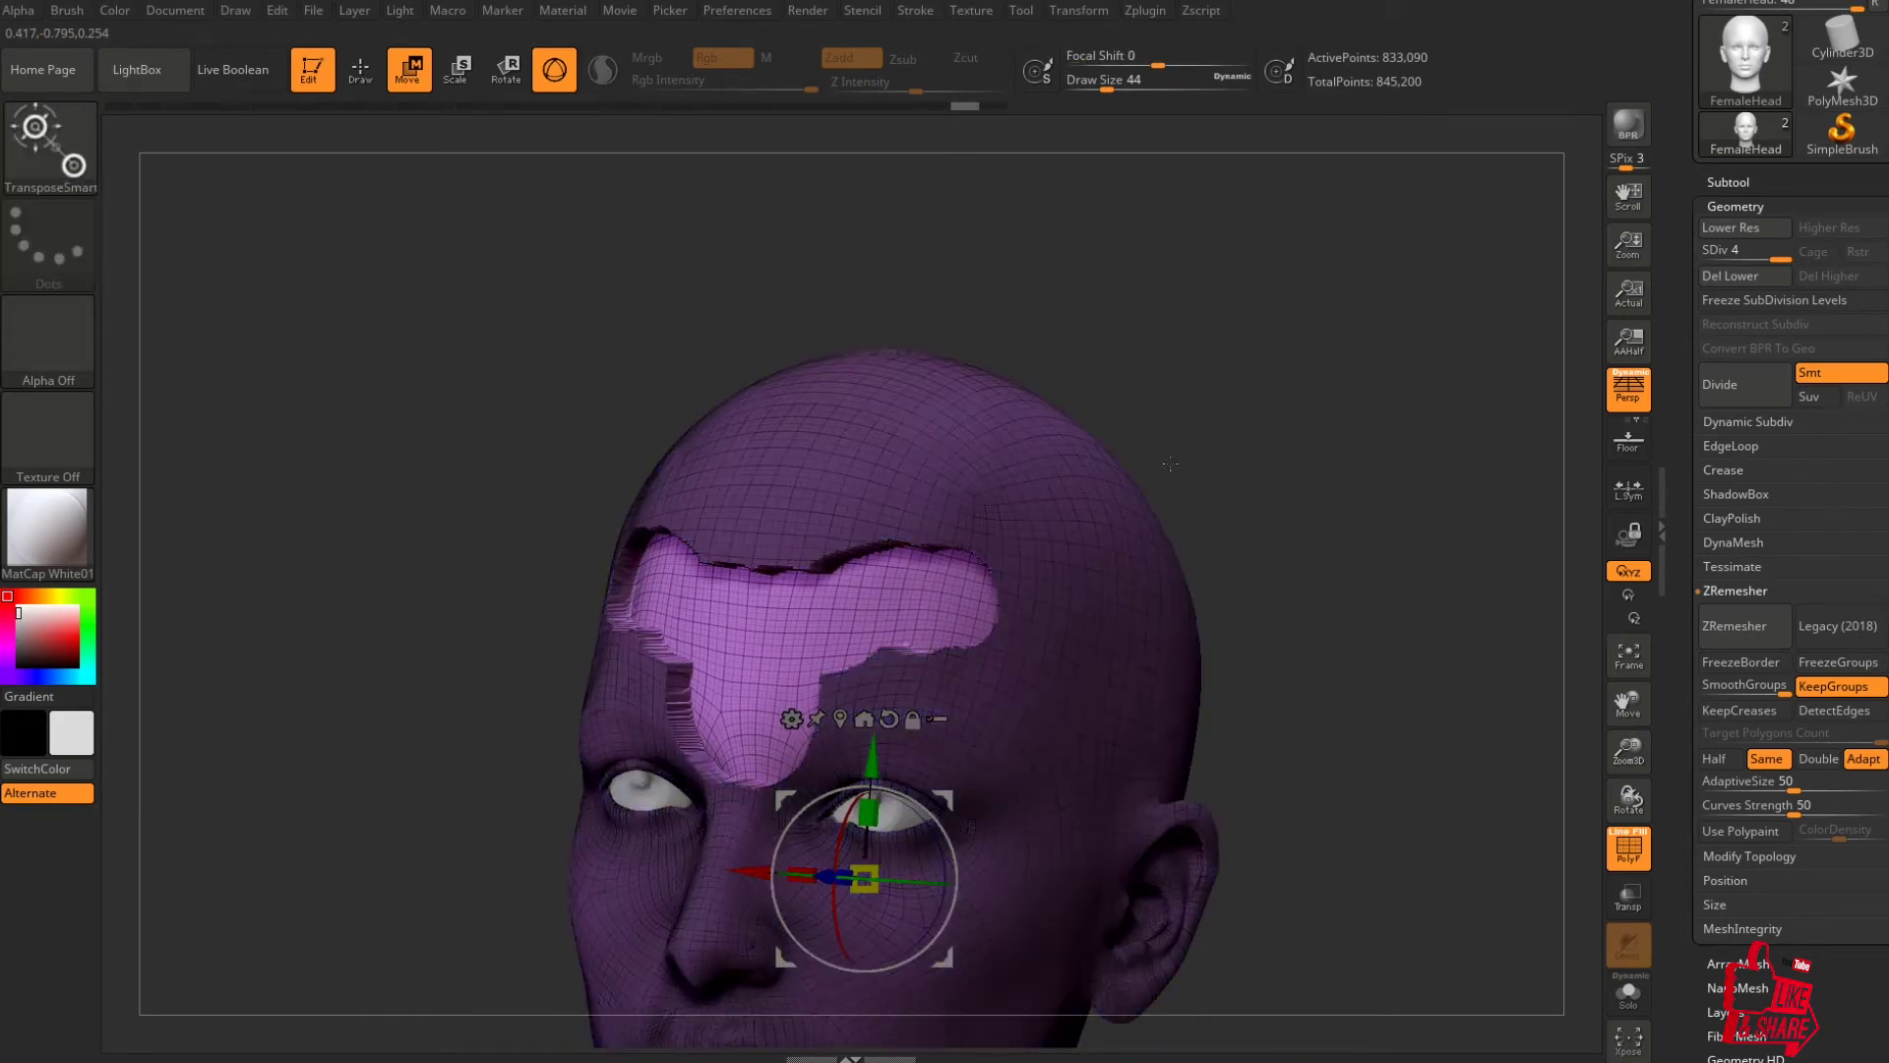
{"action": "key", "text": "shift+f"}
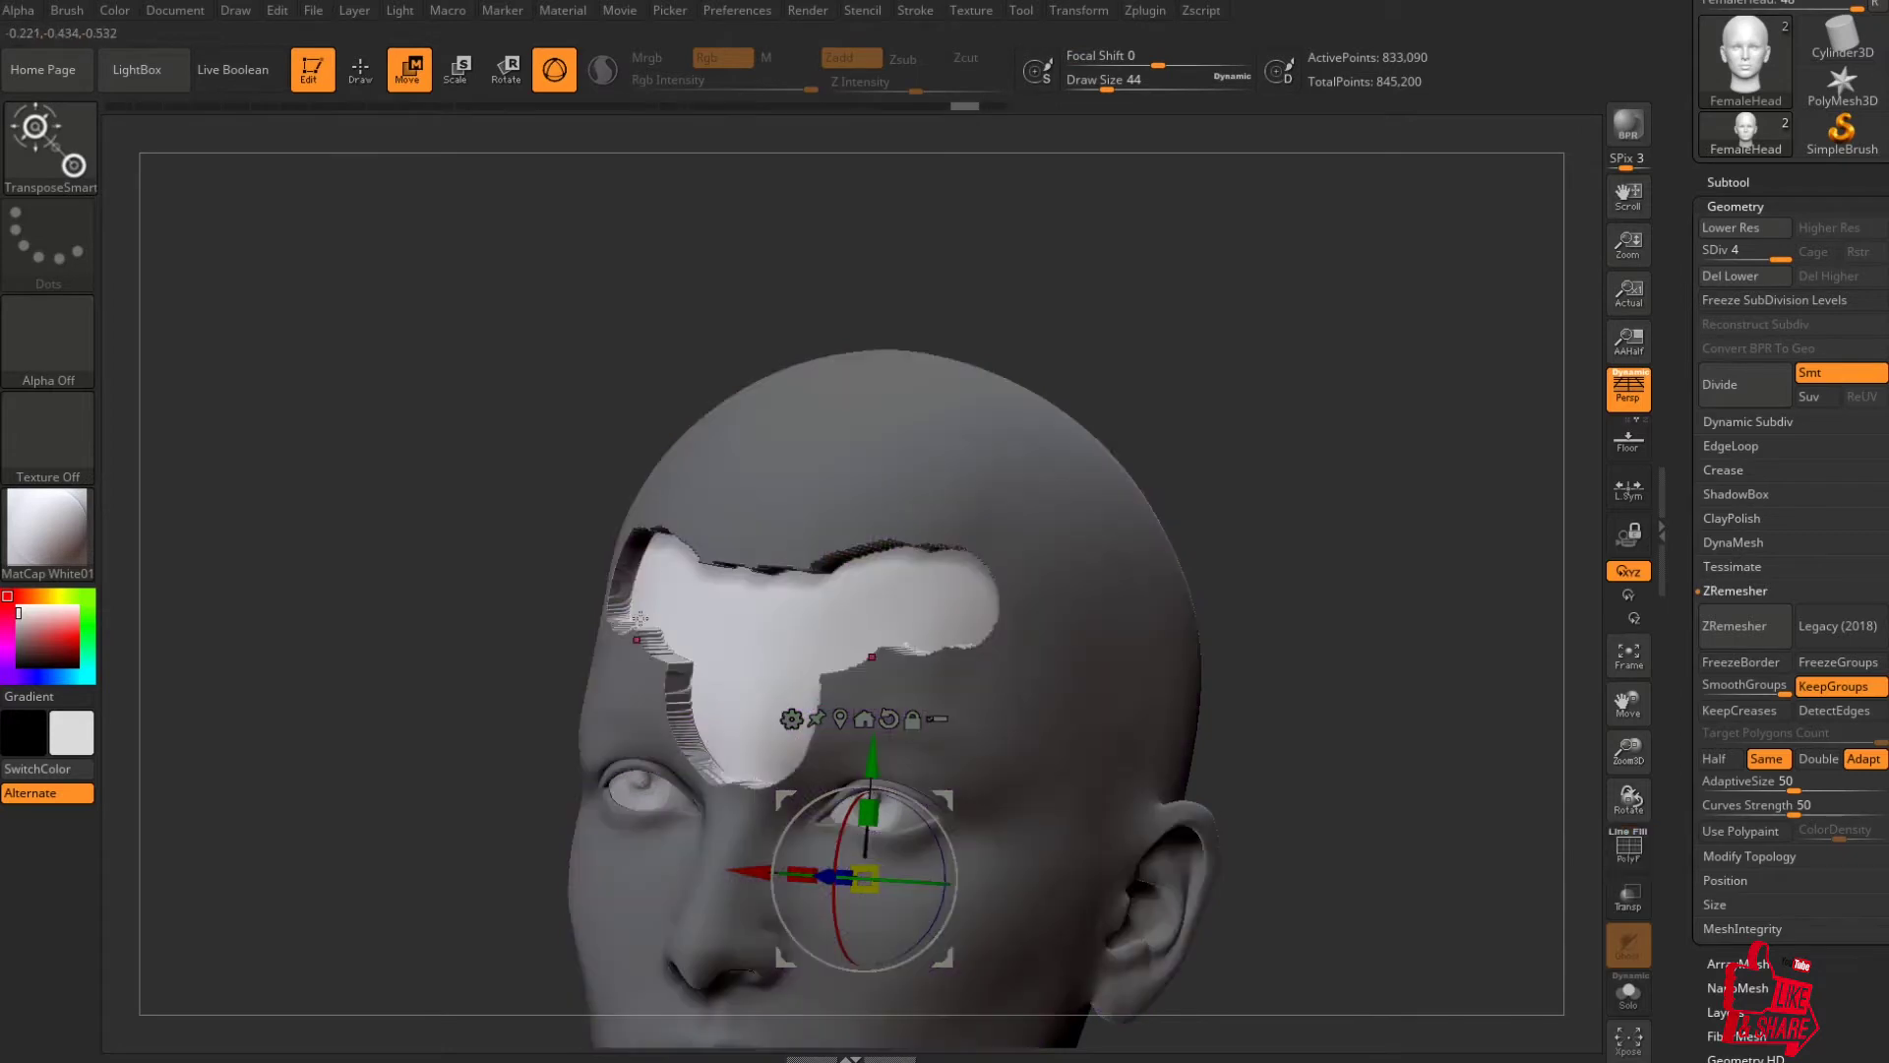
{"action": "key", "text": "shift+f"}
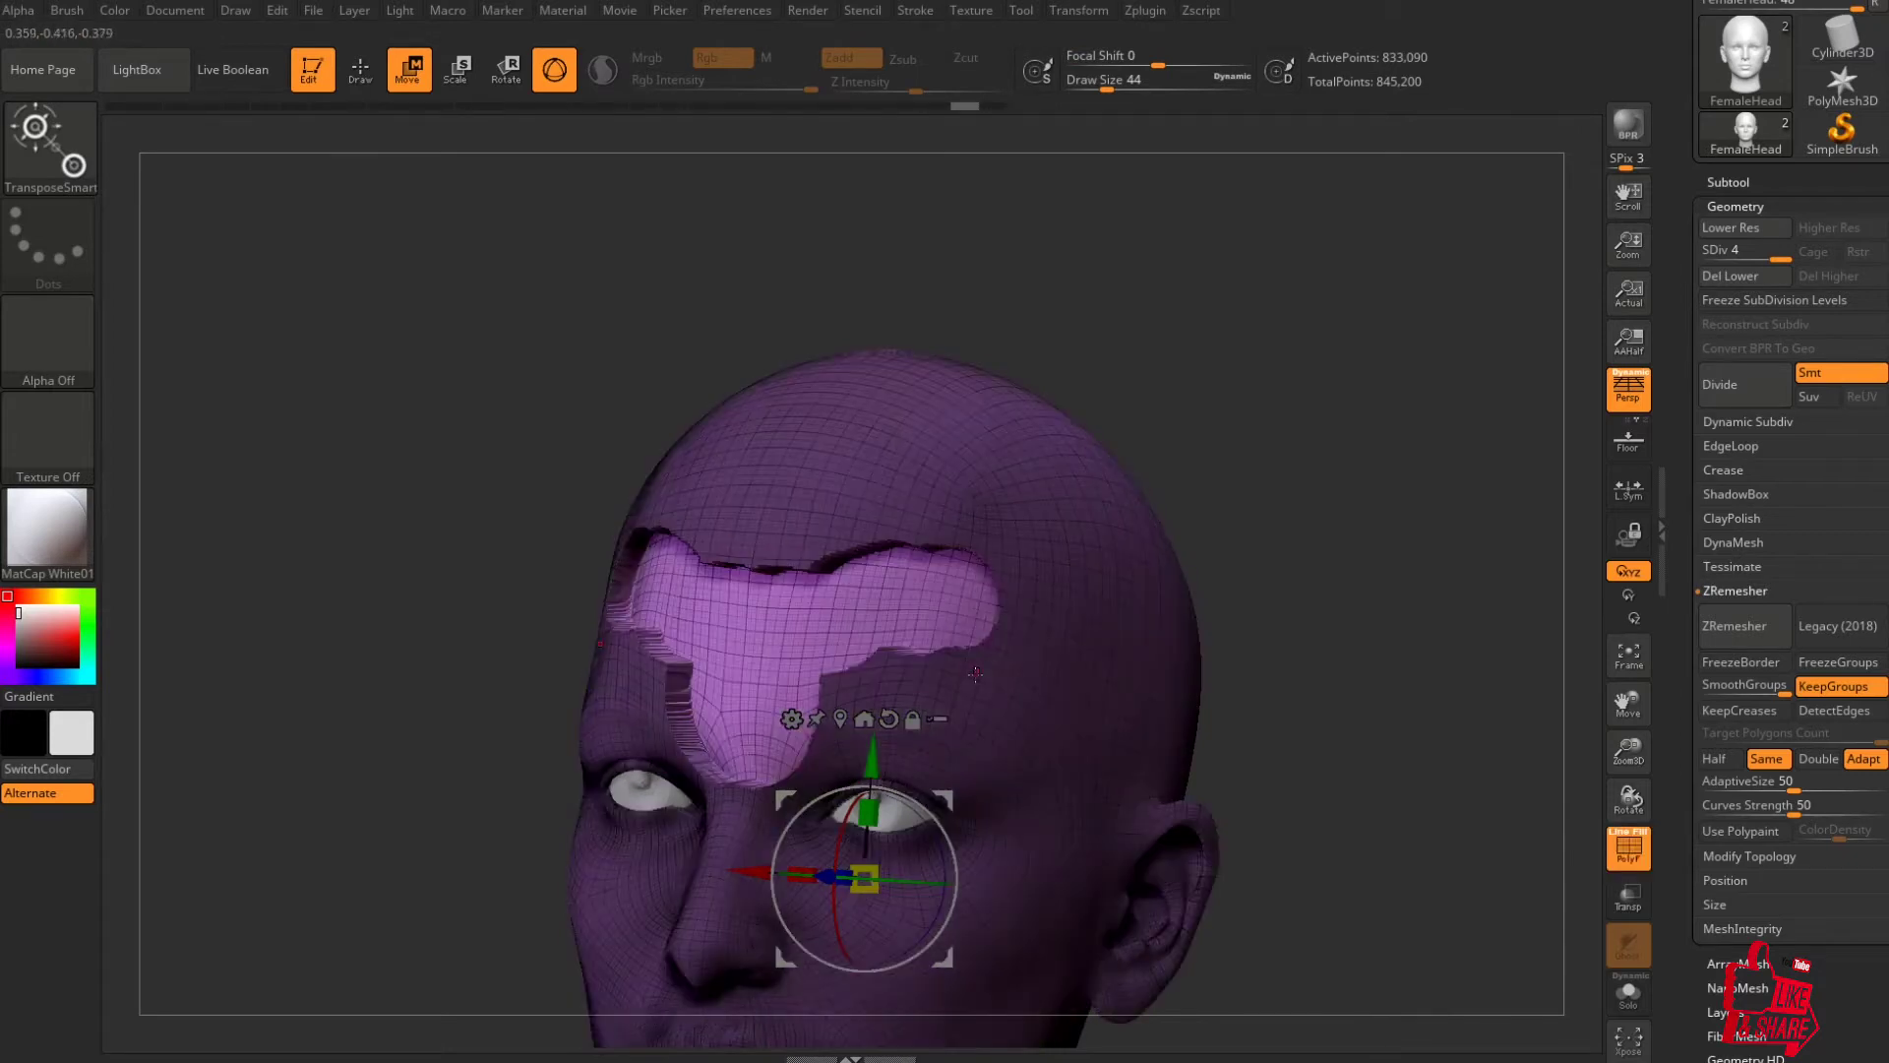
{"action": "key", "text": "shift+f"}
{"action": "key", "text": "ctrl"}
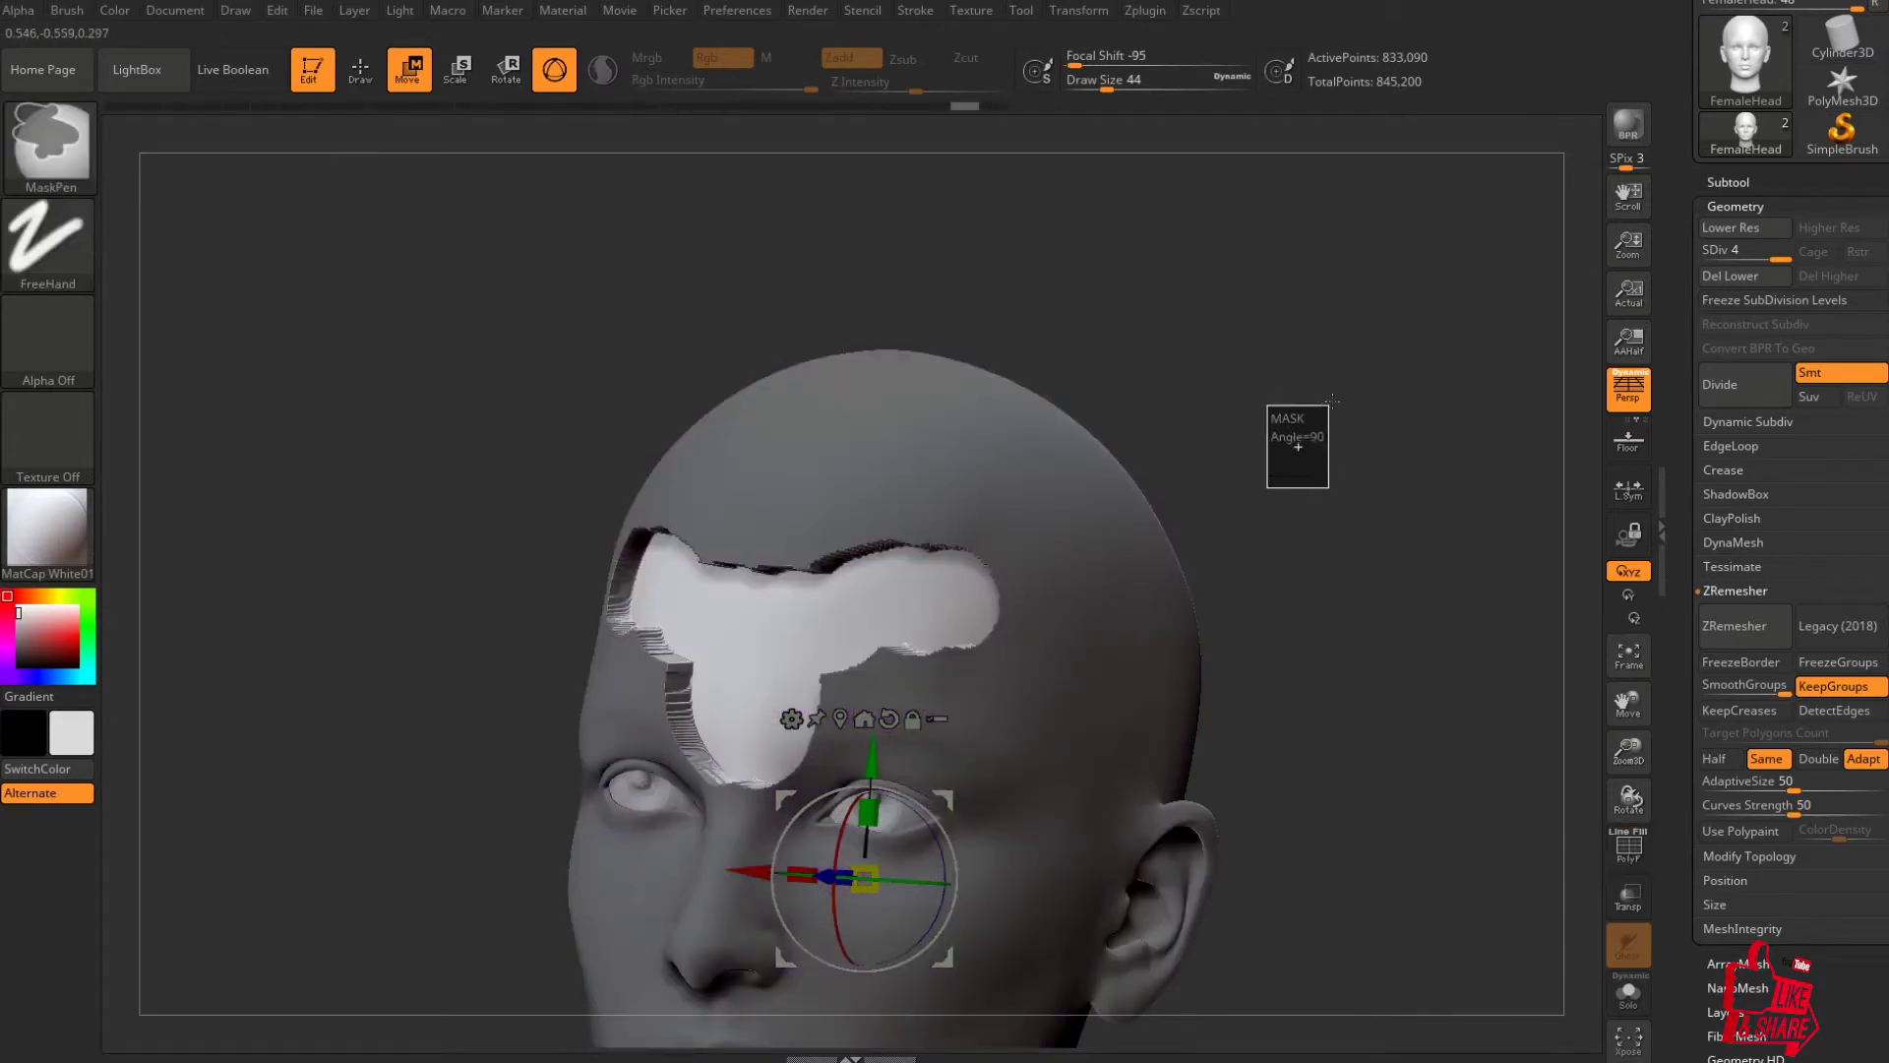
{"action": "left_click_drag", "start_coordinate": [1390, 348], "coordinate": [1238, 495], "text": "ctrl"}
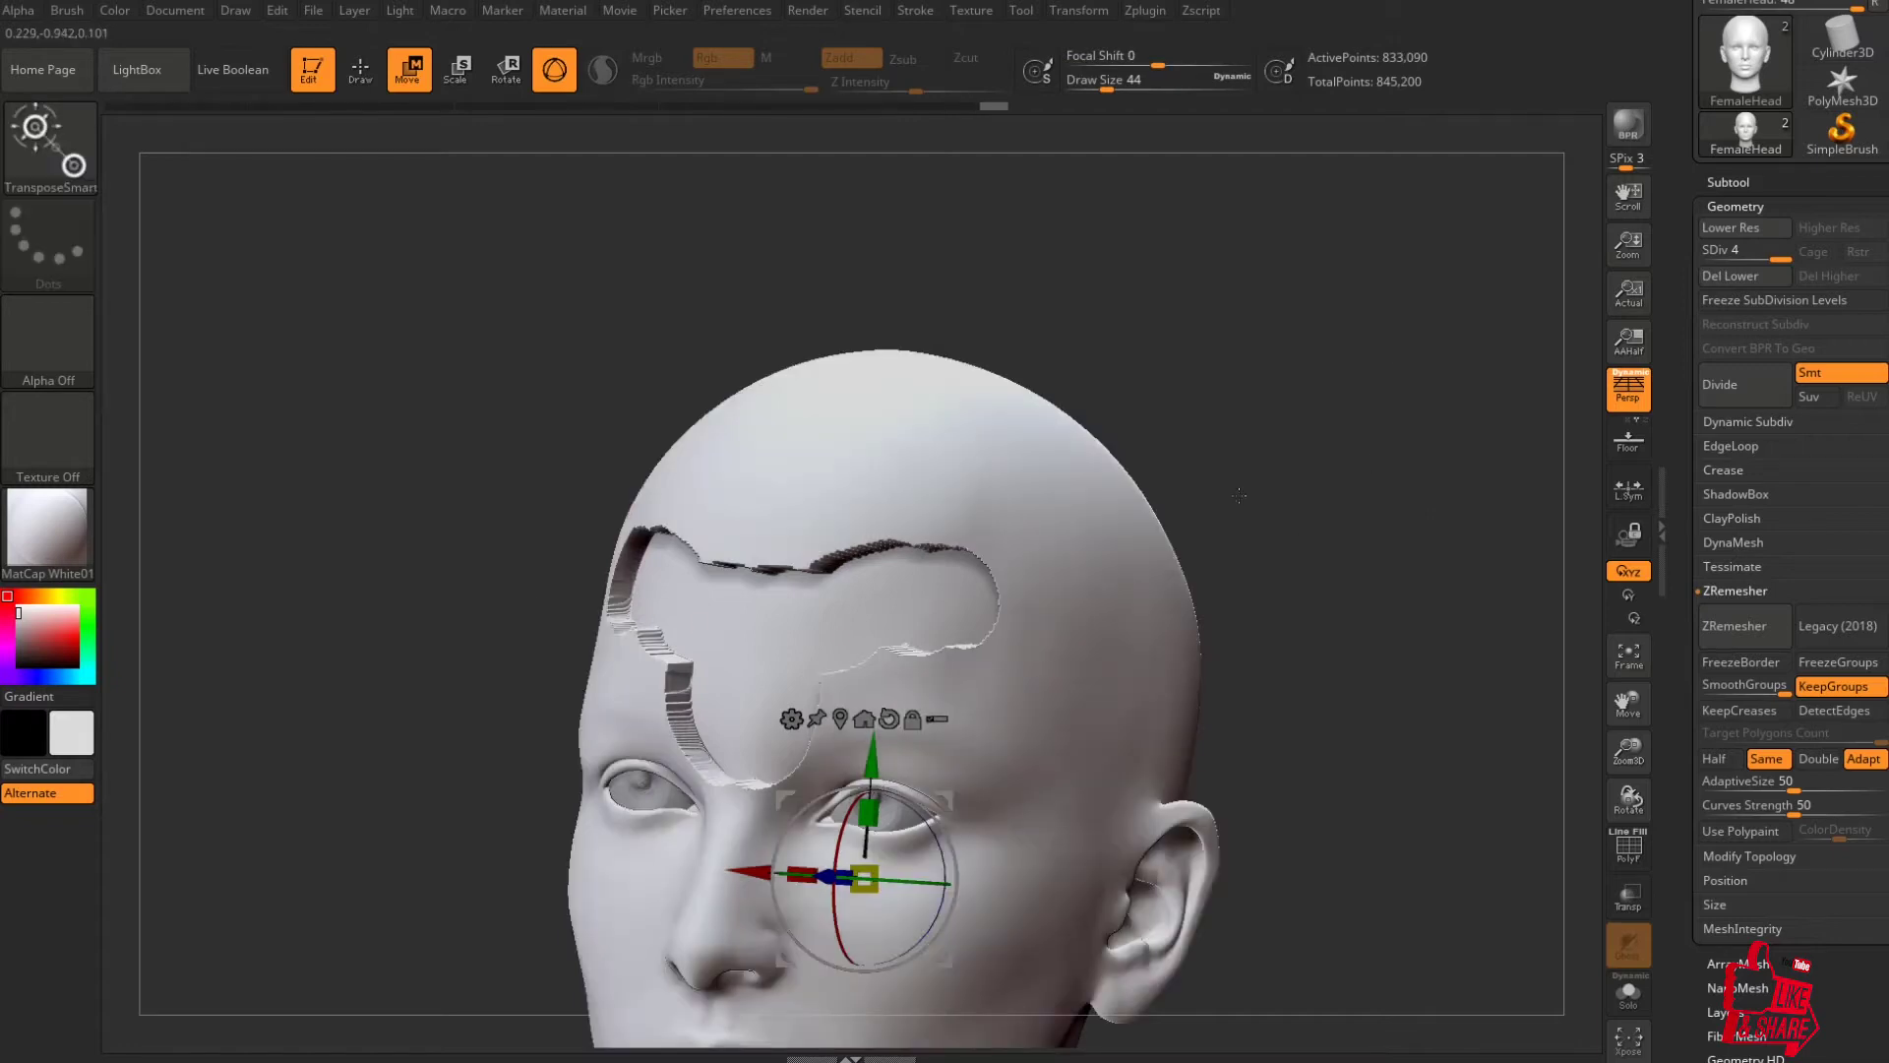
{"action": "left_click_drag", "start_coordinate": [1292, 433], "coordinate": [1290, 309], "text": "alt"}
{"action": "left_click_drag", "start_coordinate": [1262, 545], "coordinate": [1425, 484]}
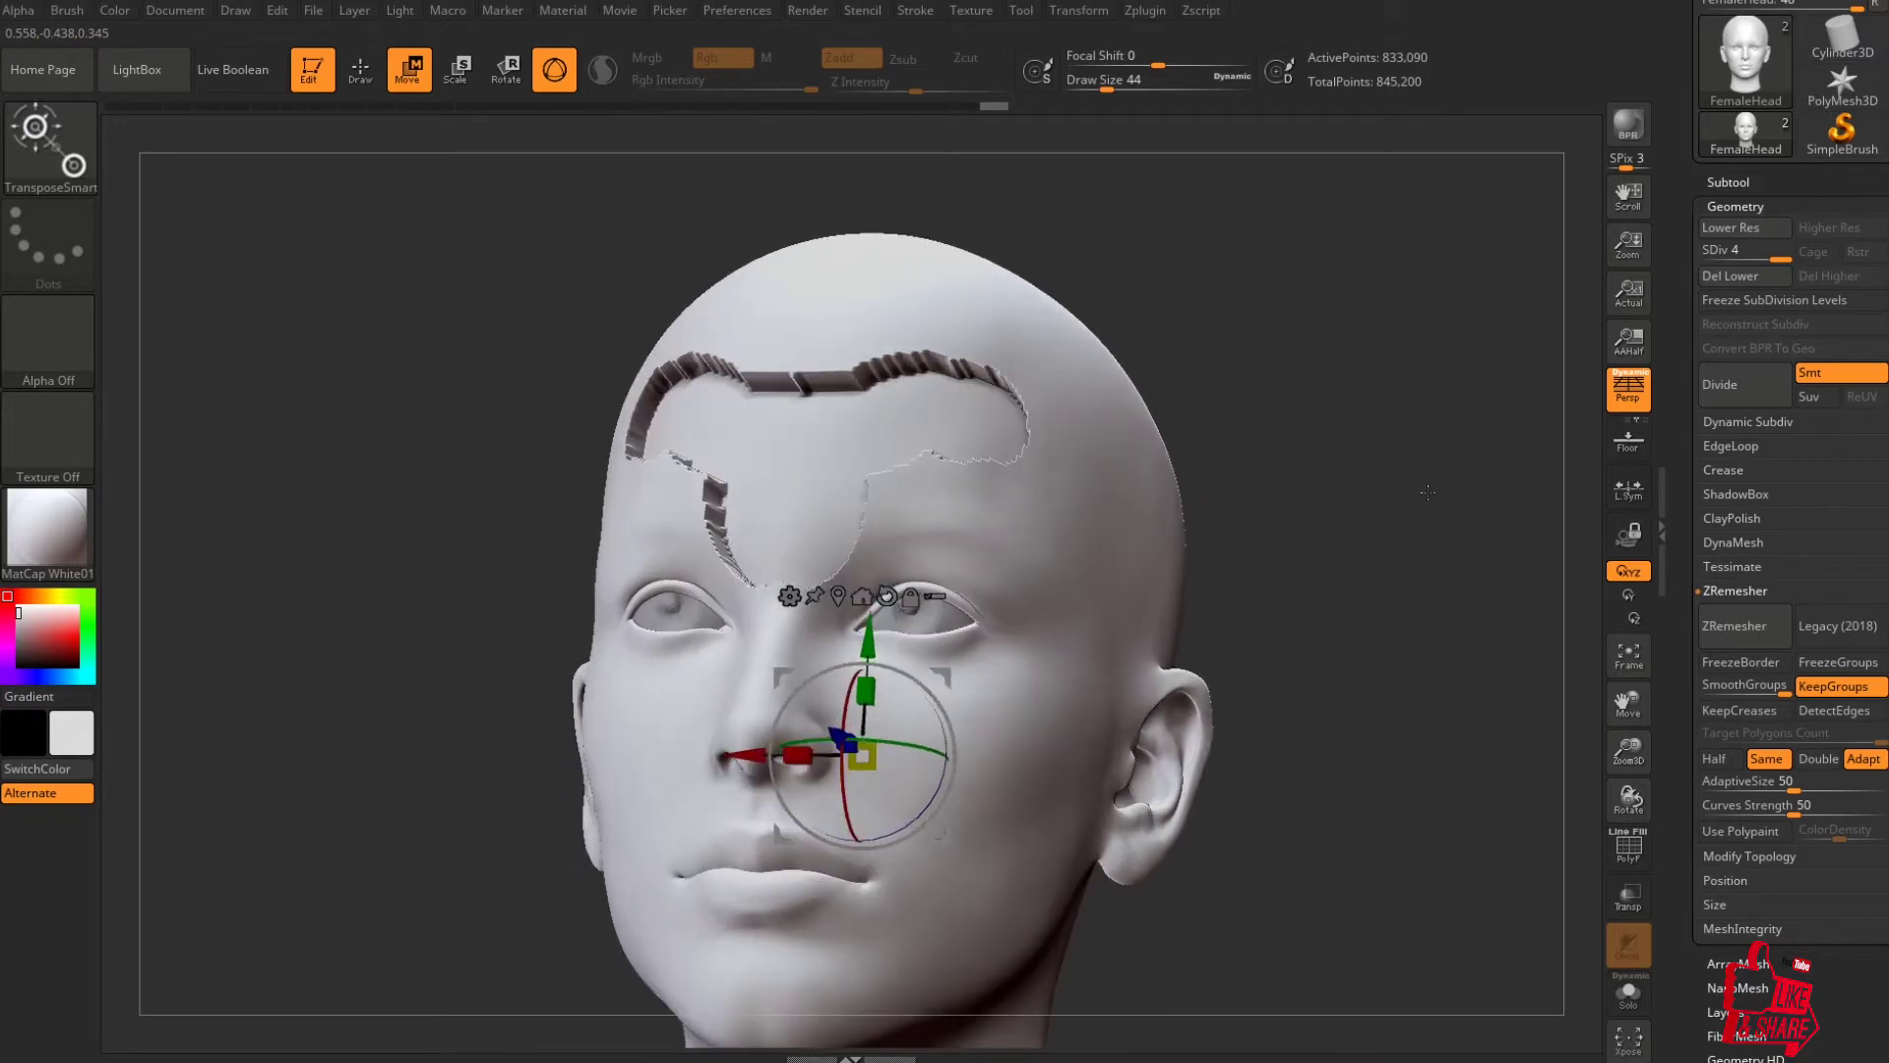
{"action": "left_click_drag", "start_coordinate": [1565, 454], "coordinate": [1055, 366]}
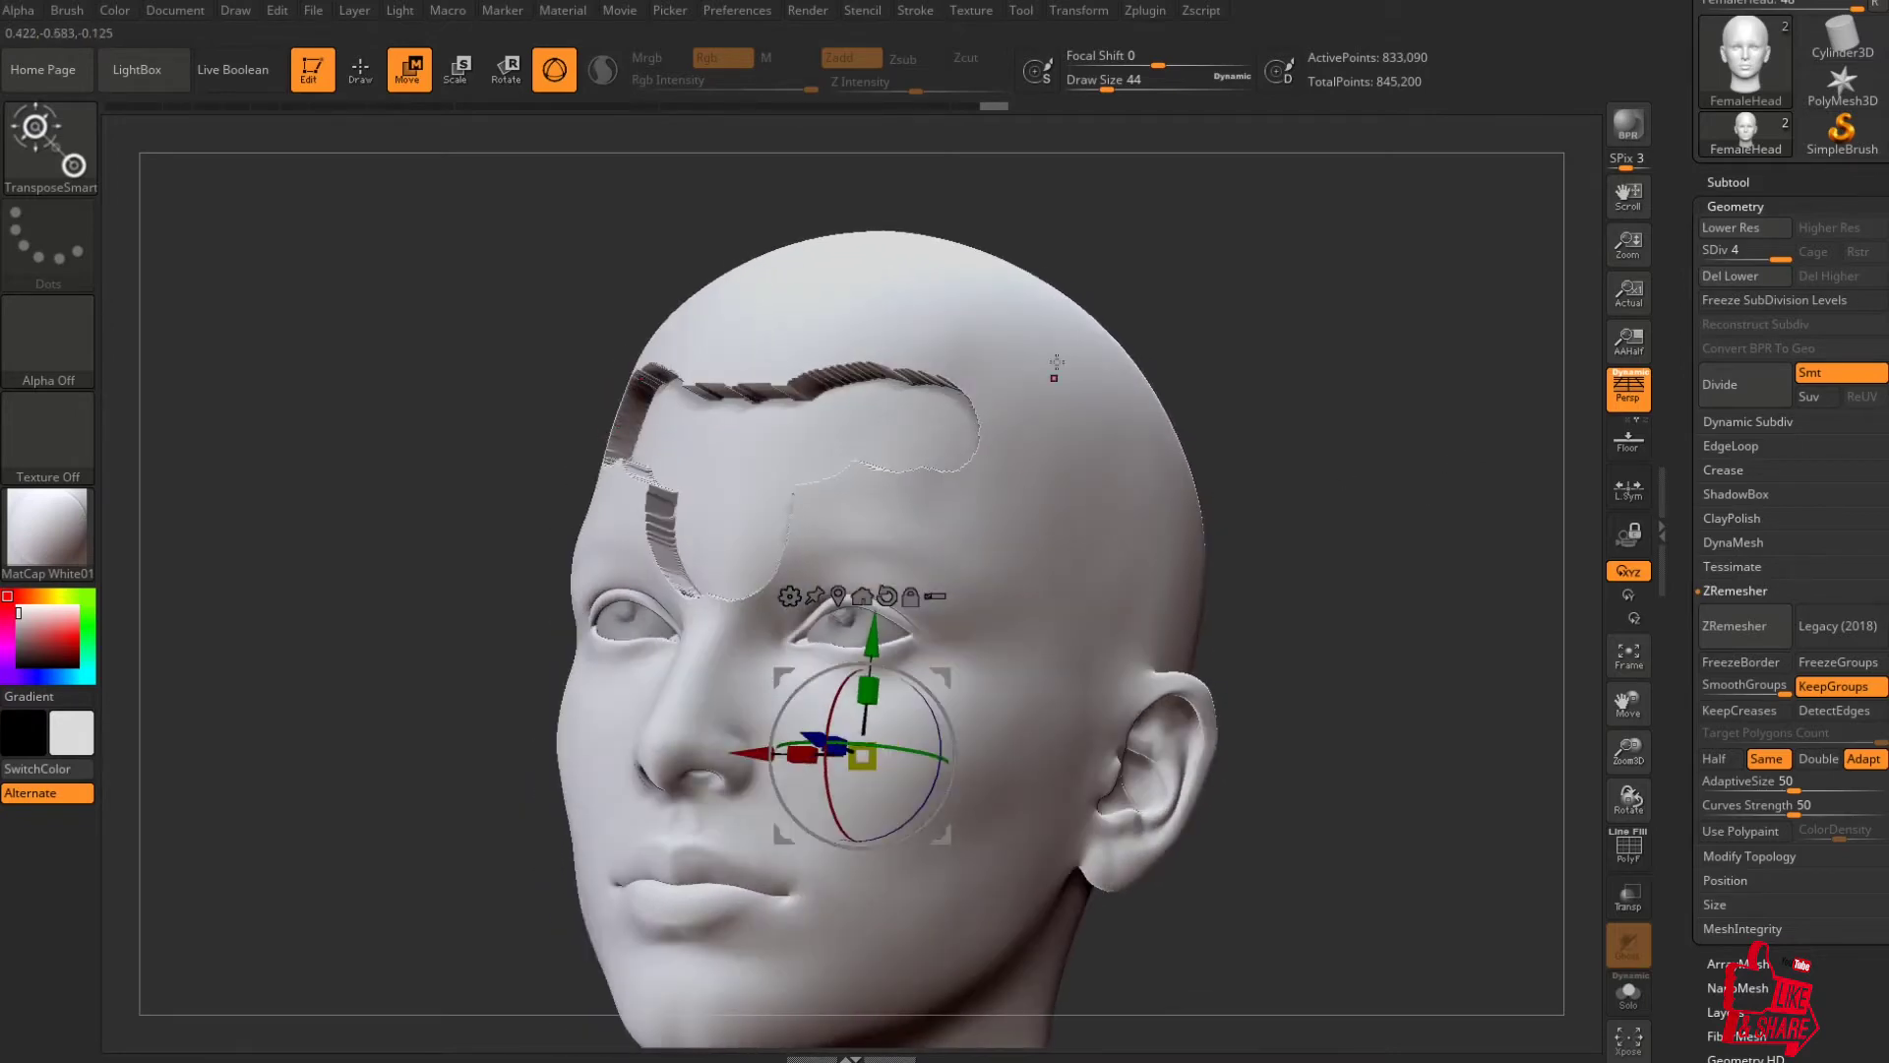
Choose the TransposeSmartMask brush and smart-mask the central part of the recessed forehead panel.
{"action": "left_click", "coordinate": [49, 146]}
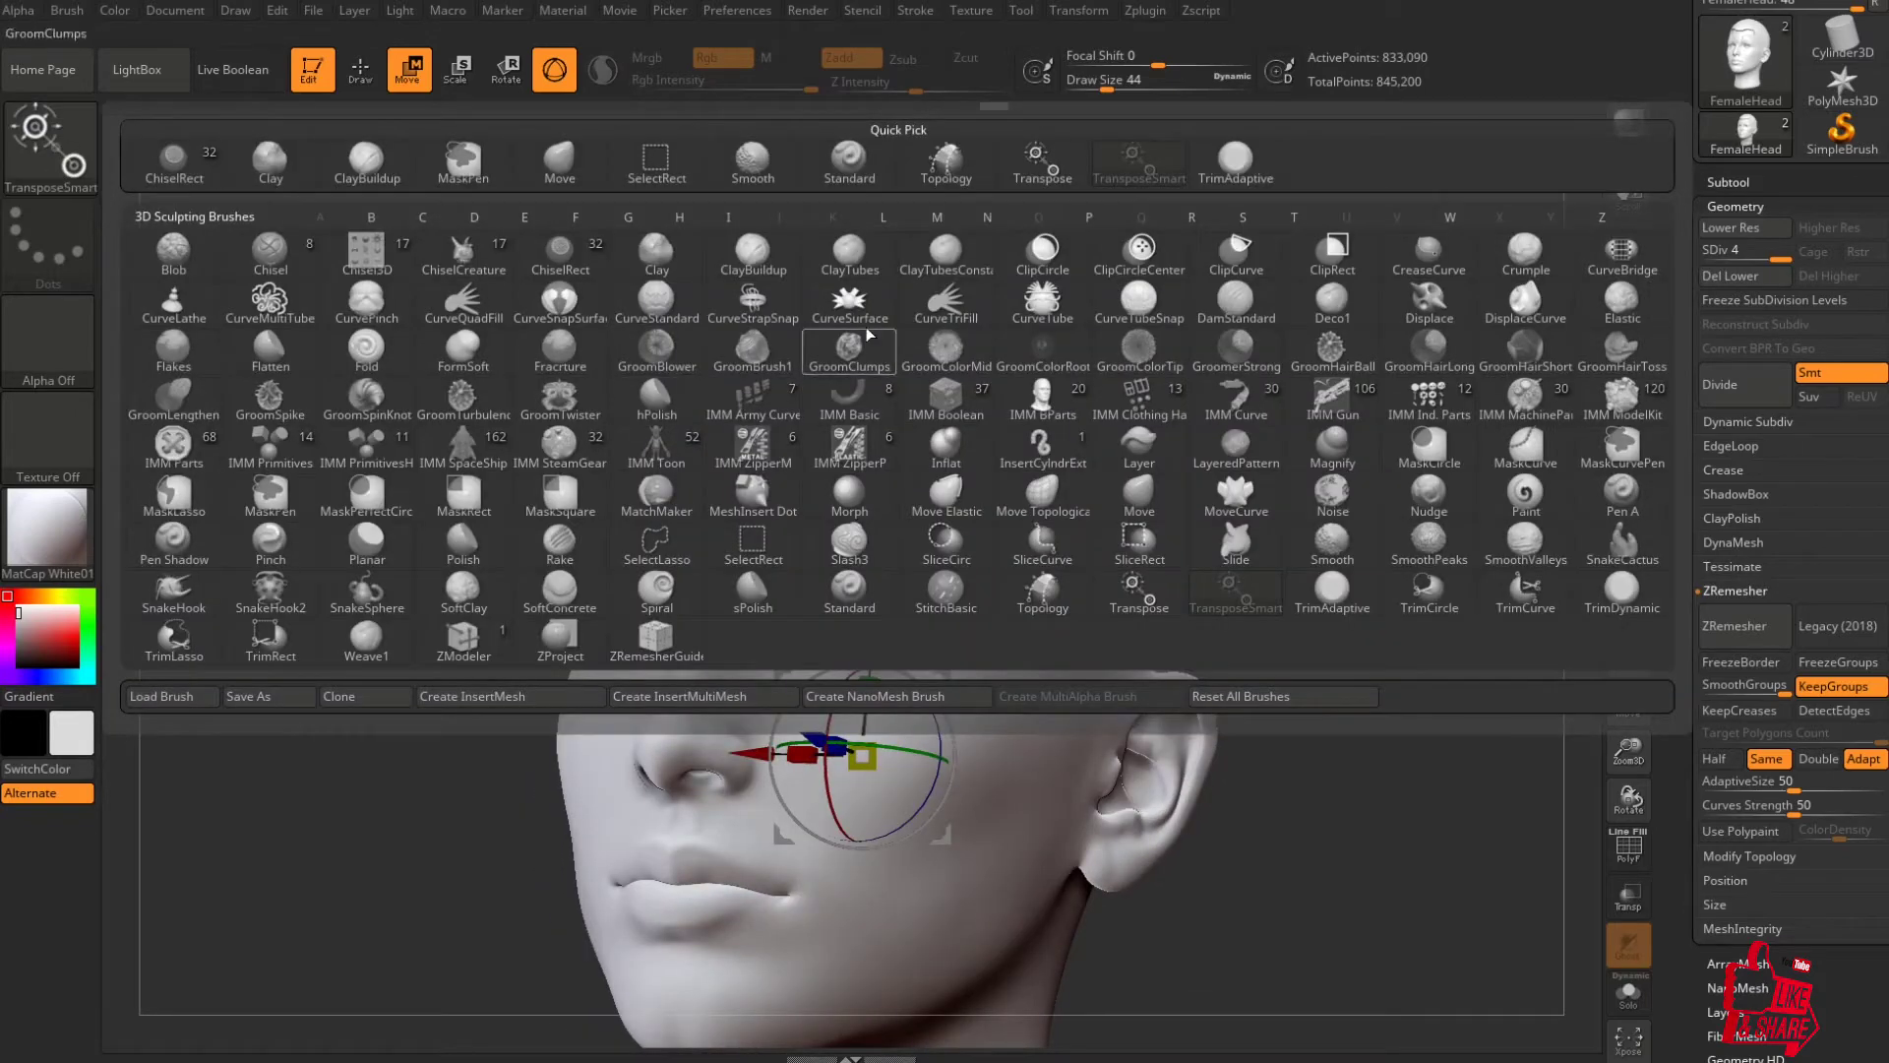
{"action": "left_click", "coordinate": [1238, 600]}
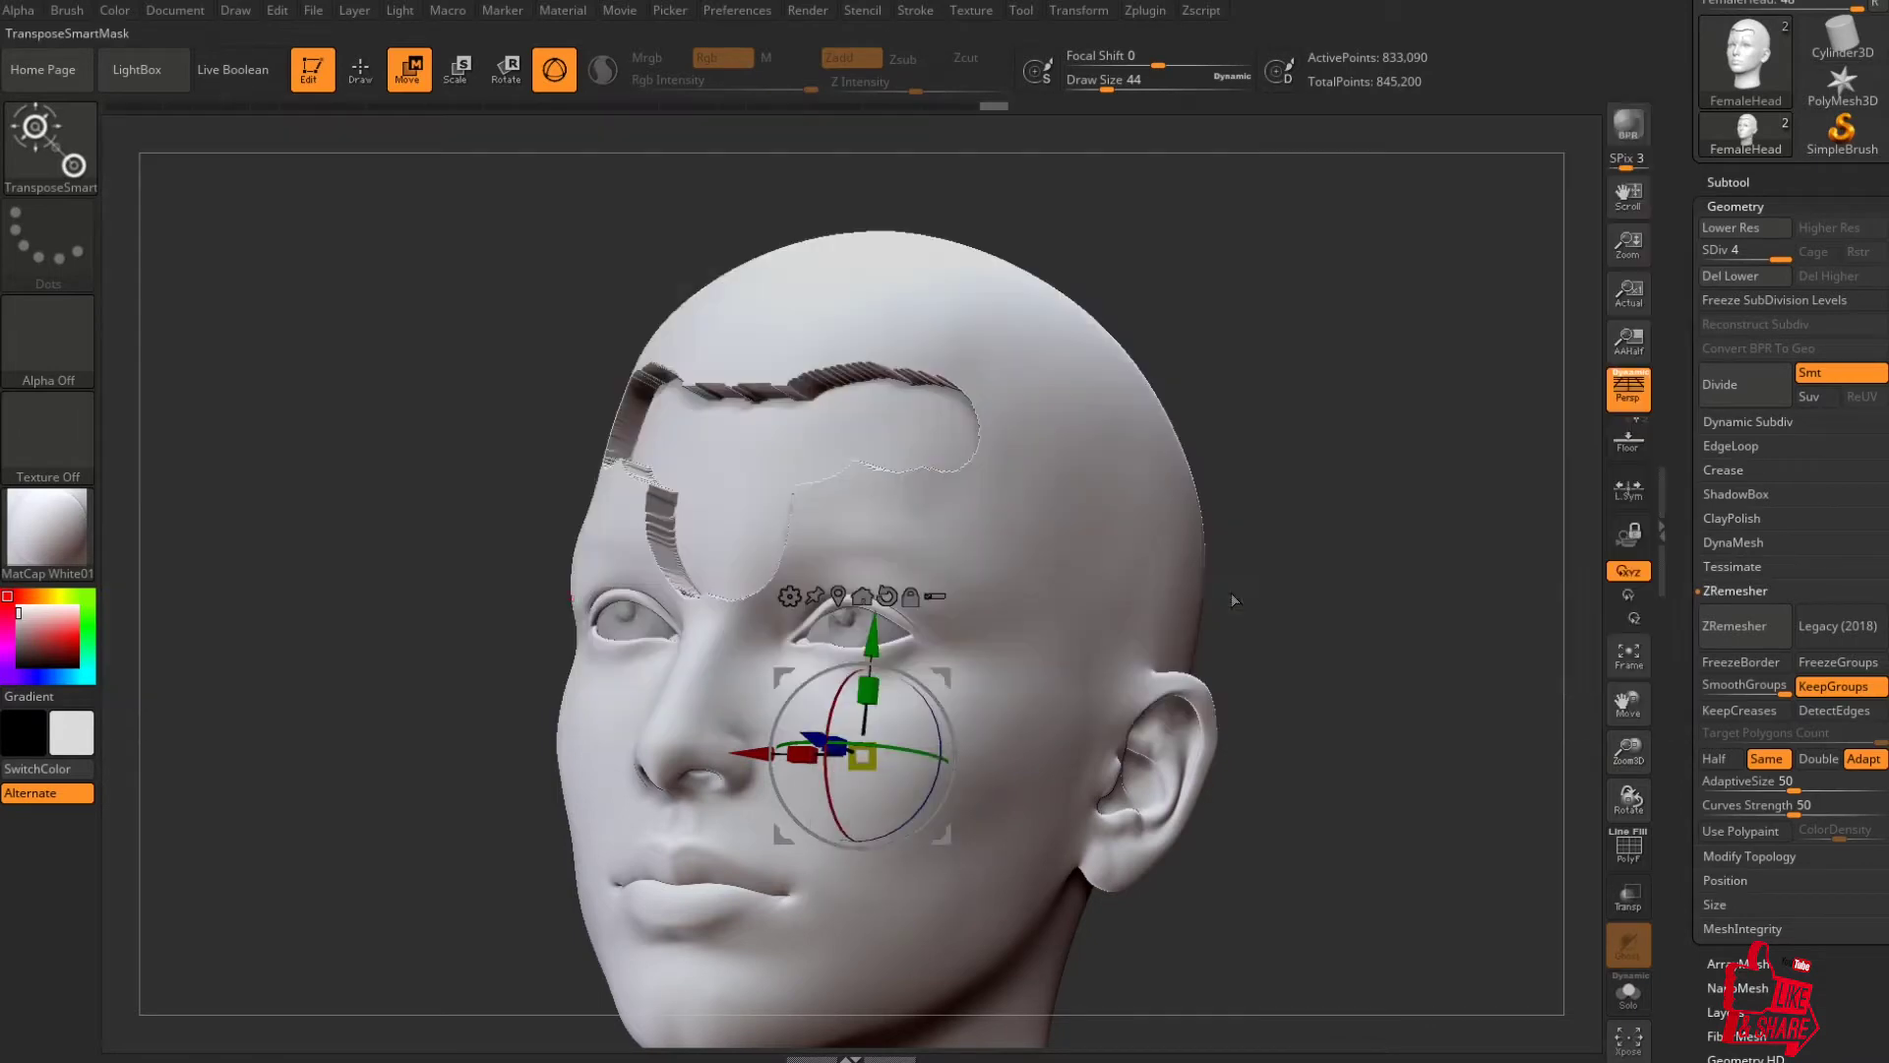
{"action": "left_click_drag", "start_coordinate": [1188, 317], "coordinate": [1214, 346]}
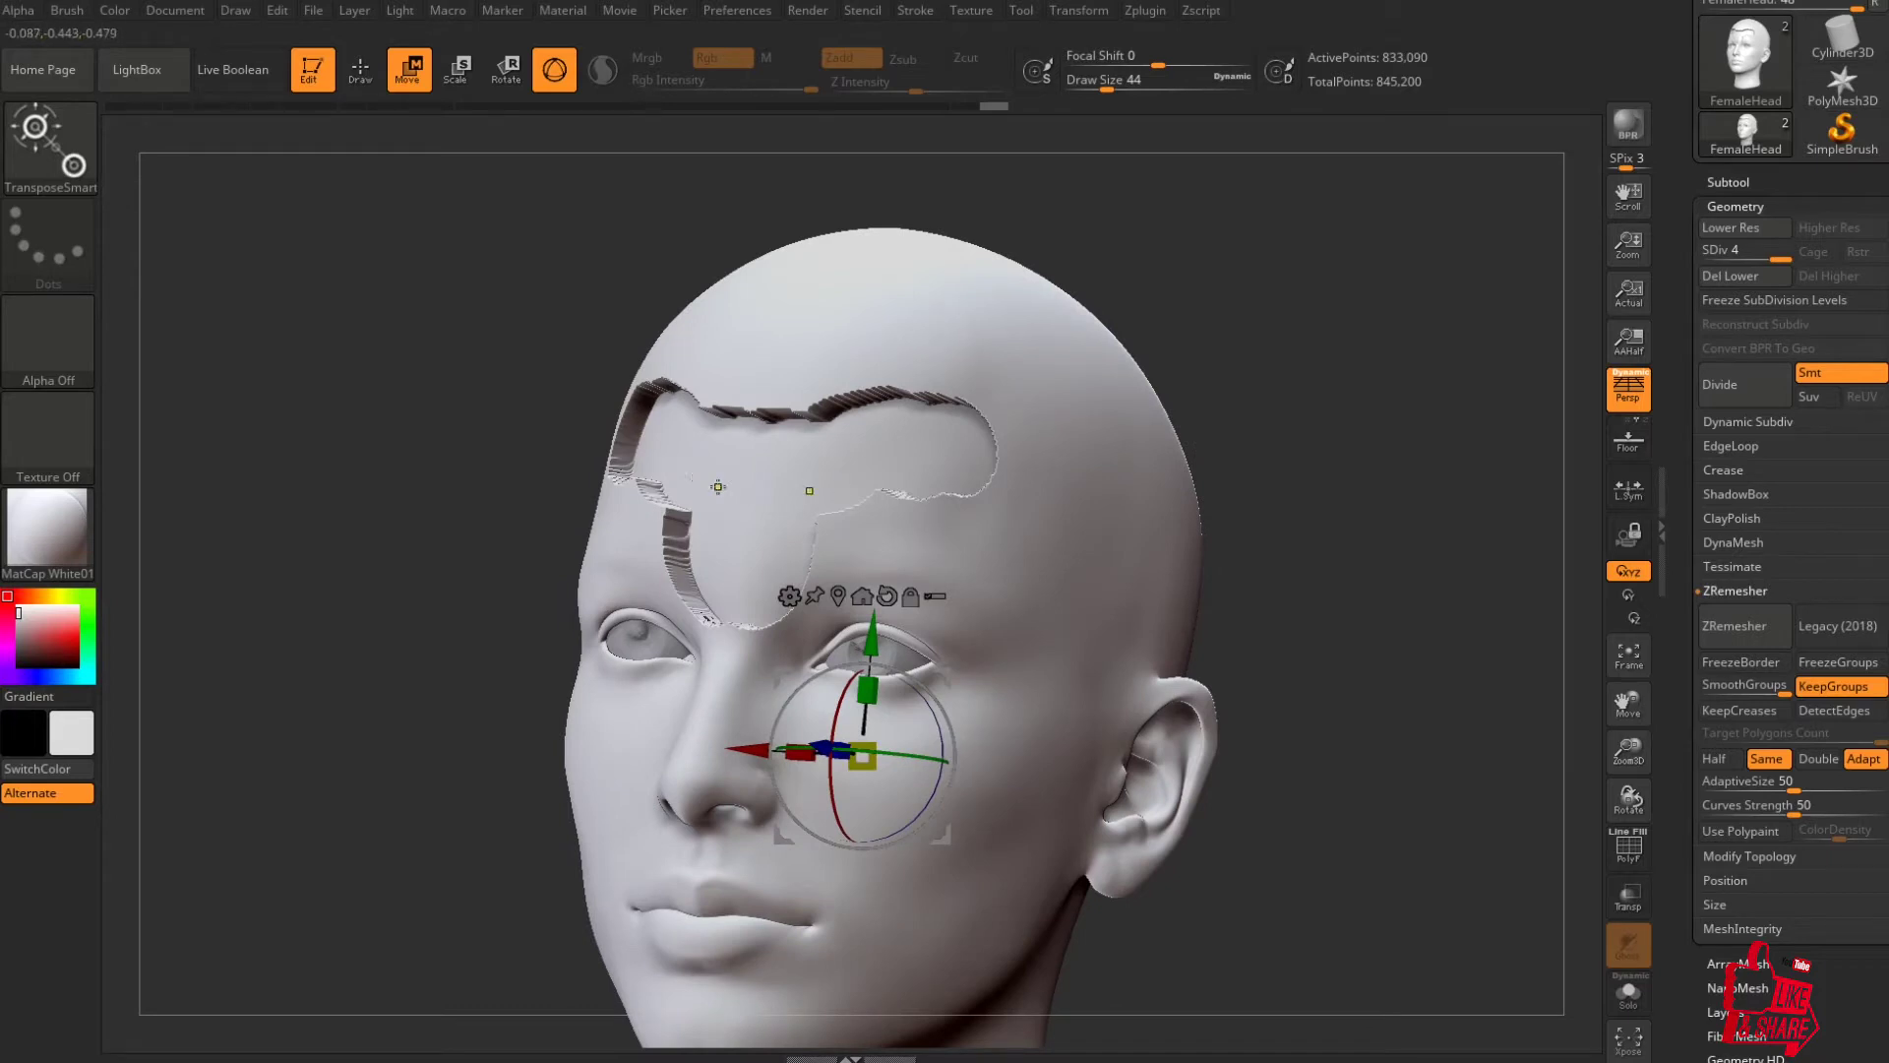
{"action": "left_click", "coordinate": [767, 484]}
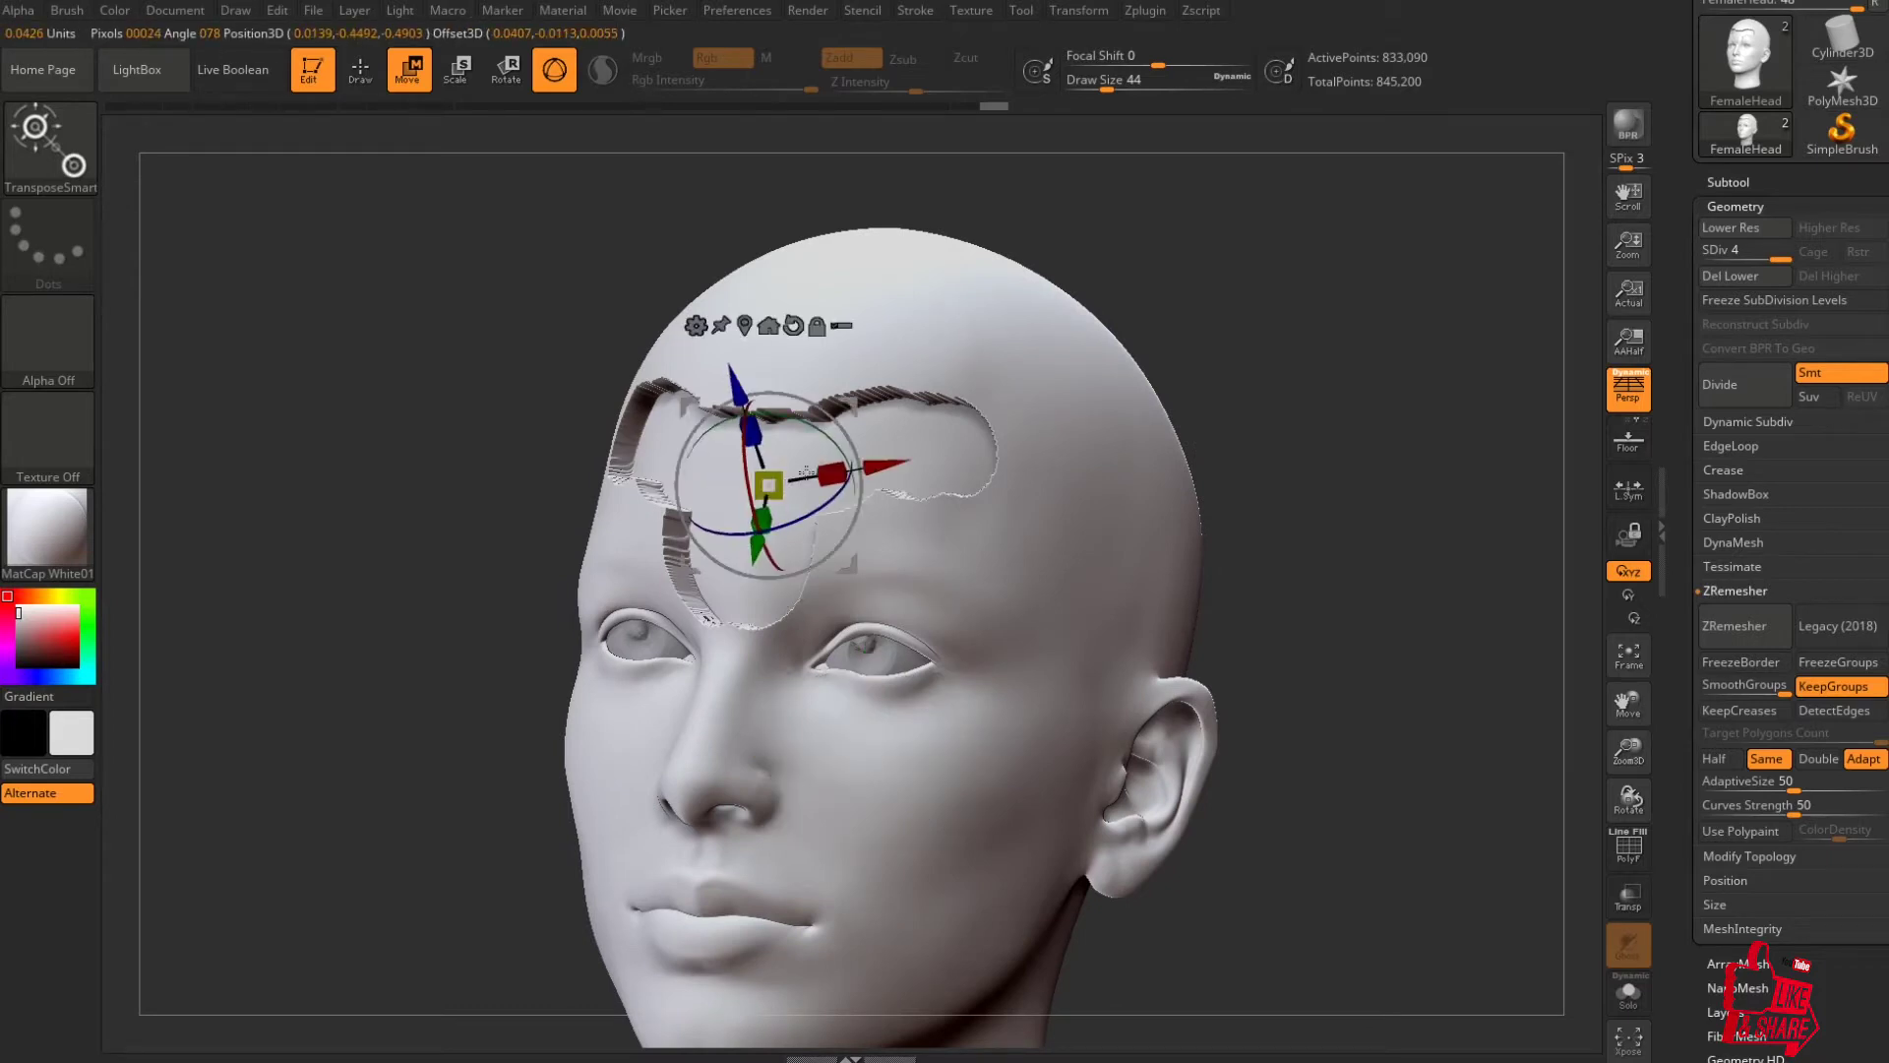
{"action": "left_click_drag", "start_coordinate": [880, 444], "coordinate": [1027, 412]}
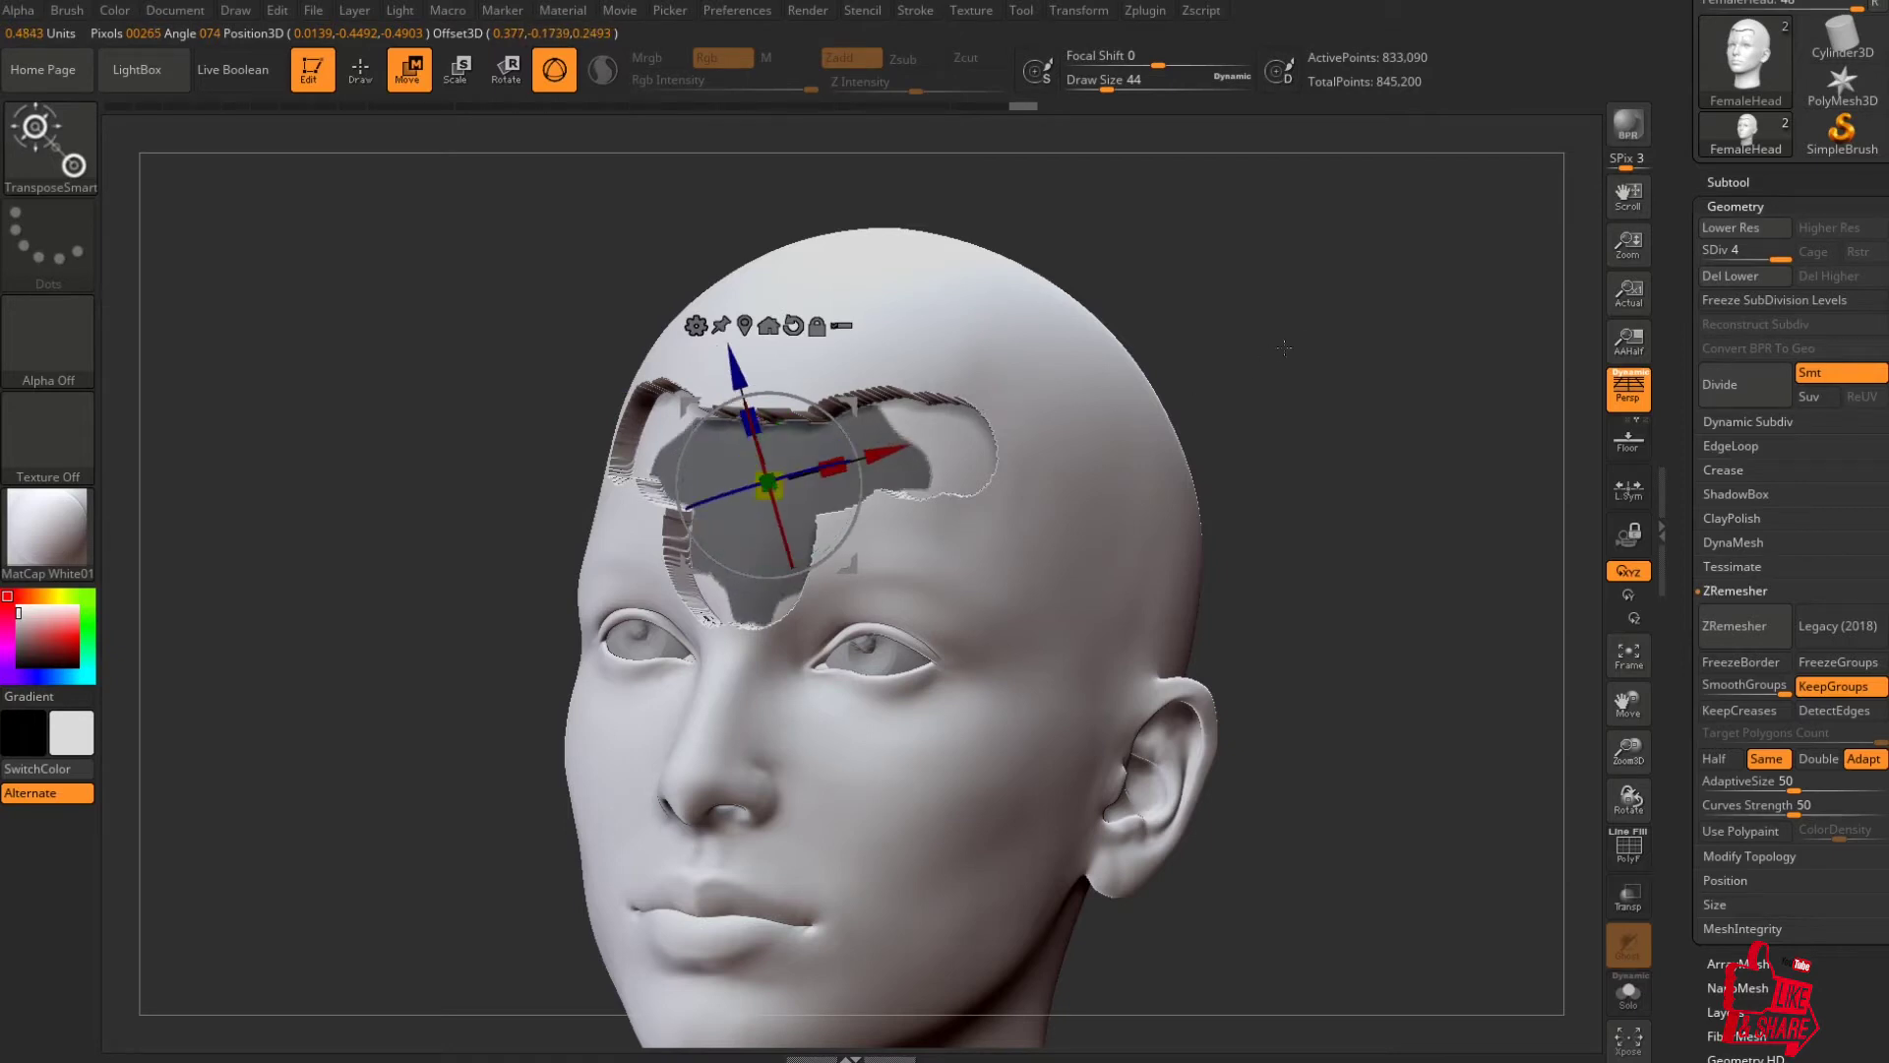
{"action": "left_click_drag", "start_coordinate": [1289, 354], "coordinate": [1285, 295]}
{"action": "key", "text": "ctrl+z"}
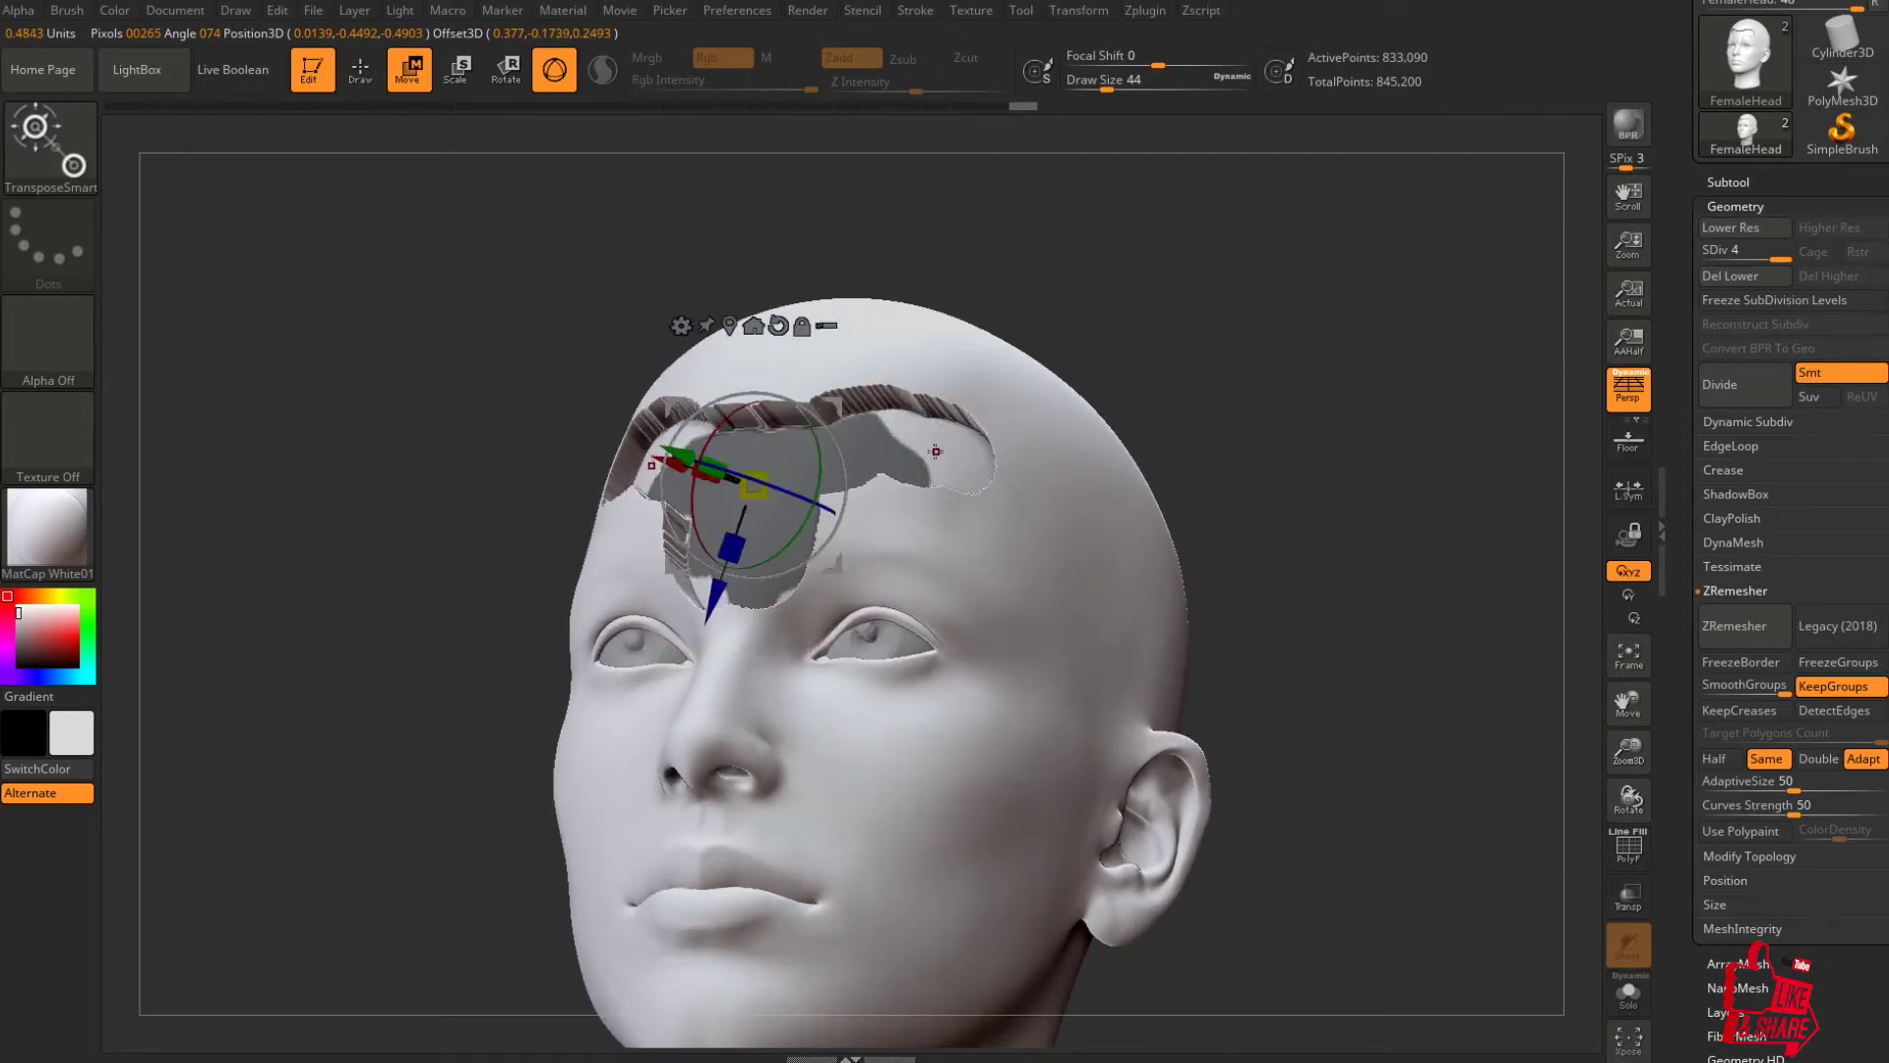
{"action": "right_click_drag", "start_coordinate": [1119, 312], "coordinate": [1123, 352]}
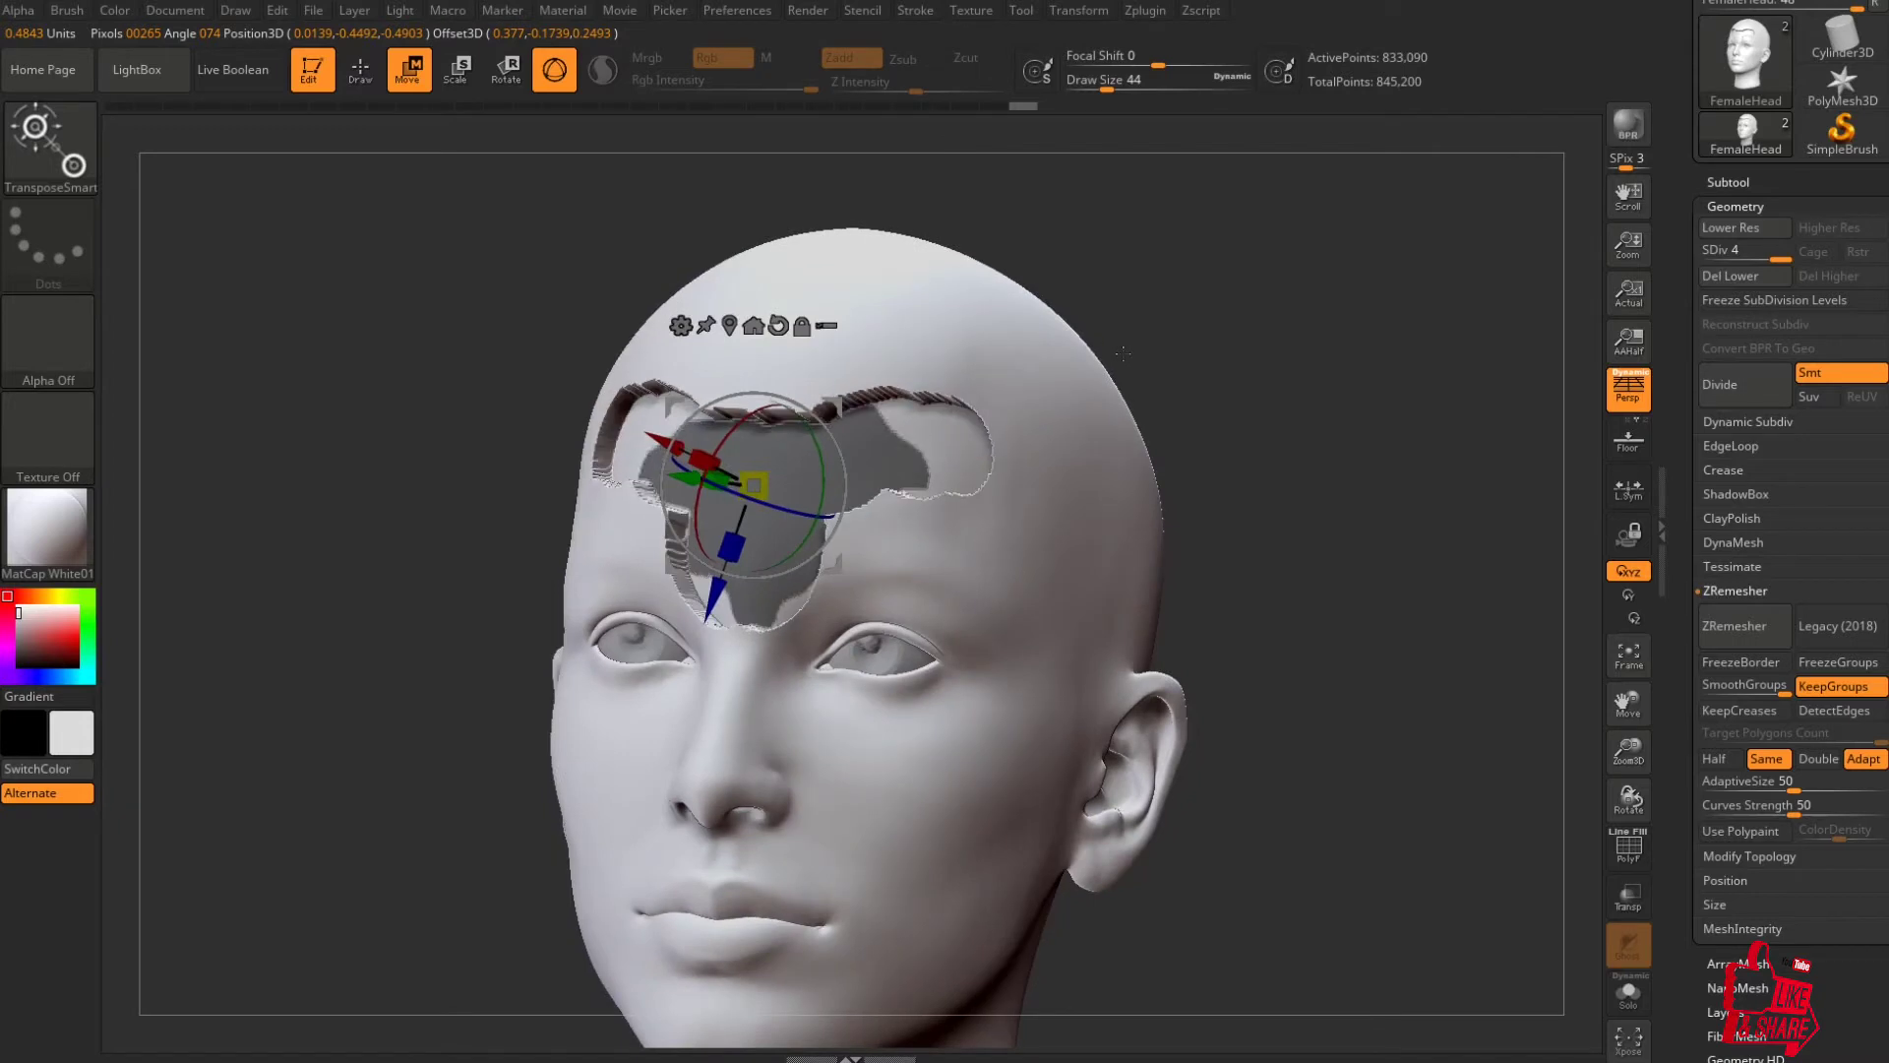
Extend the smart mask over the recessed panel's side arm and centre, stopping at the panel's stepped edge.
{"action": "key", "text": "ctrl"}
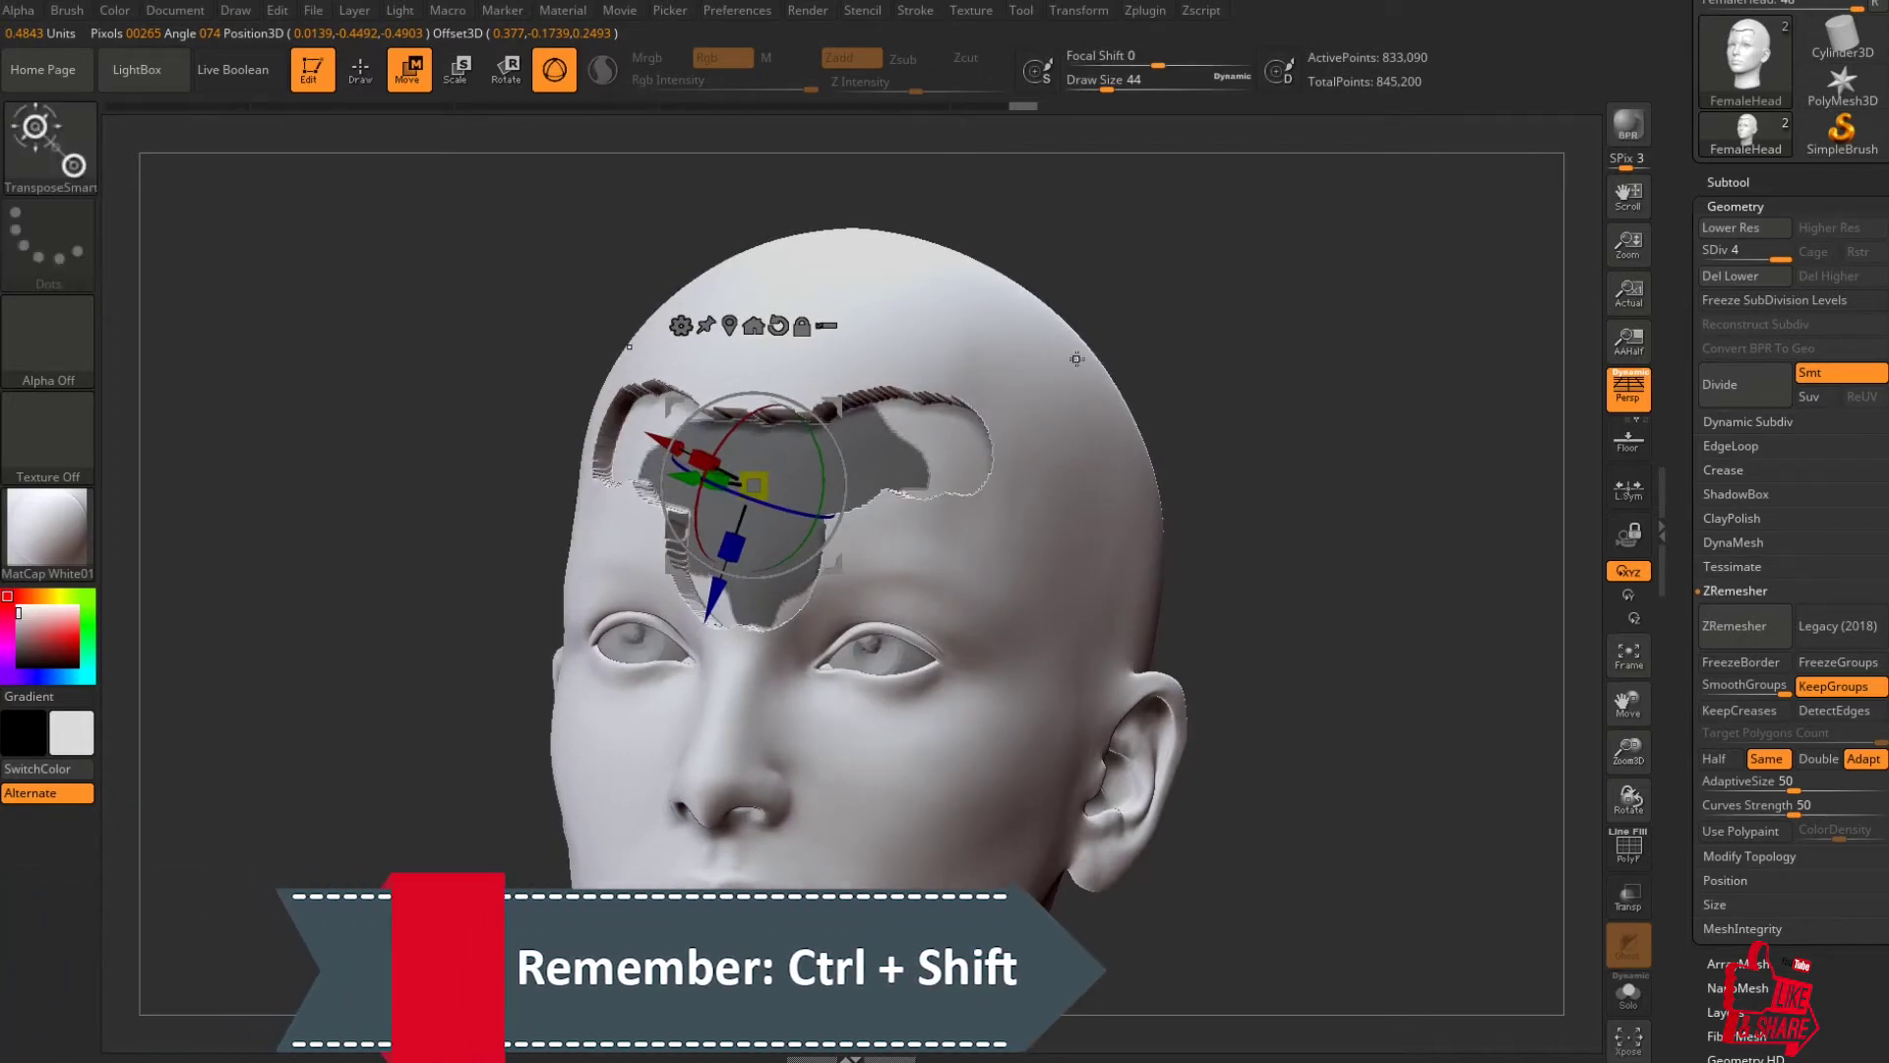
{"action": "left_click", "coordinate": [923, 449]}
{"action": "mouse_move", "coordinate": [1074, 373]}
{"action": "left_mouse_down"}
{"action": "mouse_move", "coordinate": [1126, 358]}
{"action": "mouse_move", "coordinate": [1179, 386]}
{"action": "mouse_move", "coordinate": [1163, 280]}
{"action": "left_mouse_up"}
{"action": "right_click_drag", "start_coordinate": [1163, 280], "coordinate": [1163, 413], "text": "ctrl"}
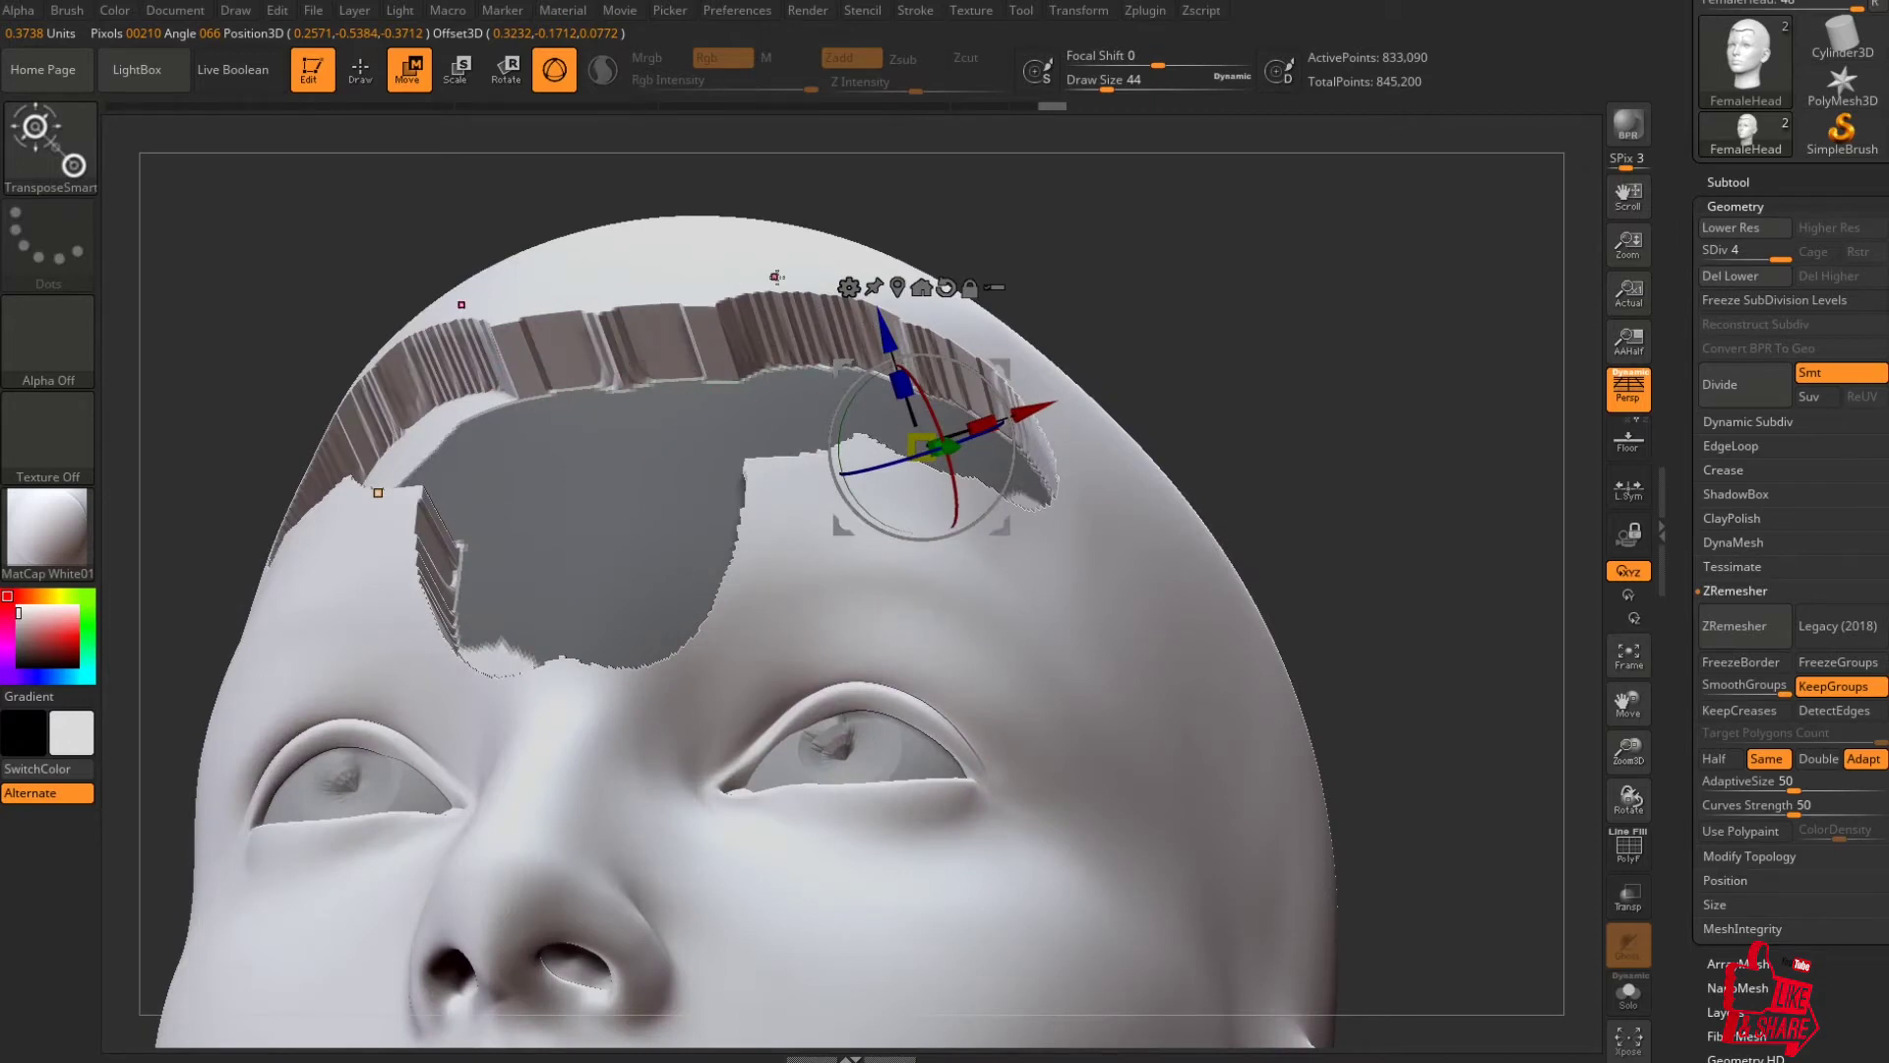
{"action": "key", "text": "super+space"}
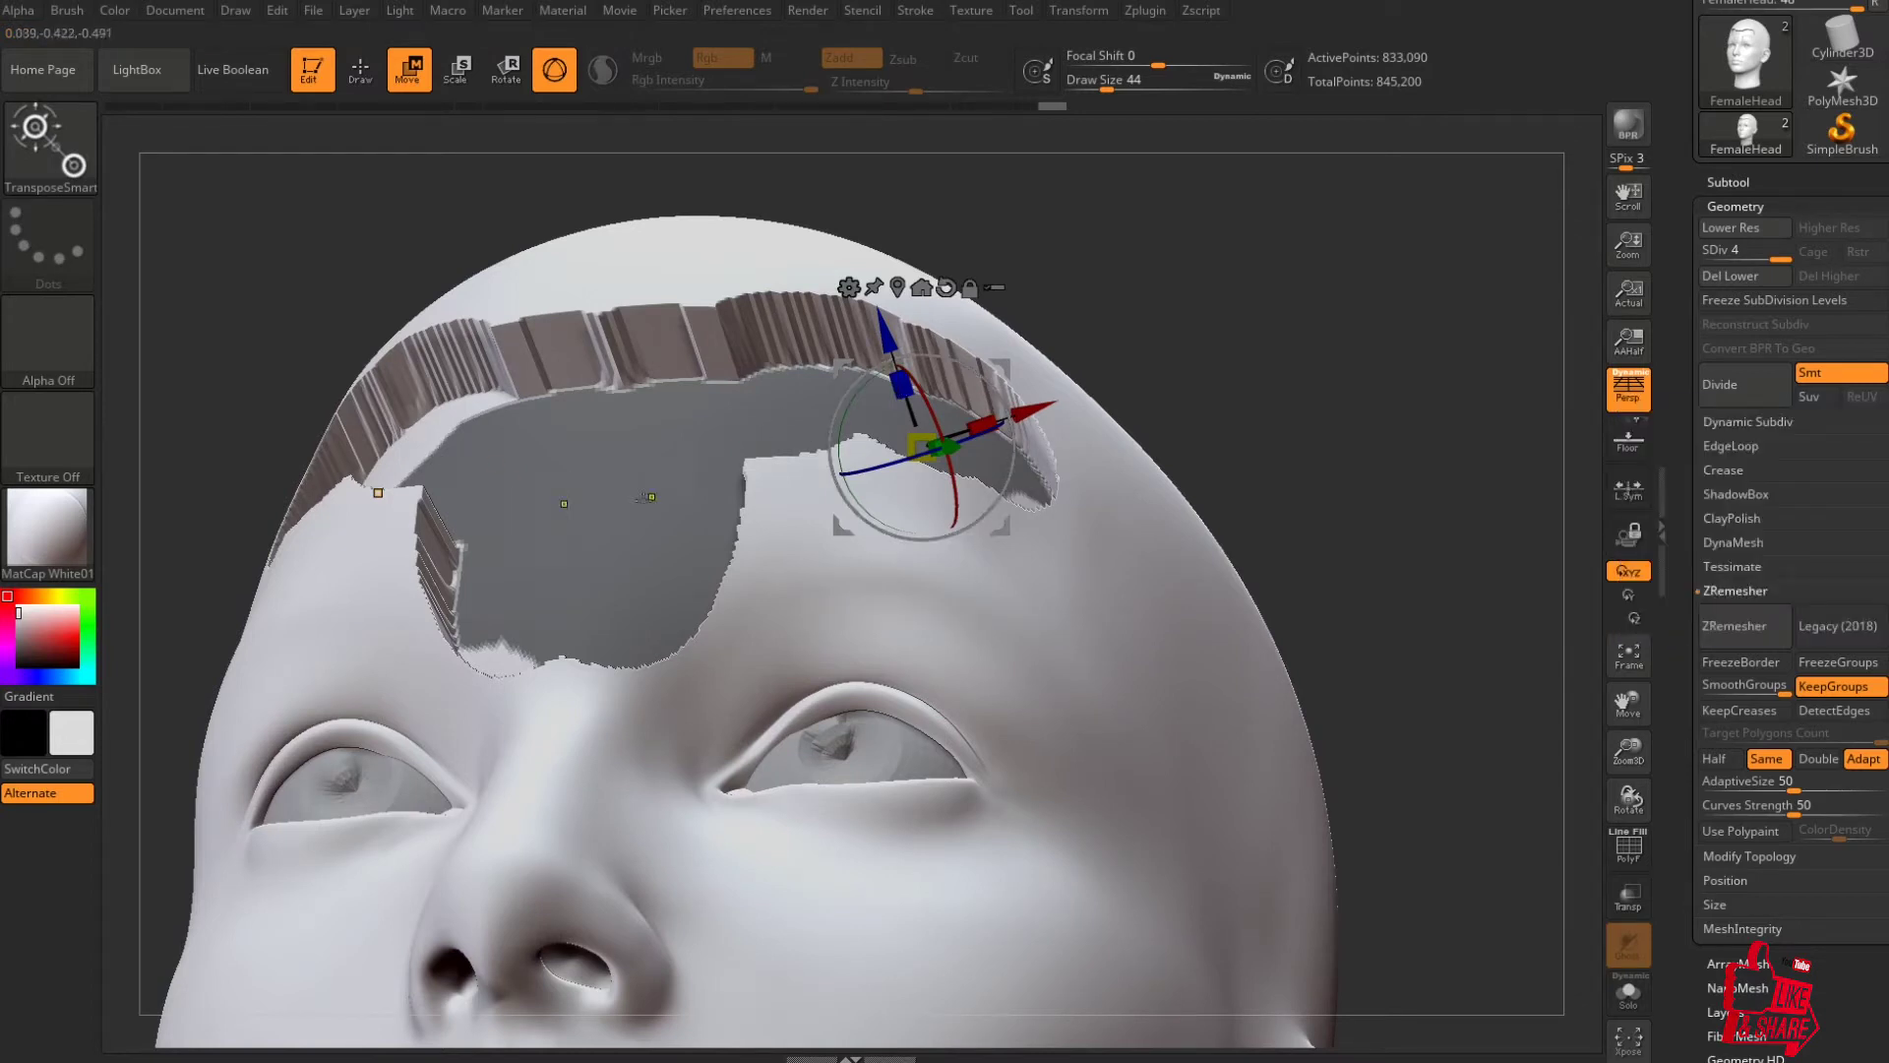
{"action": "left_click", "coordinate": [646, 497]}
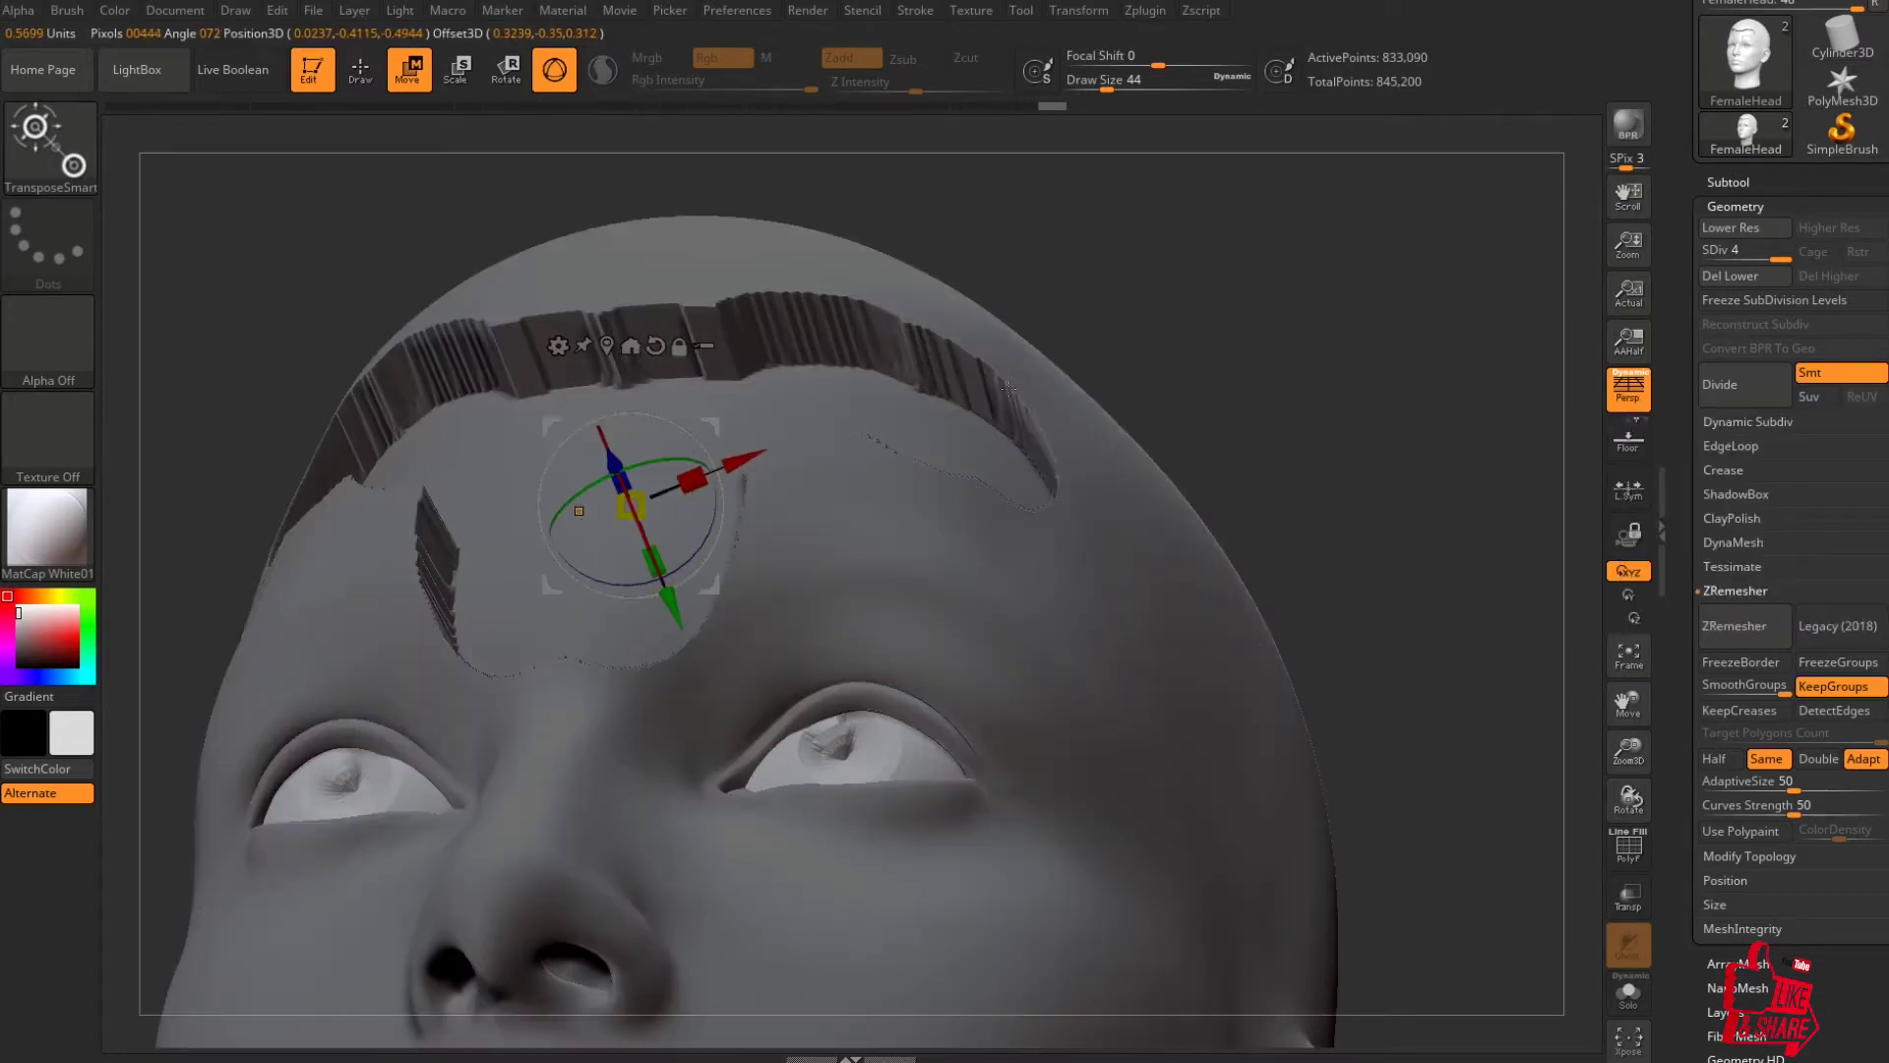
{"action": "left_click_drag", "start_coordinate": [1008, 389], "coordinate": [990, 399], "text": "ctrl"}
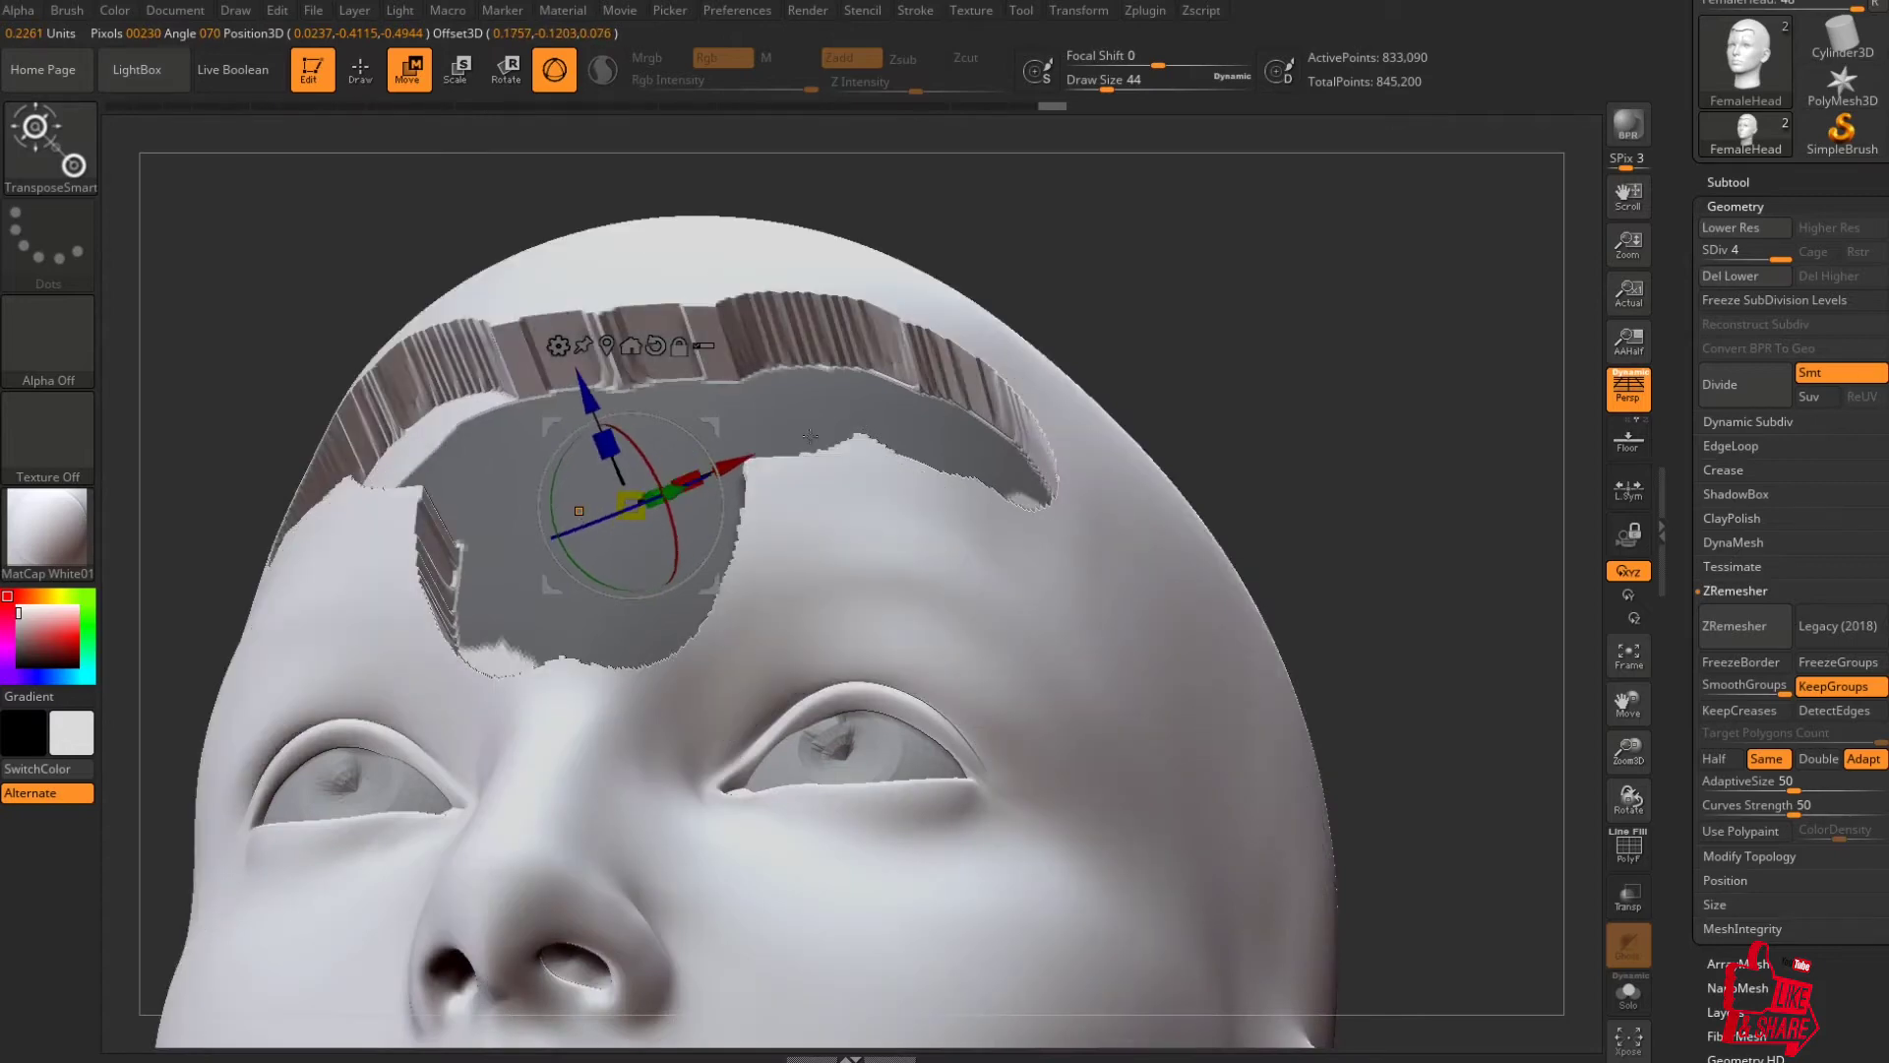
Smart-mask the recessed panel from its opposite arm on the other side of the forehead.
{"action": "right_click_drag", "start_coordinate": [809, 434], "coordinate": [993, 521]}
{"action": "right_click_drag", "start_coordinate": [286, 435], "coordinate": [550, 470], "text": "alt"}
{"action": "left_click_drag", "start_coordinate": [480, 467], "coordinate": [758, 568], "text": "ctrl"}
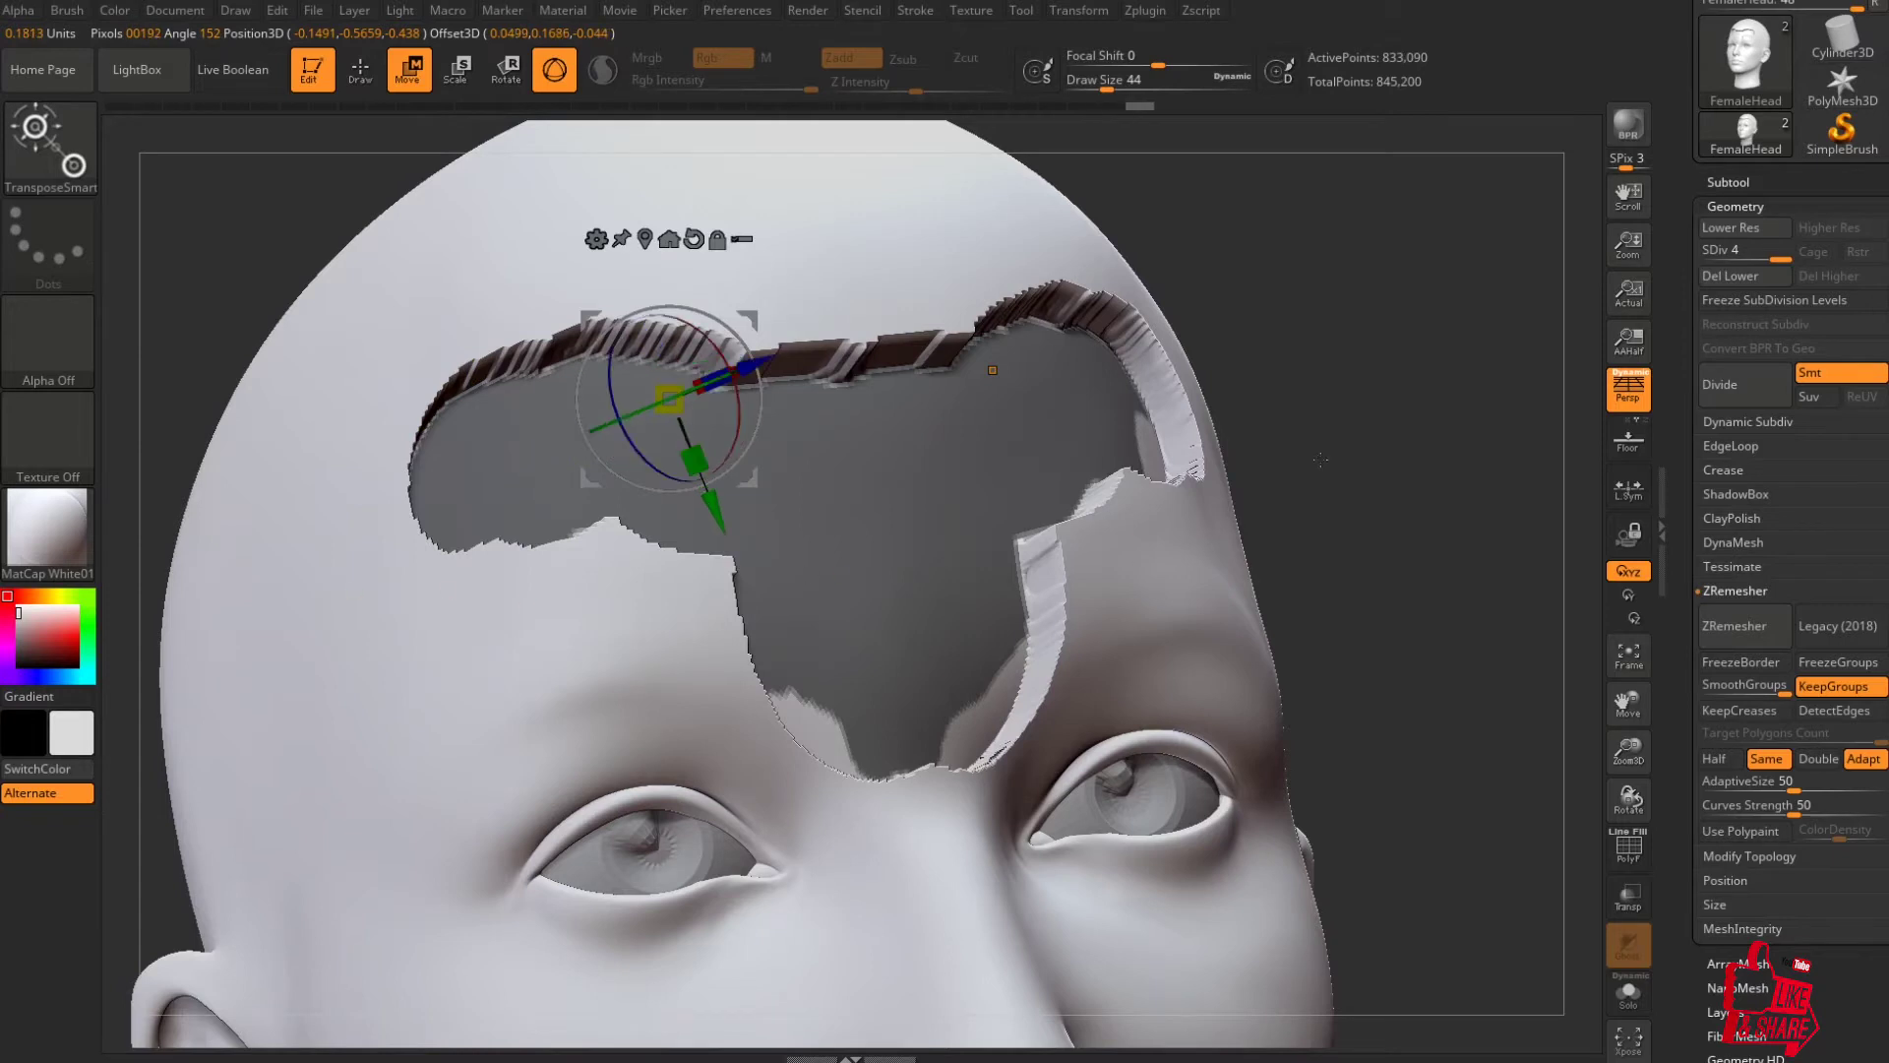
Extend the smart mask into the recessed panel's lower tip from both sides and undo the excess strokes.
{"action": "left_click_drag", "start_coordinate": [1555, 461], "coordinate": [1274, 535]}
{"action": "left_click_drag", "start_coordinate": [789, 762], "coordinate": [908, 546]}
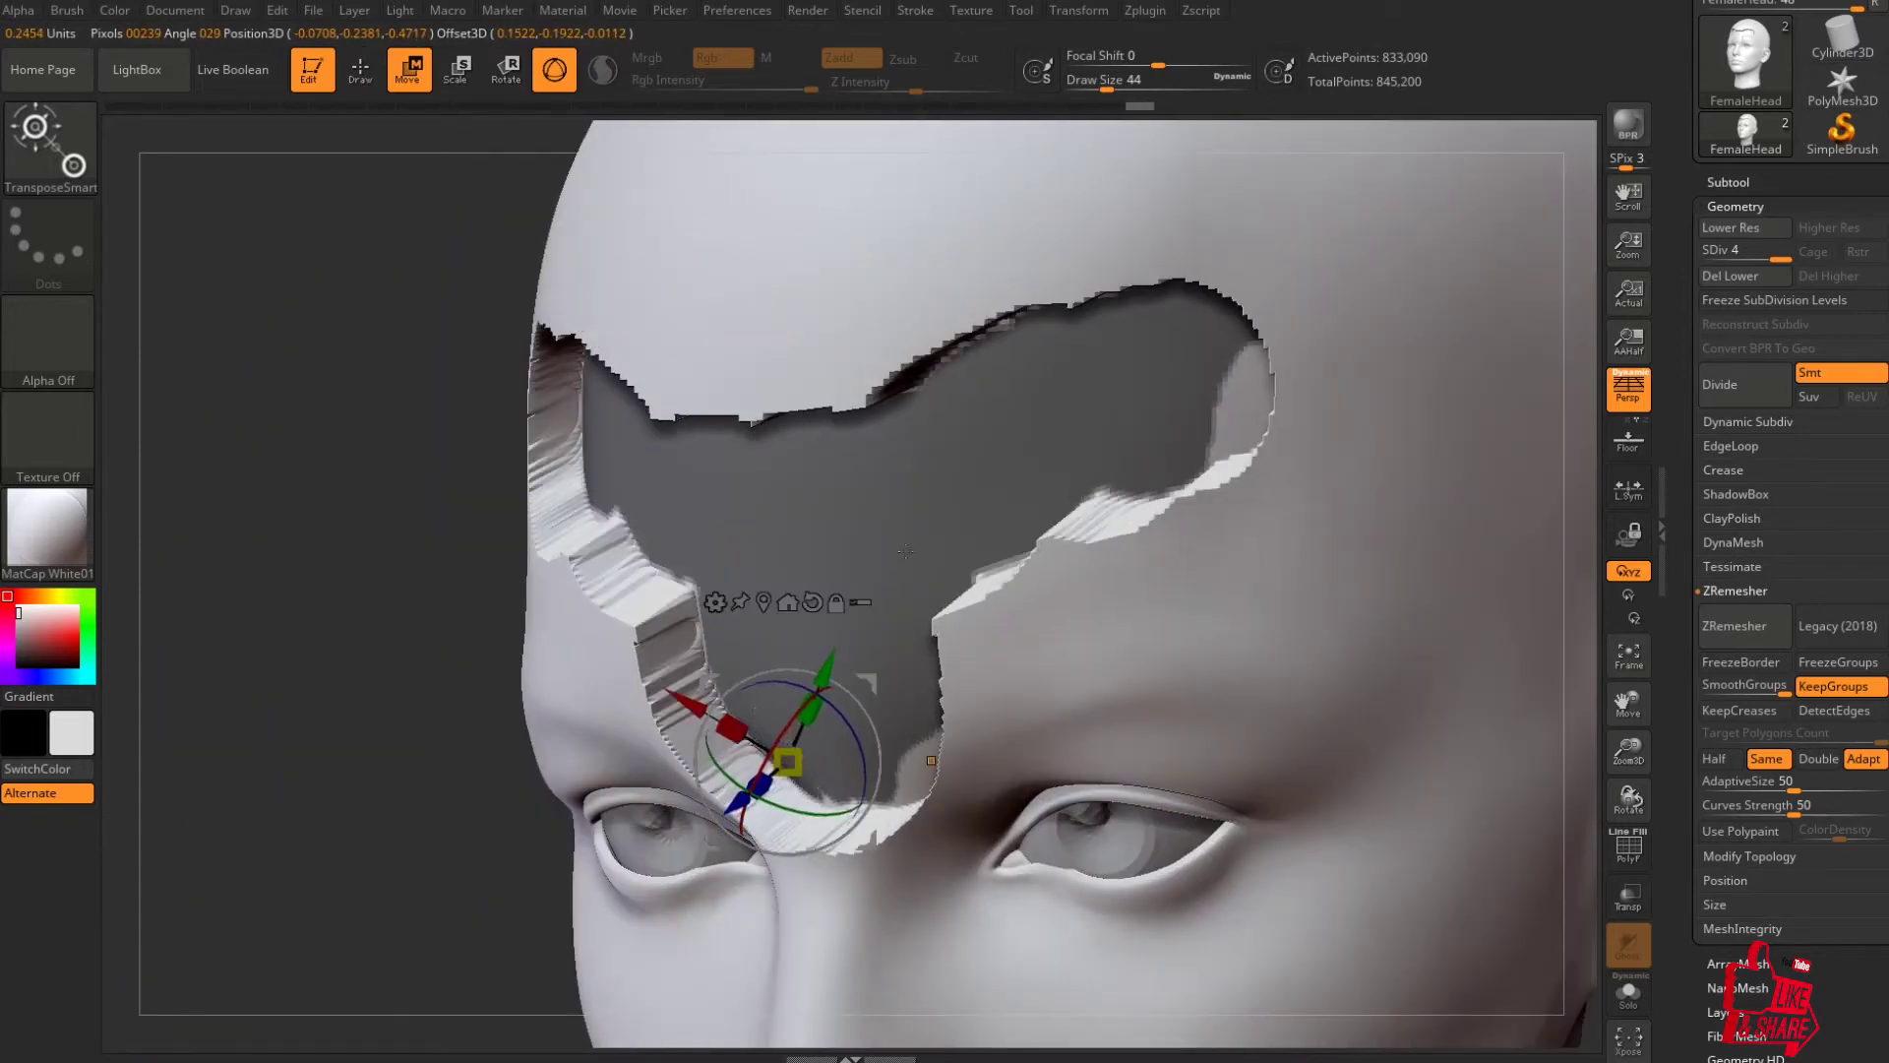
{"action": "left_click_drag", "start_coordinate": [246, 523], "coordinate": [332, 527]}
{"action": "left_click_drag", "start_coordinate": [934, 760], "coordinate": [926, 769]}
{"action": "left_click_drag", "start_coordinate": [937, 644], "coordinate": [946, 758]}
{"action": "key", "text": "ctrl+z"}
{"action": "key", "text": "ctrl+z"}
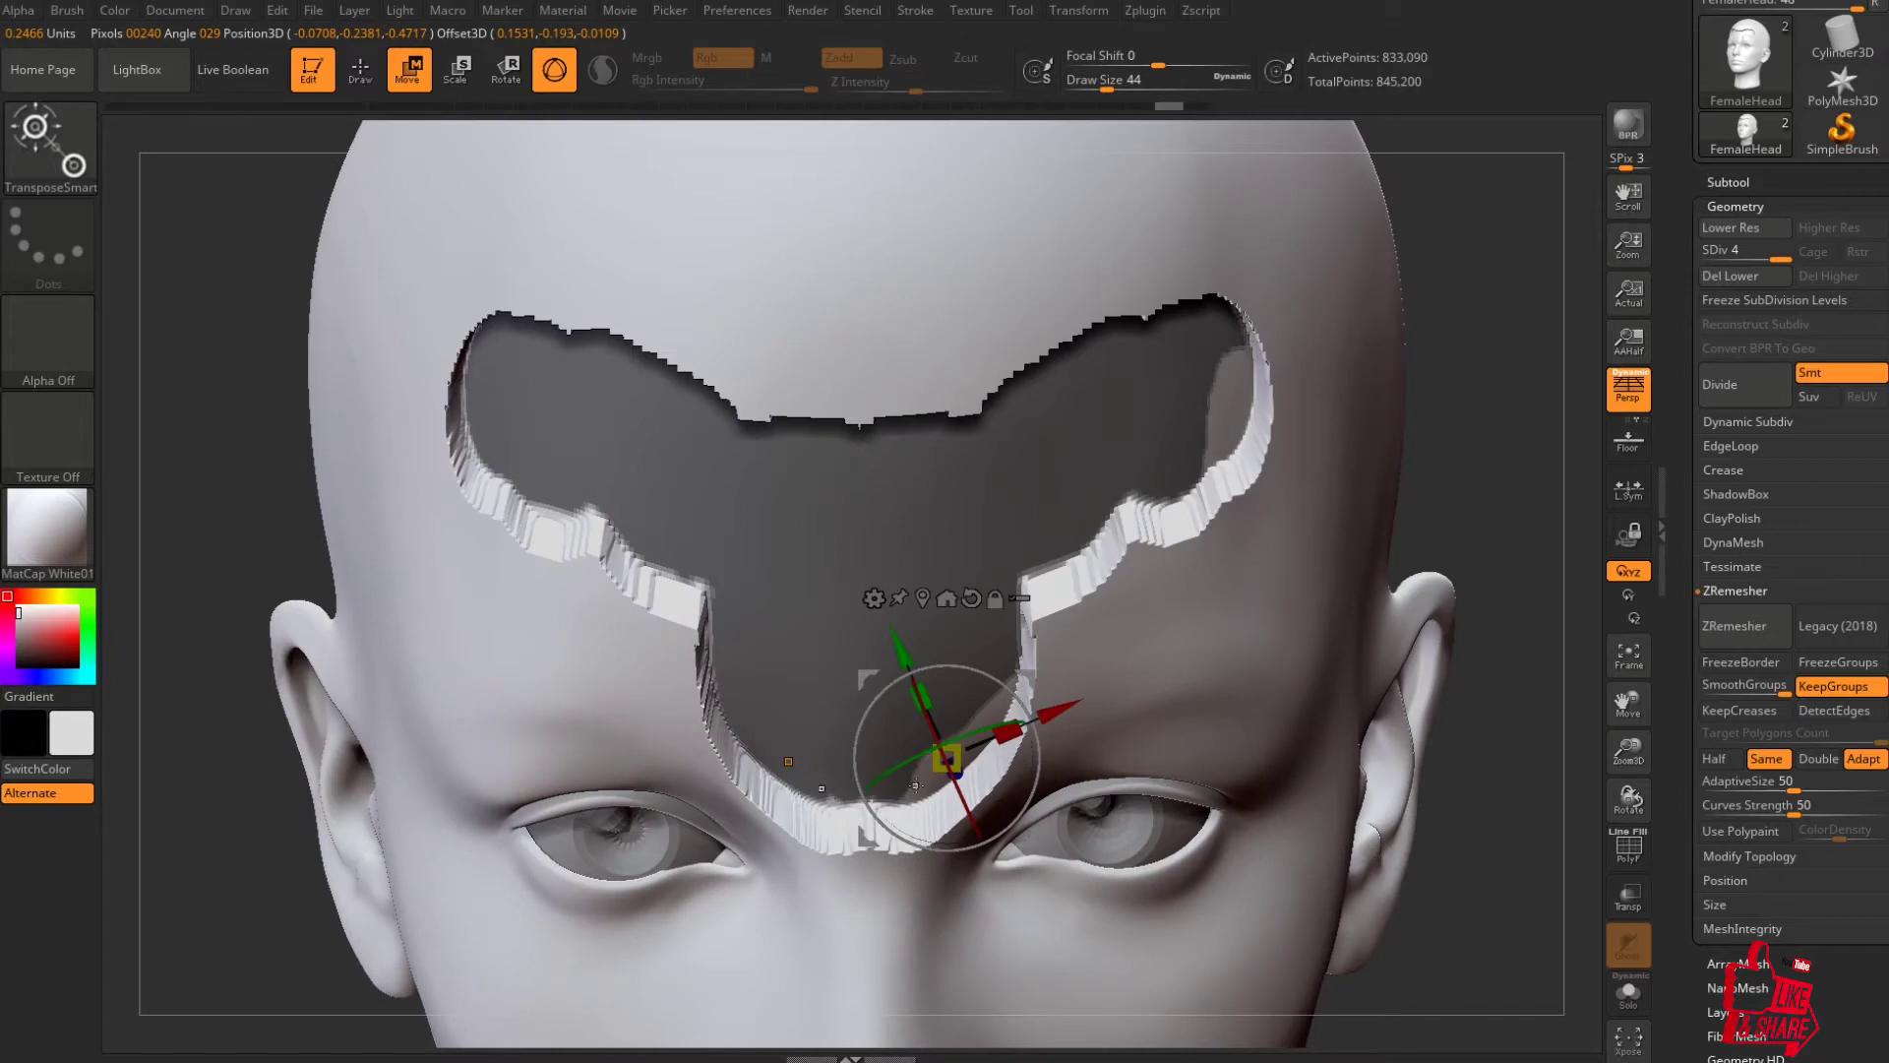
{"action": "left_click", "coordinate": [915, 785], "text": "alt"}
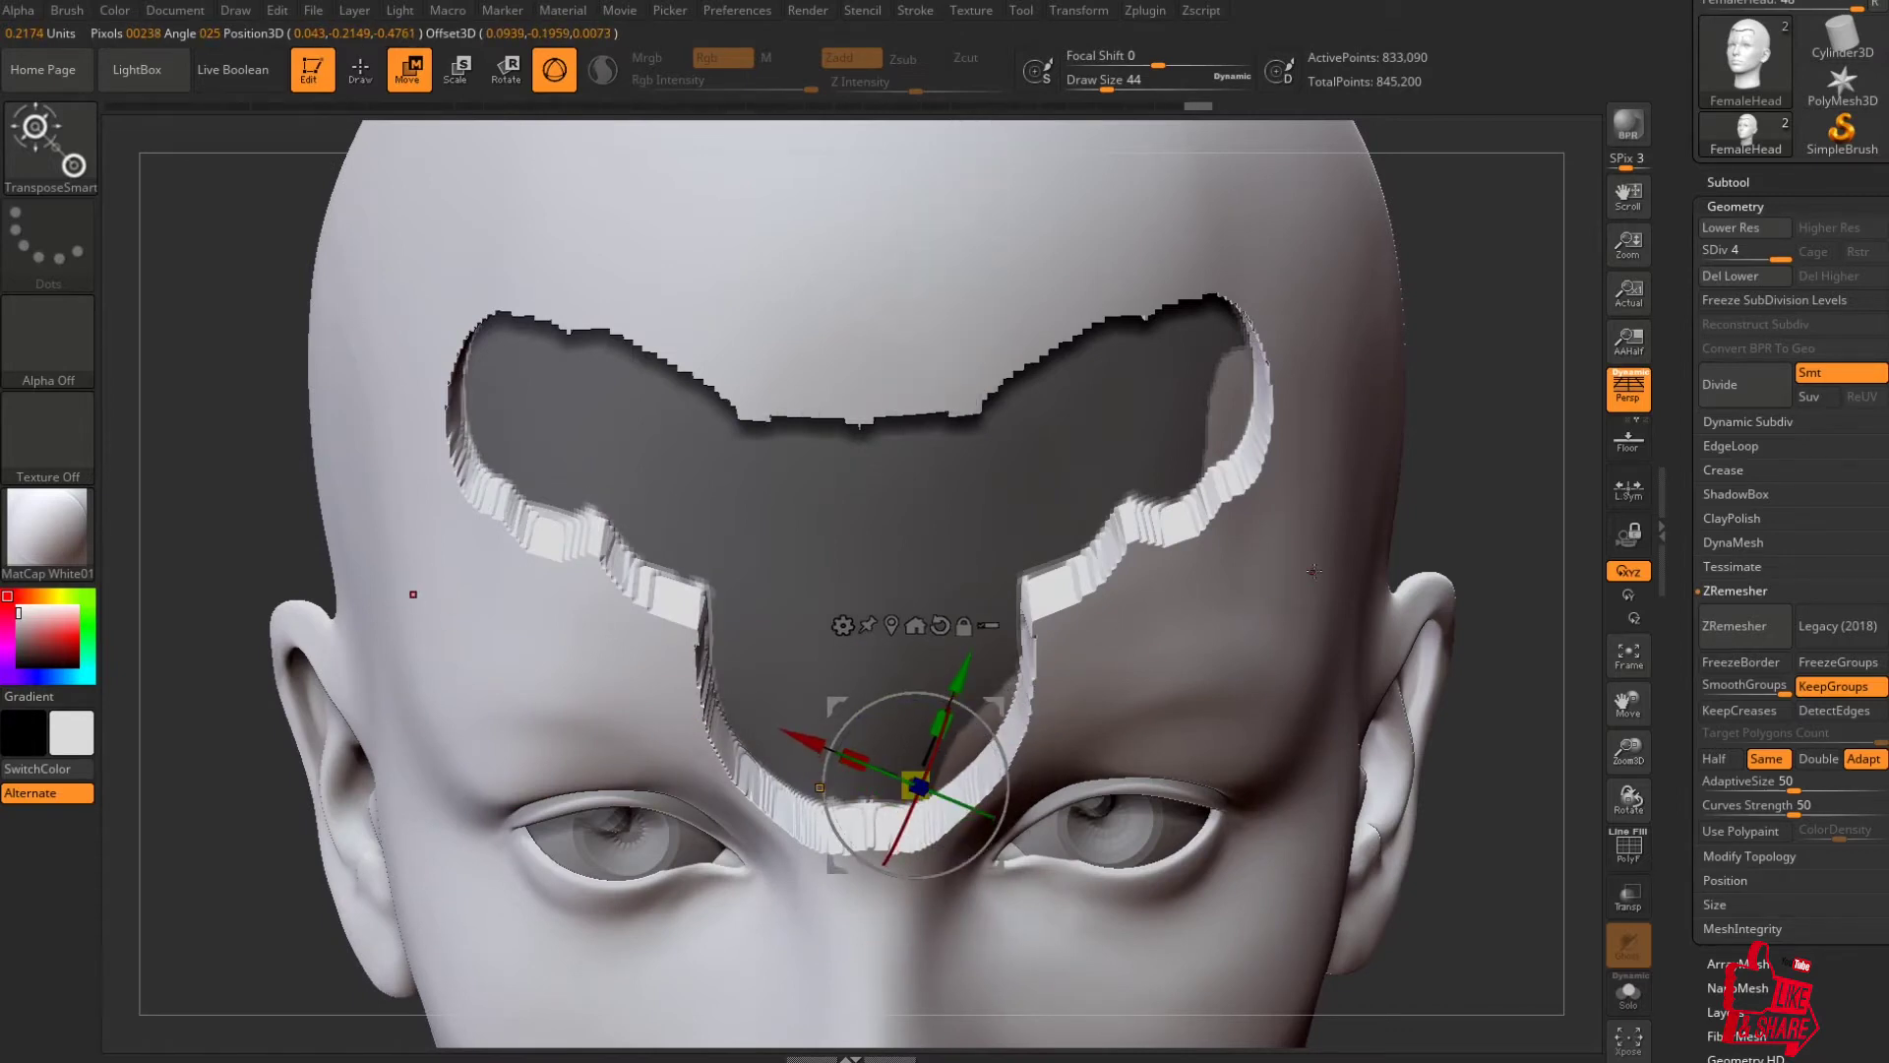
Smart-mask the remaining unmasked areas at the recessed panel's lower tip and the end of its side arm.
{"action": "right_click_drag", "start_coordinate": [1312, 573], "coordinate": [1298, 482]}
{"action": "right_click_drag", "start_coordinate": [1264, 640], "coordinate": [1255, 602], "text": "ctrl"}
{"action": "left_click_drag", "start_coordinate": [1255, 602], "coordinate": [1146, 675]}
{"action": "key", "text": "ctrl+z"}
{"action": "right_click_drag", "start_coordinate": [1302, 646], "coordinate": [1234, 669]}
{"action": "key", "text": "ctrl+z"}
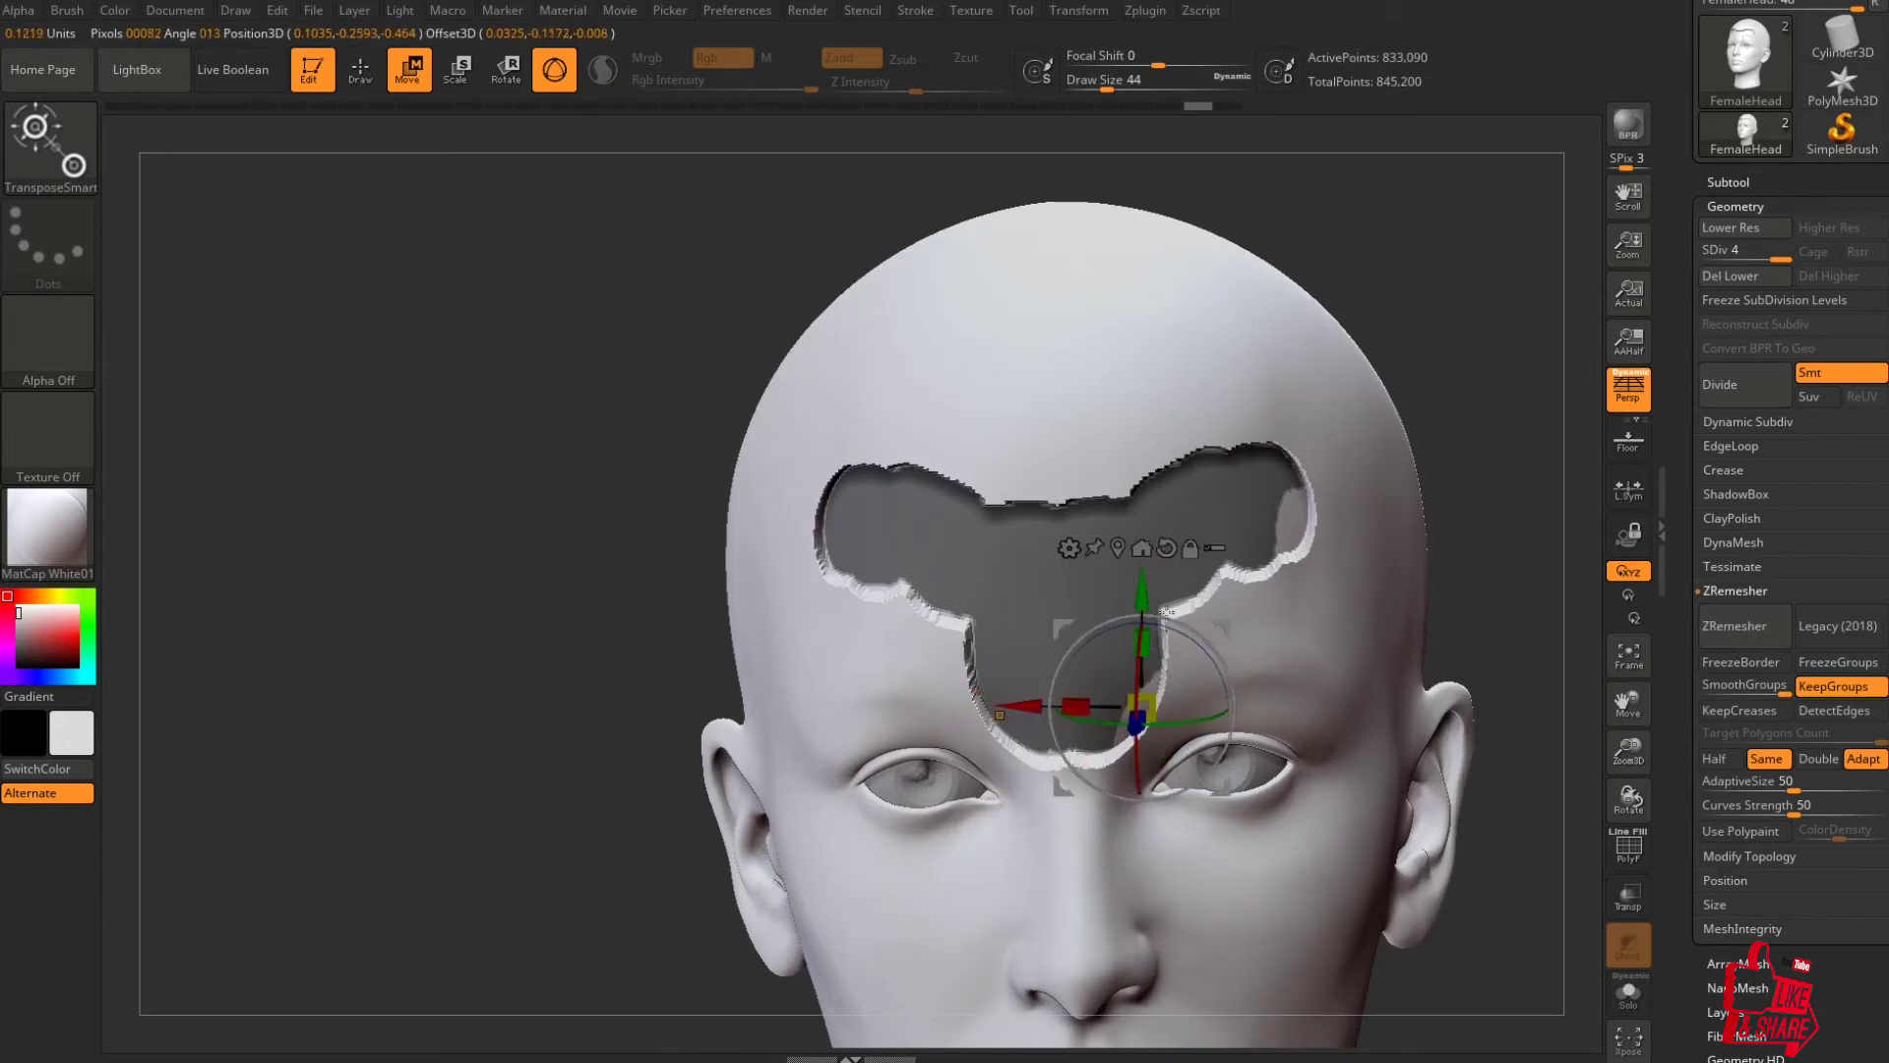
{"action": "left_click_drag", "start_coordinate": [1166, 612], "coordinate": [1202, 441]}
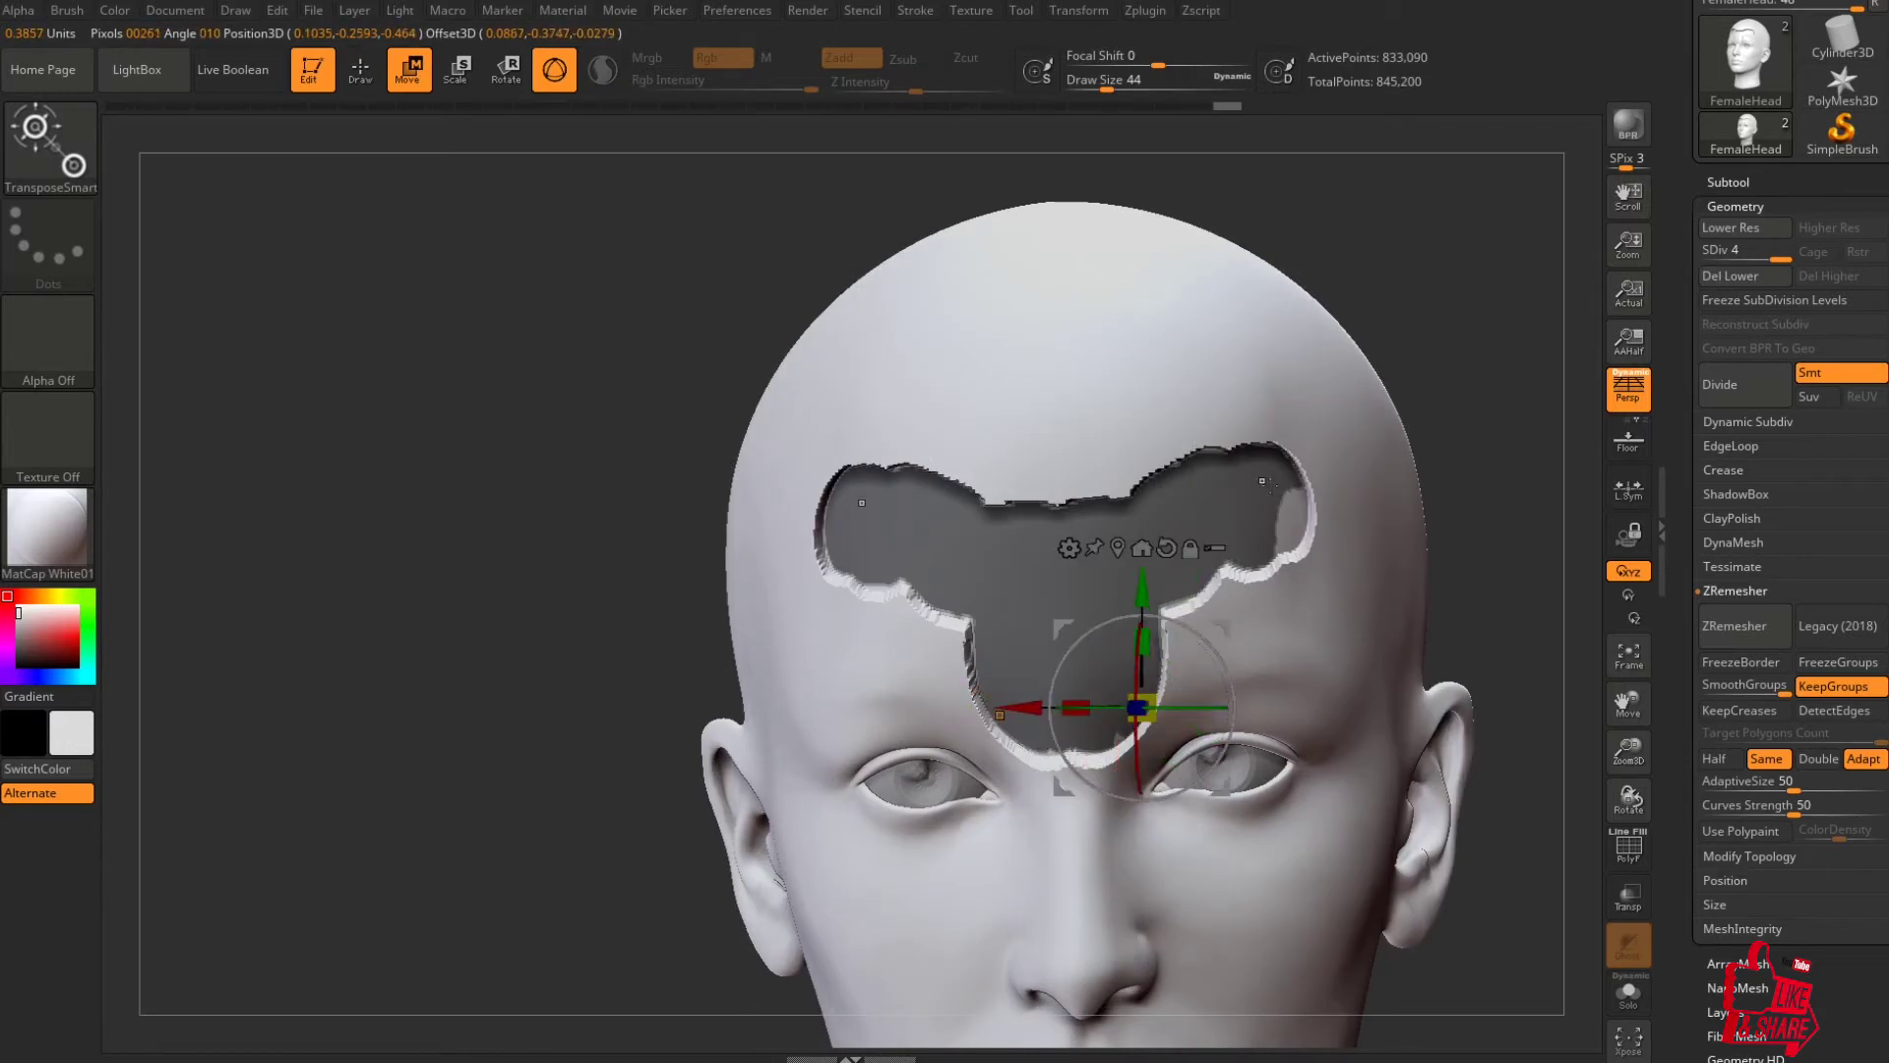
{"action": "left_click", "coordinate": [1283, 526]}
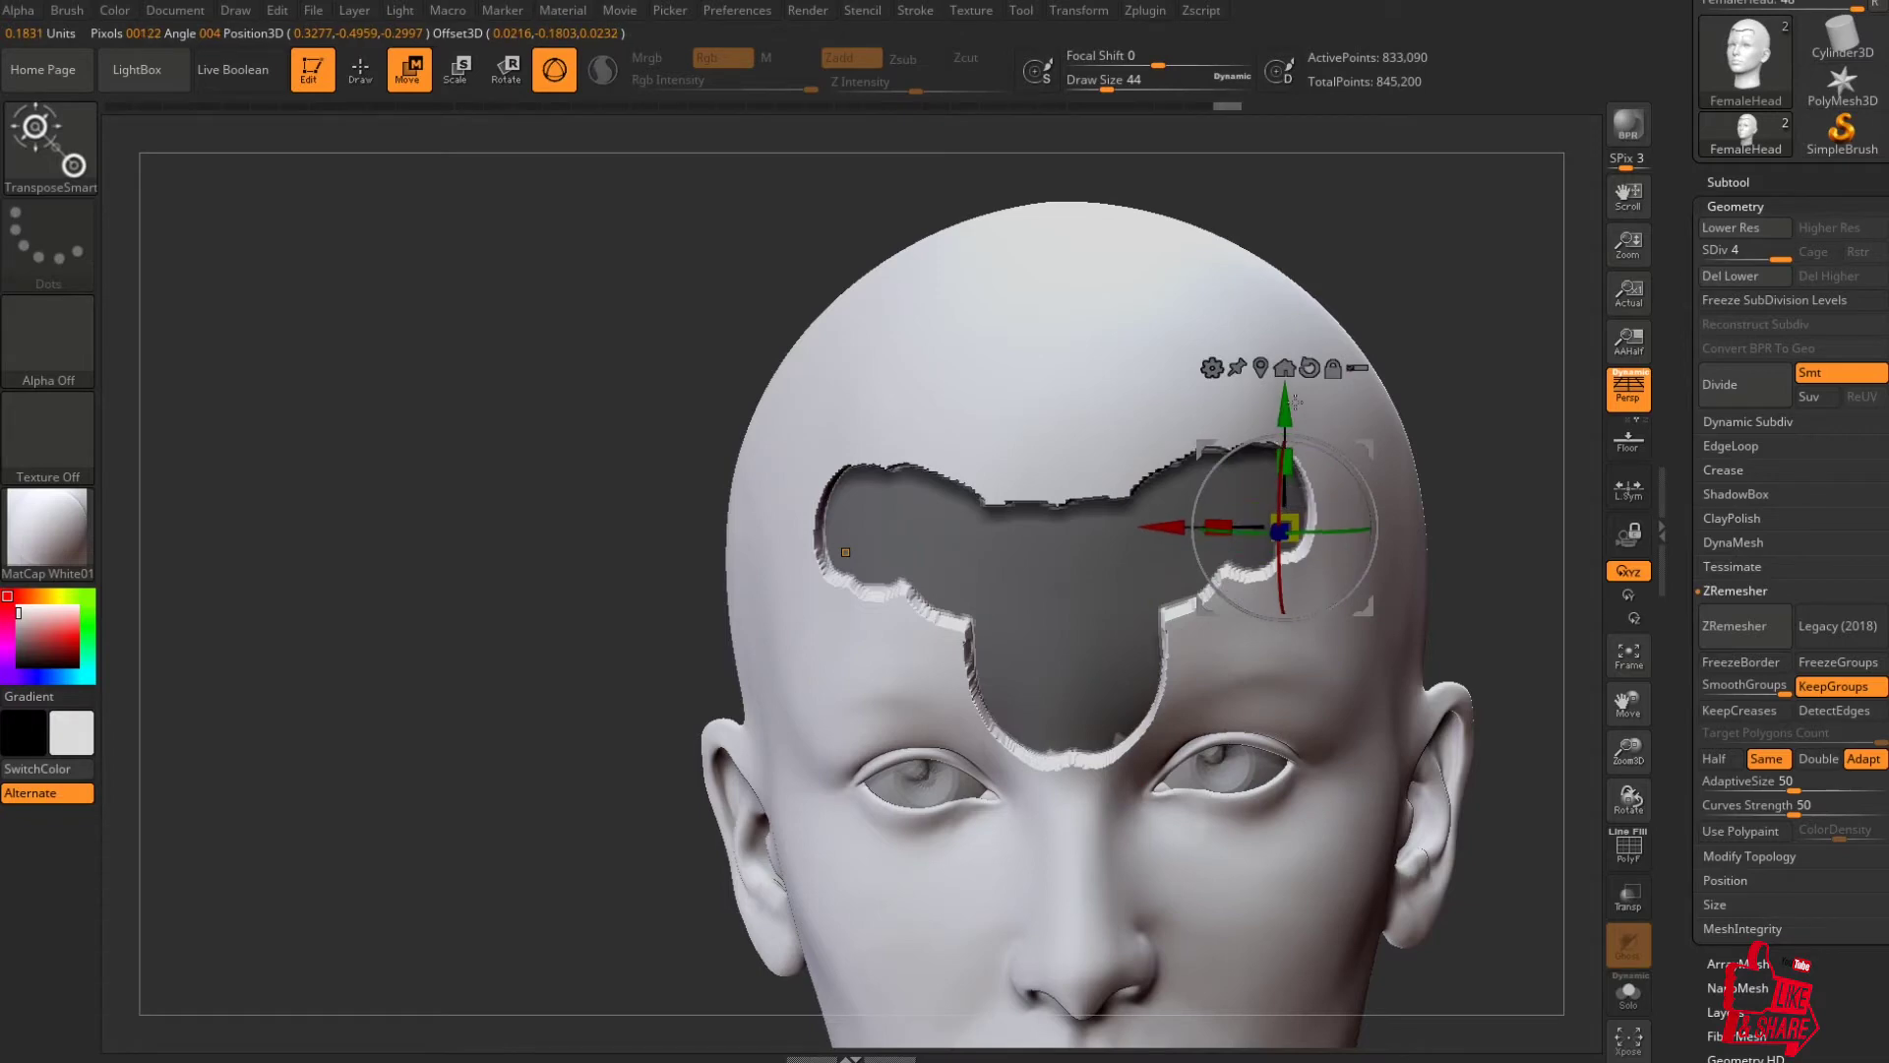
Turn the masked panel into its own polygroup, check it with the polyframe shown, and return to Draw mode with the polyframe hidden.
{"action": "left_click_drag", "start_coordinate": [587, 457], "coordinate": [567, 385]}
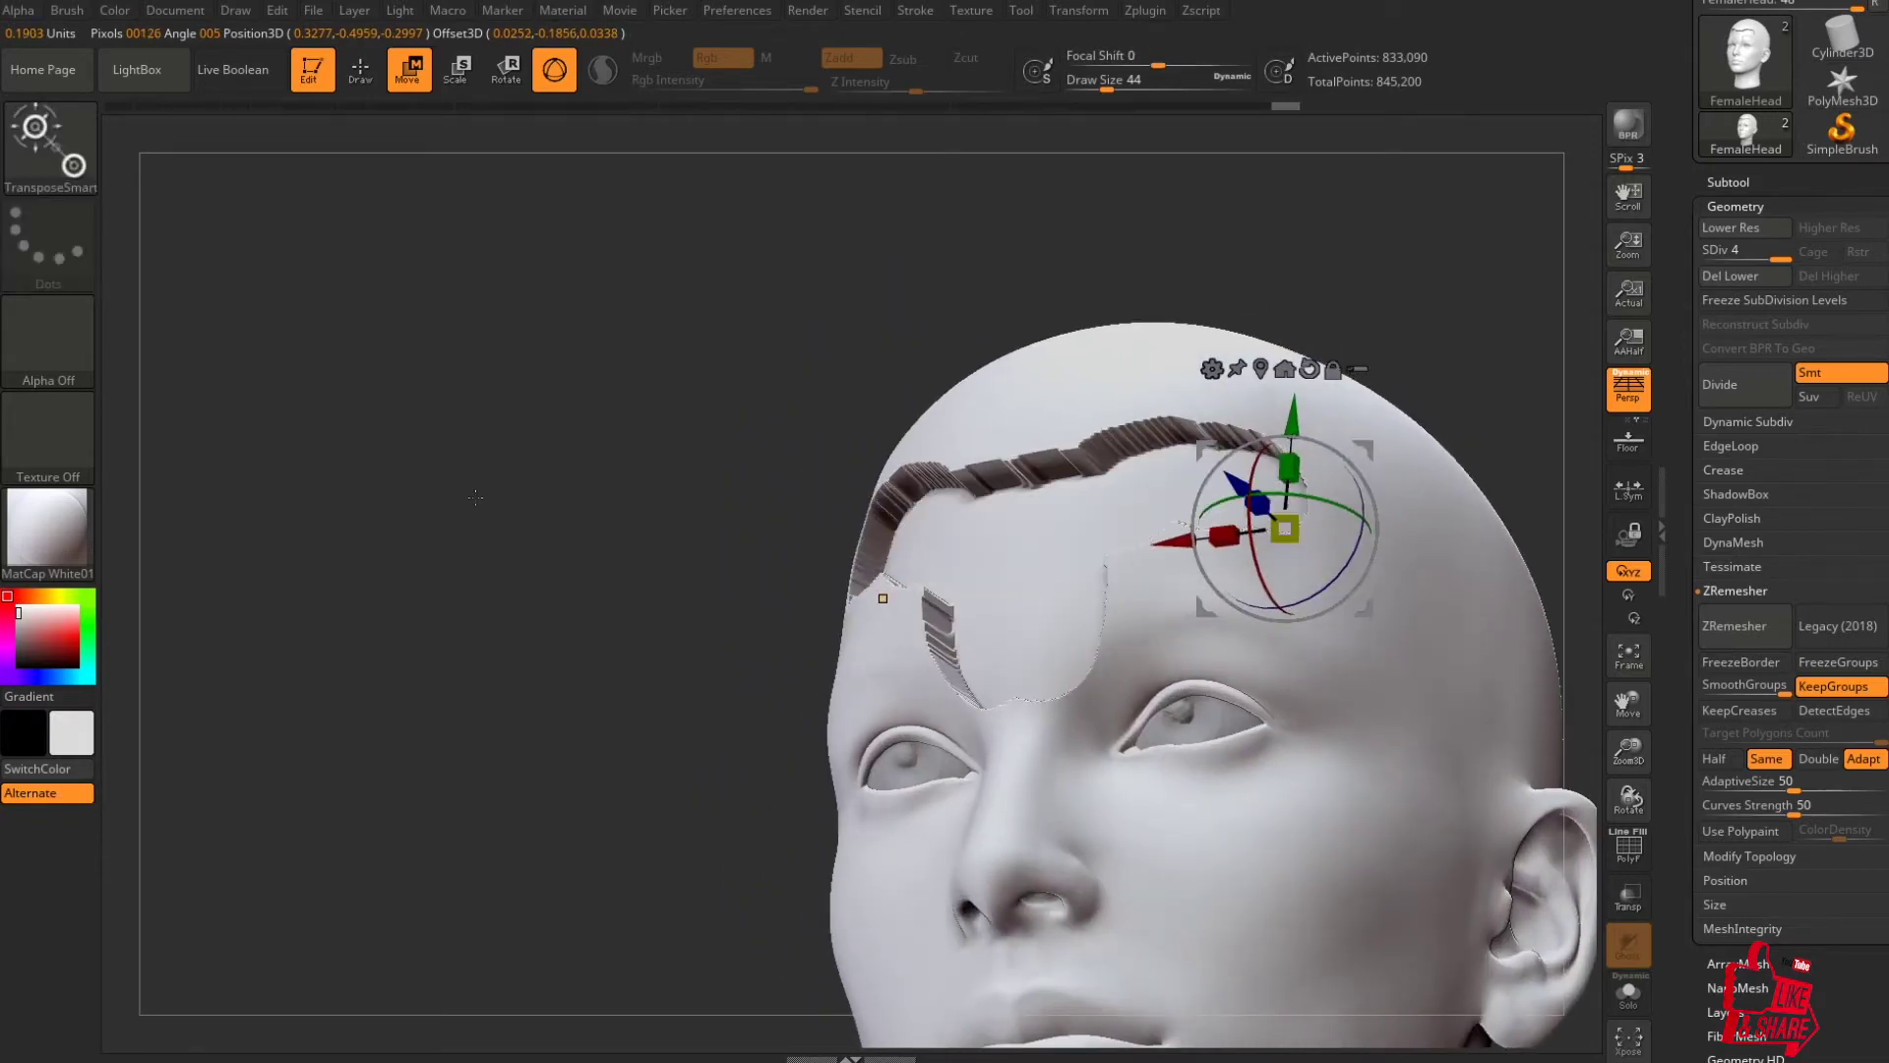
{"action": "key", "text": "shift+f"}
{"action": "mouse_move", "coordinate": [475, 497]}
{"action": "left_mouse_down"}
{"action": "mouse_move", "coordinate": [400, 562]}
{"action": "mouse_move", "coordinate": [379, 493]}
{"action": "mouse_move", "coordinate": [406, 513]}
{"action": "mouse_move", "coordinate": [354, 651]}
{"action": "mouse_move", "coordinate": [432, 644]}
{"action": "mouse_move", "coordinate": [352, 577]}
{"action": "left_mouse_up"}
{"action": "key", "text": "q"}
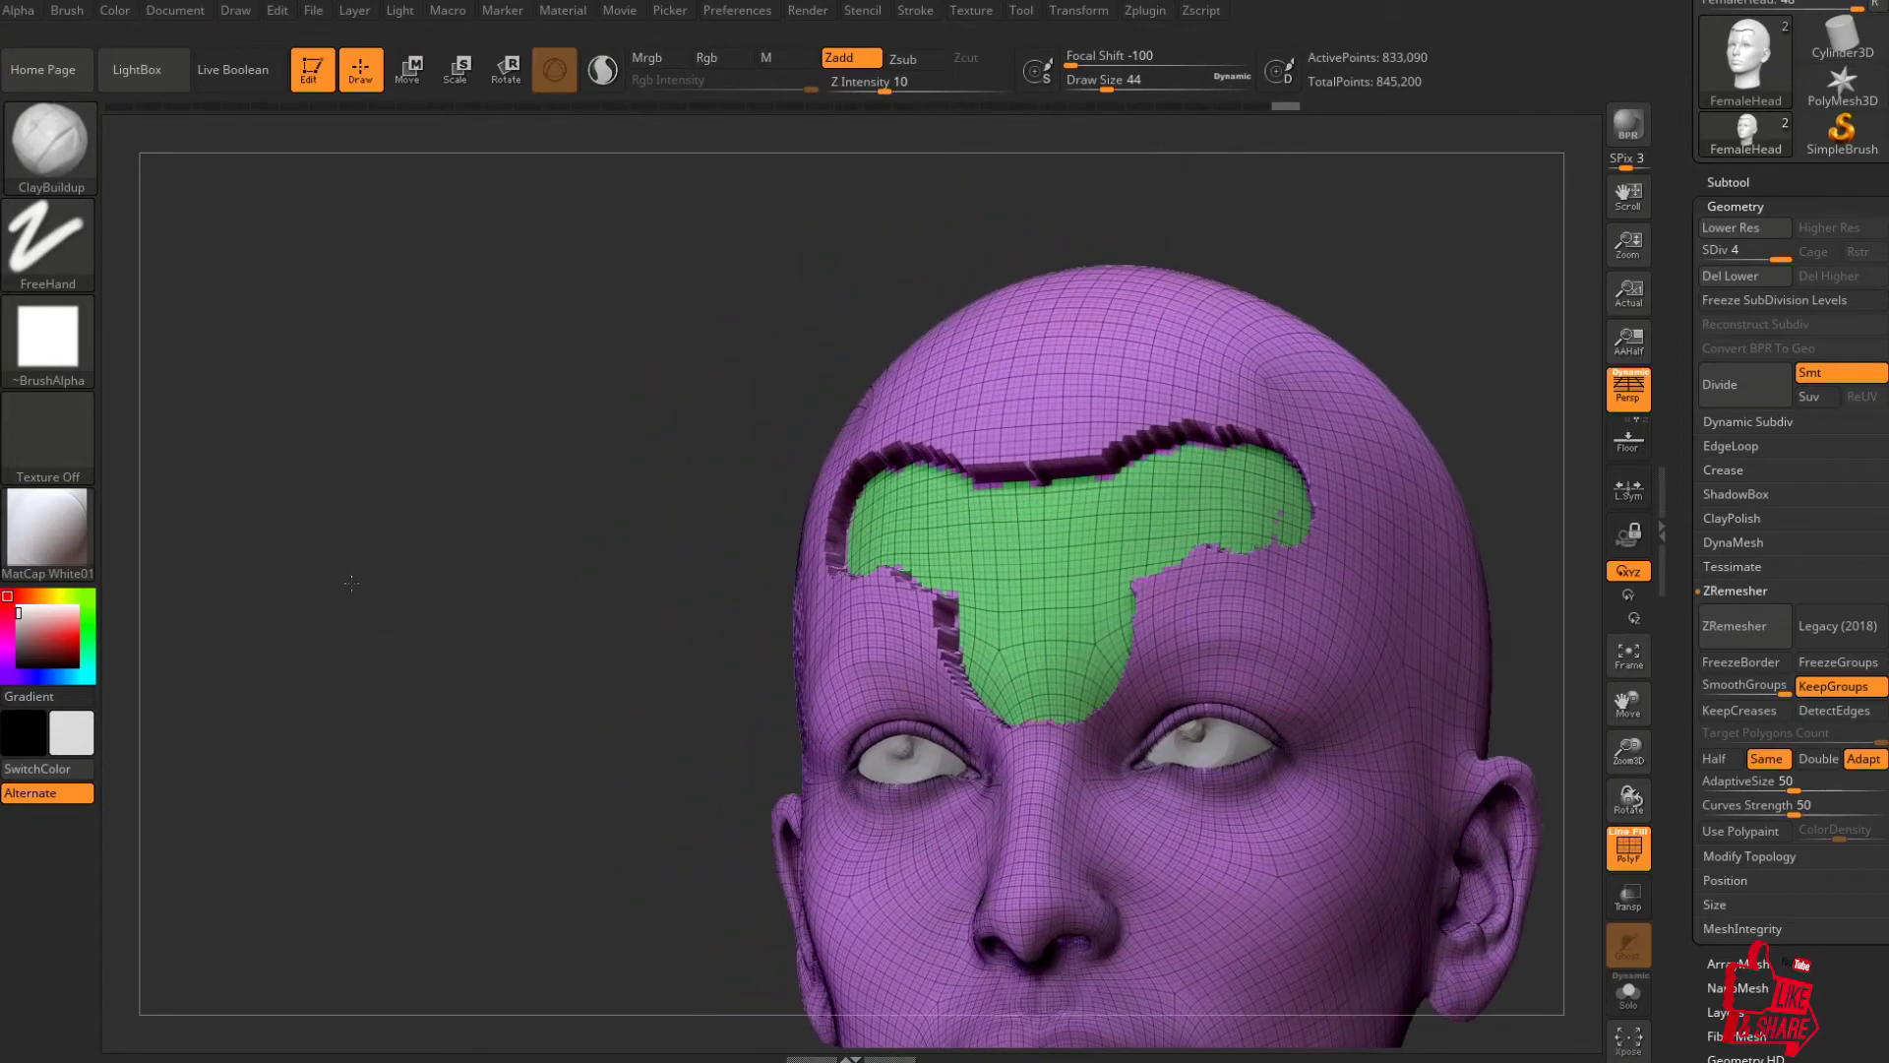
{"action": "mouse_move", "coordinate": [590, 487]}
{"action": "left_mouse_down"}
{"action": "mouse_move", "coordinate": [567, 490]}
{"action": "mouse_move", "coordinate": [600, 487]}
{"action": "left_mouse_up"}
{"action": "key", "text": "shift+f"}
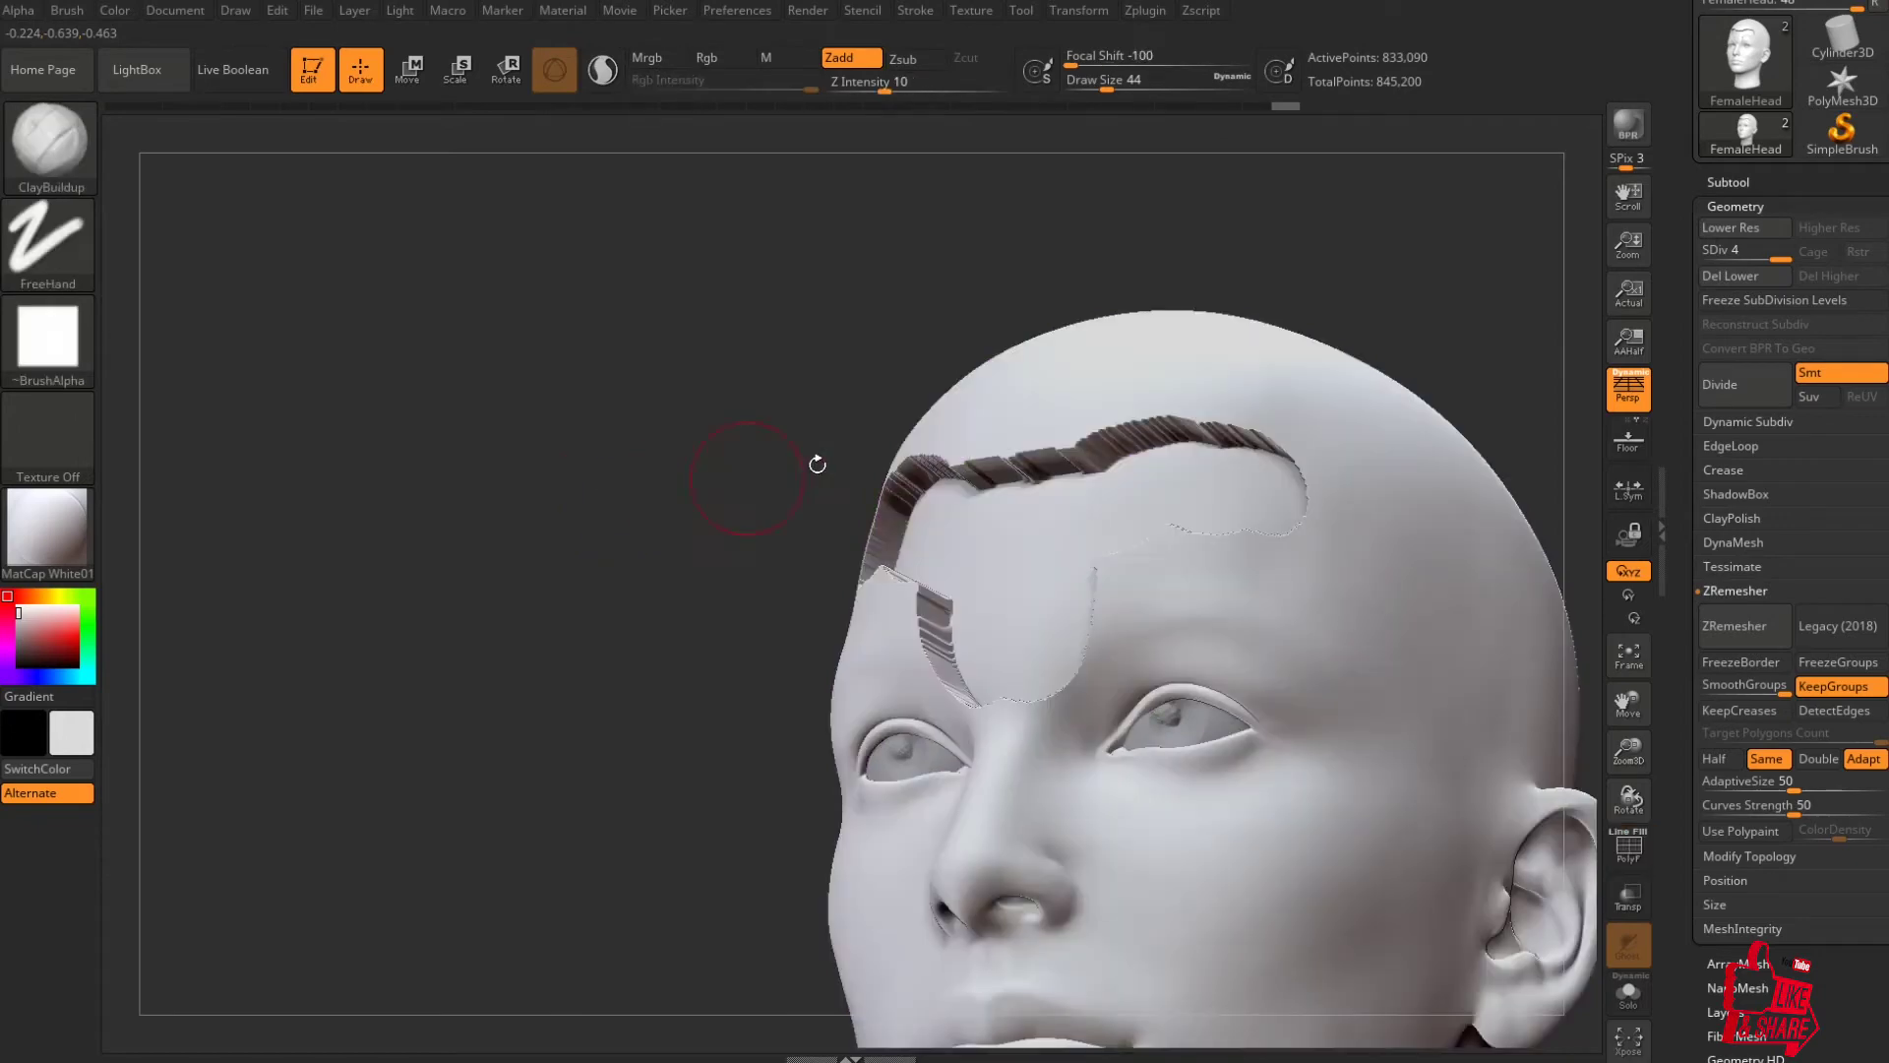
Paint a freehand mask across the top of the head with MaskPen, then clear it.
{"action": "mouse_move", "coordinate": [1059, 386]}
{"action": "left_mouse_down", "text": "ctrl+shift"}
{"action": "mouse_move", "coordinate": [1223, 265]}
{"action": "mouse_move", "coordinate": [1037, 312]}
{"action": "mouse_move", "coordinate": [1046, 371]}
{"action": "mouse_move", "coordinate": [1107, 305]}
{"action": "mouse_move", "coordinate": [1245, 327]}
{"action": "mouse_move", "coordinate": [1107, 320]}
{"action": "mouse_move", "coordinate": [1368, 425]}
{"action": "left_mouse_up", "text": "ctrl+shift"}
{"action": "left_click", "coordinate": [869, 364], "text": "ctrl+shift"}
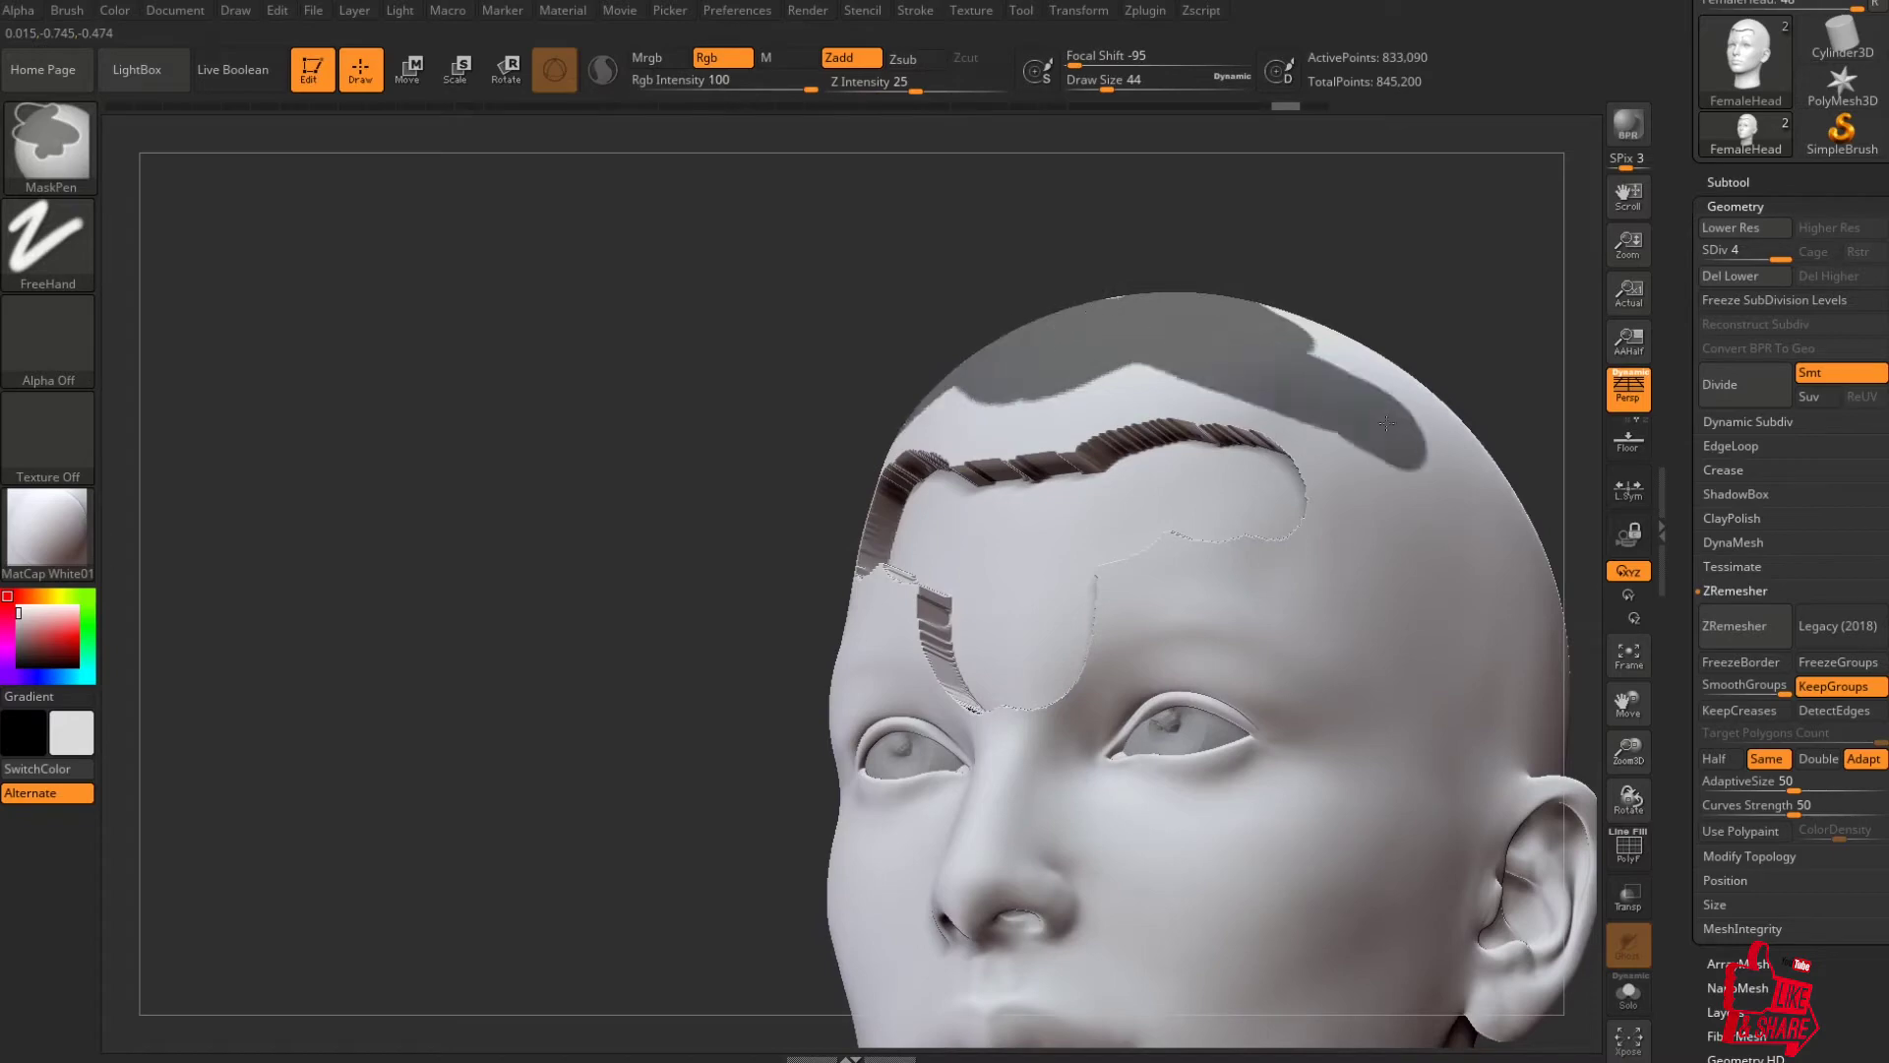
Choose the TransposeSmartMask brush and smart-mask outward from the temple over the side and crown of the head.
{"action": "left_click", "coordinate": [47, 148]}
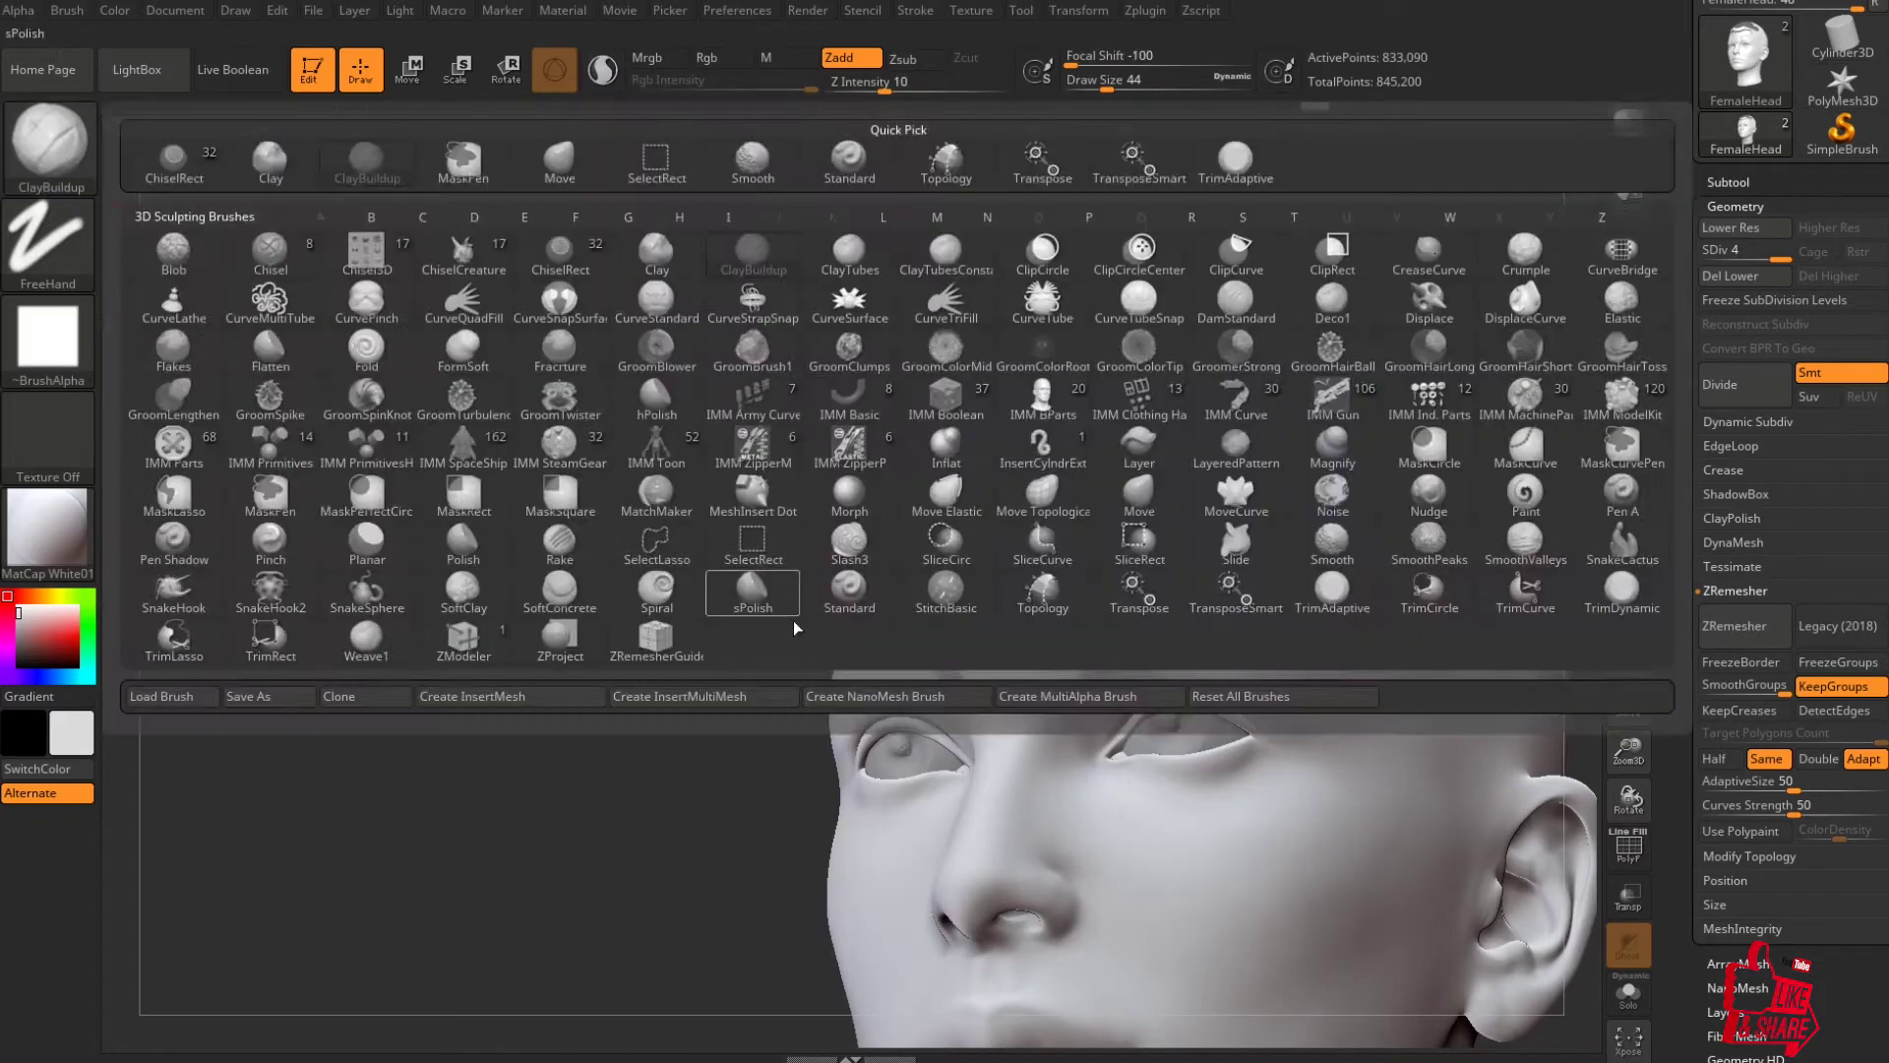
{"action": "left_click", "coordinate": [1188, 603]}
{"action": "left_click", "coordinate": [1378, 677]}
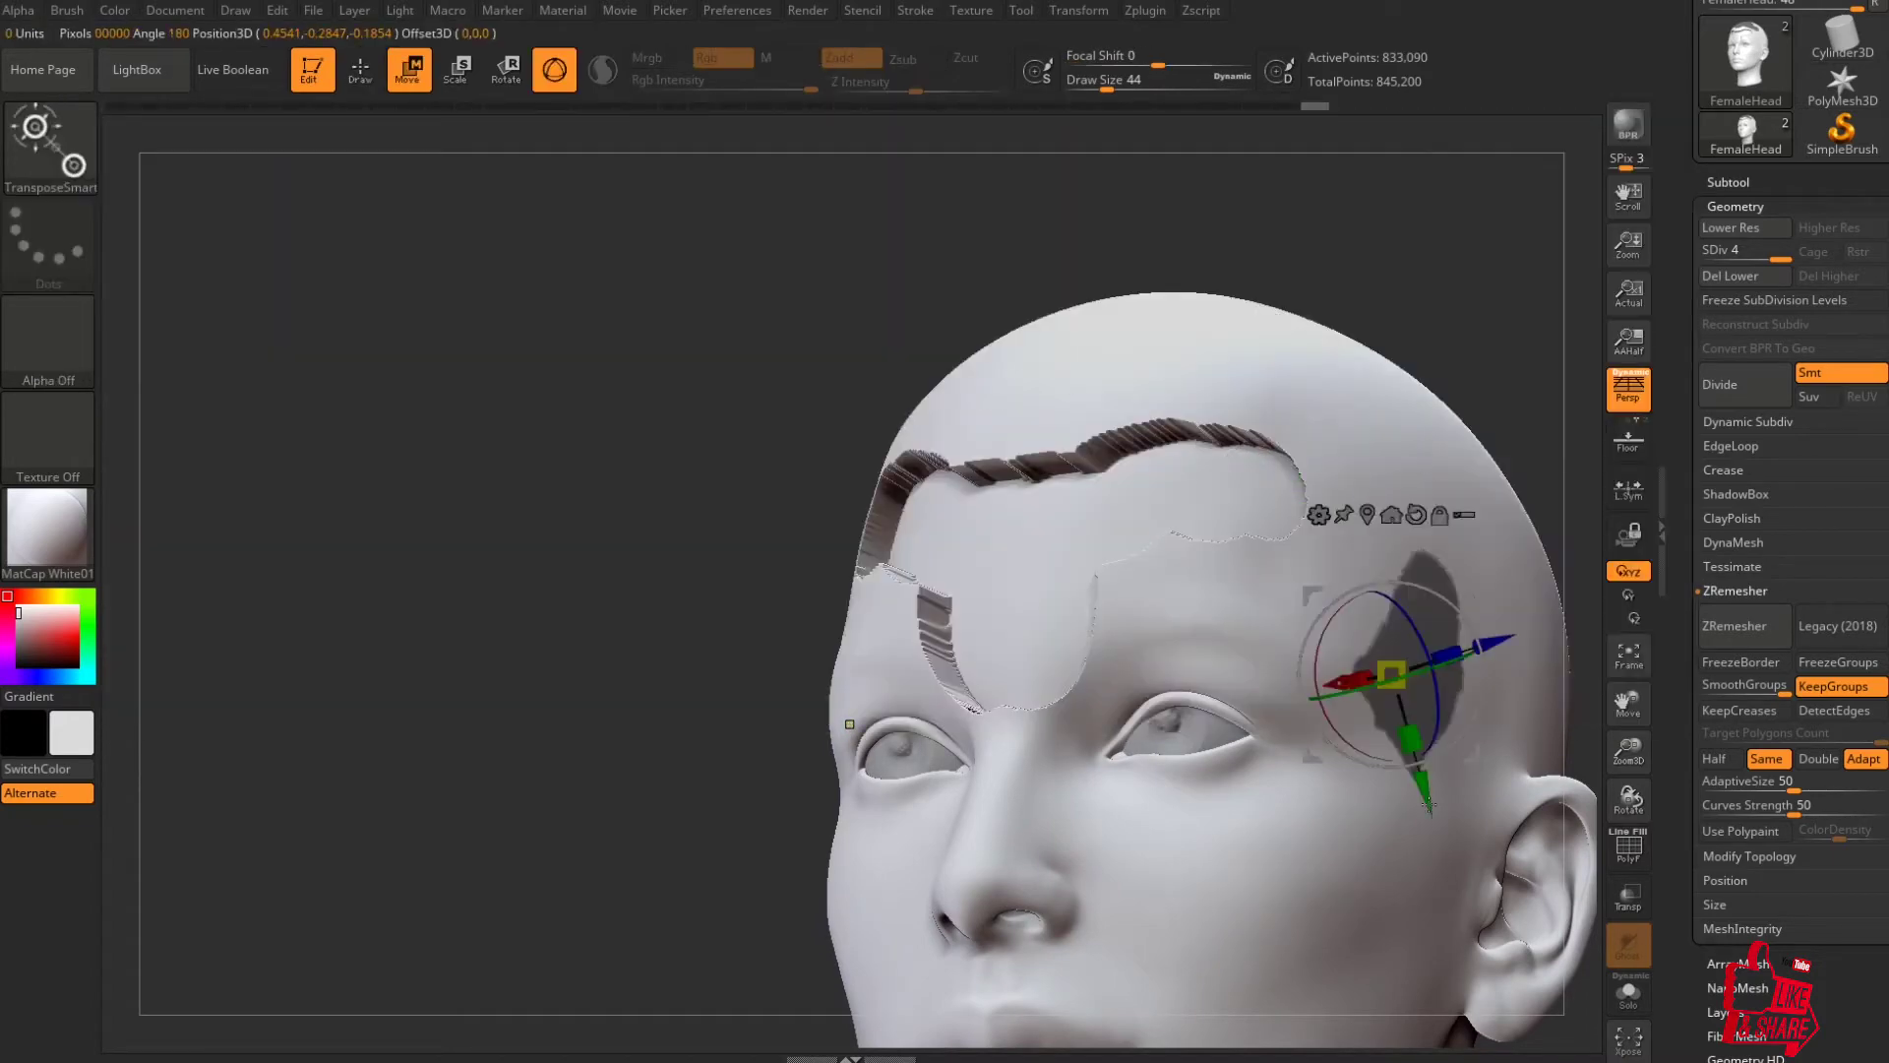
{"action": "left_click_drag", "start_coordinate": [1440, 937], "coordinate": [1448, 938], "text": "ctrl"}
{"action": "left_click_drag", "start_coordinate": [148, 749], "coordinate": [220, 751]}
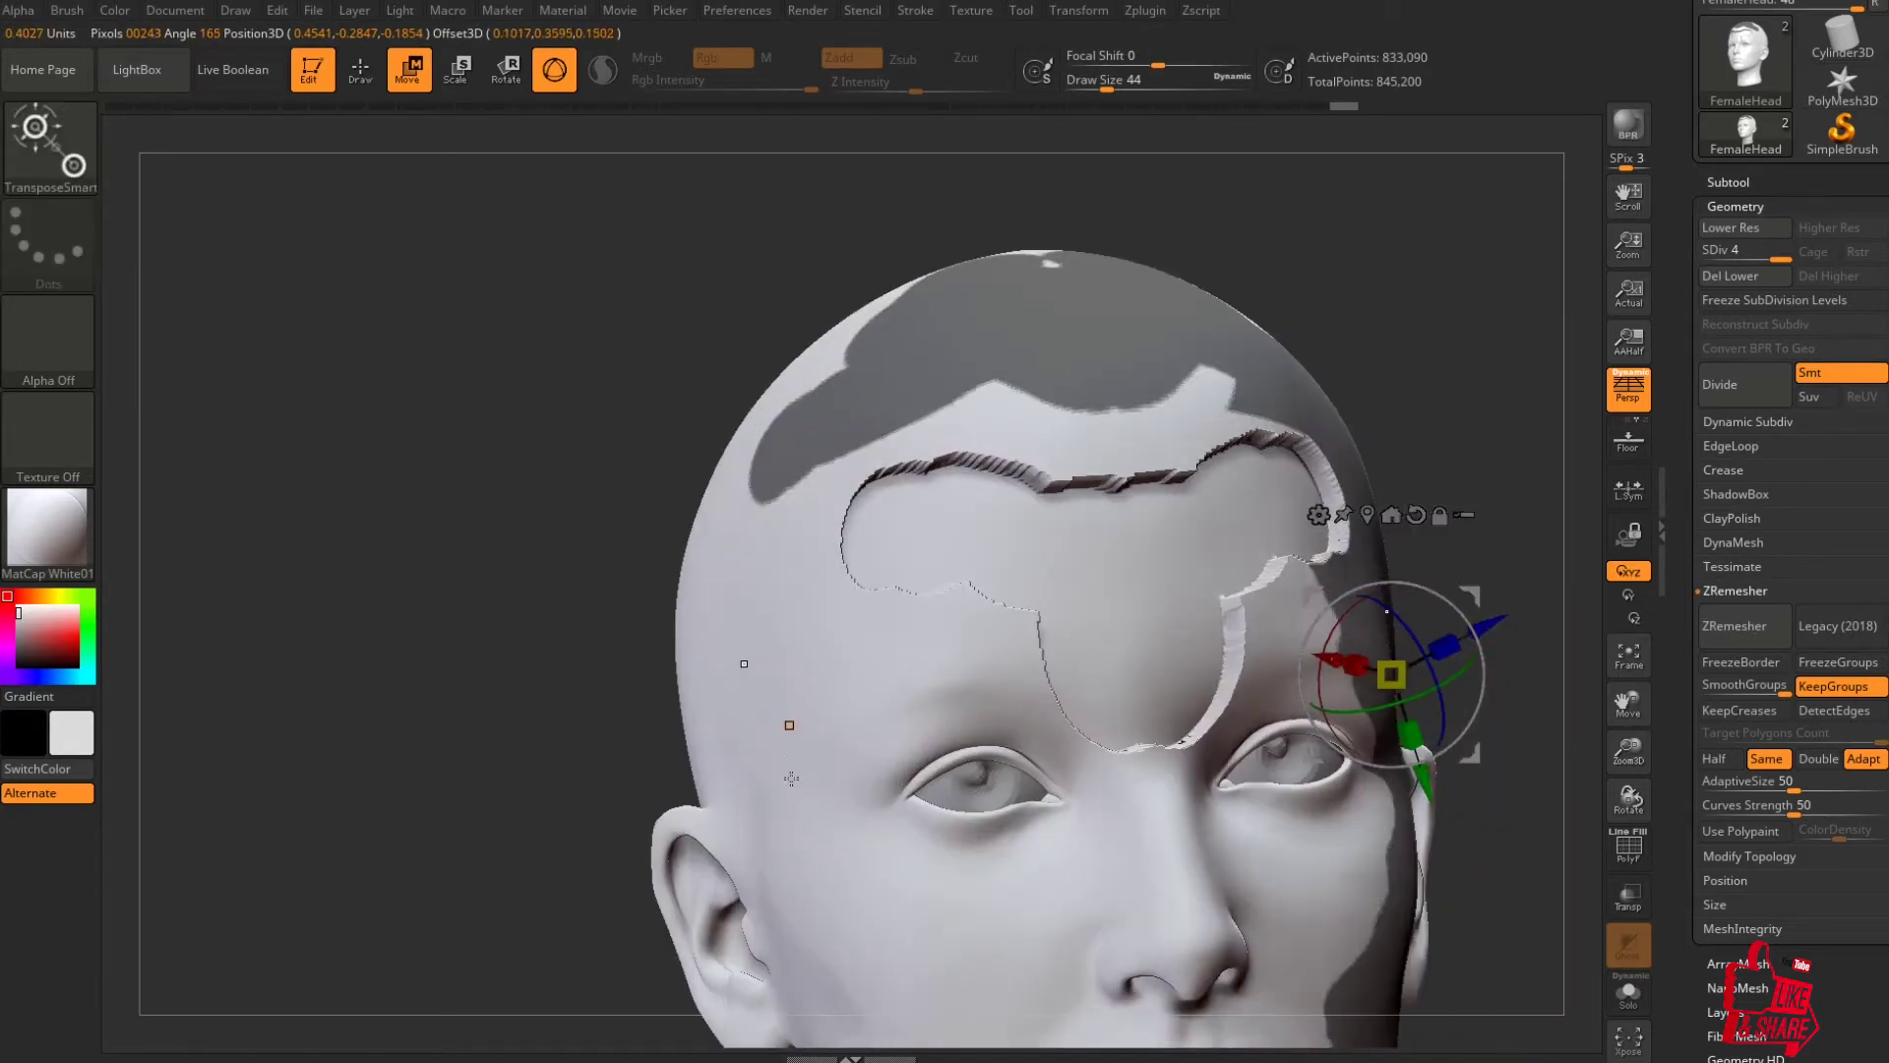
Extend the smart mask from the opposite temple over the rest of the skull, then from the cheek across the face.
{"action": "left_click", "coordinate": [742, 667]}
{"action": "left_click_drag", "start_coordinate": [884, 968], "coordinate": [870, 951], "text": "ctrl"}
{"action": "left_click_drag", "start_coordinate": [600, 885], "coordinate": [512, 900]}
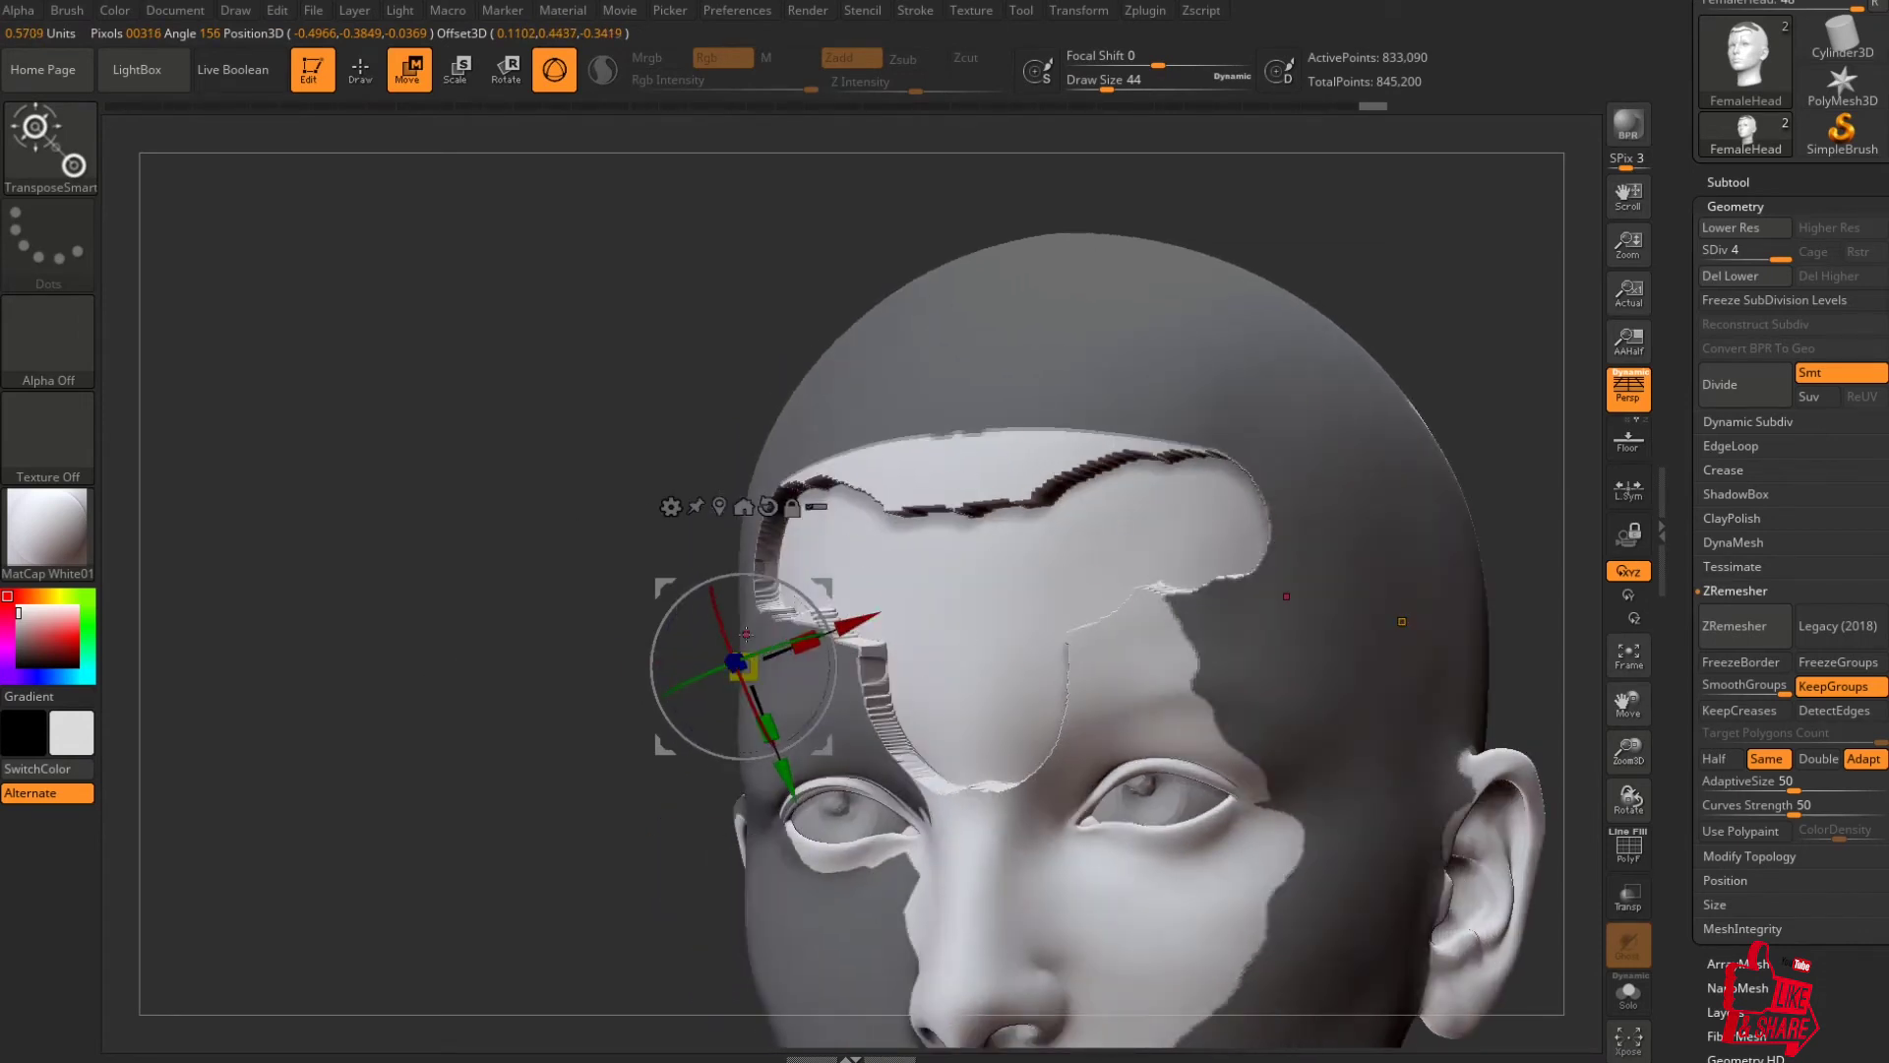
{"action": "right_click_drag", "start_coordinate": [570, 478], "coordinate": [466, 418], "text": "ctrl"}
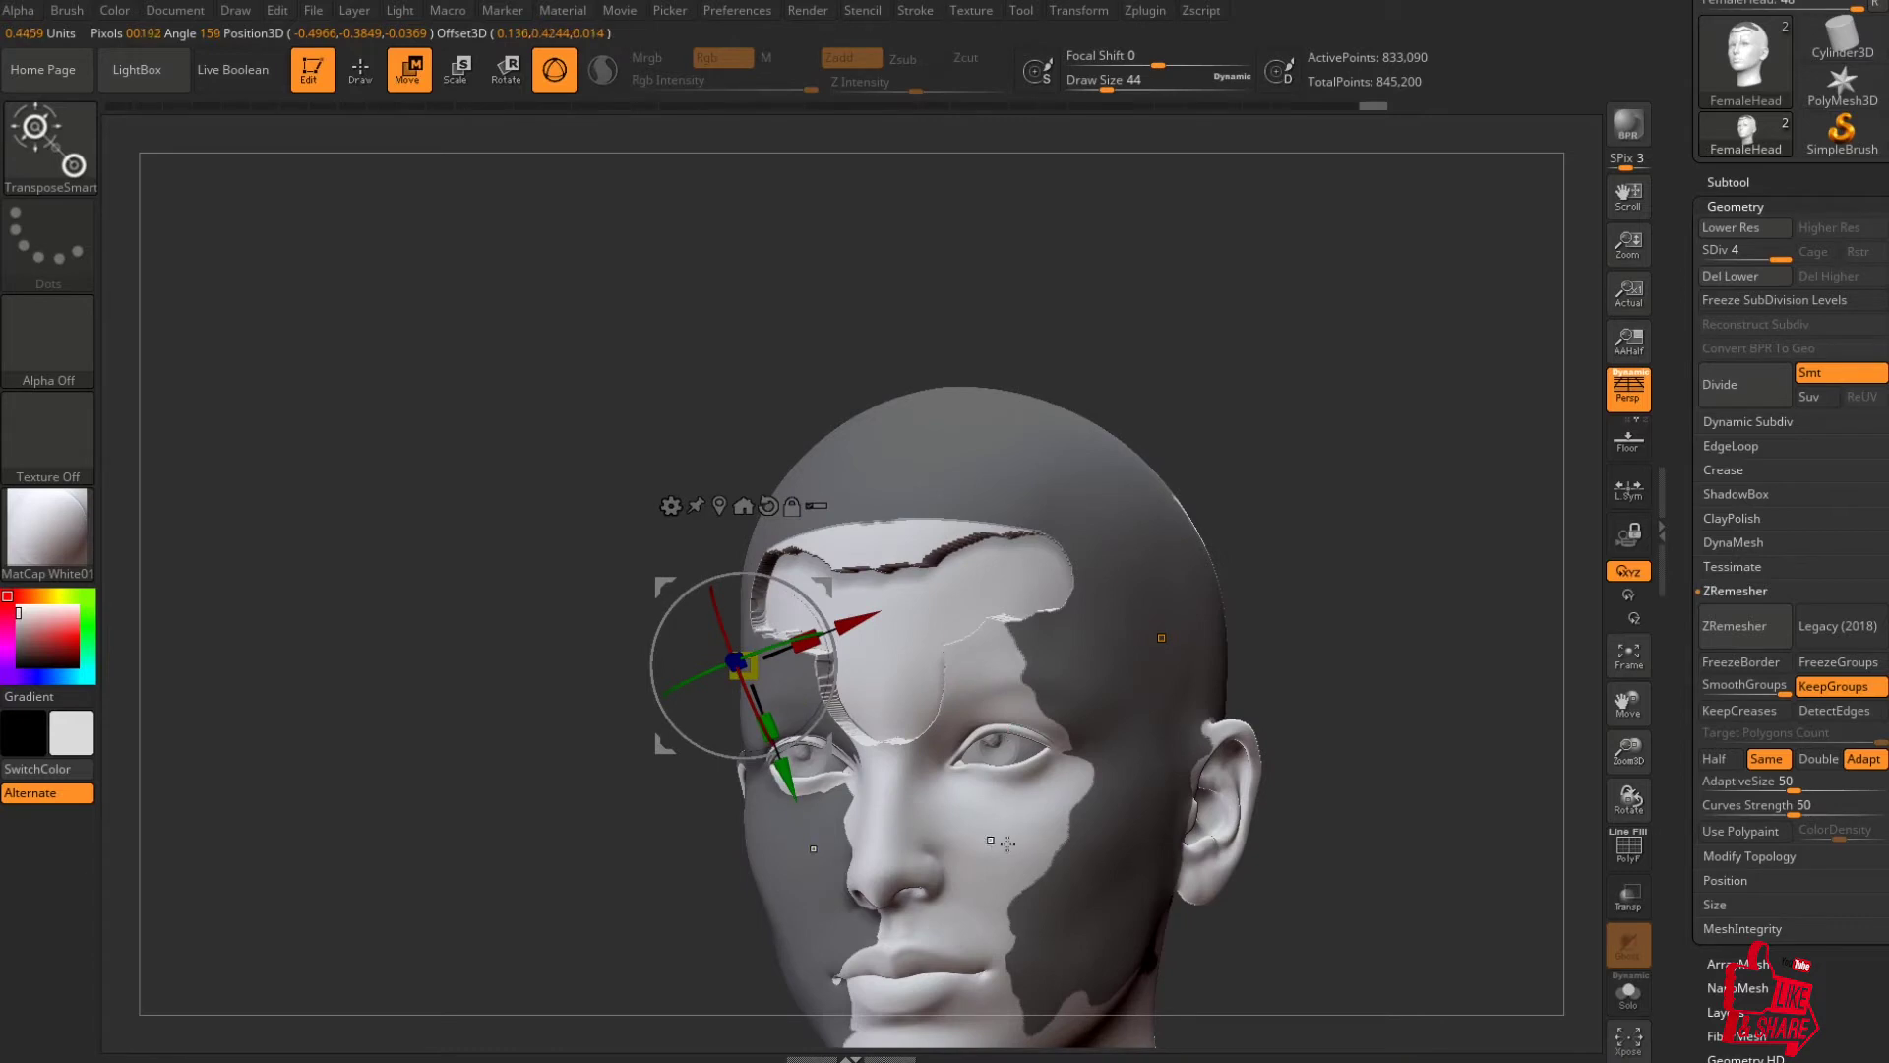
{"action": "left_click_drag", "start_coordinate": [989, 839], "coordinate": [1258, 932], "text": "ctrl"}
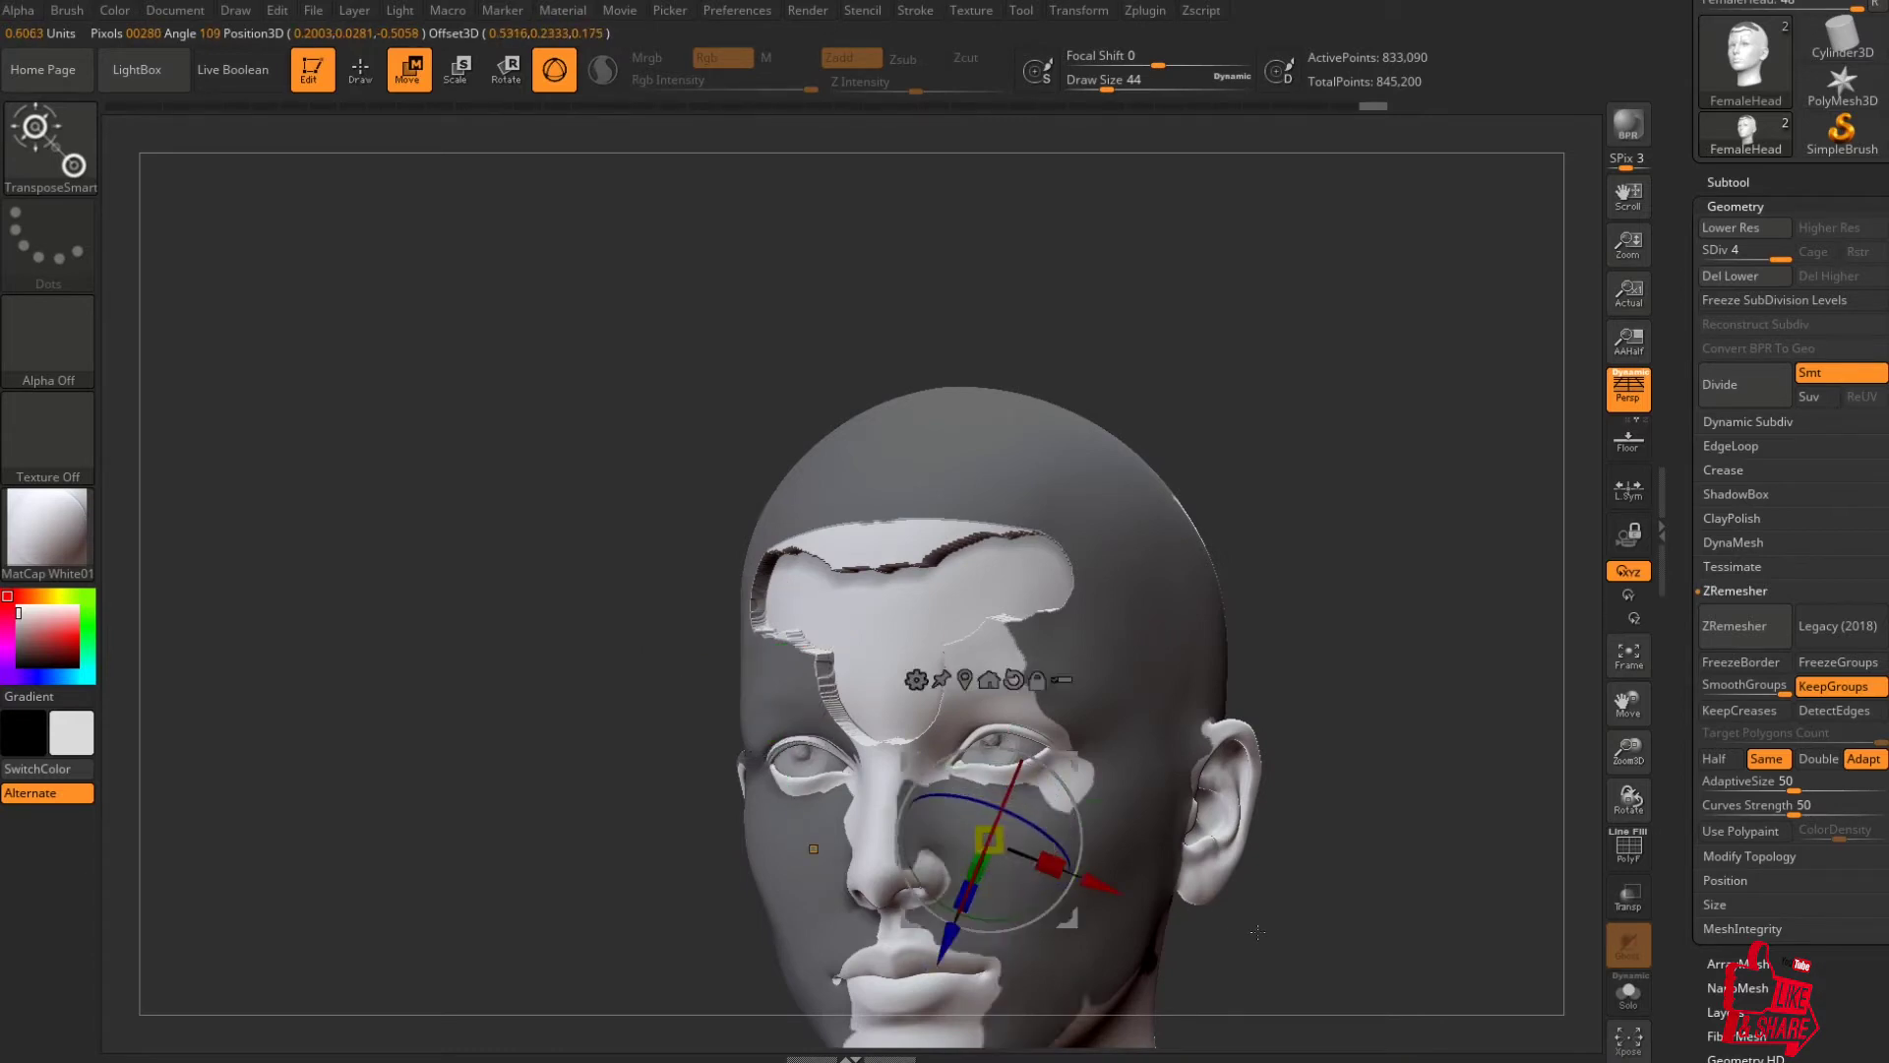
Turn the masked head area into a new polygroup and inspect the groups from several angles with the polyframe shown.
{"action": "key", "text": "ctrl+shift+a"}
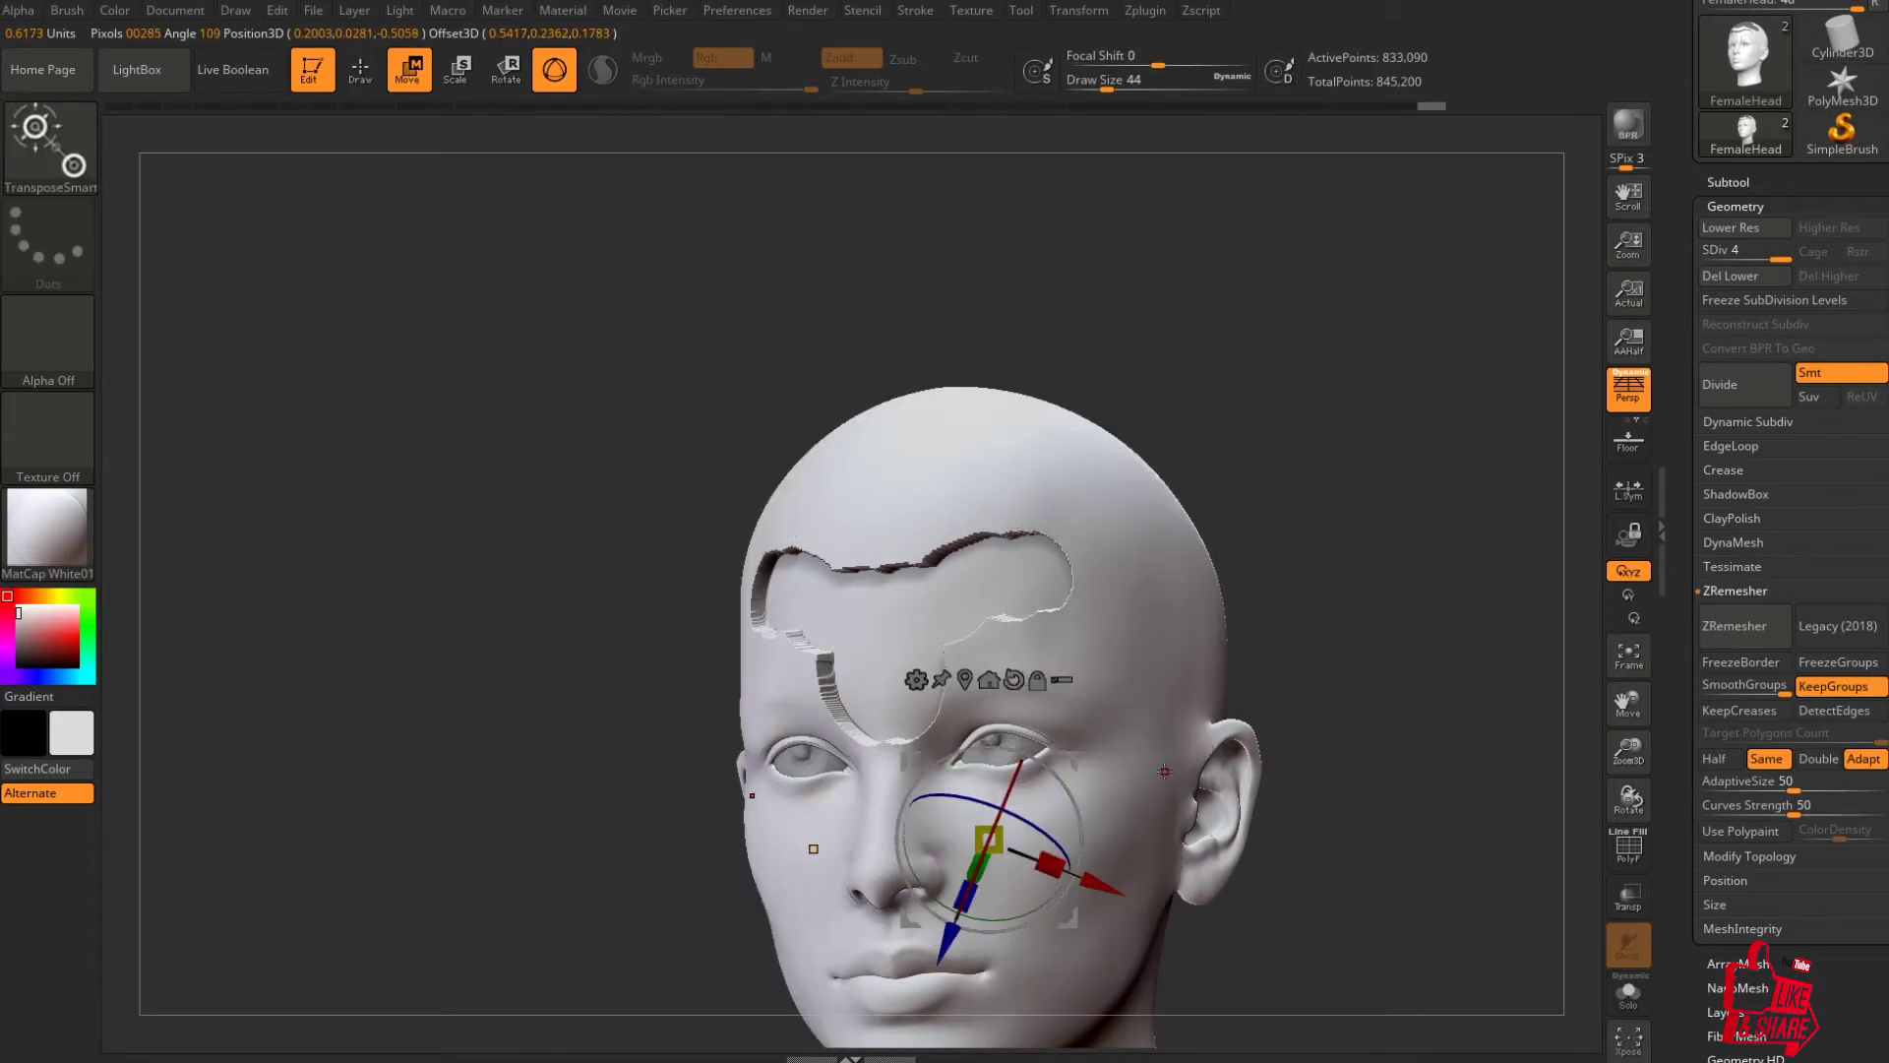
{"action": "key", "text": "shift+f"}
{"action": "right_click_drag", "start_coordinate": [1154, 750], "coordinate": [1221, 748]}
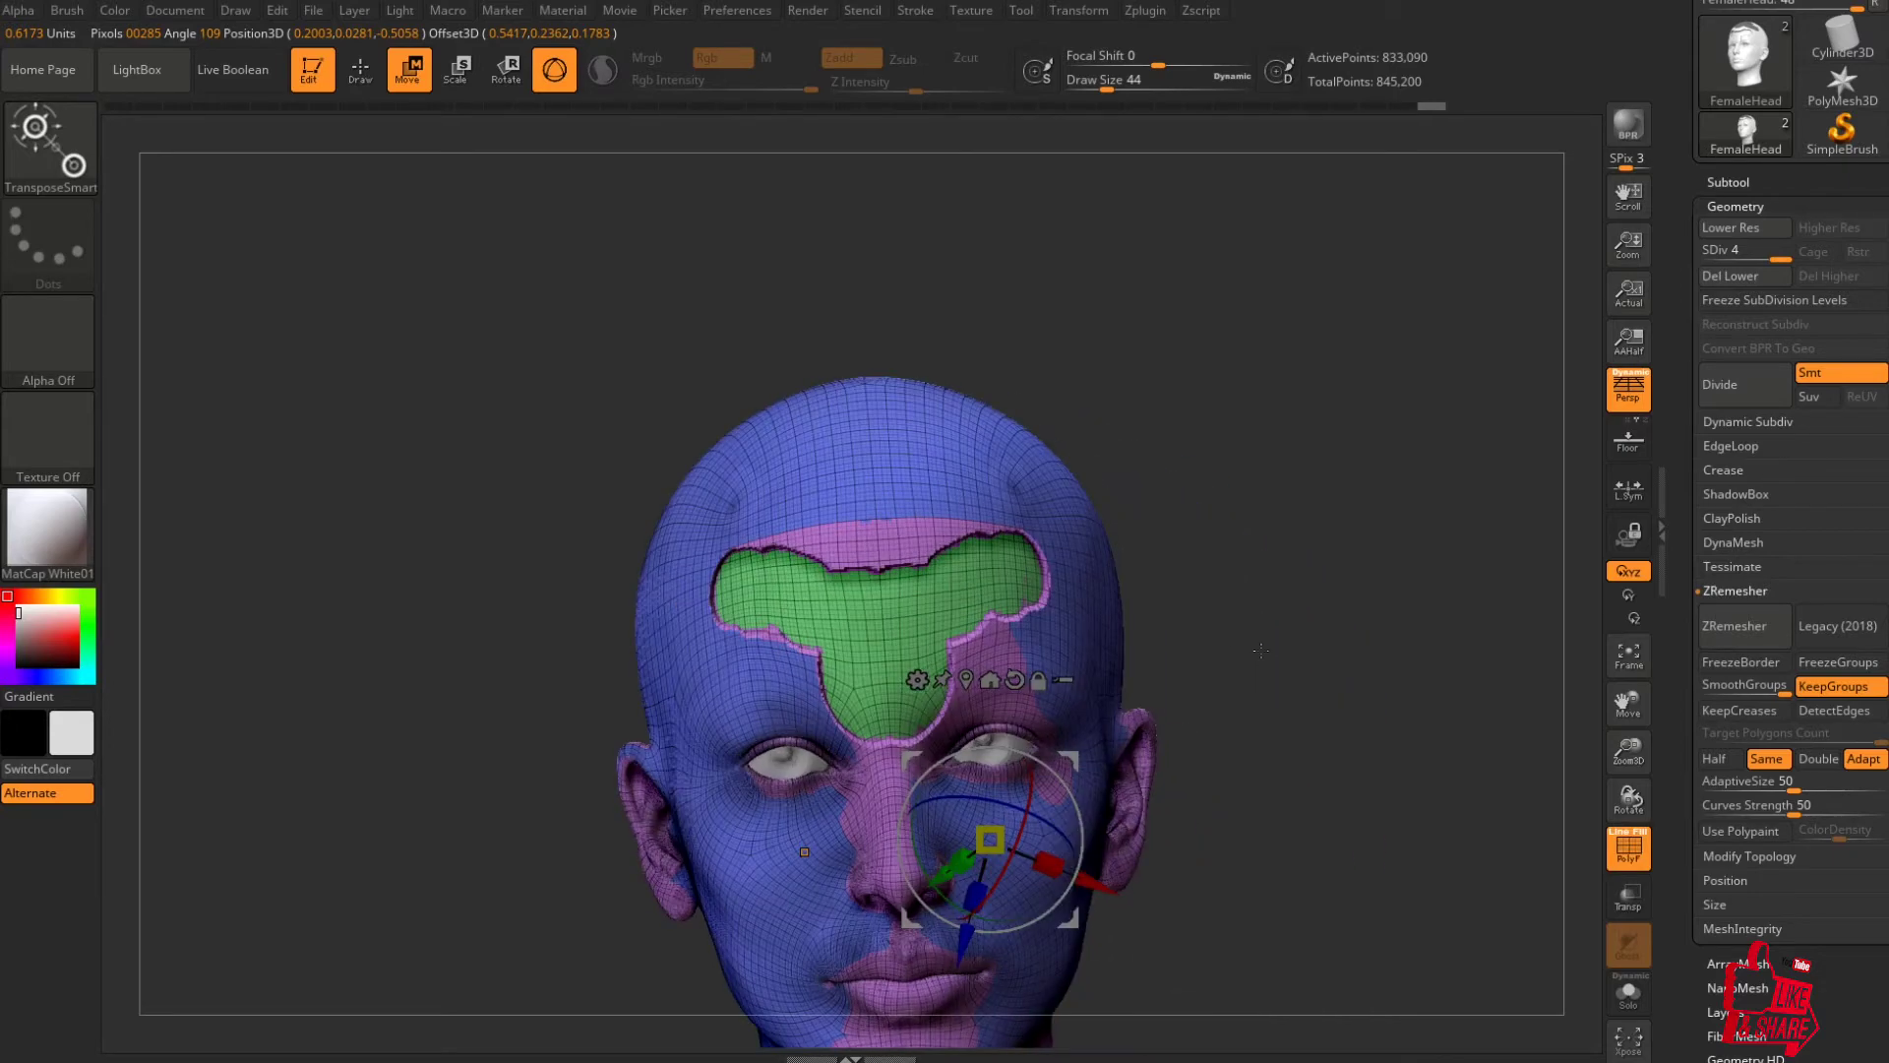
{"action": "right_click_drag", "start_coordinate": [997, 598], "coordinate": [813, 605]}
{"action": "left_click_drag", "start_coordinate": [597, 523], "coordinate": [546, 595]}
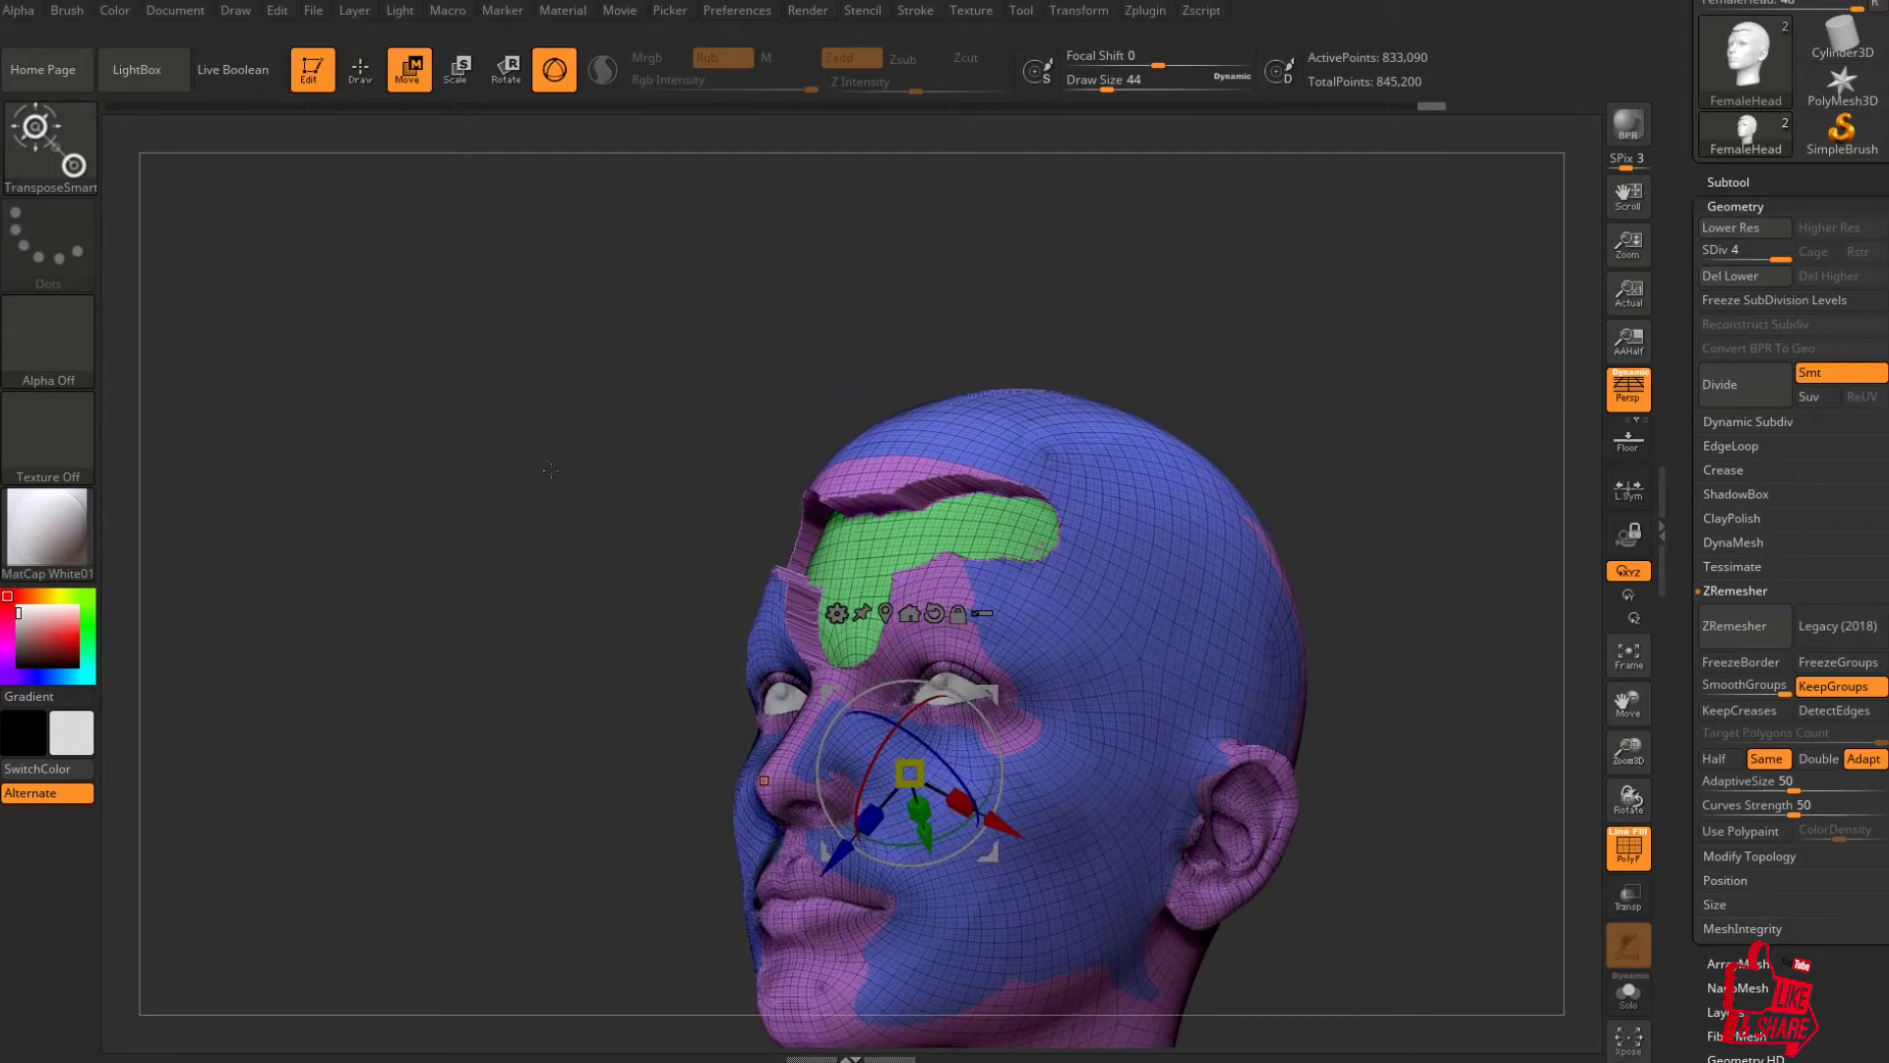
{"action": "mouse_move", "coordinate": [550, 471]}
{"action": "left_mouse_down", "text": "alt"}
{"action": "mouse_move", "coordinate": [483, 443]}
{"action": "mouse_move", "coordinate": [532, 481]}
{"action": "left_mouse_up", "text": "alt"}
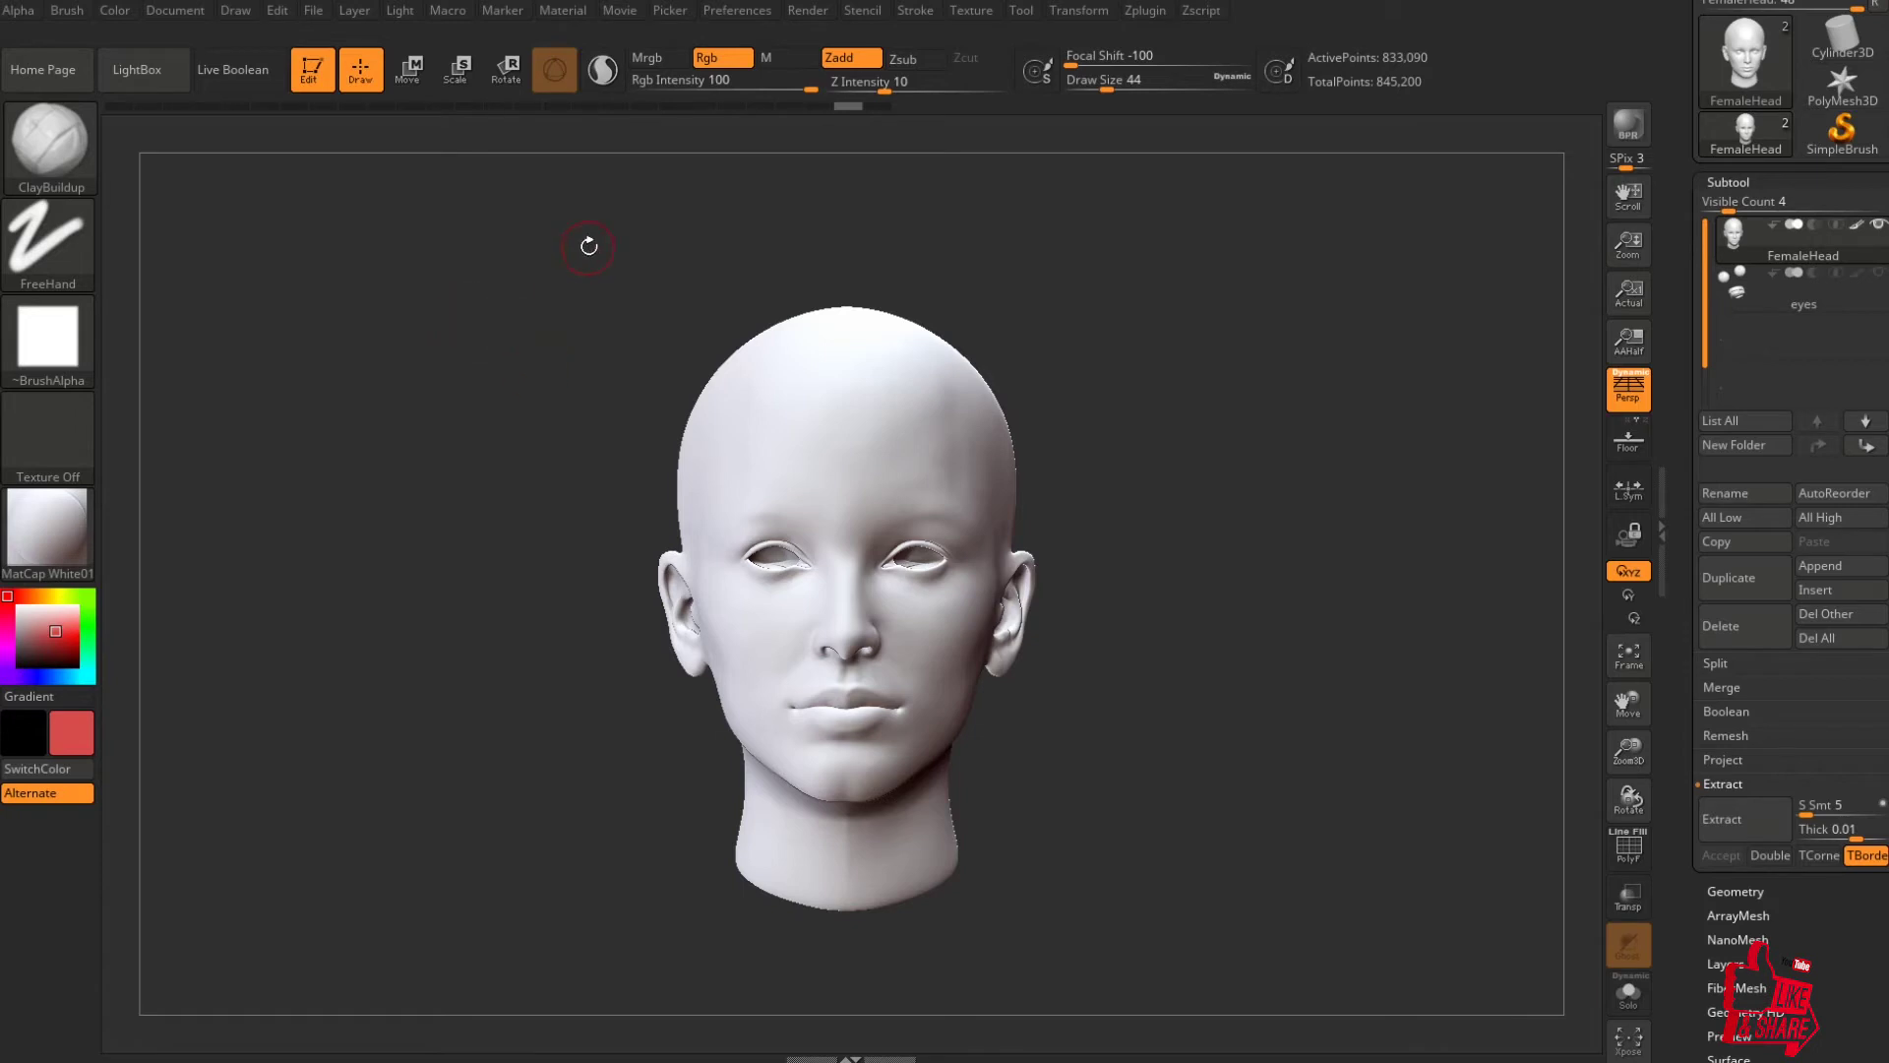
Fill the head with red (RGB 215, 76, 76), then sculpt green ClayBuildup strokes on the forehead with Rgb and Zadd enabled.
{"action": "left_click", "coordinate": [105, 12]}
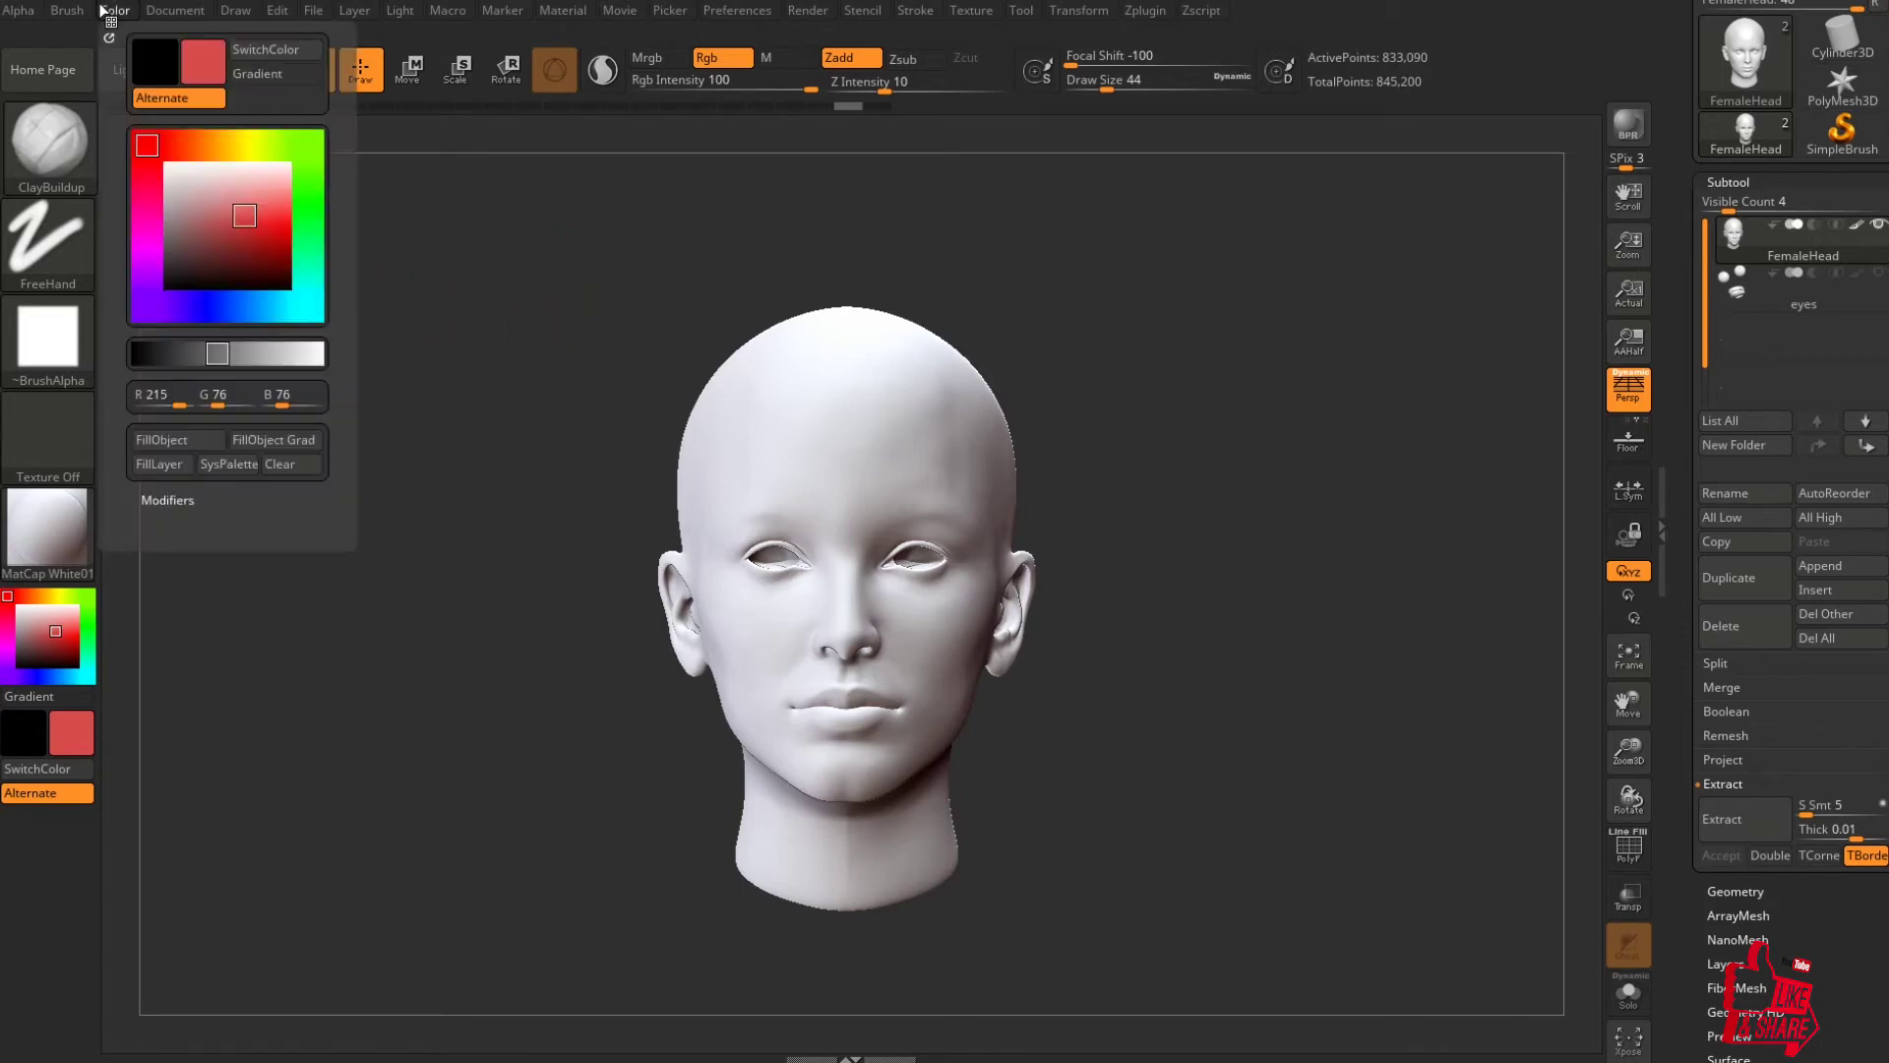
{"action": "left_click", "coordinate": [193, 447]}
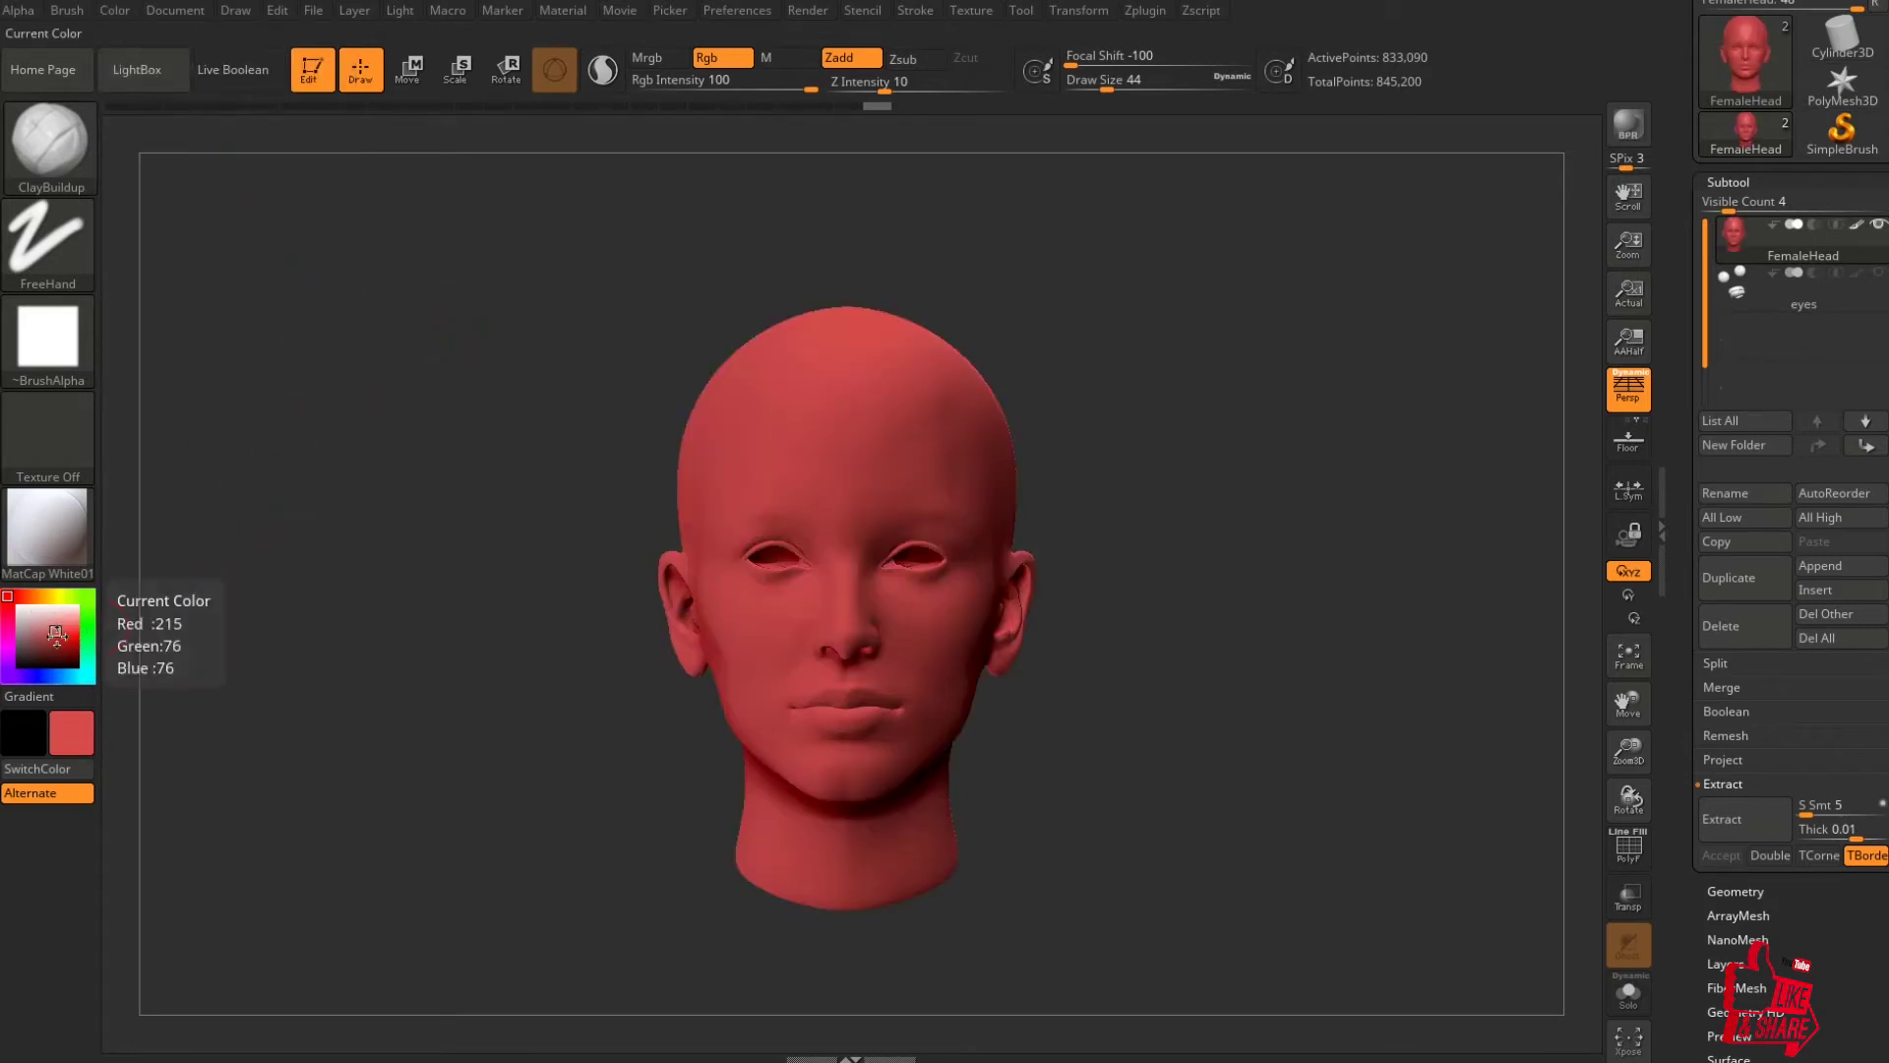
{"action": "left_click_drag", "start_coordinate": [20, 597], "coordinate": [74, 596]}
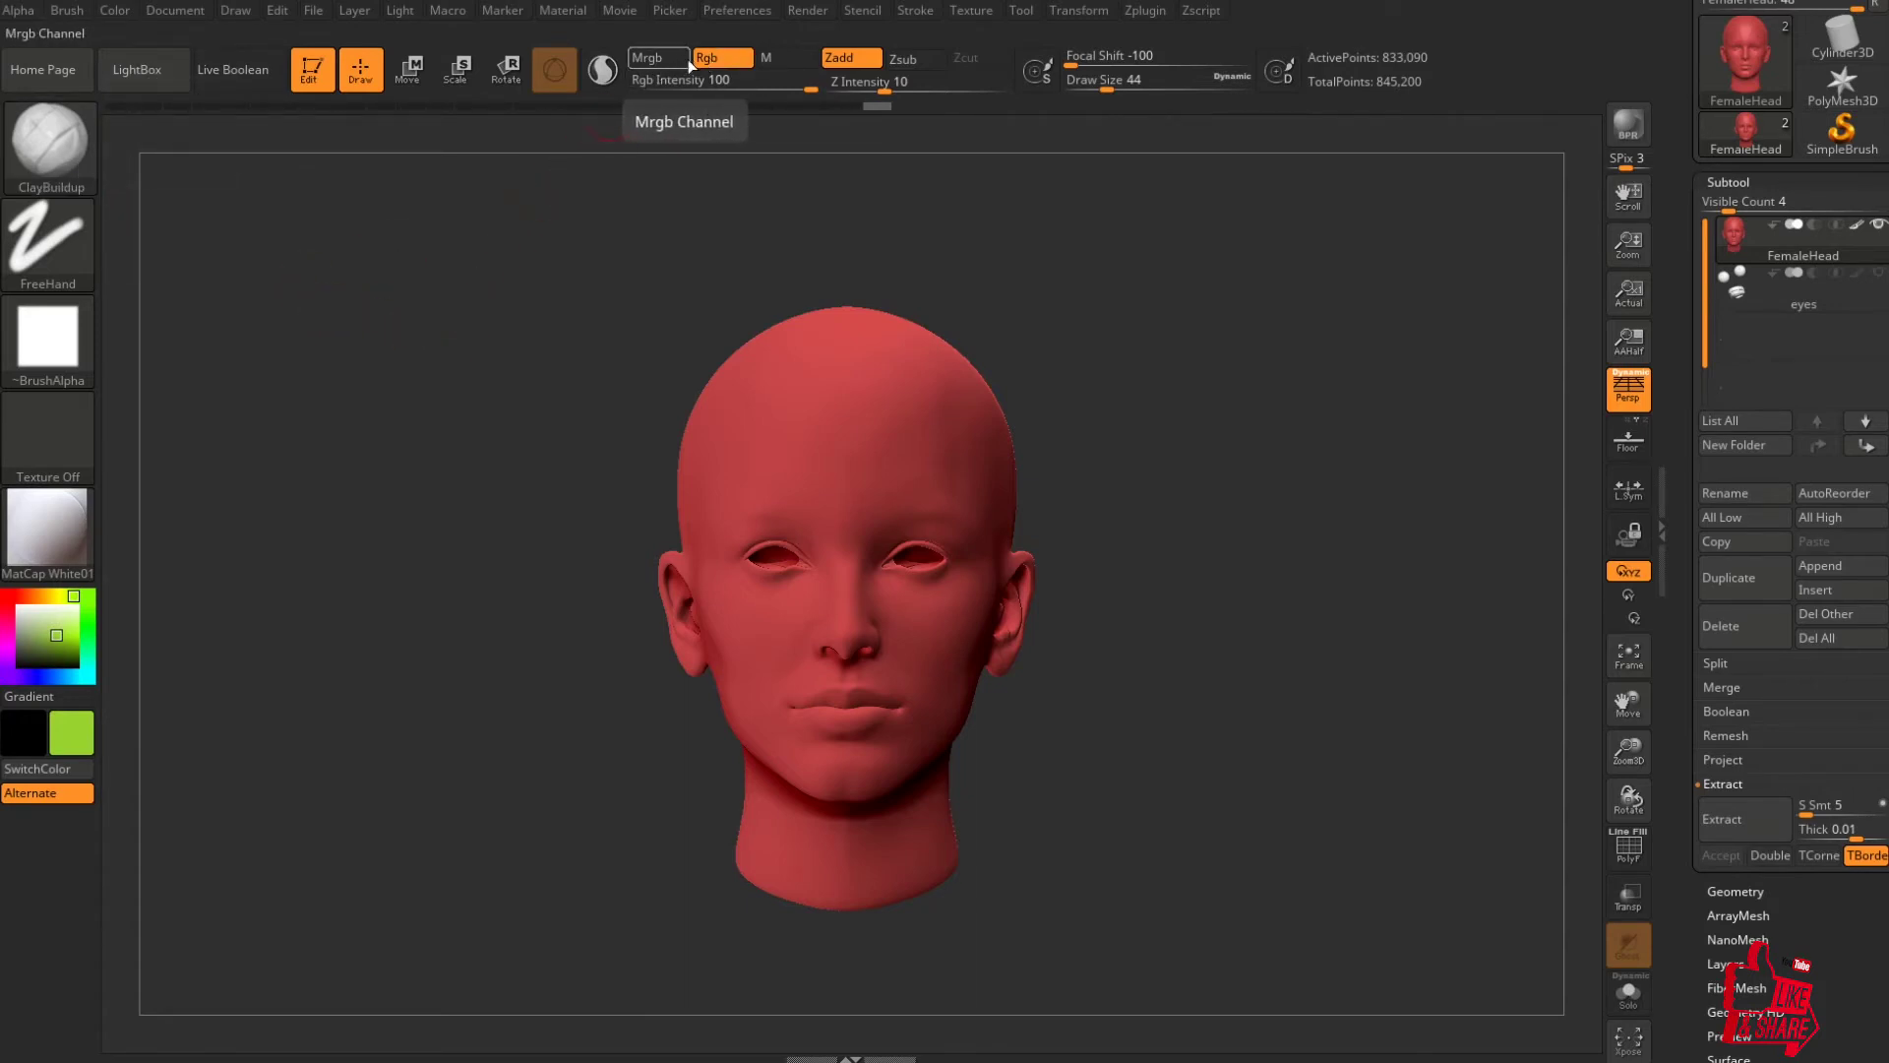
{"action": "mouse_move", "coordinate": [700, 409]}
{"action": "left_mouse_down"}
{"action": "mouse_move", "coordinate": [849, 419]}
{"action": "mouse_move", "coordinate": [890, 462]}
{"action": "mouse_move", "coordinate": [836, 532]}
{"action": "mouse_move", "coordinate": [827, 392]}
{"action": "mouse_move", "coordinate": [893, 385]}
{"action": "mouse_move", "coordinate": [822, 397]}
{"action": "left_mouse_up"}
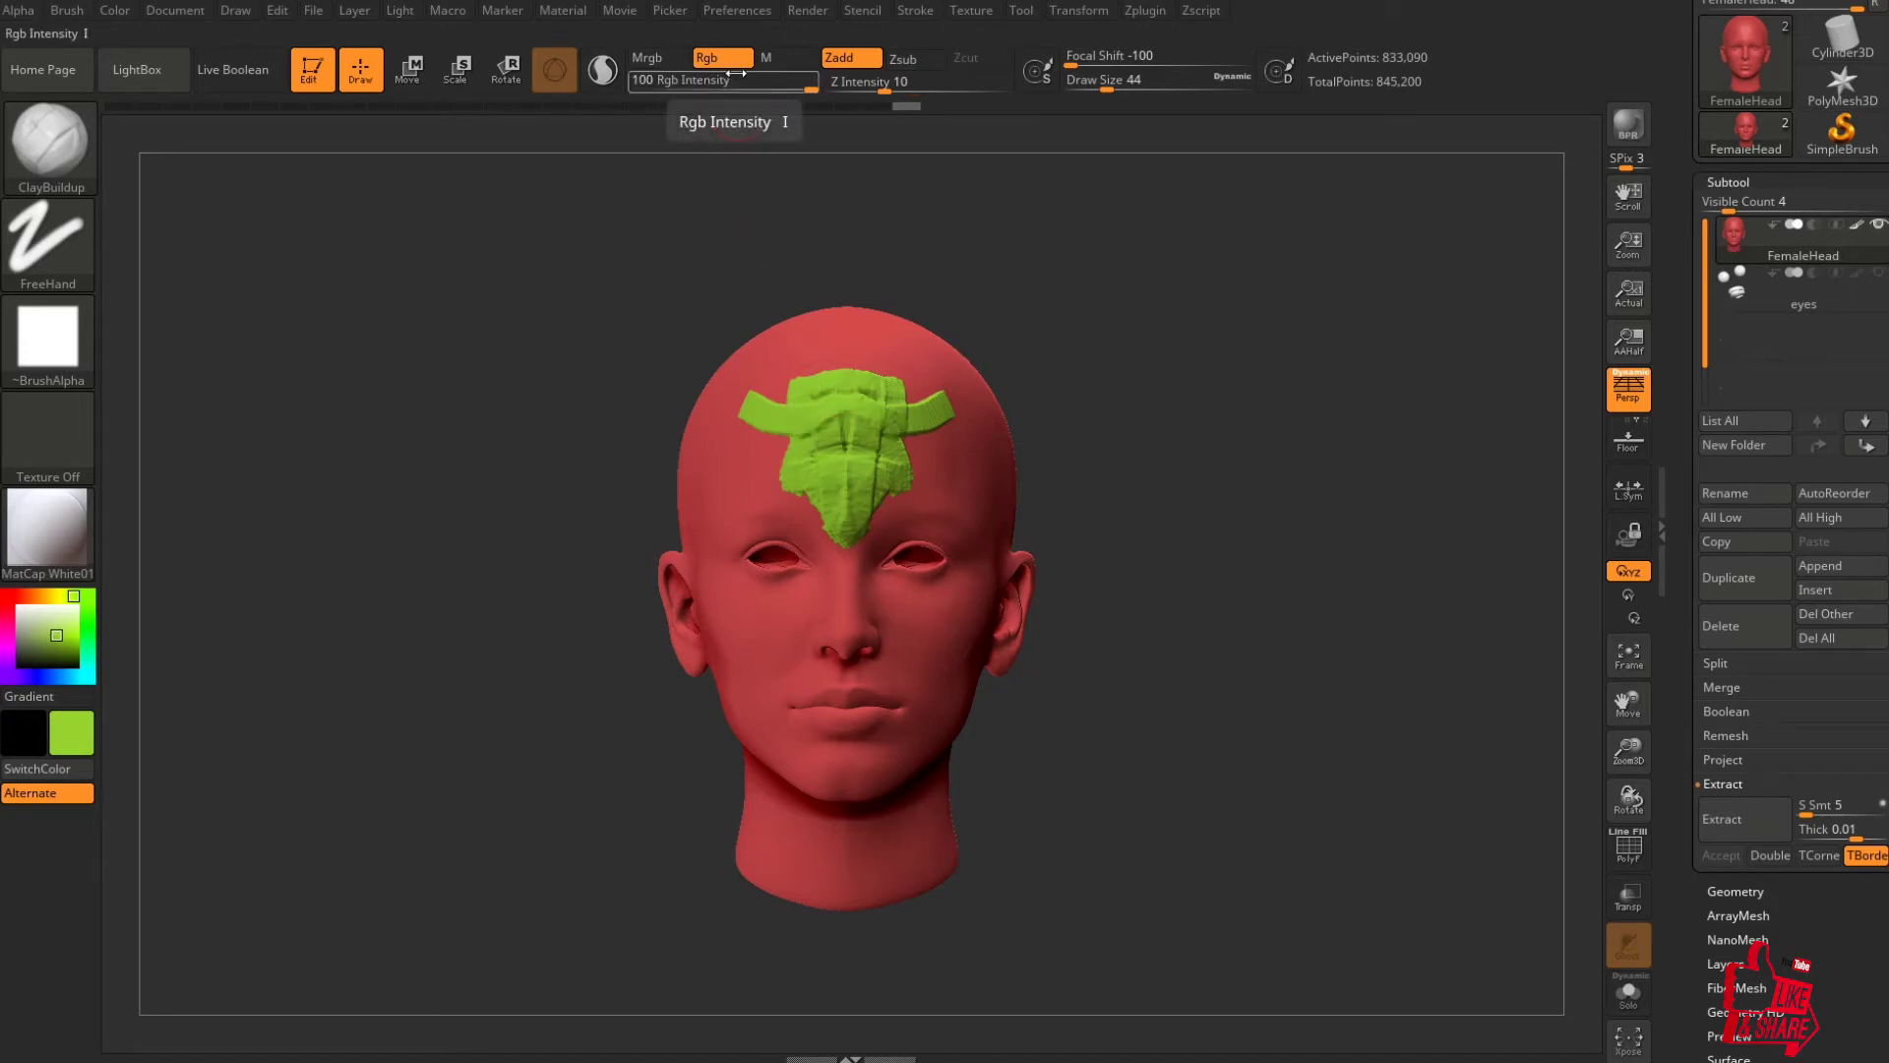
Turn off the Rgb channel, sculpt colourless ClayBuildup strokes on the sides of the forehead, then undo them.
{"action": "left_click", "coordinate": [735, 68]}
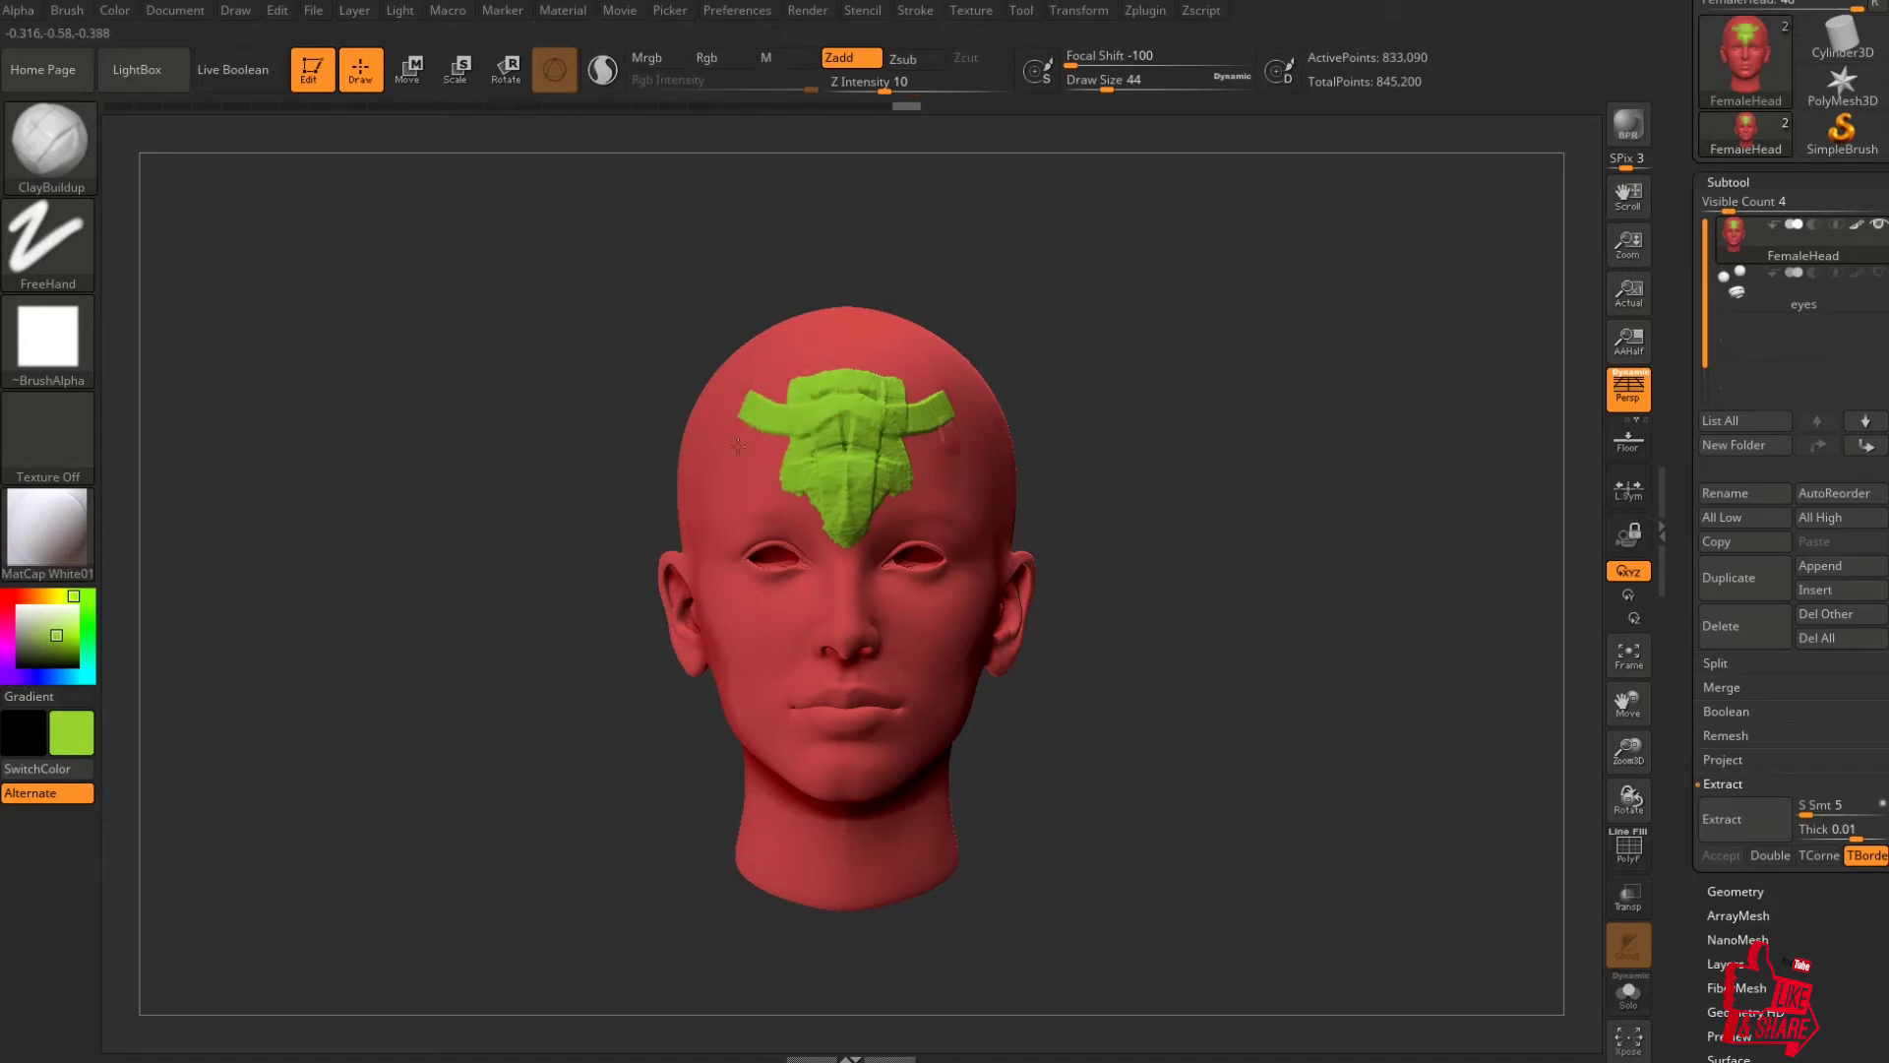
{"action": "left_click_drag", "start_coordinate": [701, 531], "coordinate": [770, 398]}
{"action": "mouse_move", "coordinate": [731, 482]}
{"action": "left_mouse_down"}
{"action": "mouse_move", "coordinate": [782, 387]}
{"action": "mouse_move", "coordinate": [747, 384]}
{"action": "left_mouse_up"}
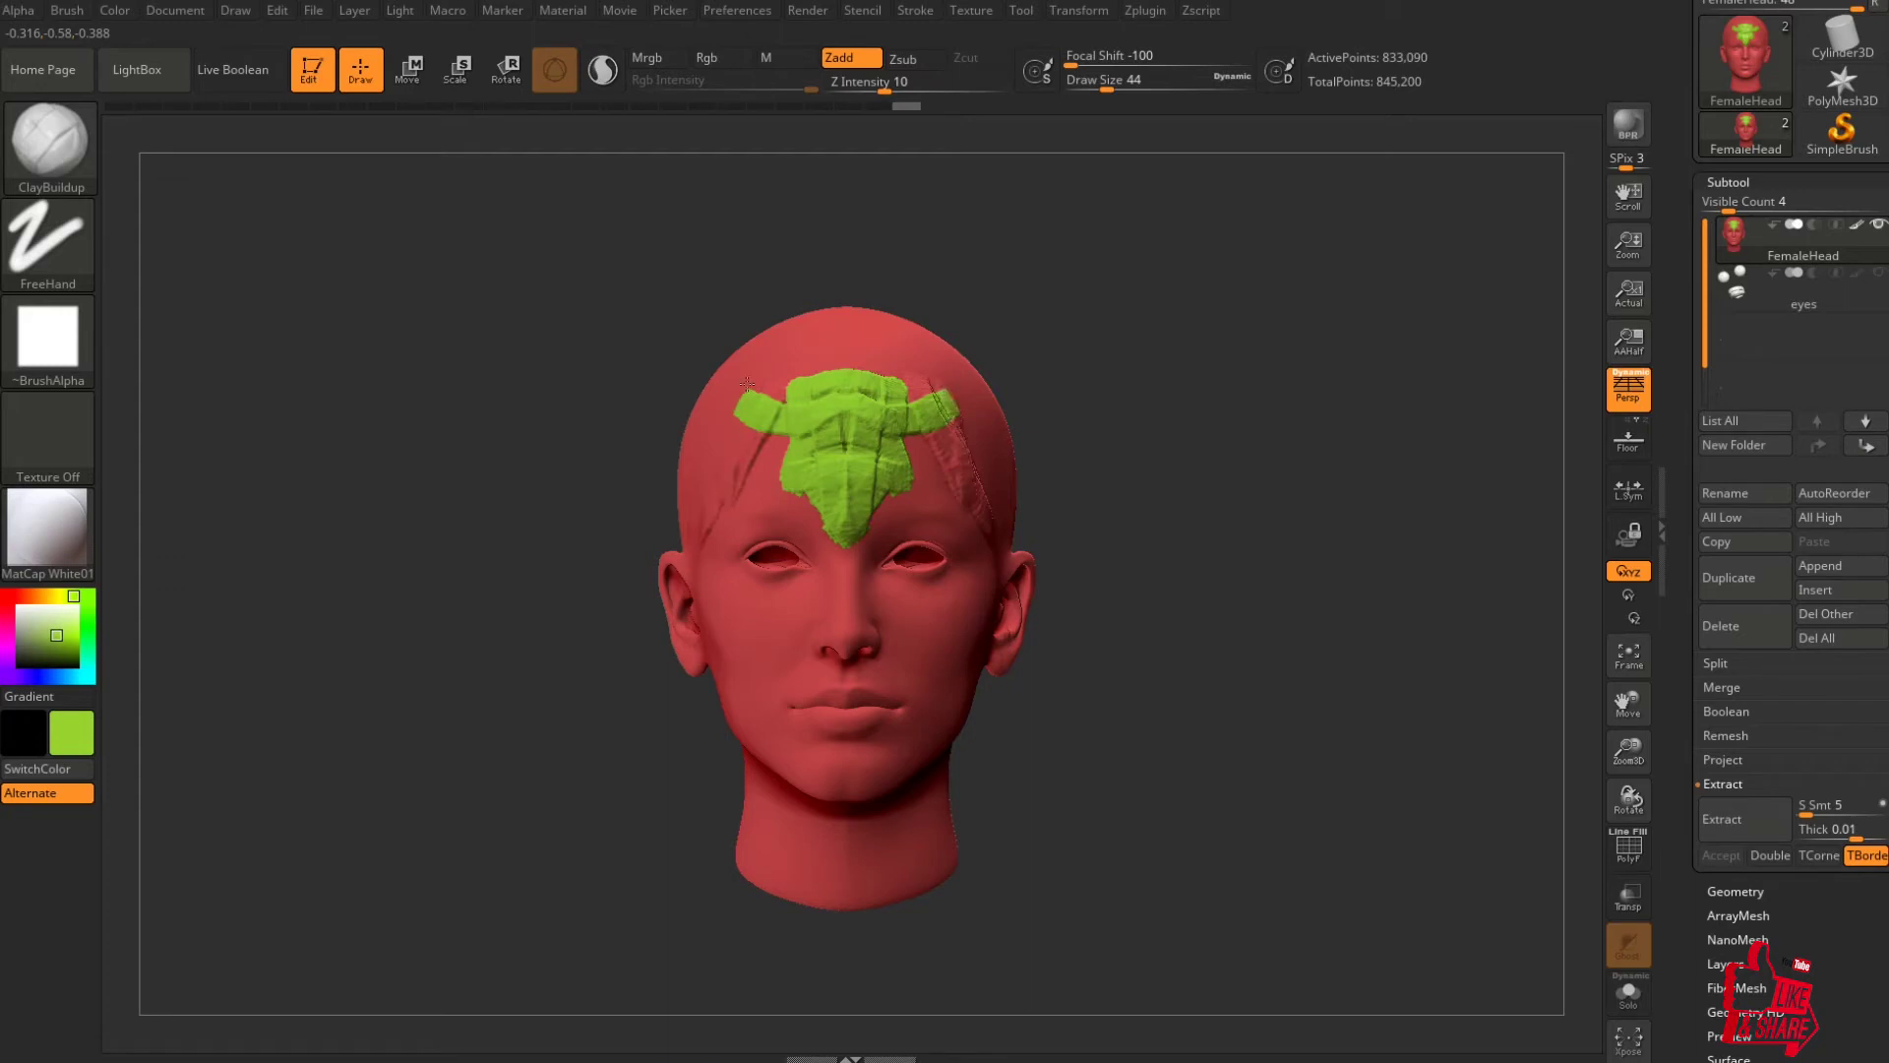
{"action": "left_click_drag", "start_coordinate": [736, 473], "coordinate": [781, 464]}
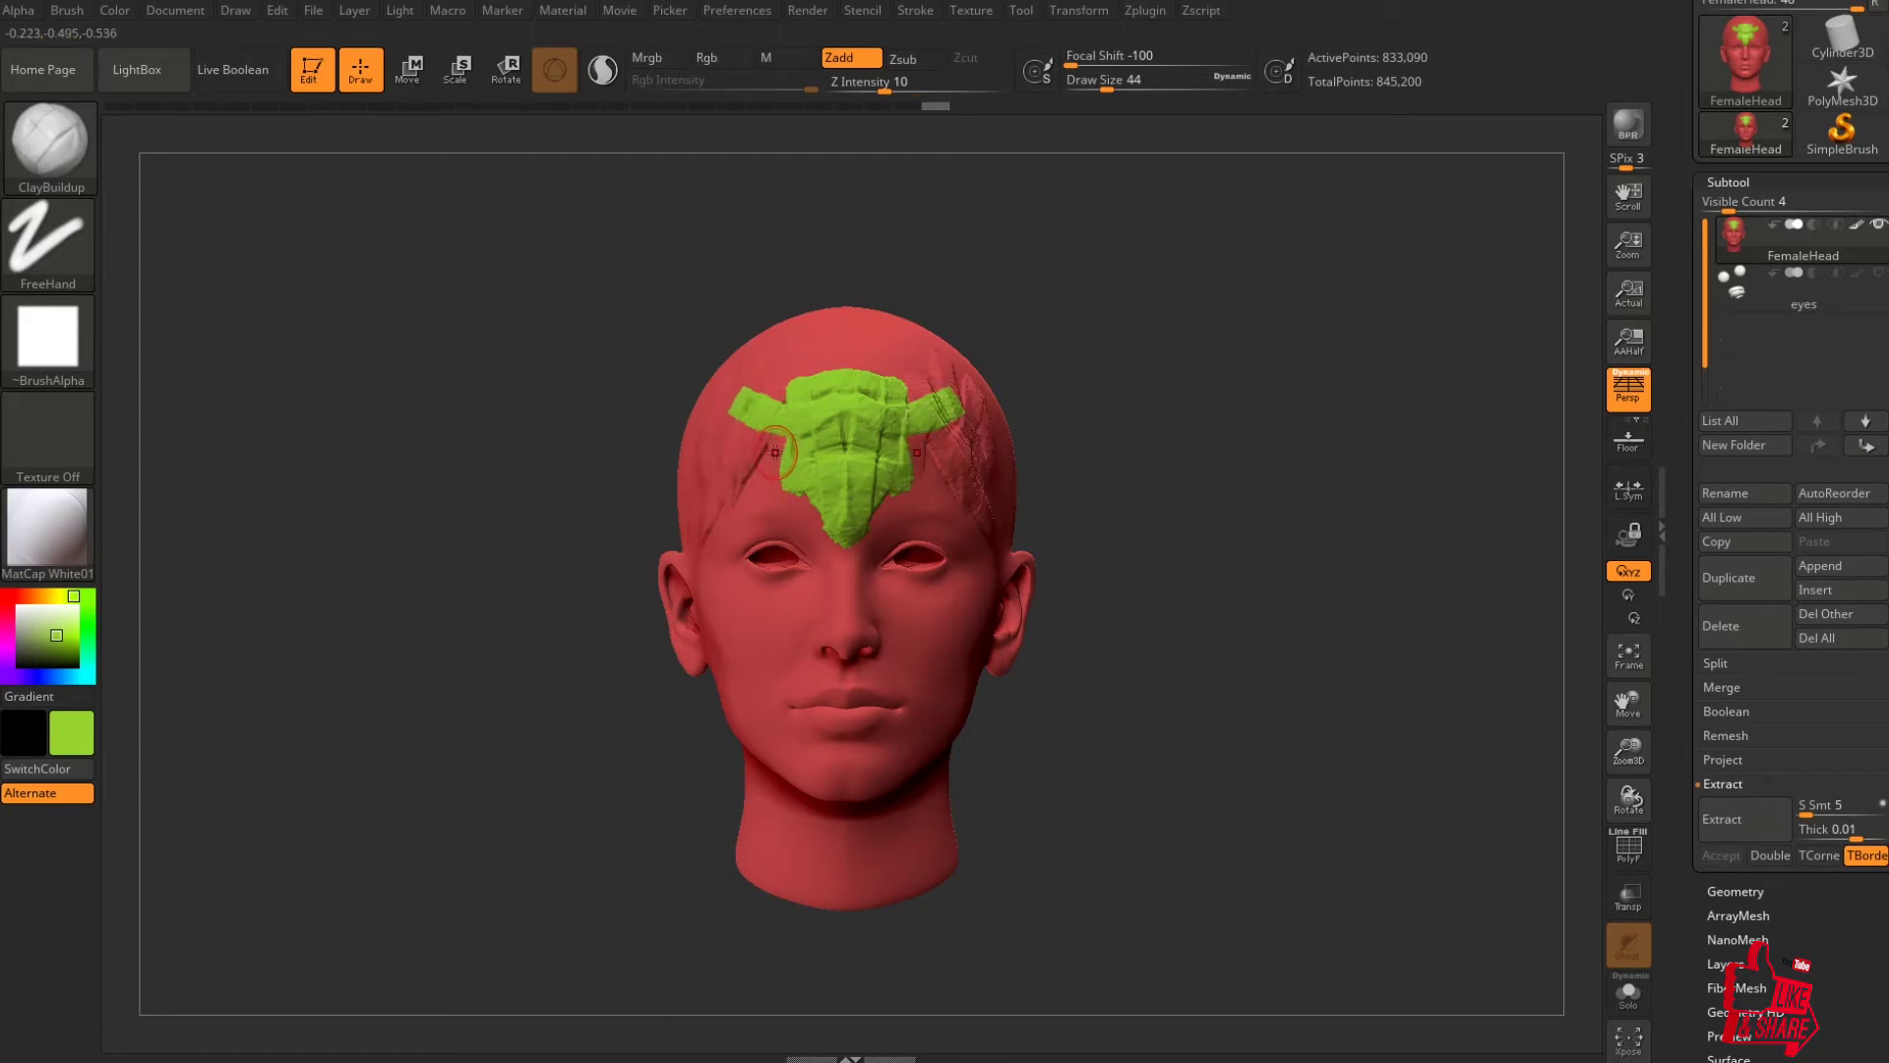
{"action": "key", "text": "ctrl+z"}
{"action": "key", "text": "ctrl+z"}
Enable only the material channel with Zadd, try ClayBuildup strokes beside the green forehead area, then undo them.
{"action": "left_click", "coordinate": [766, 61]}
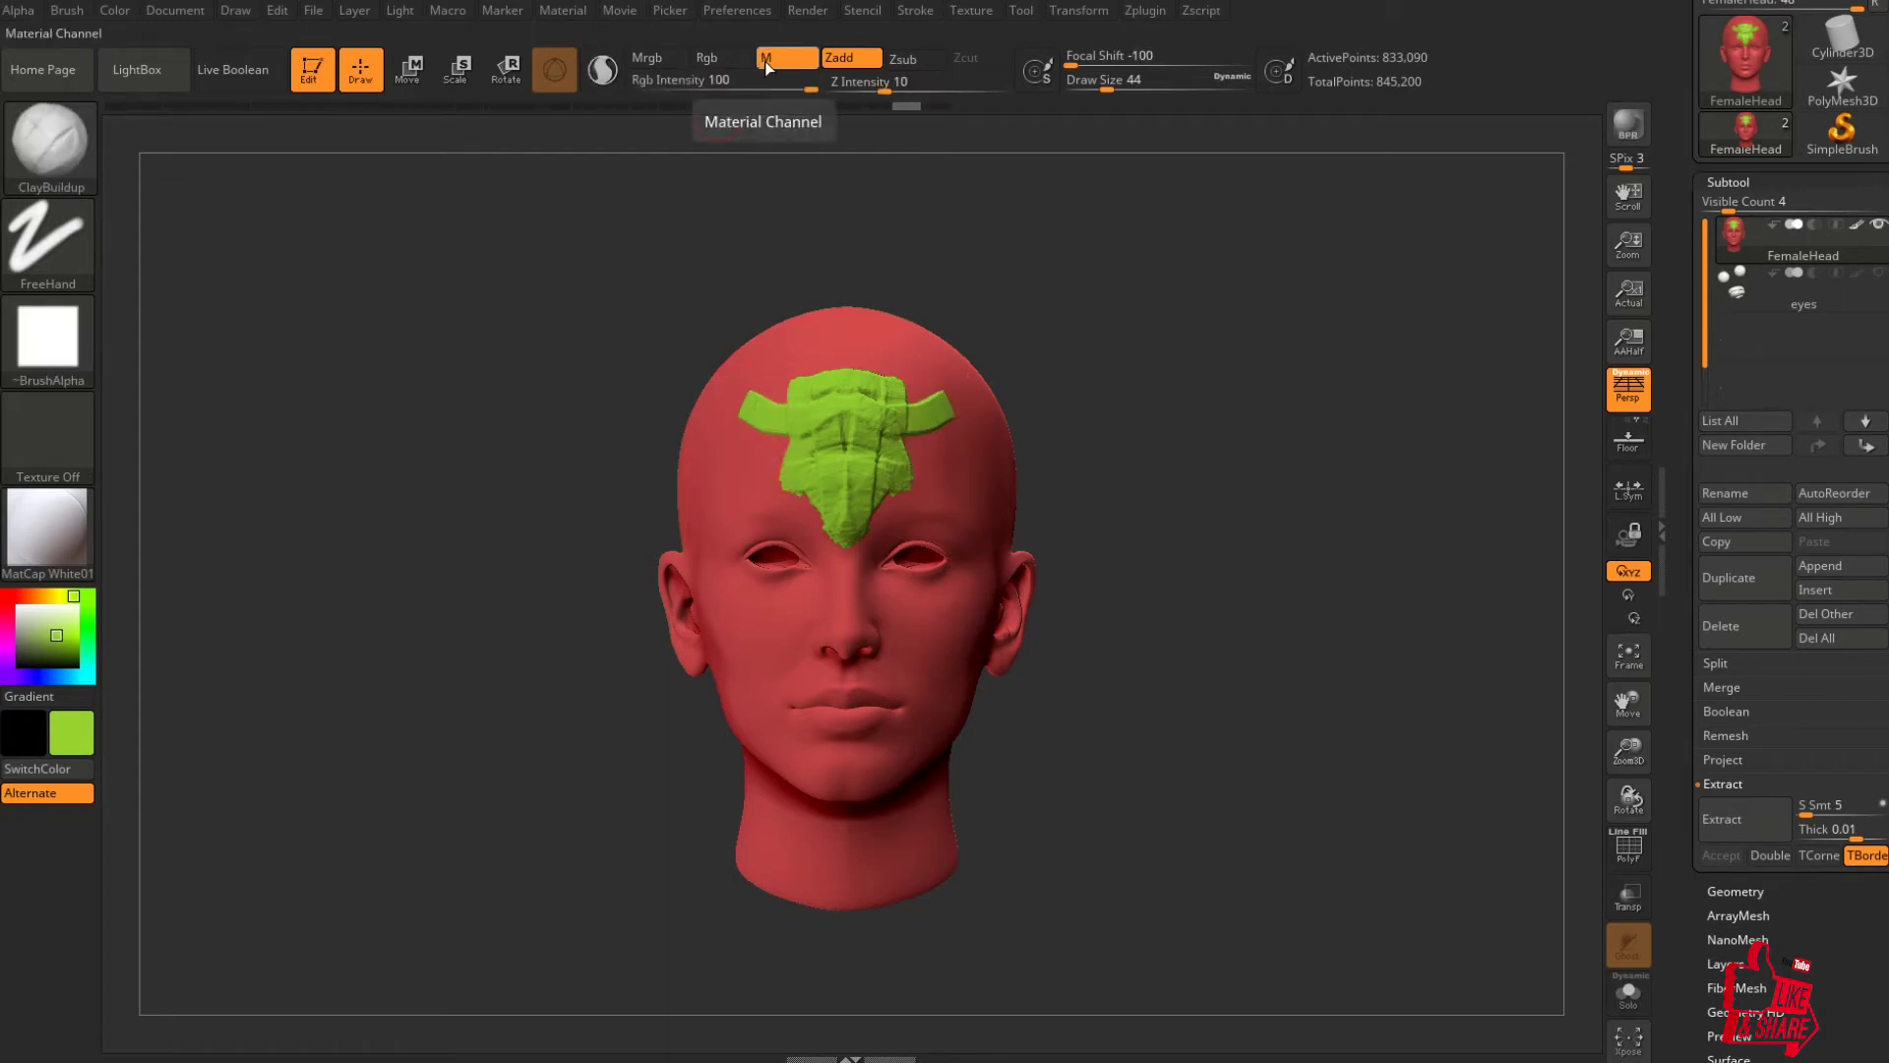
{"action": "left_click_drag", "start_coordinate": [752, 455], "coordinate": [708, 524]}
{"action": "mouse_move", "coordinate": [770, 435]}
{"action": "left_mouse_down"}
{"action": "mouse_move", "coordinate": [793, 500]}
{"action": "mouse_move", "coordinate": [802, 473]}
{"action": "mouse_move", "coordinate": [832, 522]}
{"action": "mouse_move", "coordinate": [816, 584]}
{"action": "left_mouse_up"}
{"action": "key", "text": "ctrl+z"}
{"action": "key", "text": "ctrl+z"}
{"action": "key", "text": "ctrl+z"}
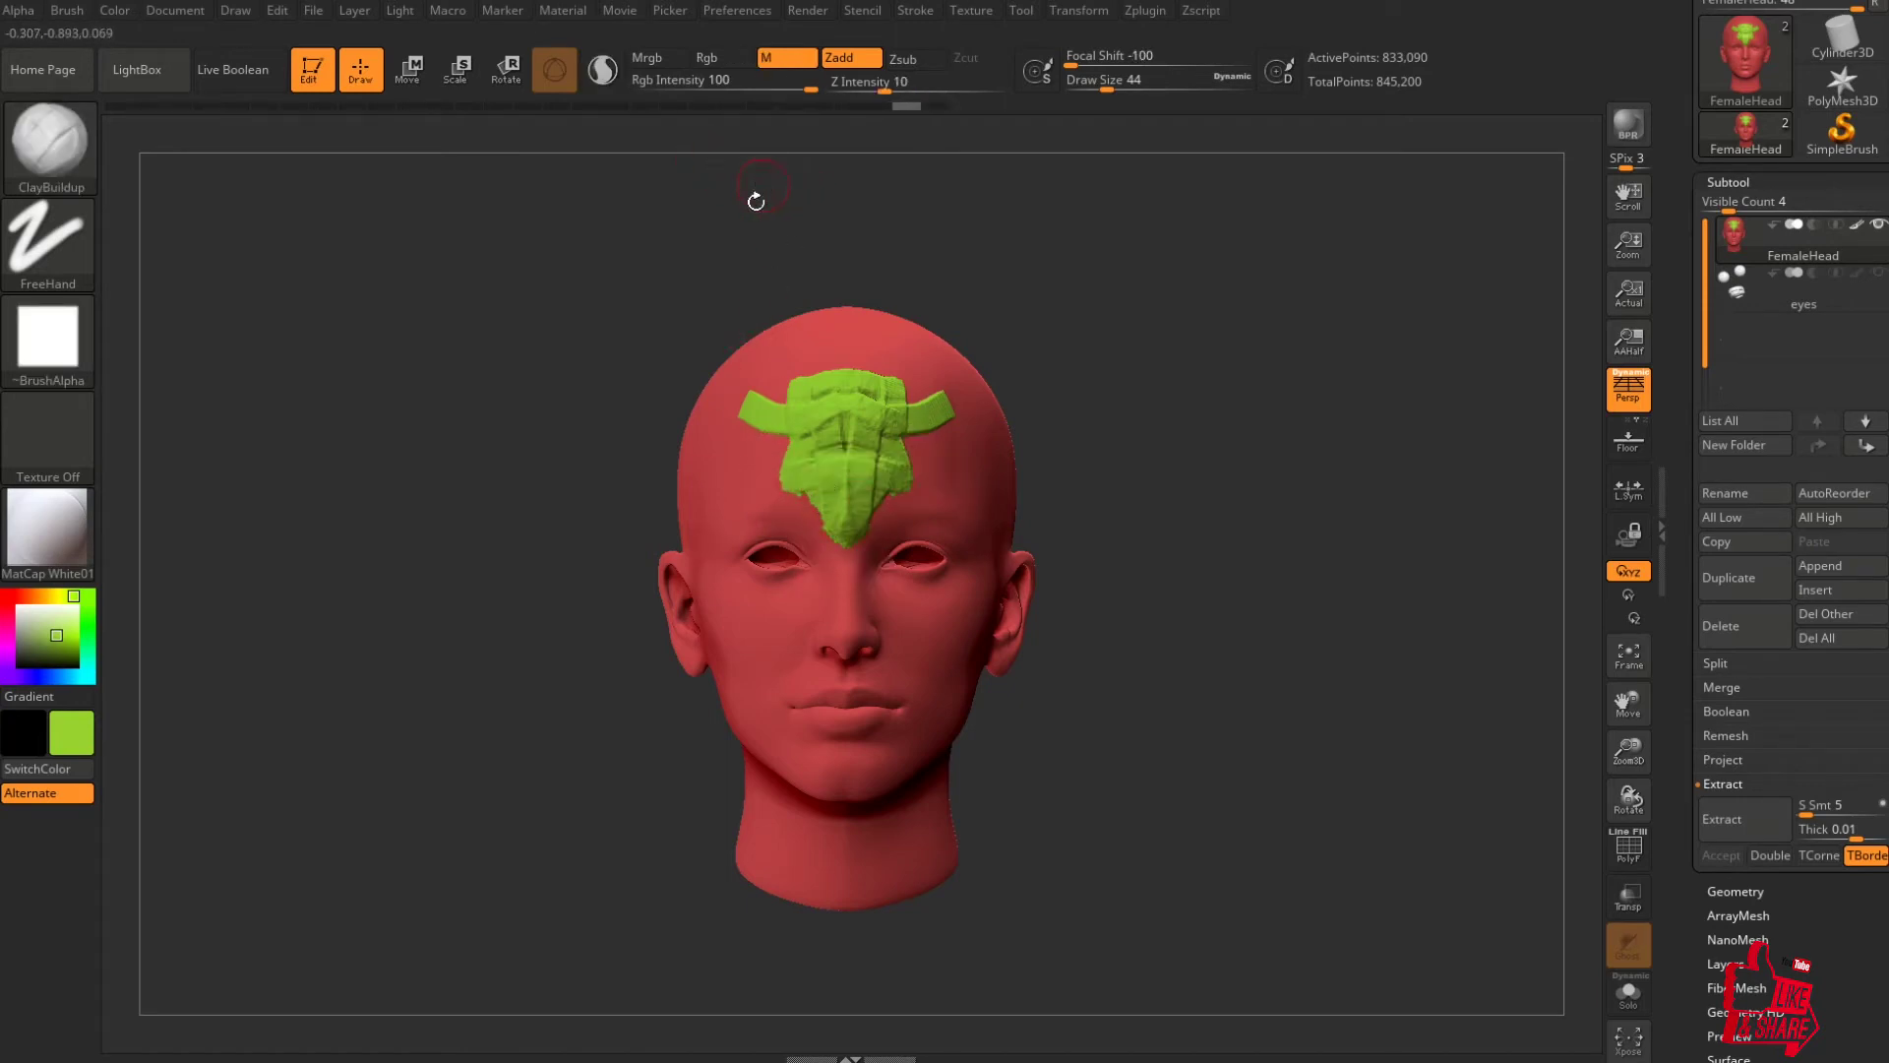
Choose the Paint brush, paint flat green colour over the temple and side of the forehead, then undo the strokes.
{"action": "left_click_drag", "start_coordinate": [755, 201], "coordinate": [725, 251]}
{"action": "left_click_drag", "start_coordinate": [565, 252], "coordinate": [260, 211]}
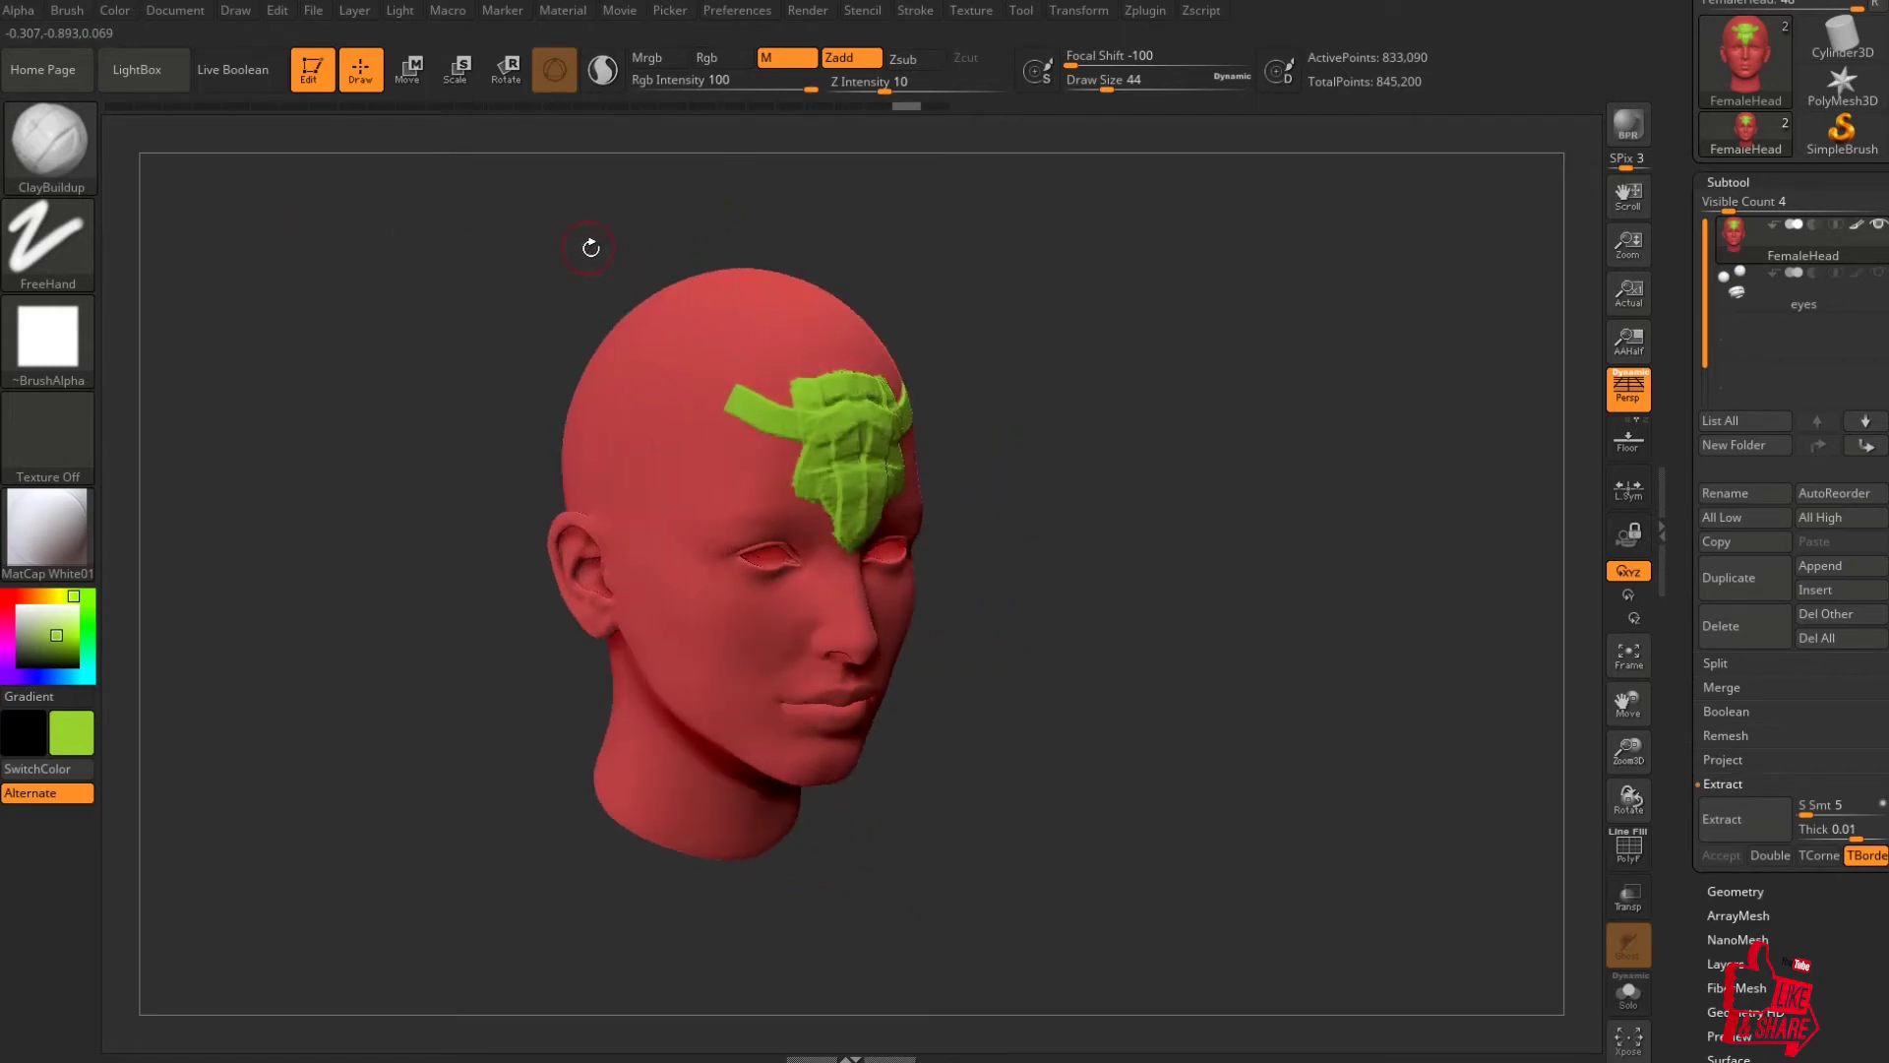
{"action": "left_click_drag", "start_coordinate": [590, 247], "coordinate": [640, 341]}
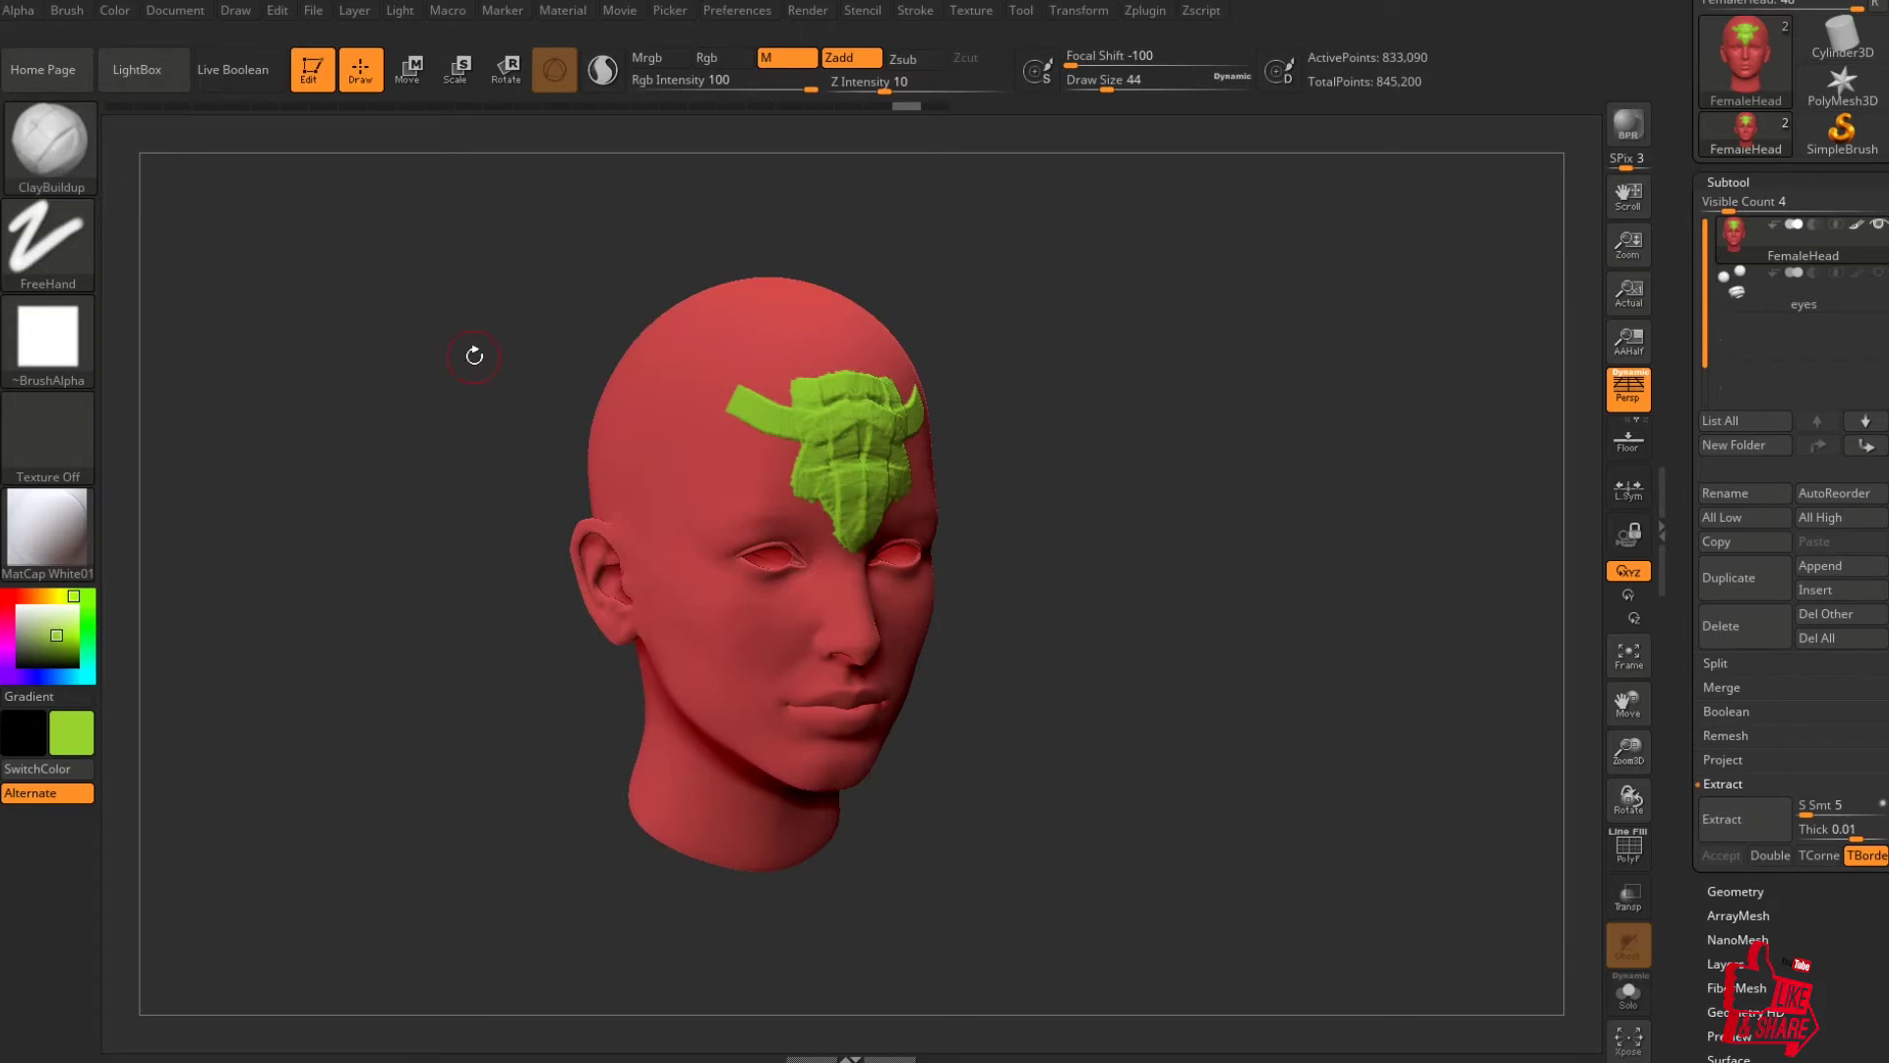
{"action": "key", "text": "b"}
{"action": "left_click", "coordinate": [1410, 723]}
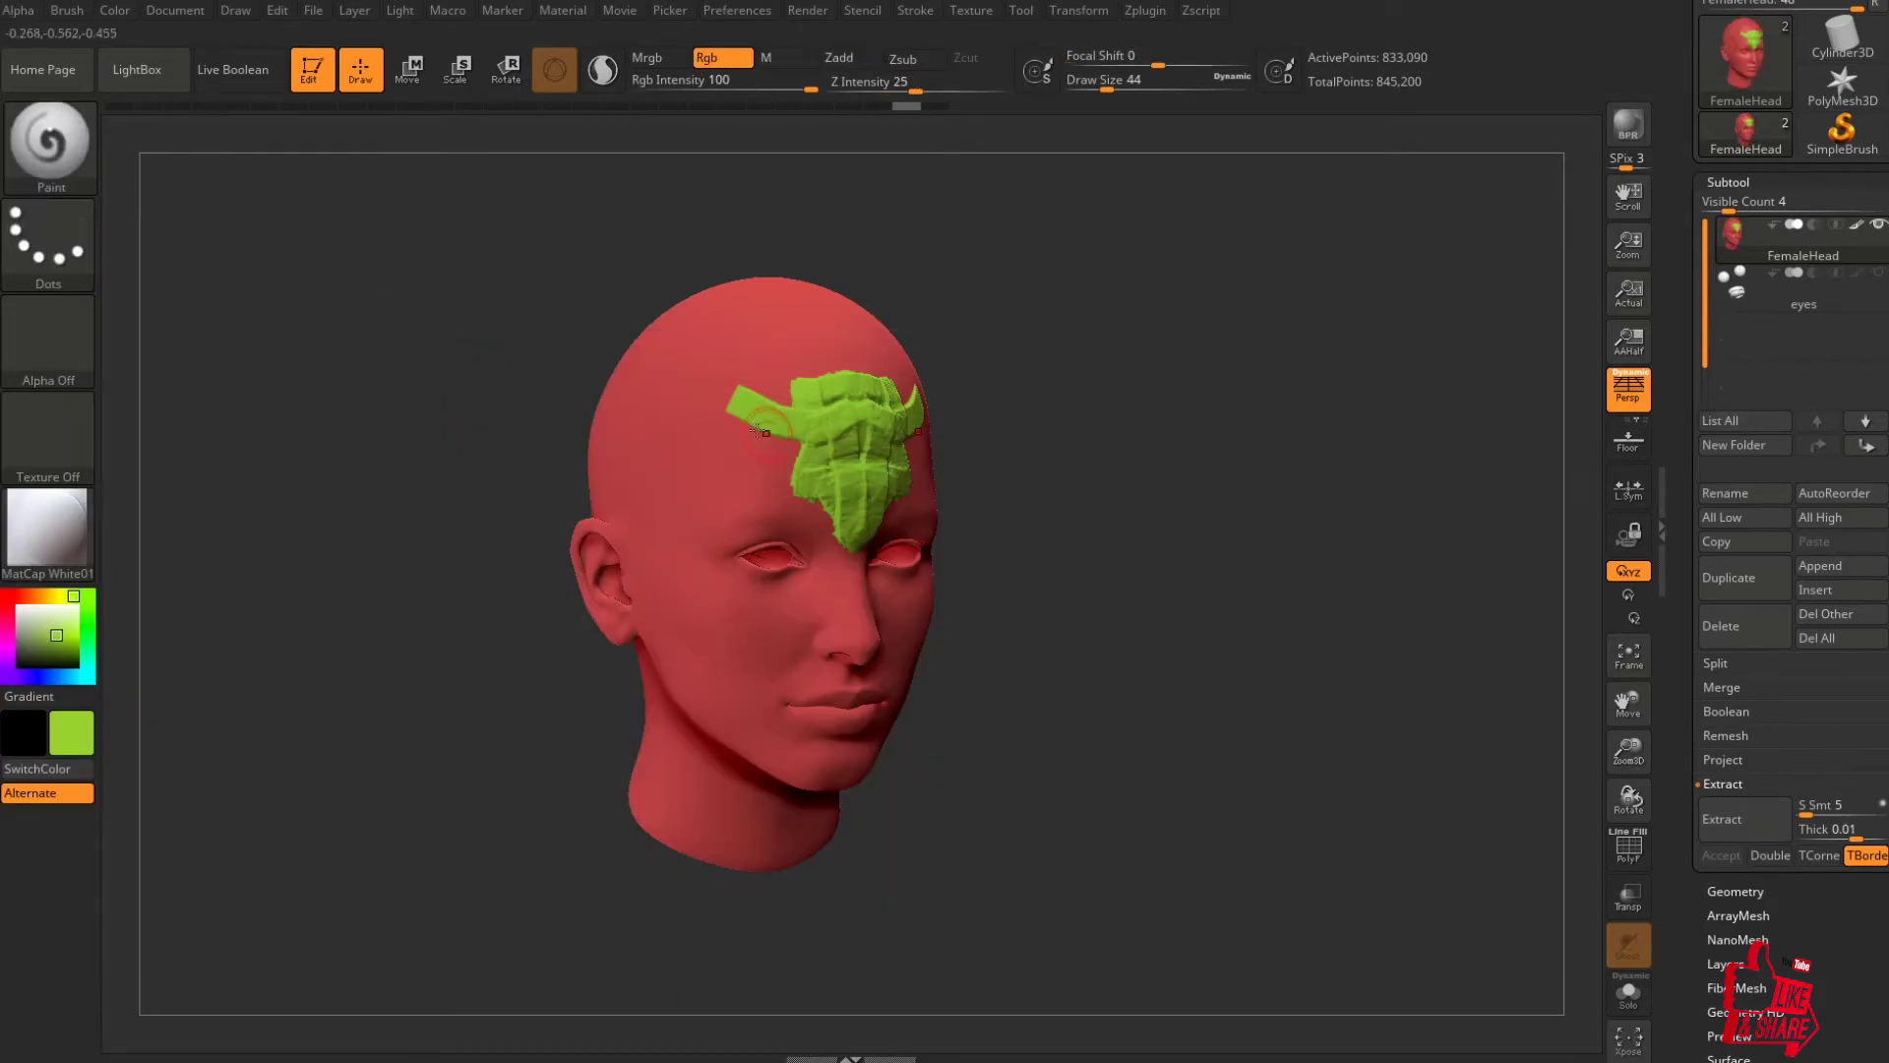
{"action": "mouse_move", "coordinate": [688, 399]}
{"action": "left_mouse_down"}
{"action": "mouse_move", "coordinate": [674, 532]}
{"action": "mouse_move", "coordinate": [733, 364]}
{"action": "mouse_move", "coordinate": [787, 502]}
{"action": "left_mouse_up"}
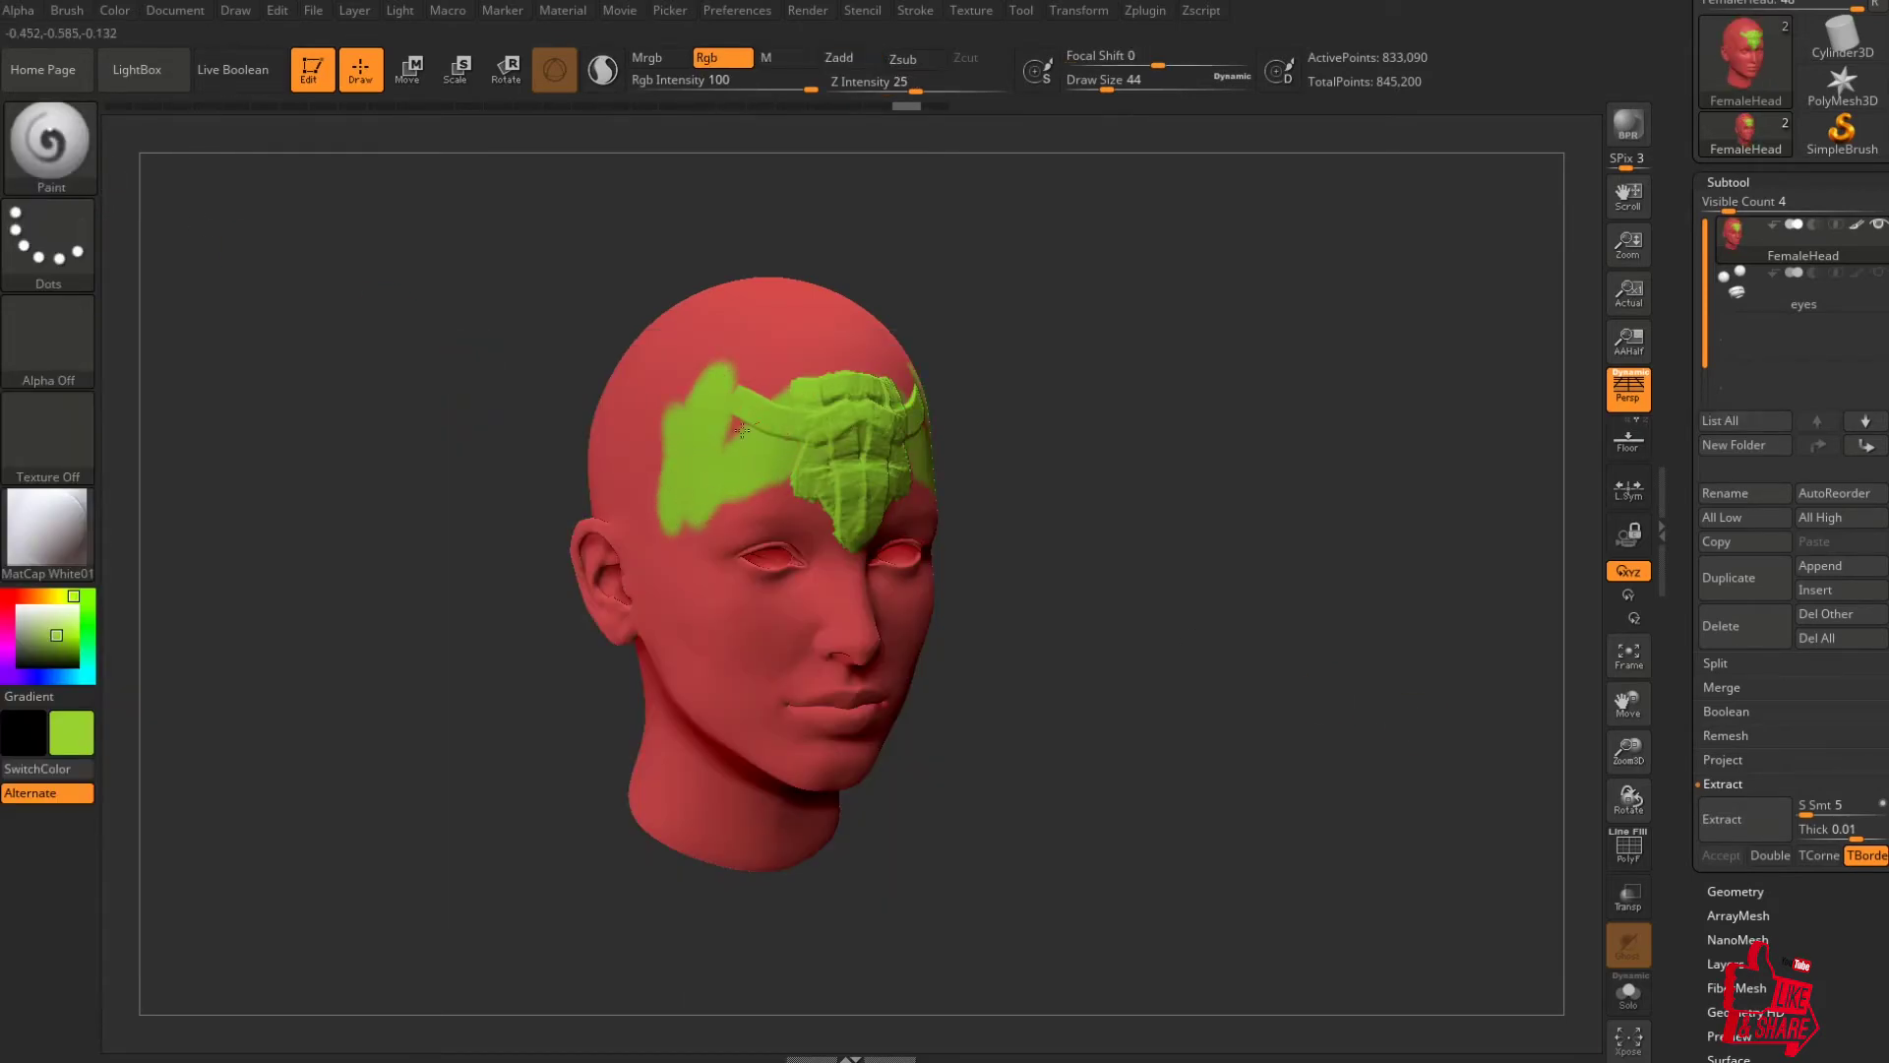
{"action": "key", "text": "ctrl+z"}
{"action": "key", "text": "ctrl+z"}
{"action": "key", "text": "ctrl+z"}
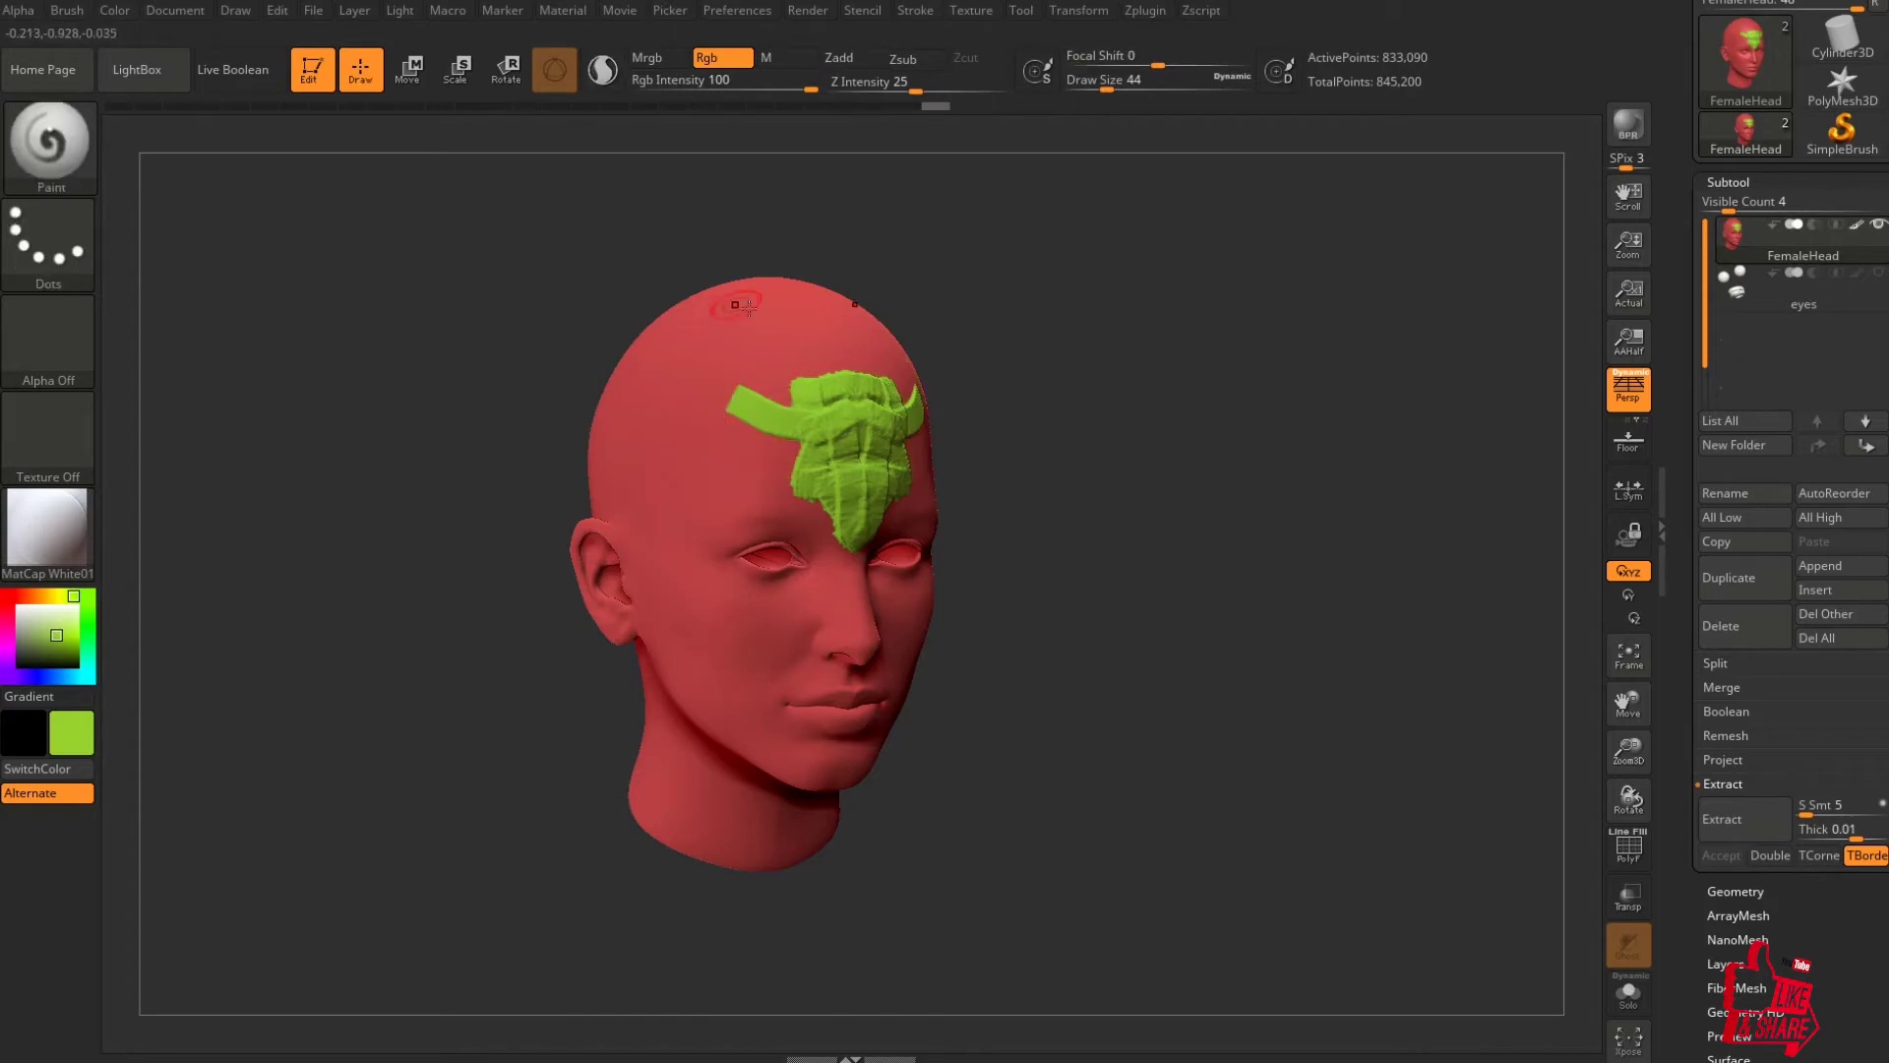
{"action": "left_click_drag", "start_coordinate": [416, 296], "coordinate": [110, 193]}
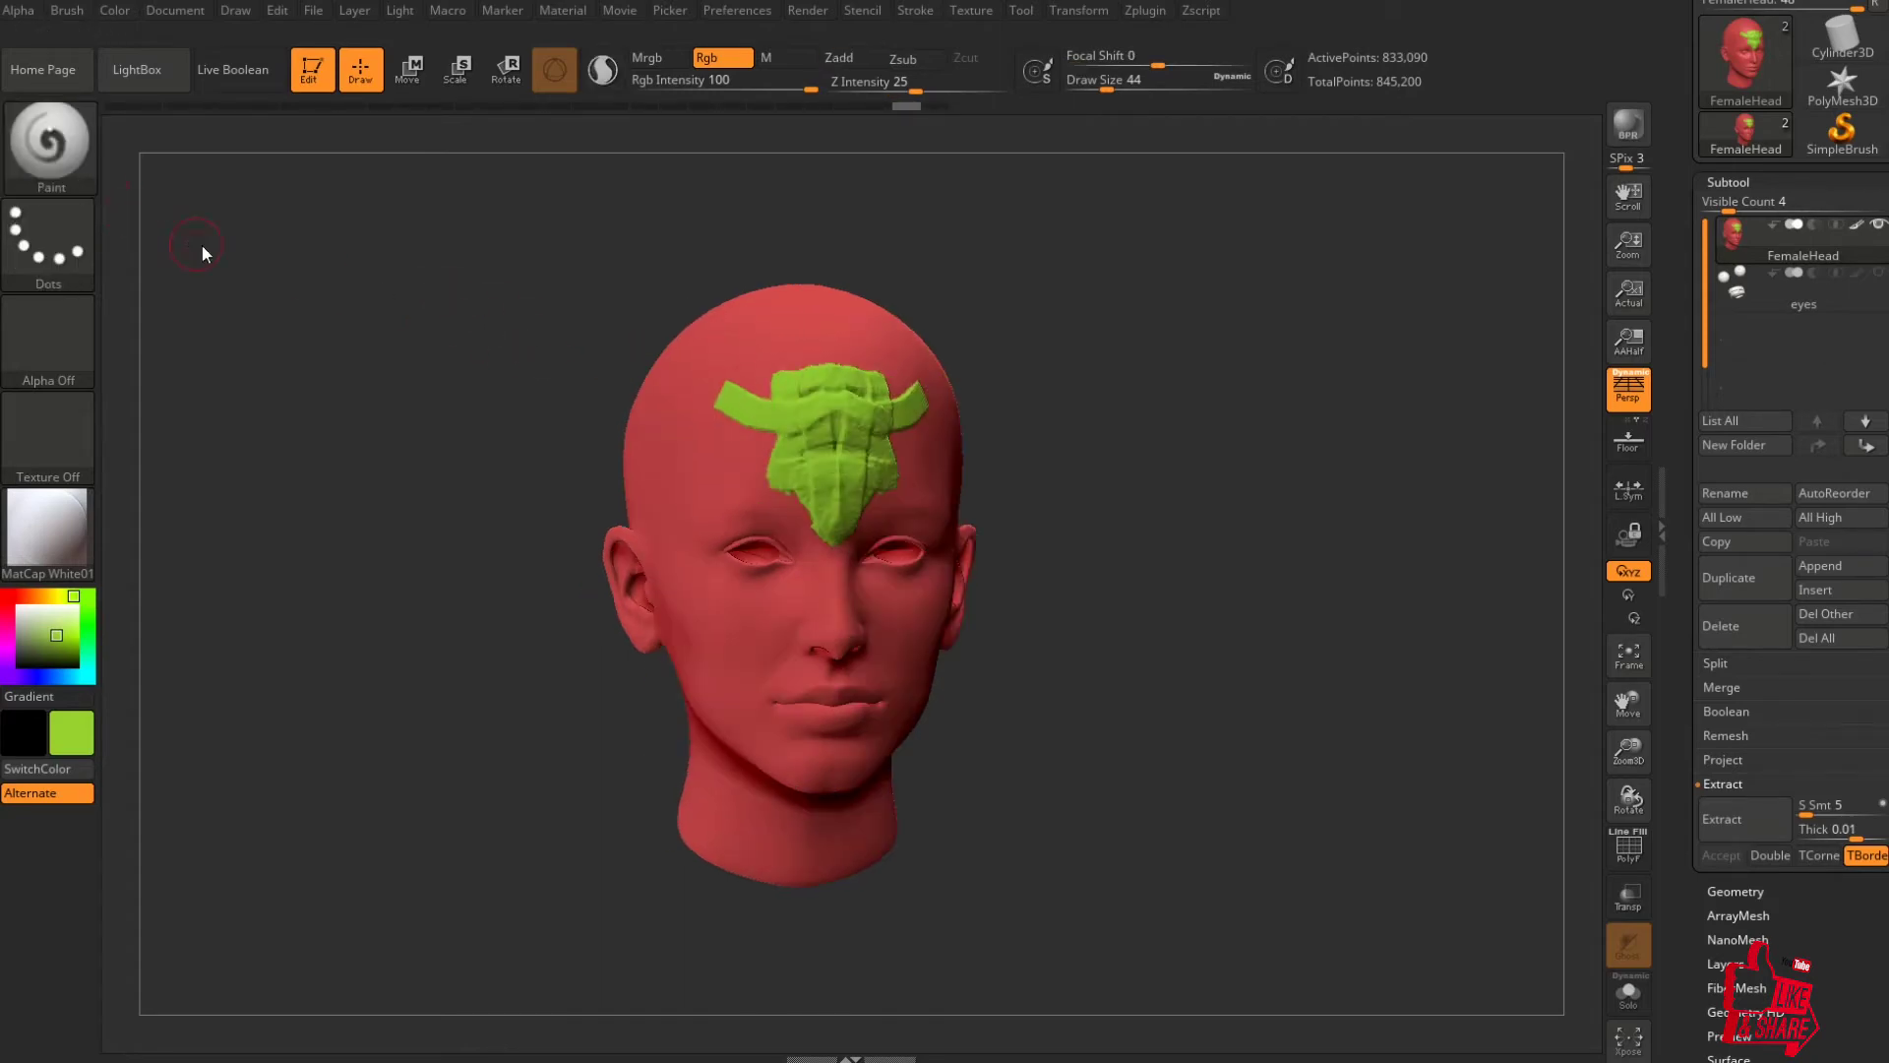
Switch back to the ClayBuildup brush, enable Rgb with Zadd, and sculpt green strokes on both sides of the forehead.
{"action": "key", "text": "b"}
{"action": "left_click", "coordinate": [629, 471]}
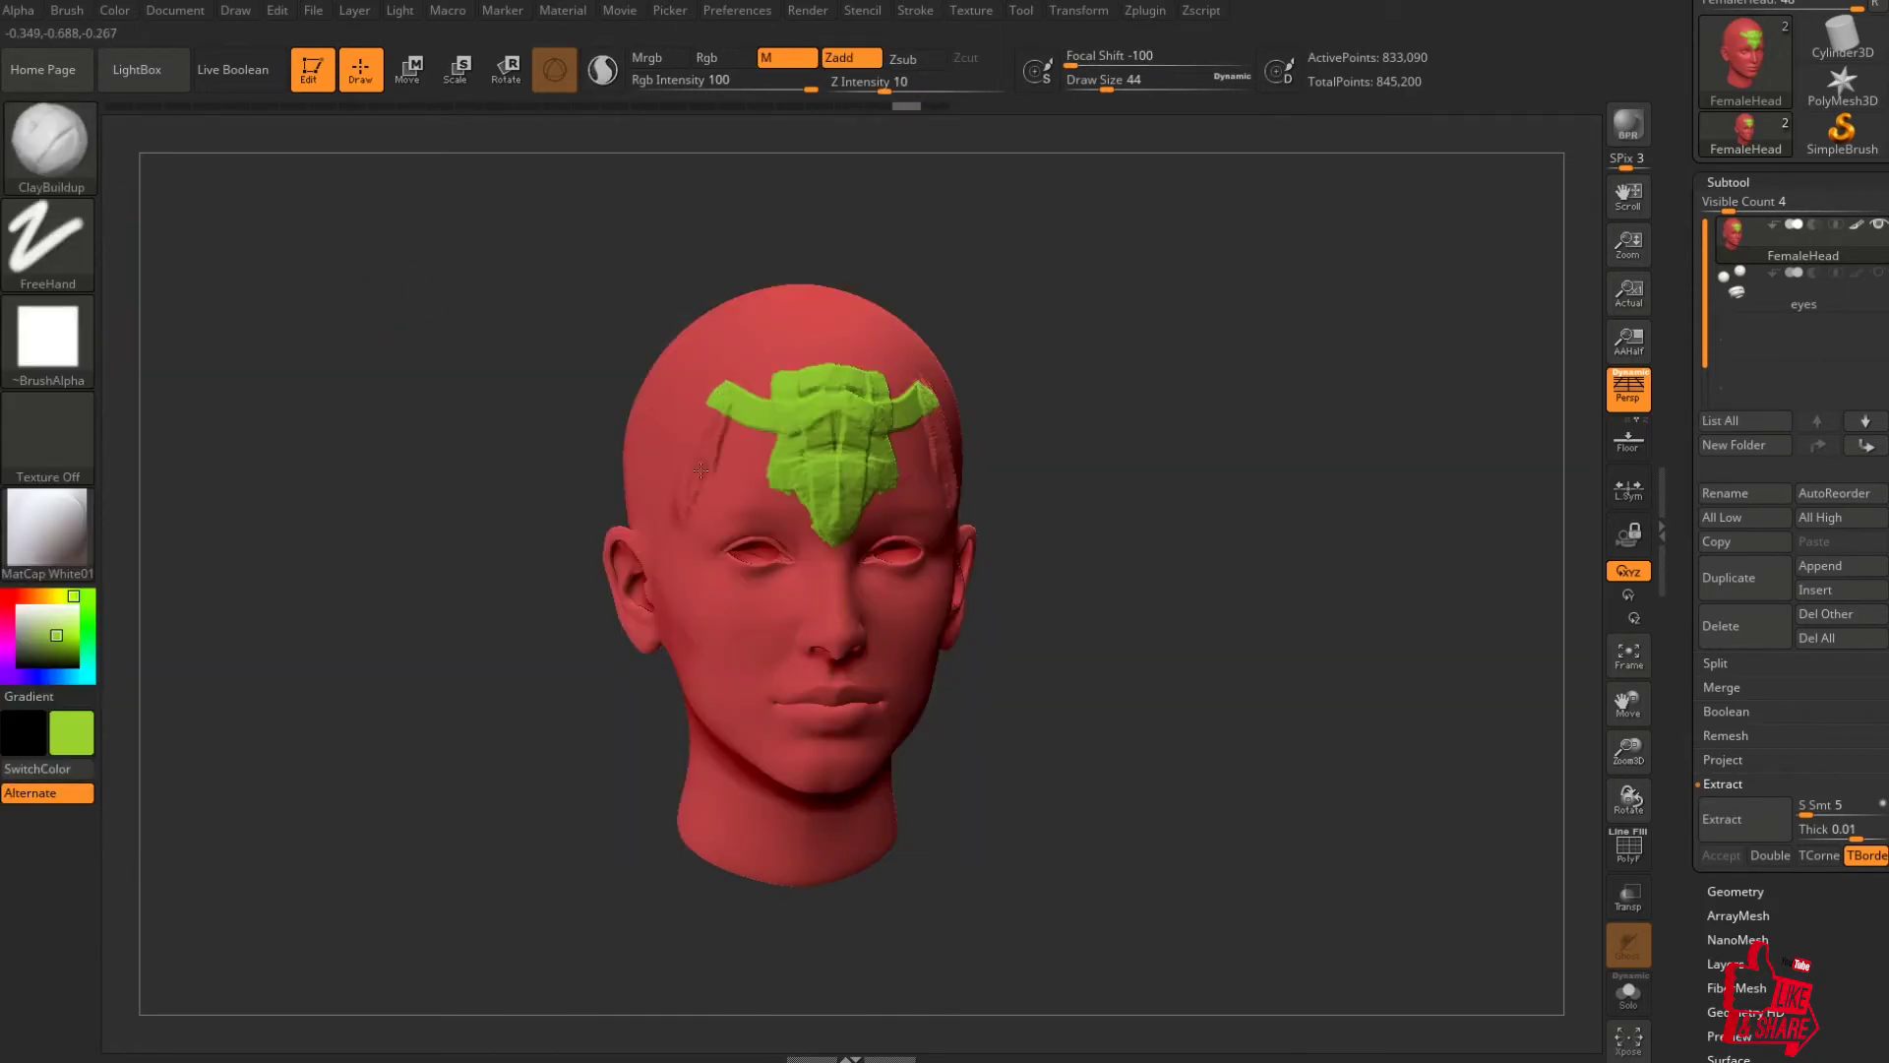
{"action": "left_click", "coordinate": [708, 60]}
{"action": "mouse_move", "coordinate": [673, 427]}
{"action": "left_mouse_down"}
{"action": "mouse_move", "coordinate": [689, 472]}
{"action": "mouse_move", "coordinate": [757, 444]}
{"action": "left_mouse_up"}
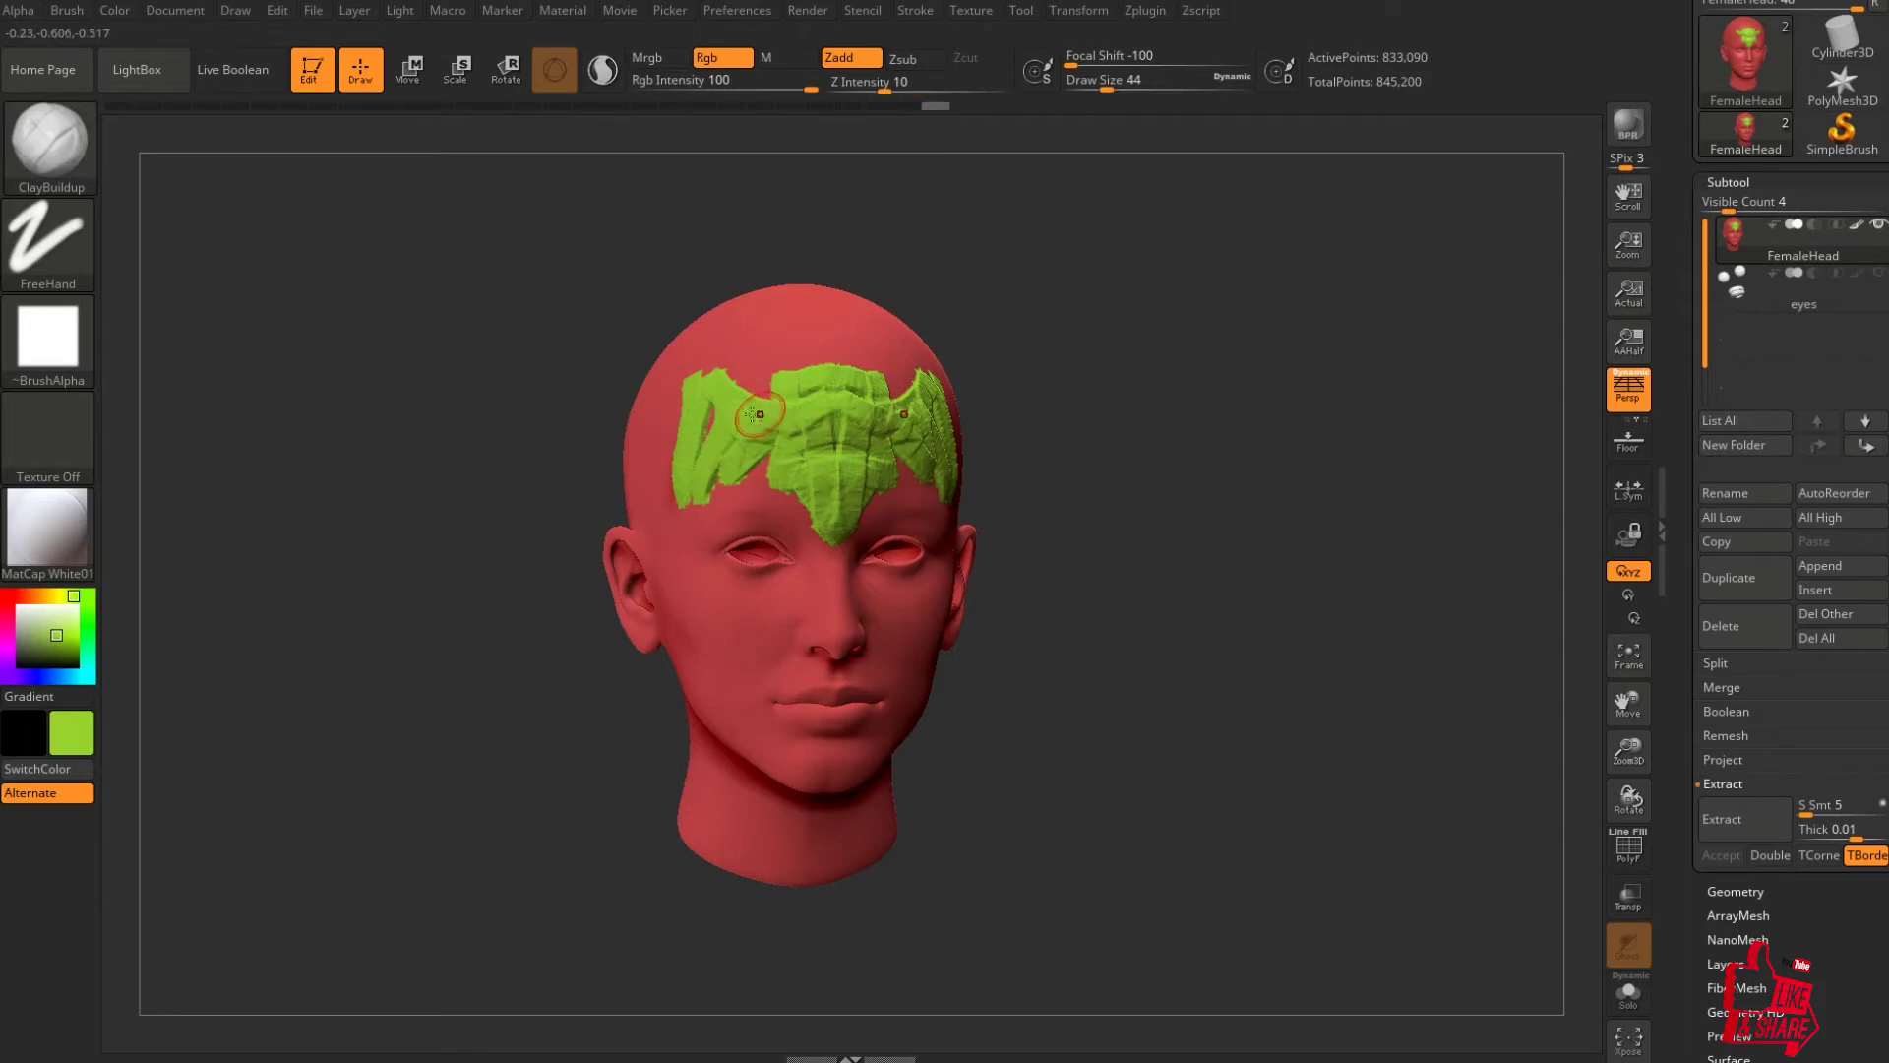
{"action": "left_click_drag", "start_coordinate": [486, 392], "coordinate": [501, 450]}
Add more green ClayBuildup strokes over the middle and upper forehead, extending the coloured relief towards the hairline.
{"action": "right_click_drag", "start_coordinate": [769, 406], "coordinate": [766, 514], "text": "ctrl"}
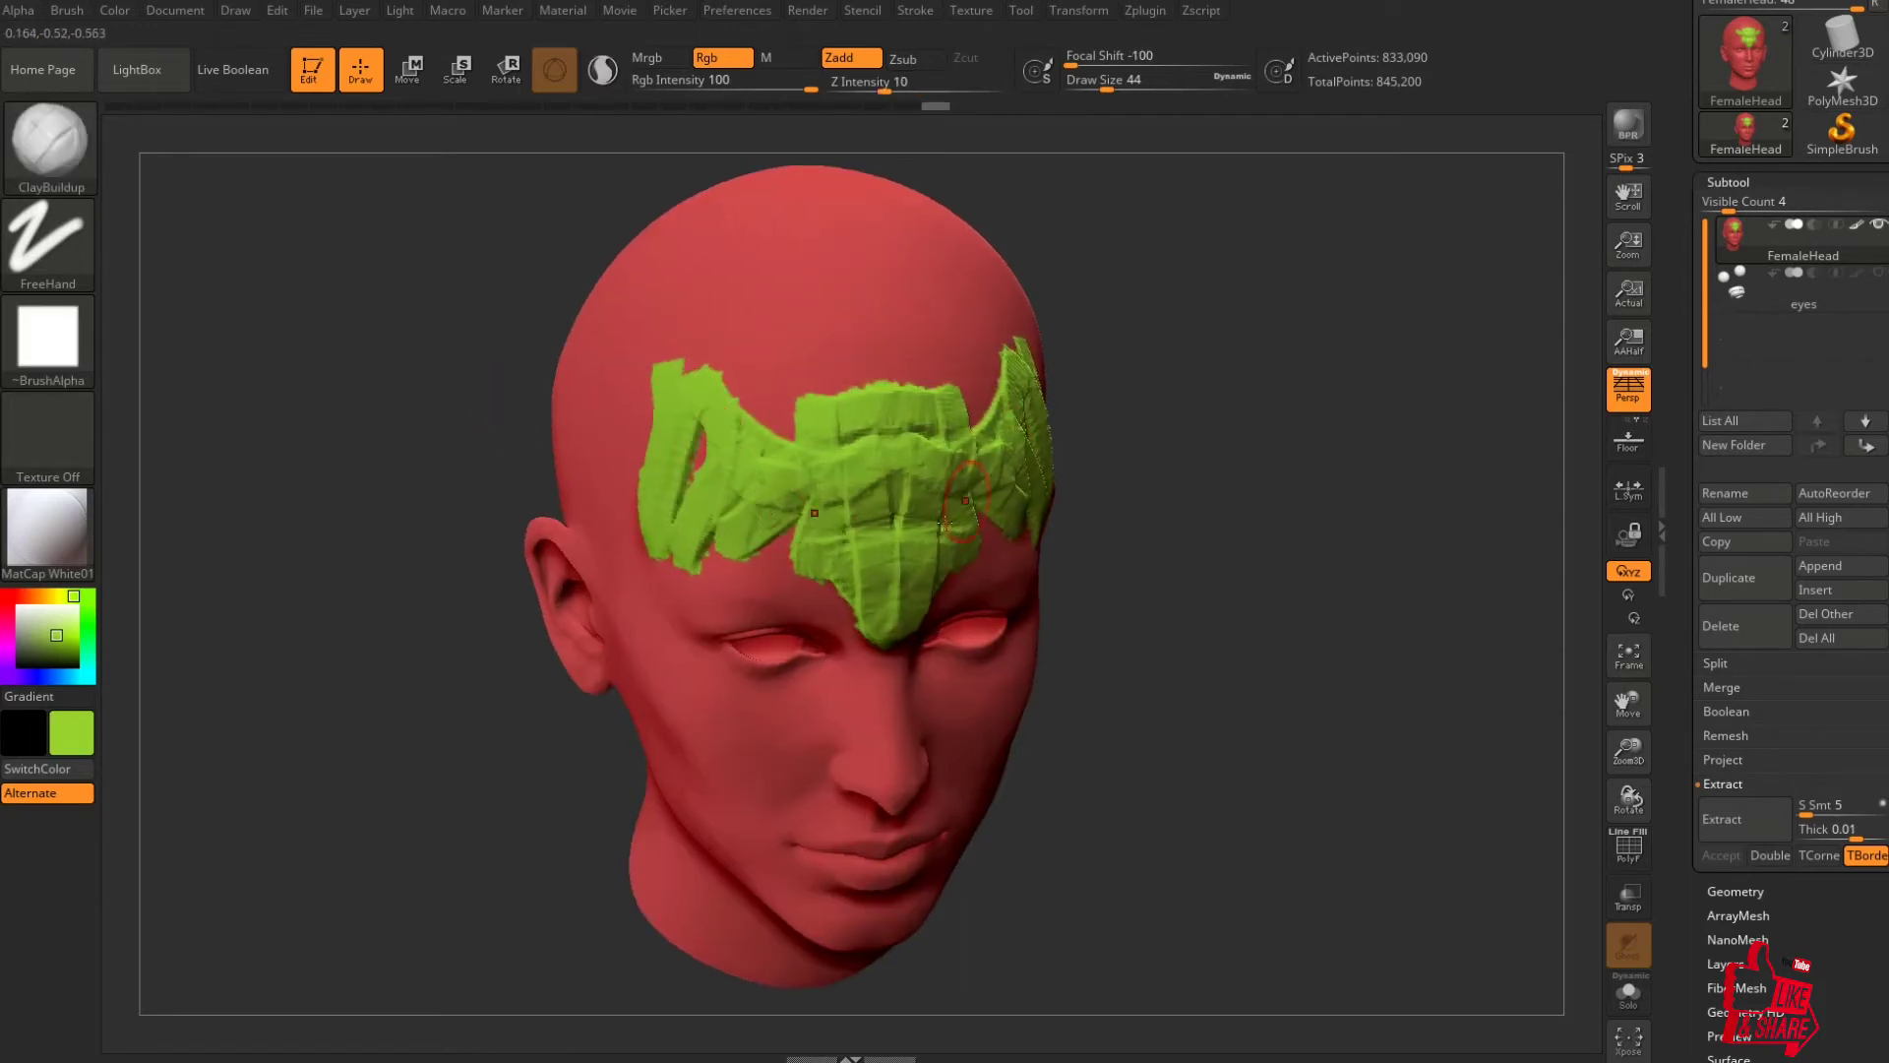
{"action": "left_click_drag", "start_coordinate": [1089, 567], "coordinate": [1001, 540]}
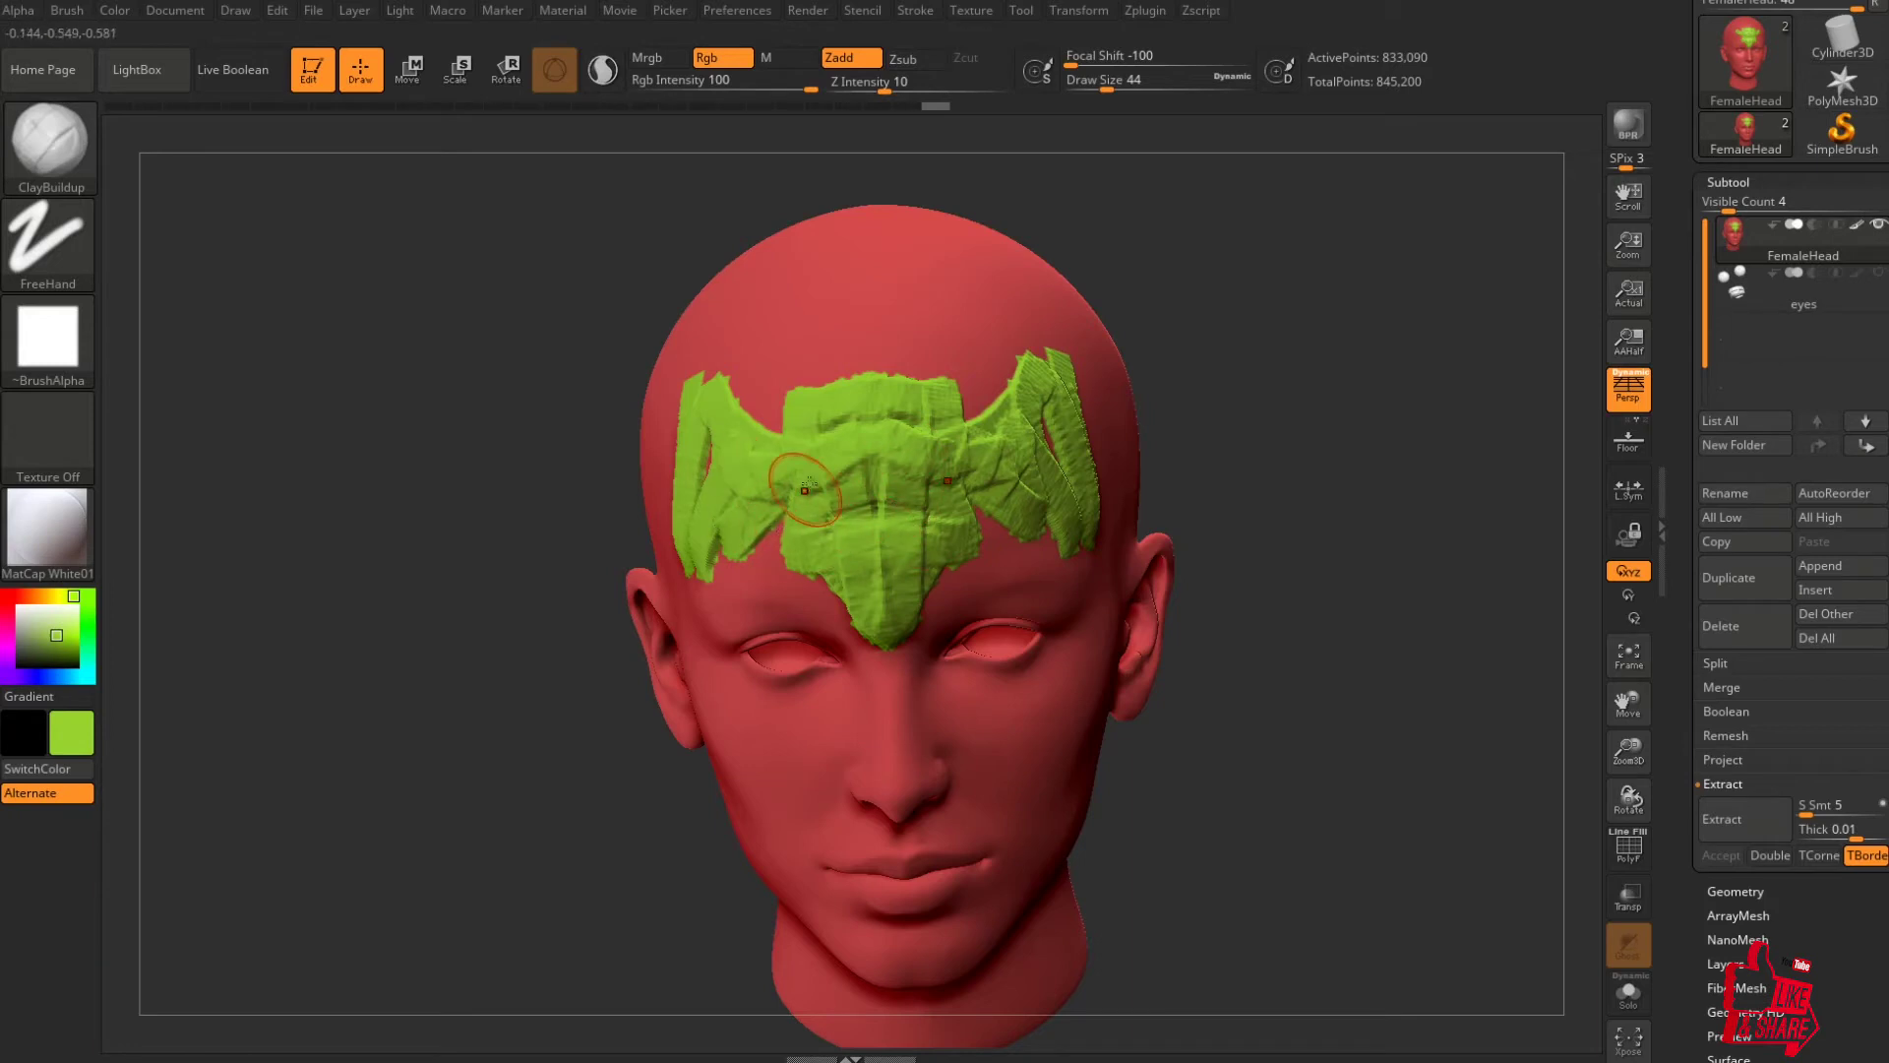
{"action": "left_click_drag", "start_coordinate": [513, 265], "coordinate": [566, 275]}
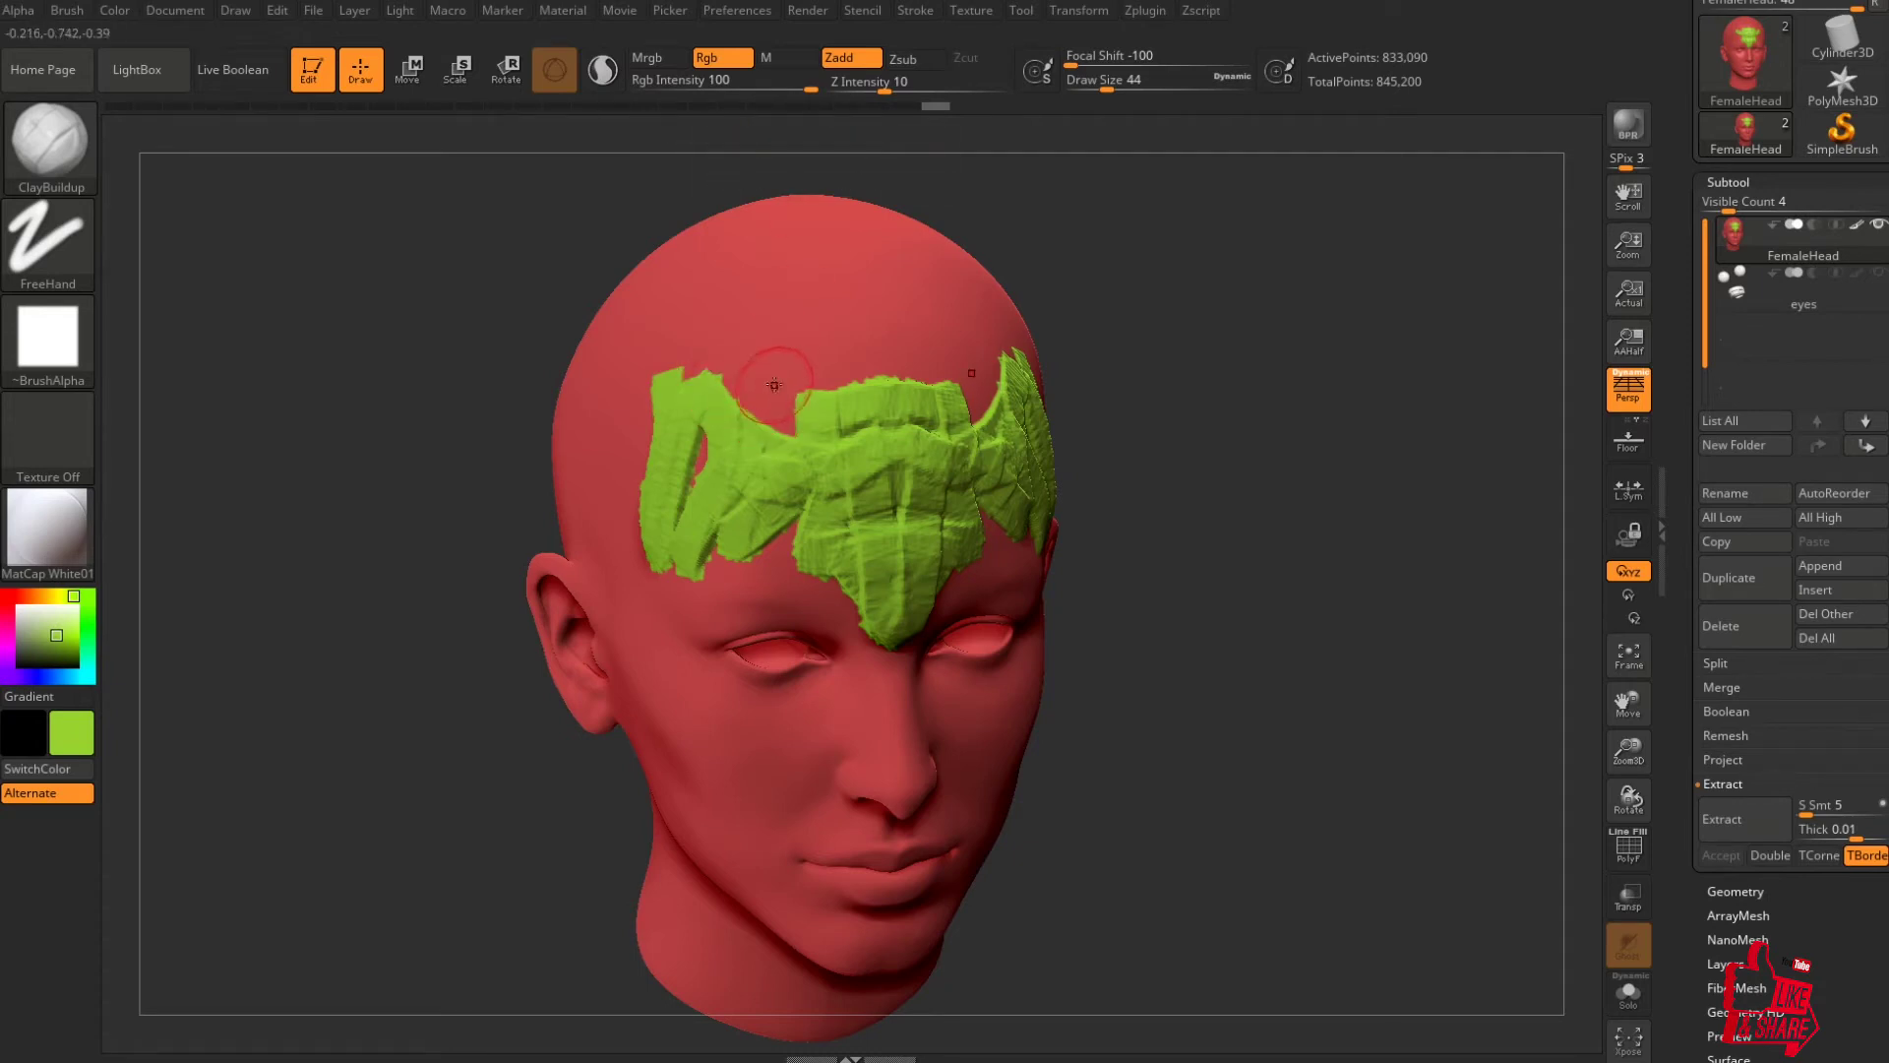
{"action": "mouse_move", "coordinate": [774, 385]}
{"action": "left_mouse_down"}
{"action": "mouse_move", "coordinate": [797, 388]}
{"action": "mouse_move", "coordinate": [774, 415]}
{"action": "left_mouse_up"}
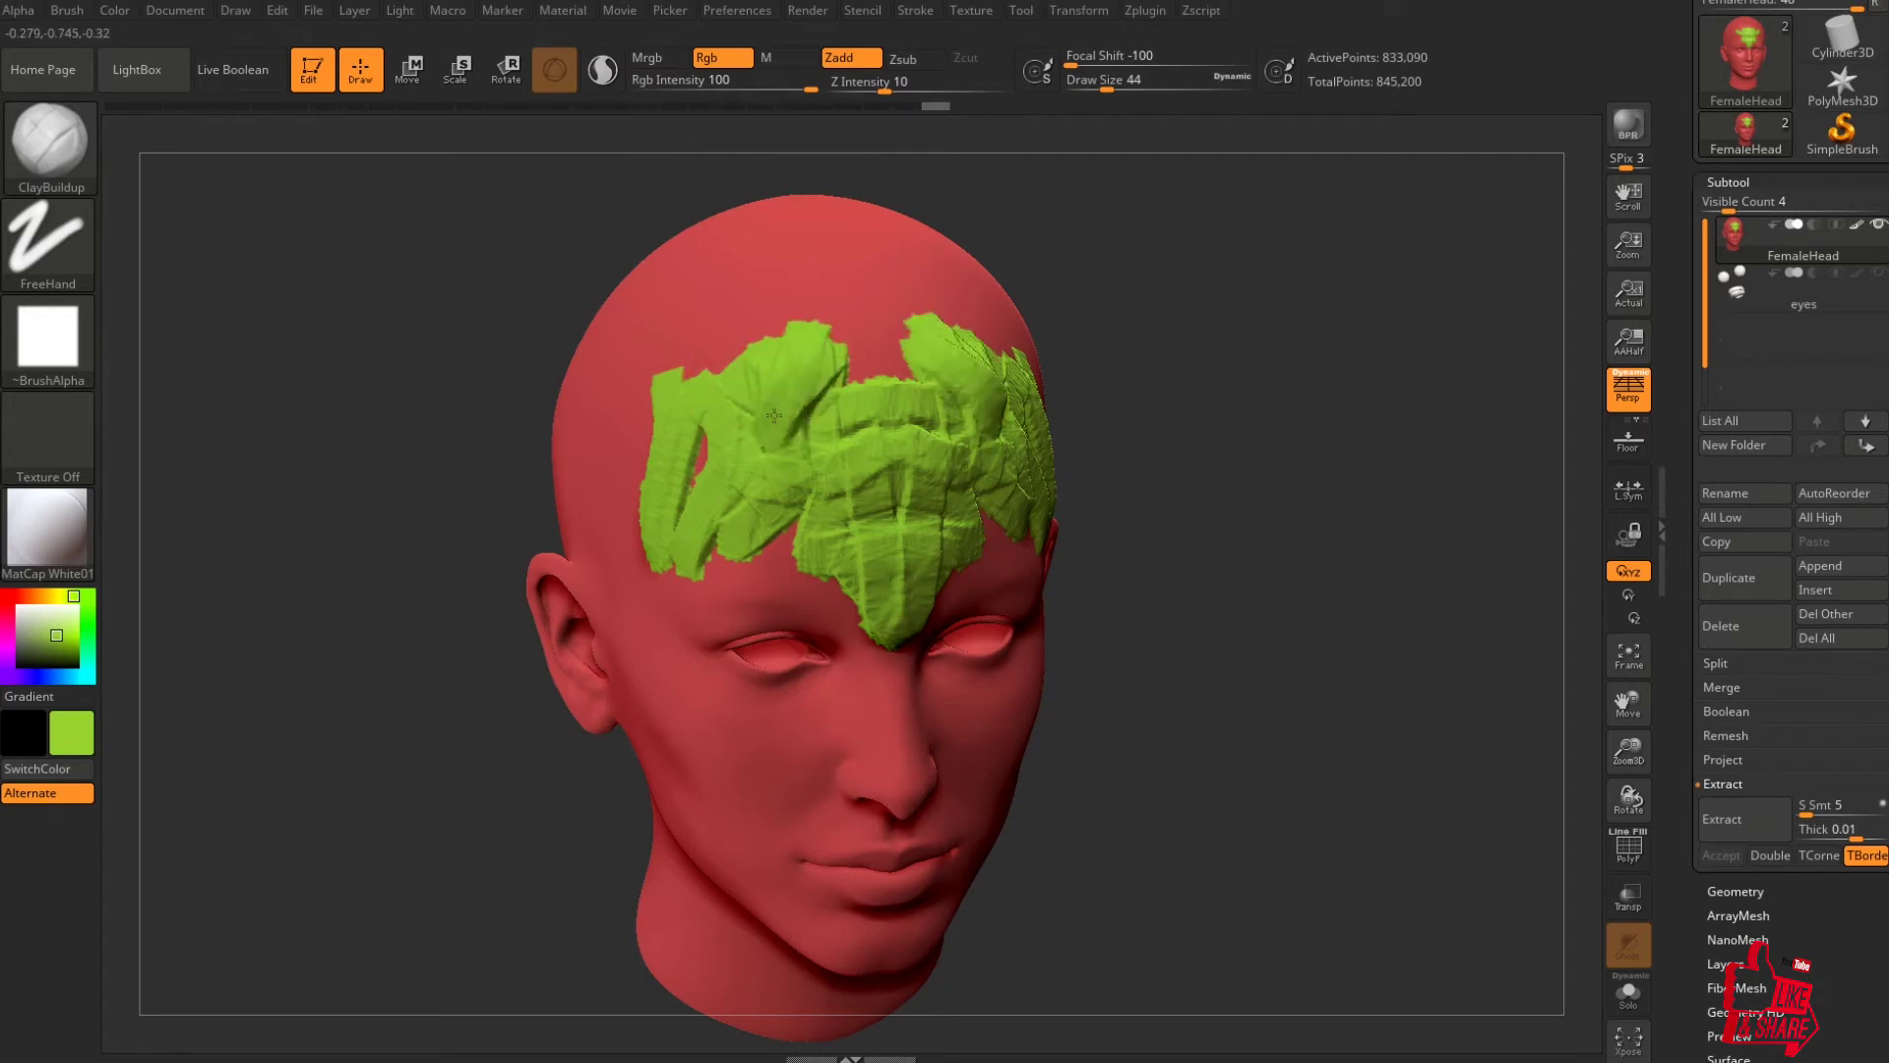
{"action": "left_click_drag", "start_coordinate": [1193, 485], "coordinate": [1175, 406]}
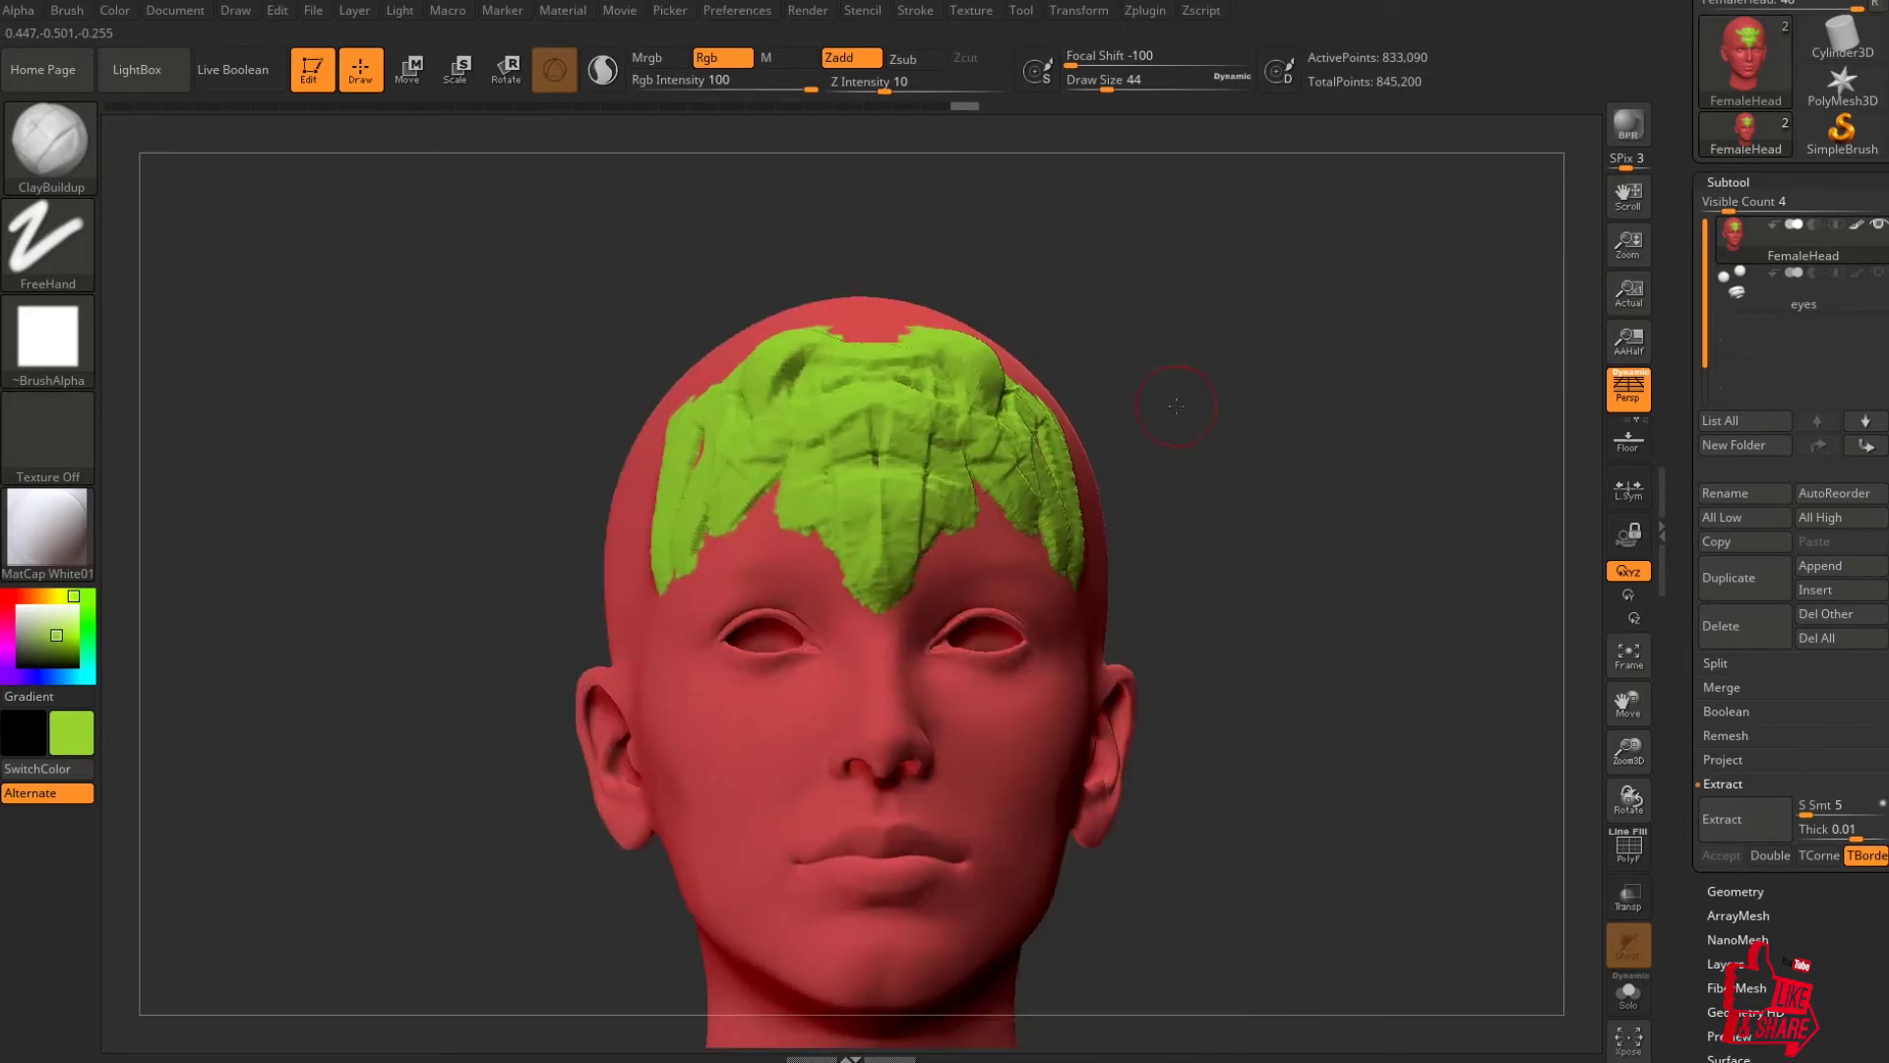
{"action": "left_click_drag", "start_coordinate": [1249, 463], "coordinate": [1269, 522]}
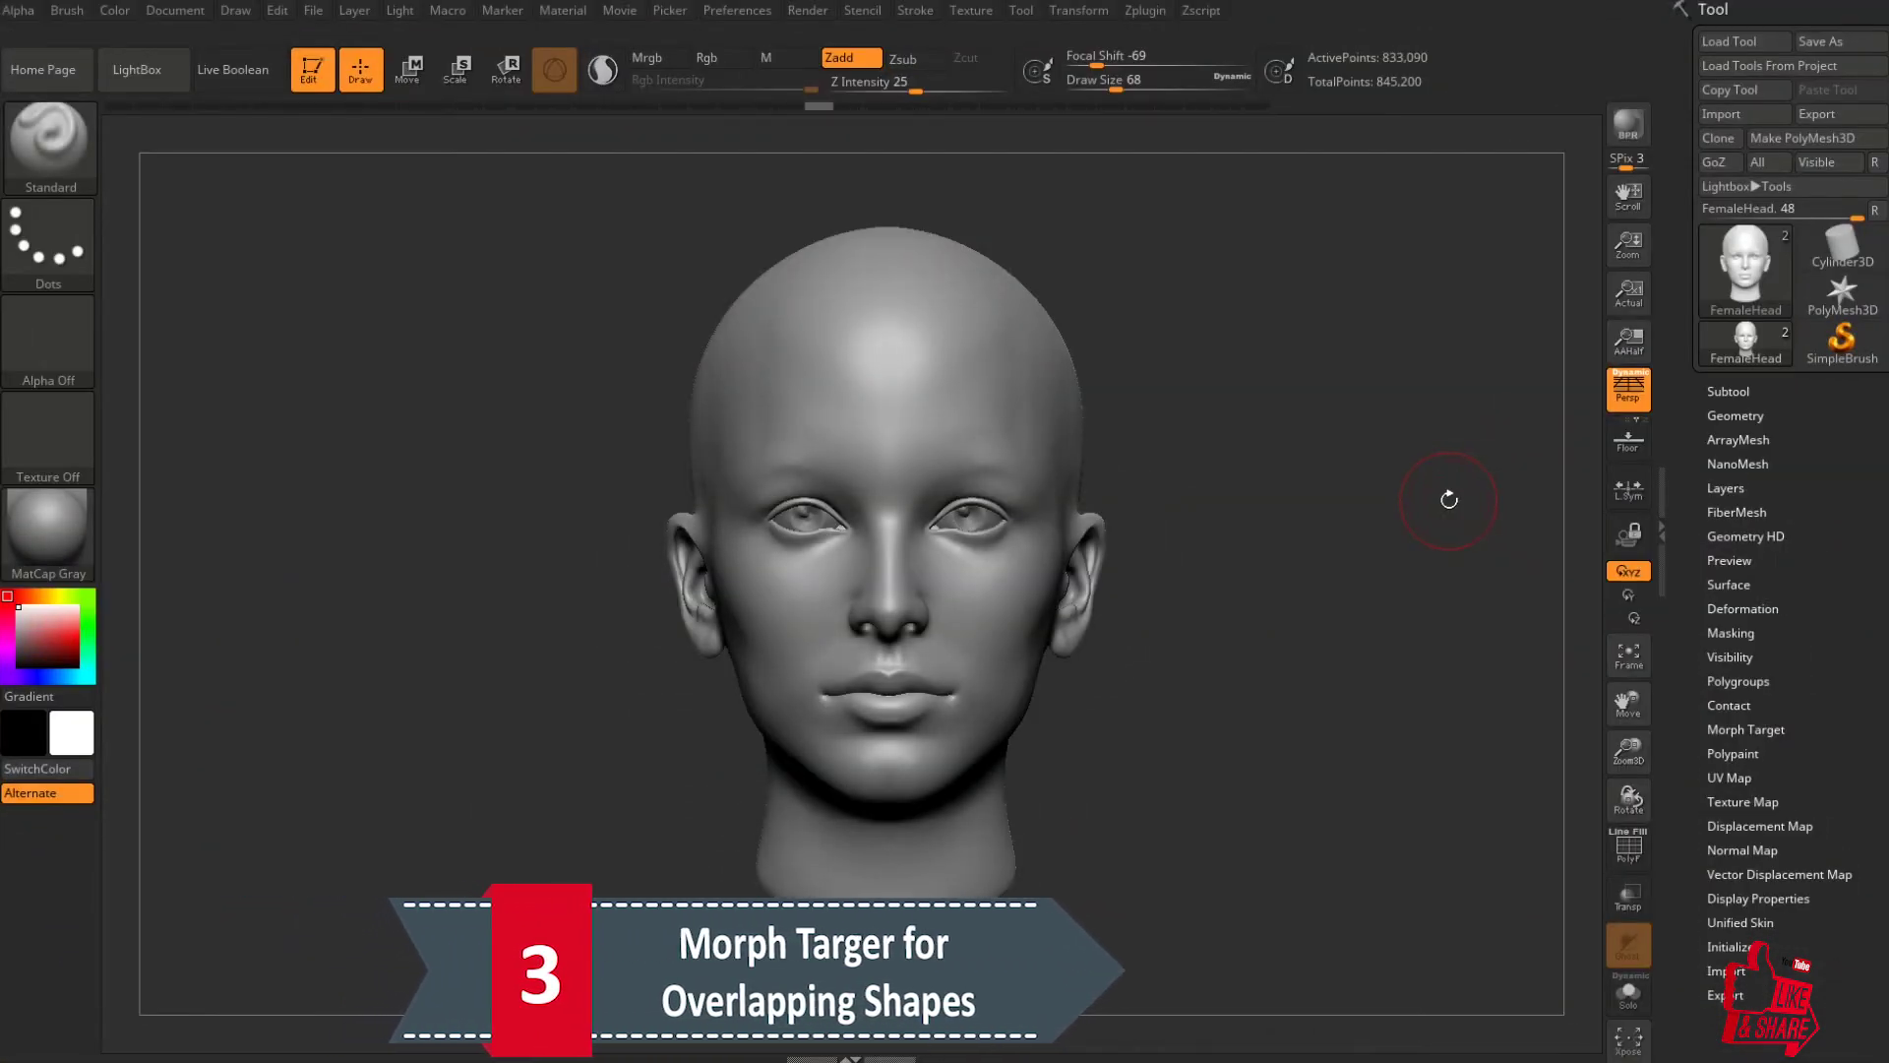
Choose the ChiselRect brush with the Gear19 shape and stamp ring reliefs on the plain grey head's forehead and temple.
{"action": "left_click", "coordinate": [45, 143]}
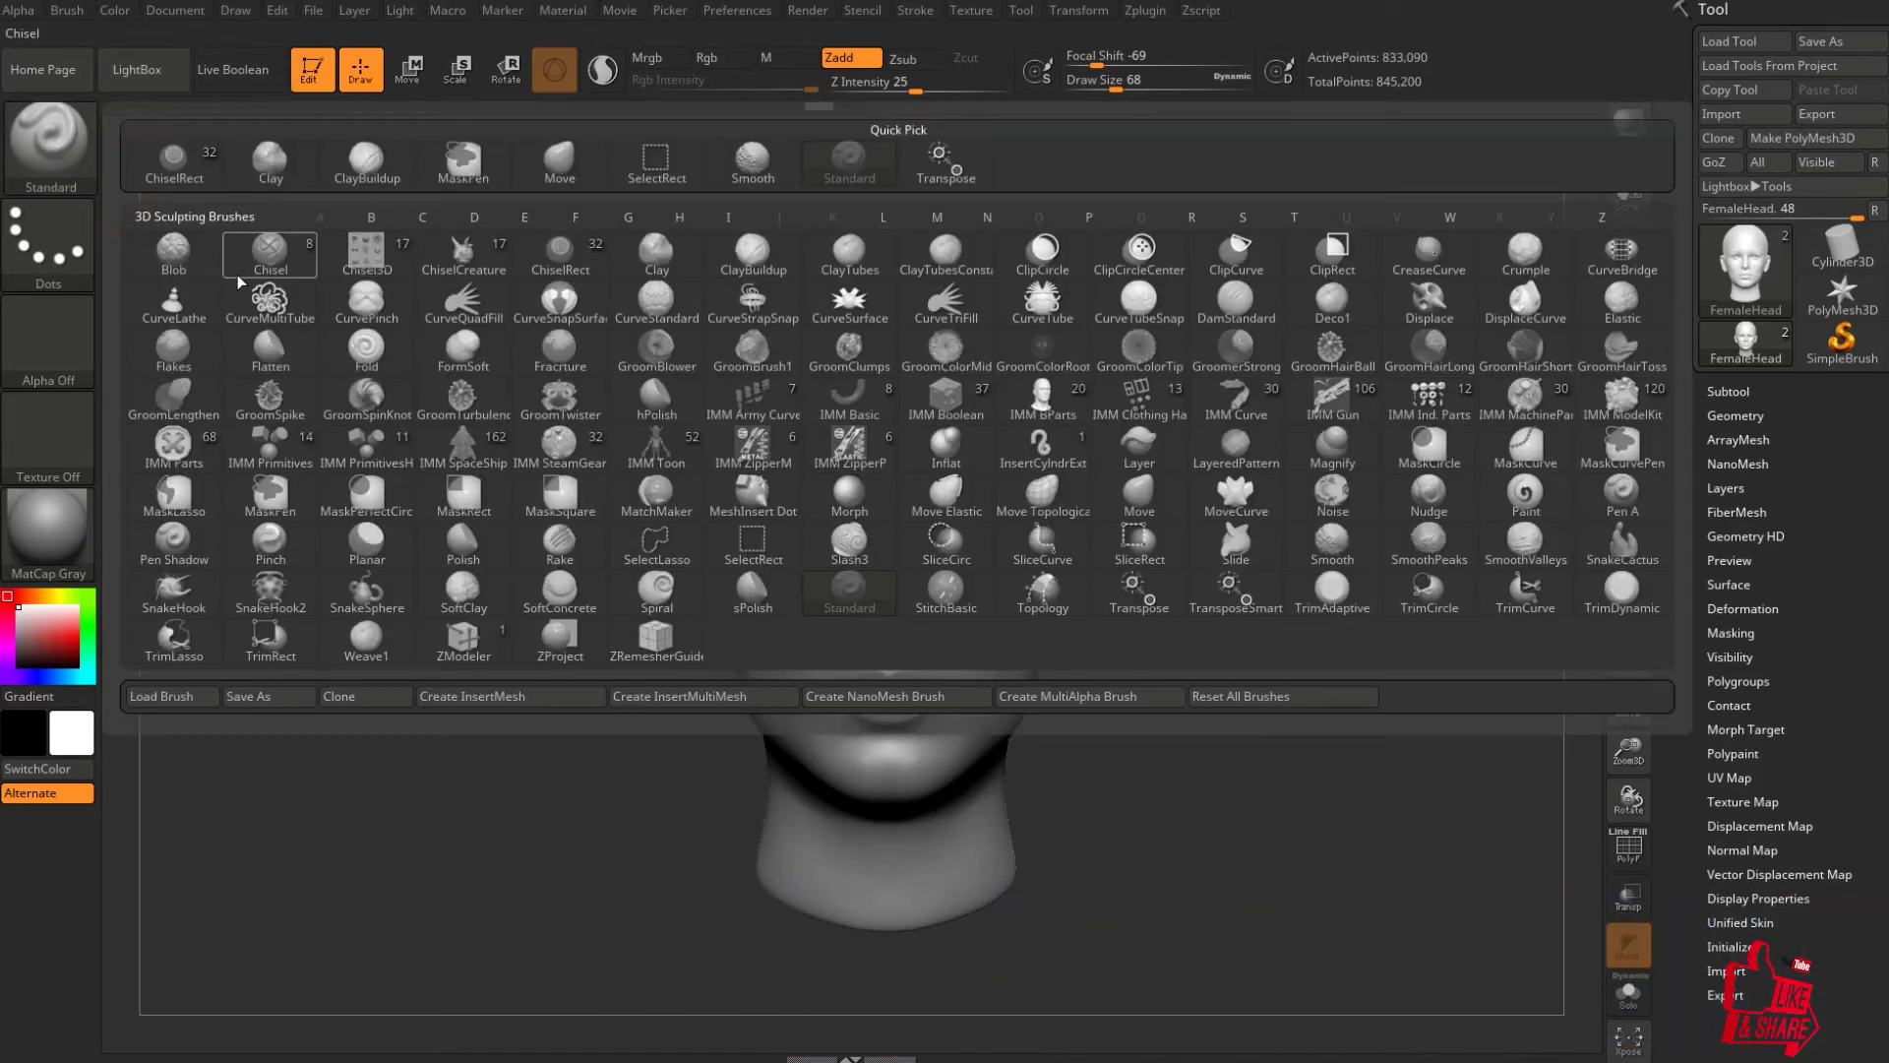
{"action": "left_click", "coordinate": [564, 264]}
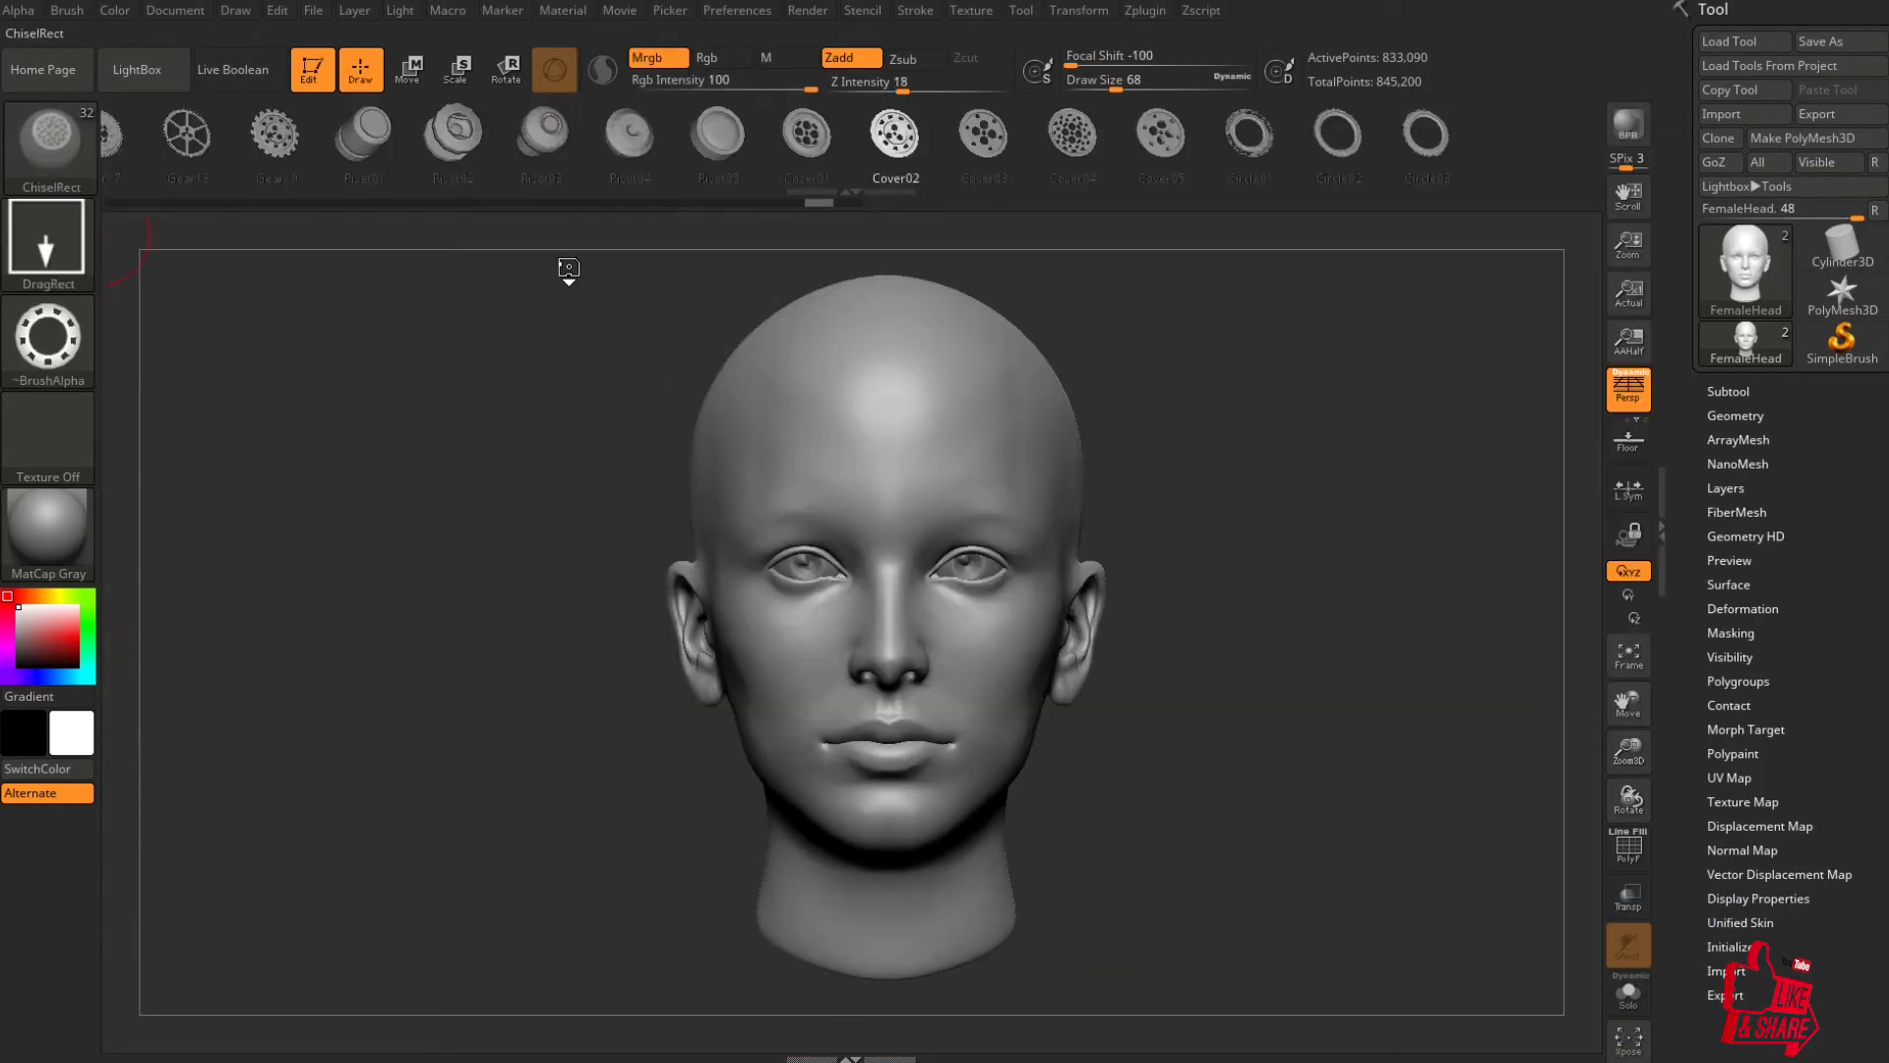
{"action": "left_click", "coordinate": [275, 135]}
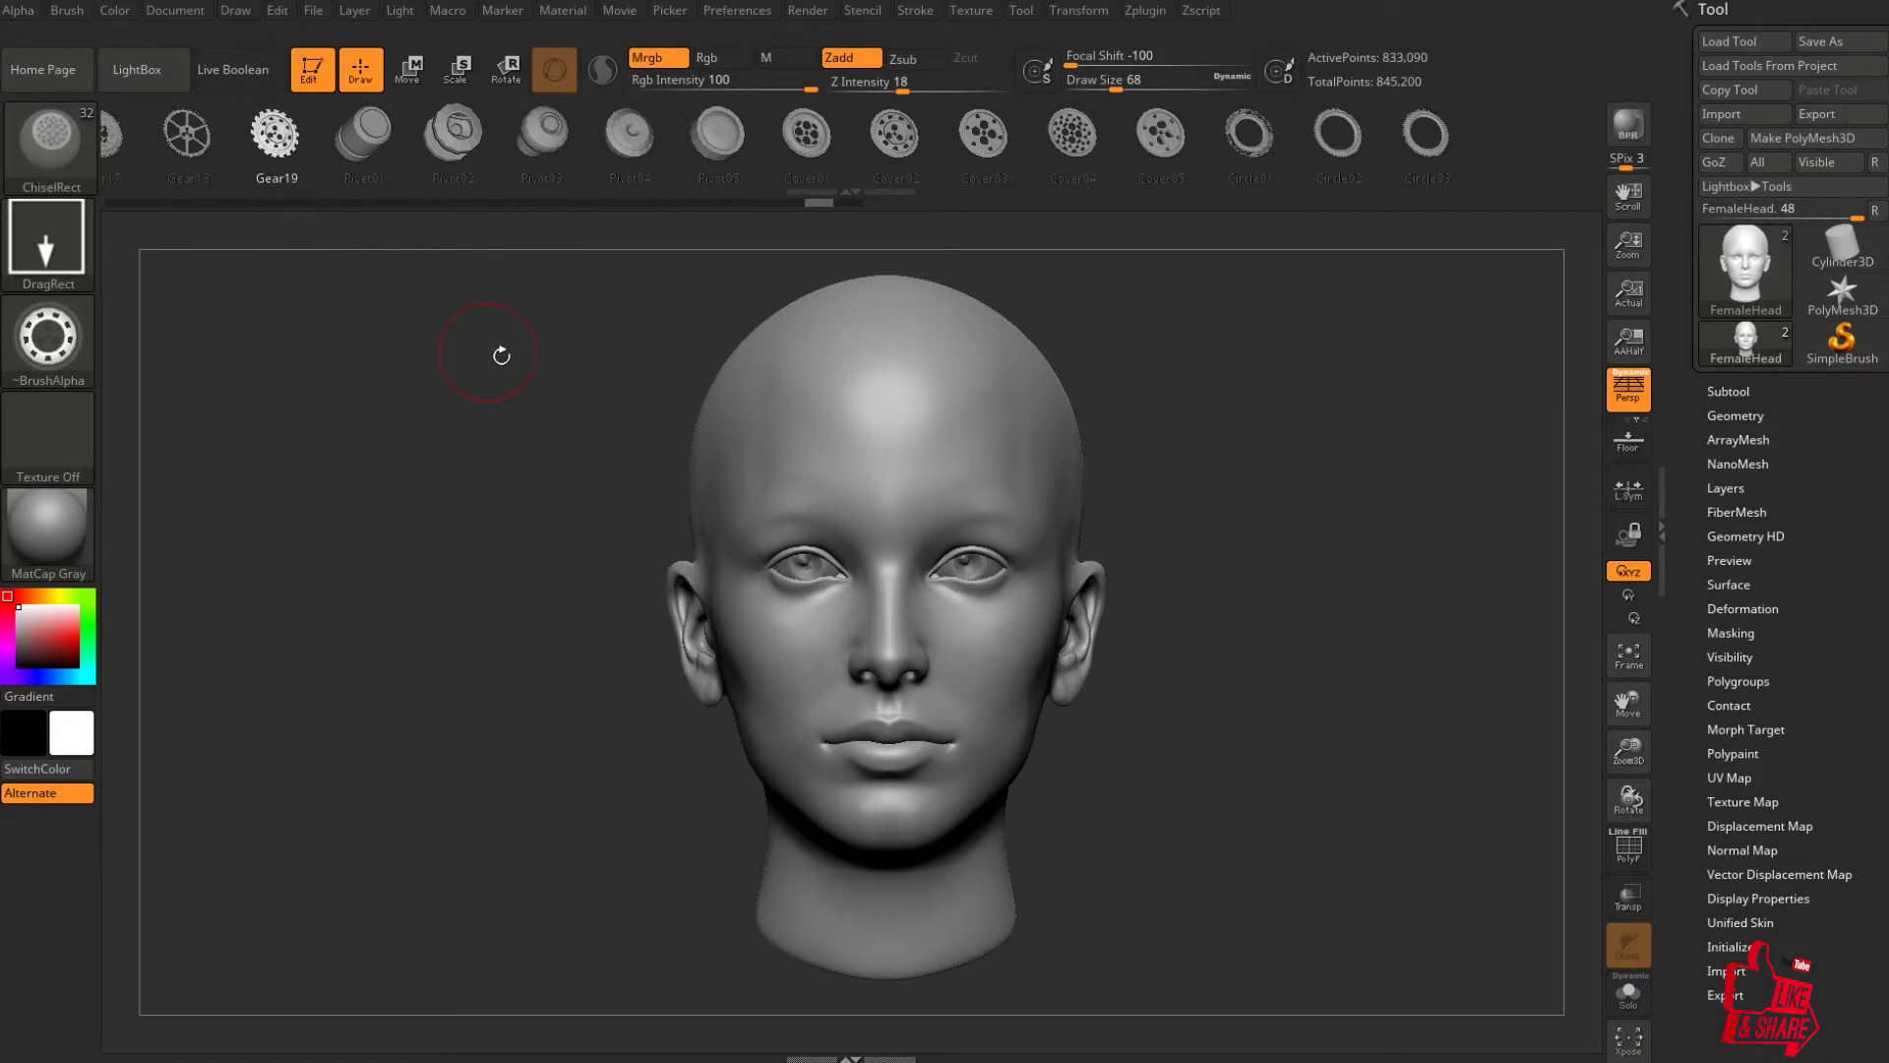
{"action": "left_click_drag", "start_coordinate": [572, 384], "coordinate": [614, 557]}
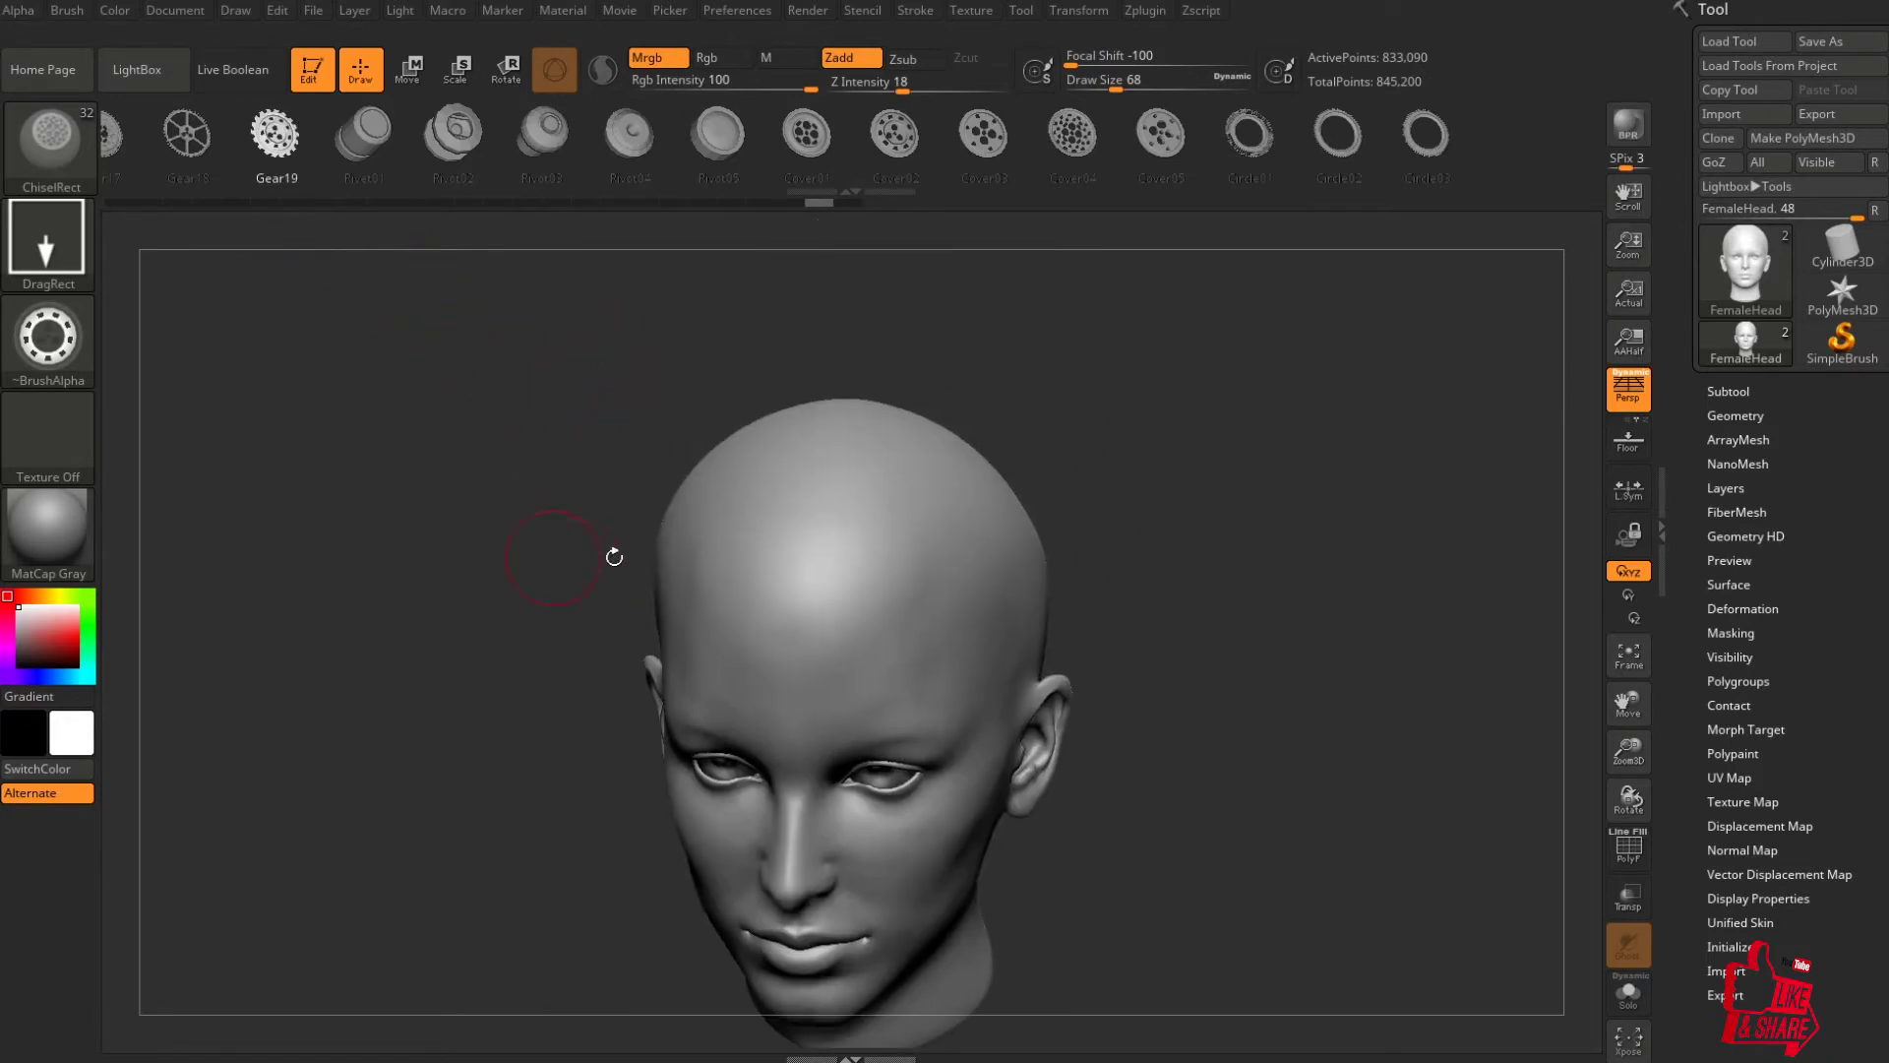
{"action": "left_click_drag", "start_coordinate": [867, 591], "coordinate": [885, 463]}
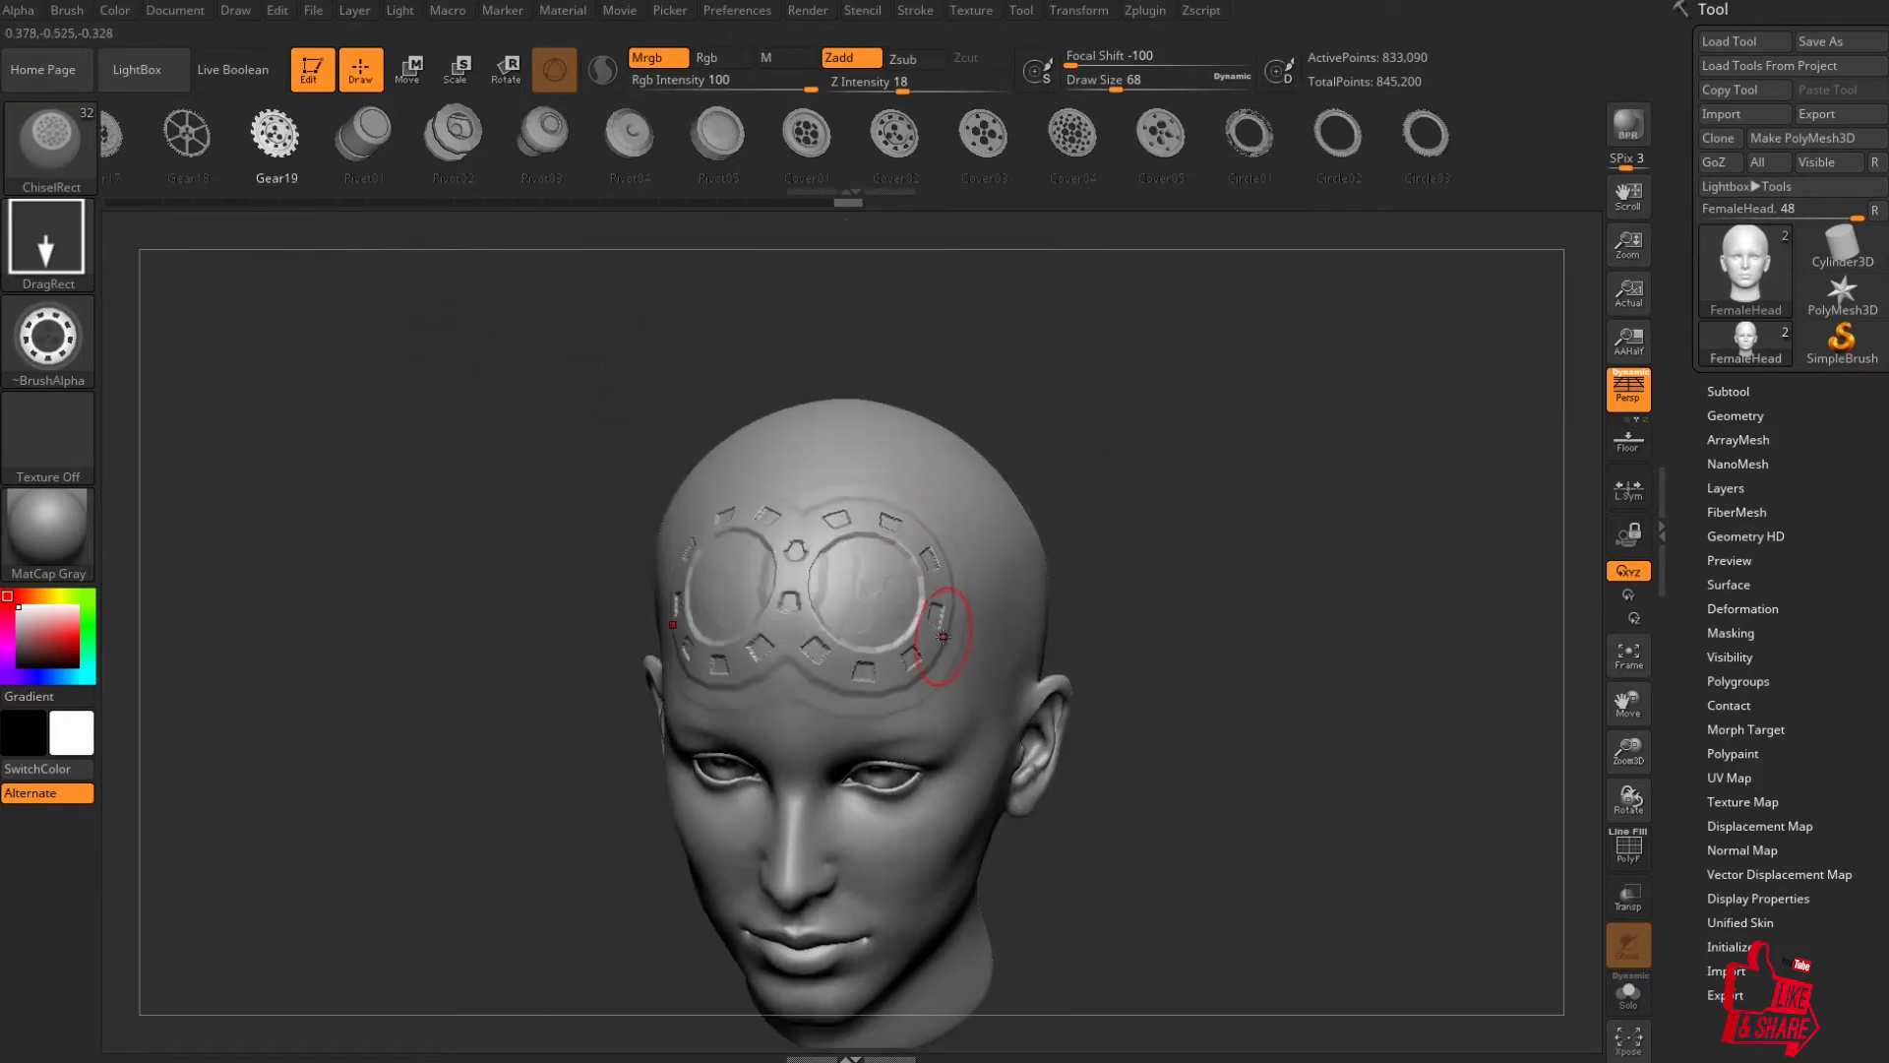
{"action": "left_click_drag", "start_coordinate": [1022, 569], "coordinate": [1051, 519]}
Stamp more Gear19 rings overlapping the existing ones on the upper forehead, temples and brow.
{"action": "left_click_drag", "start_coordinate": [1209, 522], "coordinate": [1141, 584]}
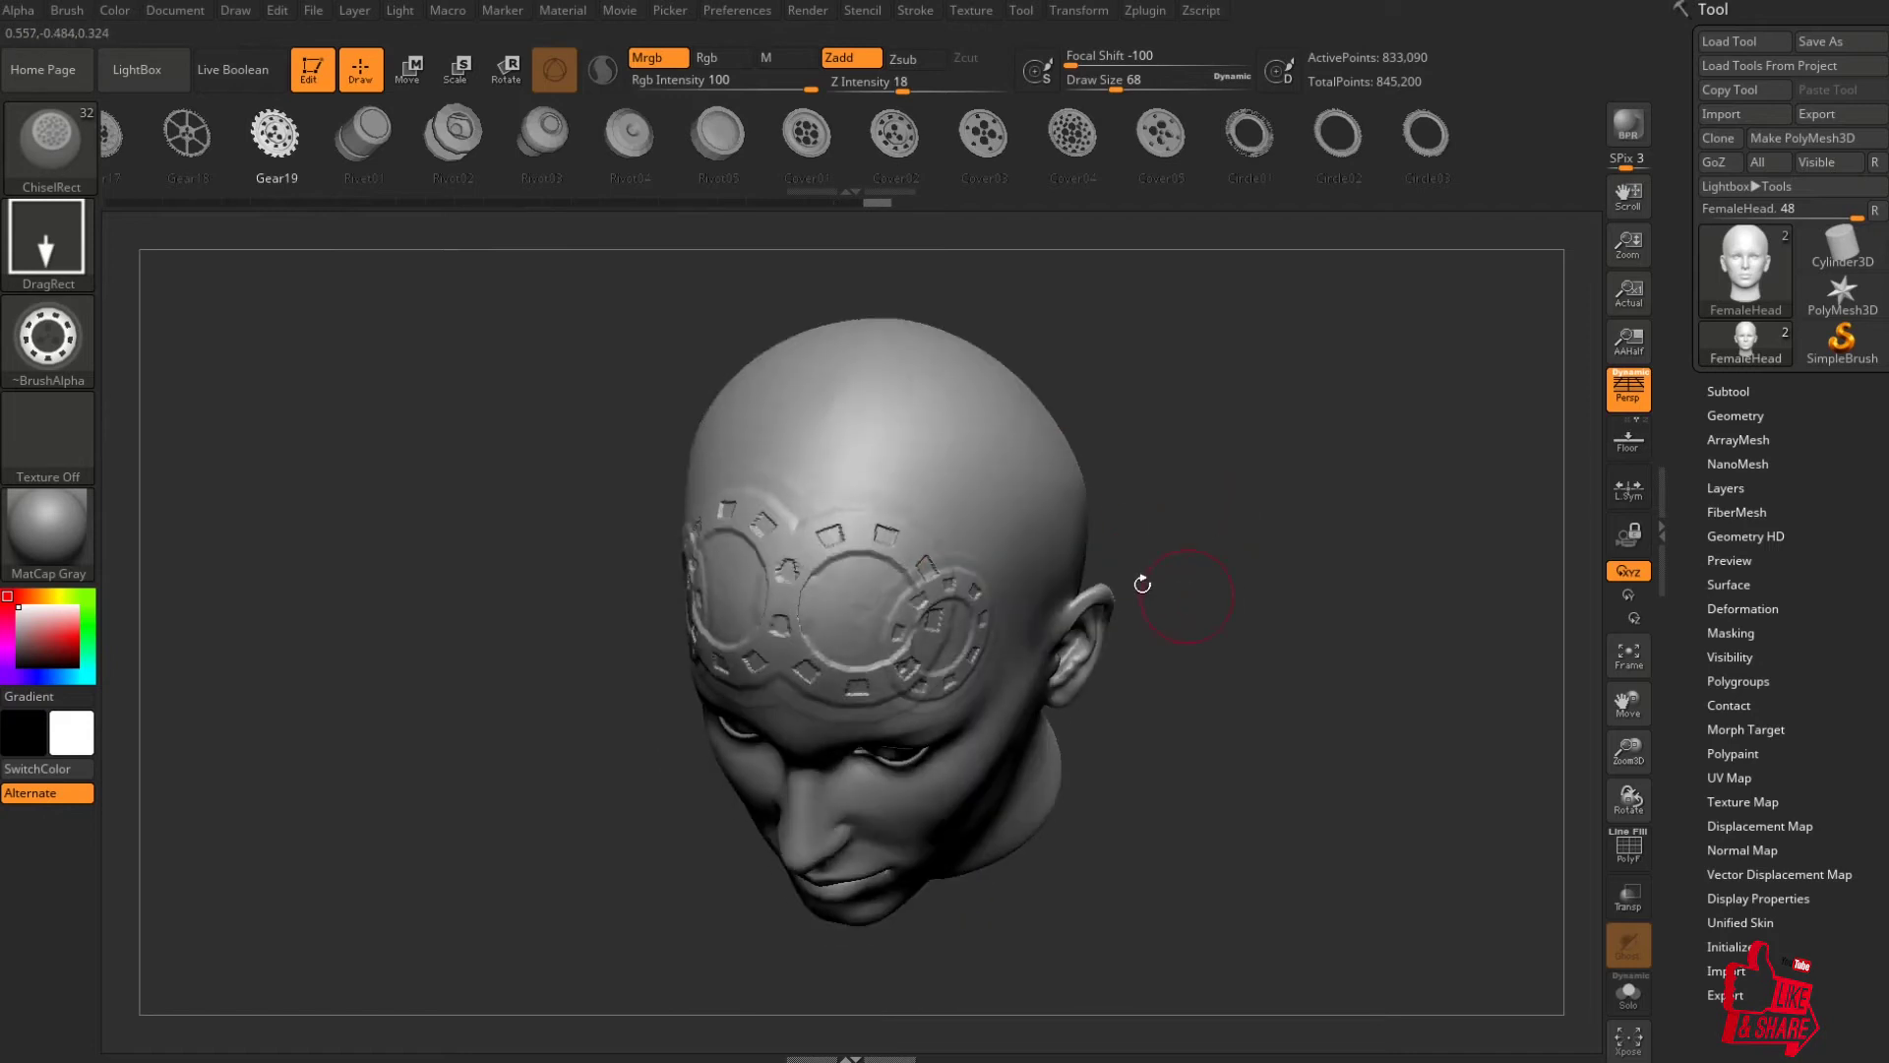
{"action": "left_click_drag", "start_coordinate": [943, 475], "coordinate": [1012, 418]}
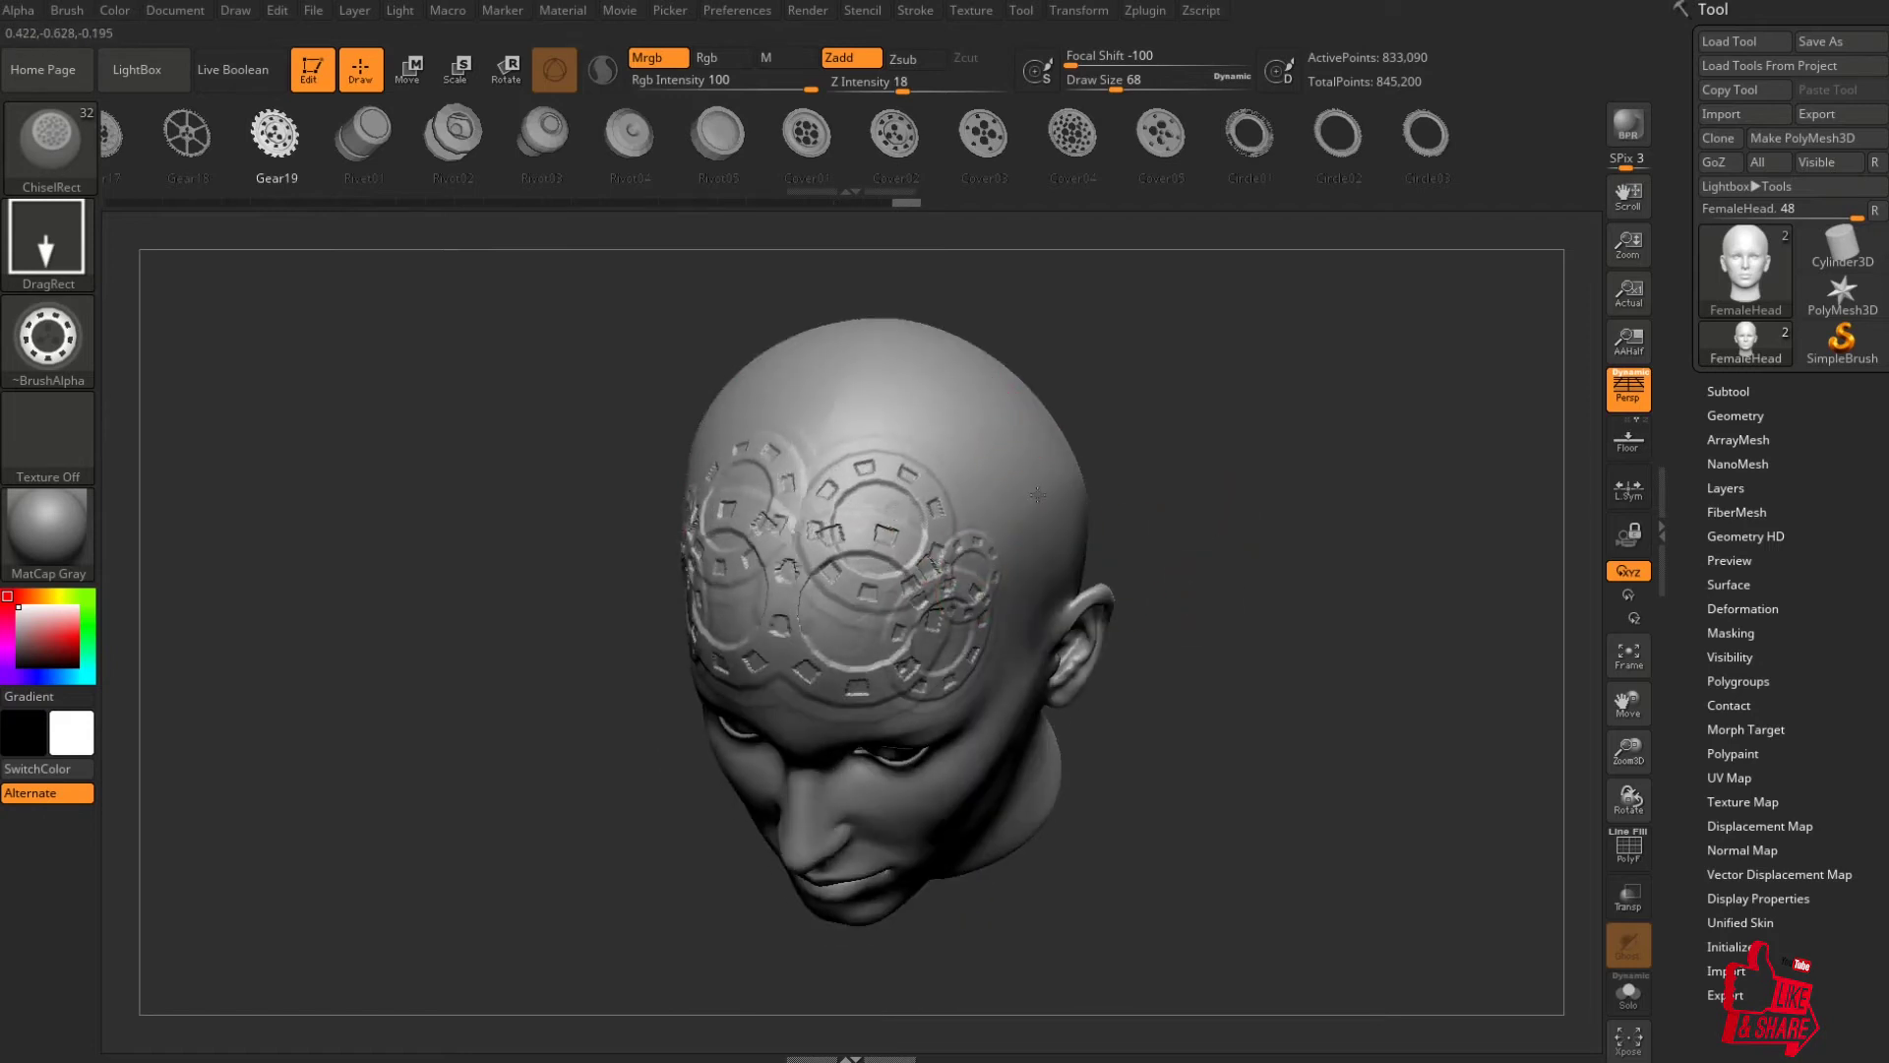
{"action": "left_click_drag", "start_coordinate": [972, 566], "coordinate": [918, 631]}
{"action": "left_click_drag", "start_coordinate": [794, 715], "coordinate": [846, 753]}
{"action": "left_click_drag", "start_coordinate": [1220, 551], "coordinate": [1197, 661]}
{"action": "left_click_drag", "start_coordinate": [861, 724], "coordinate": [893, 770]}
{"action": "left_click_drag", "start_coordinate": [1130, 662], "coordinate": [1165, 726]}
{"action": "left_click_drag", "start_coordinate": [1205, 627], "coordinate": [1217, 685]}
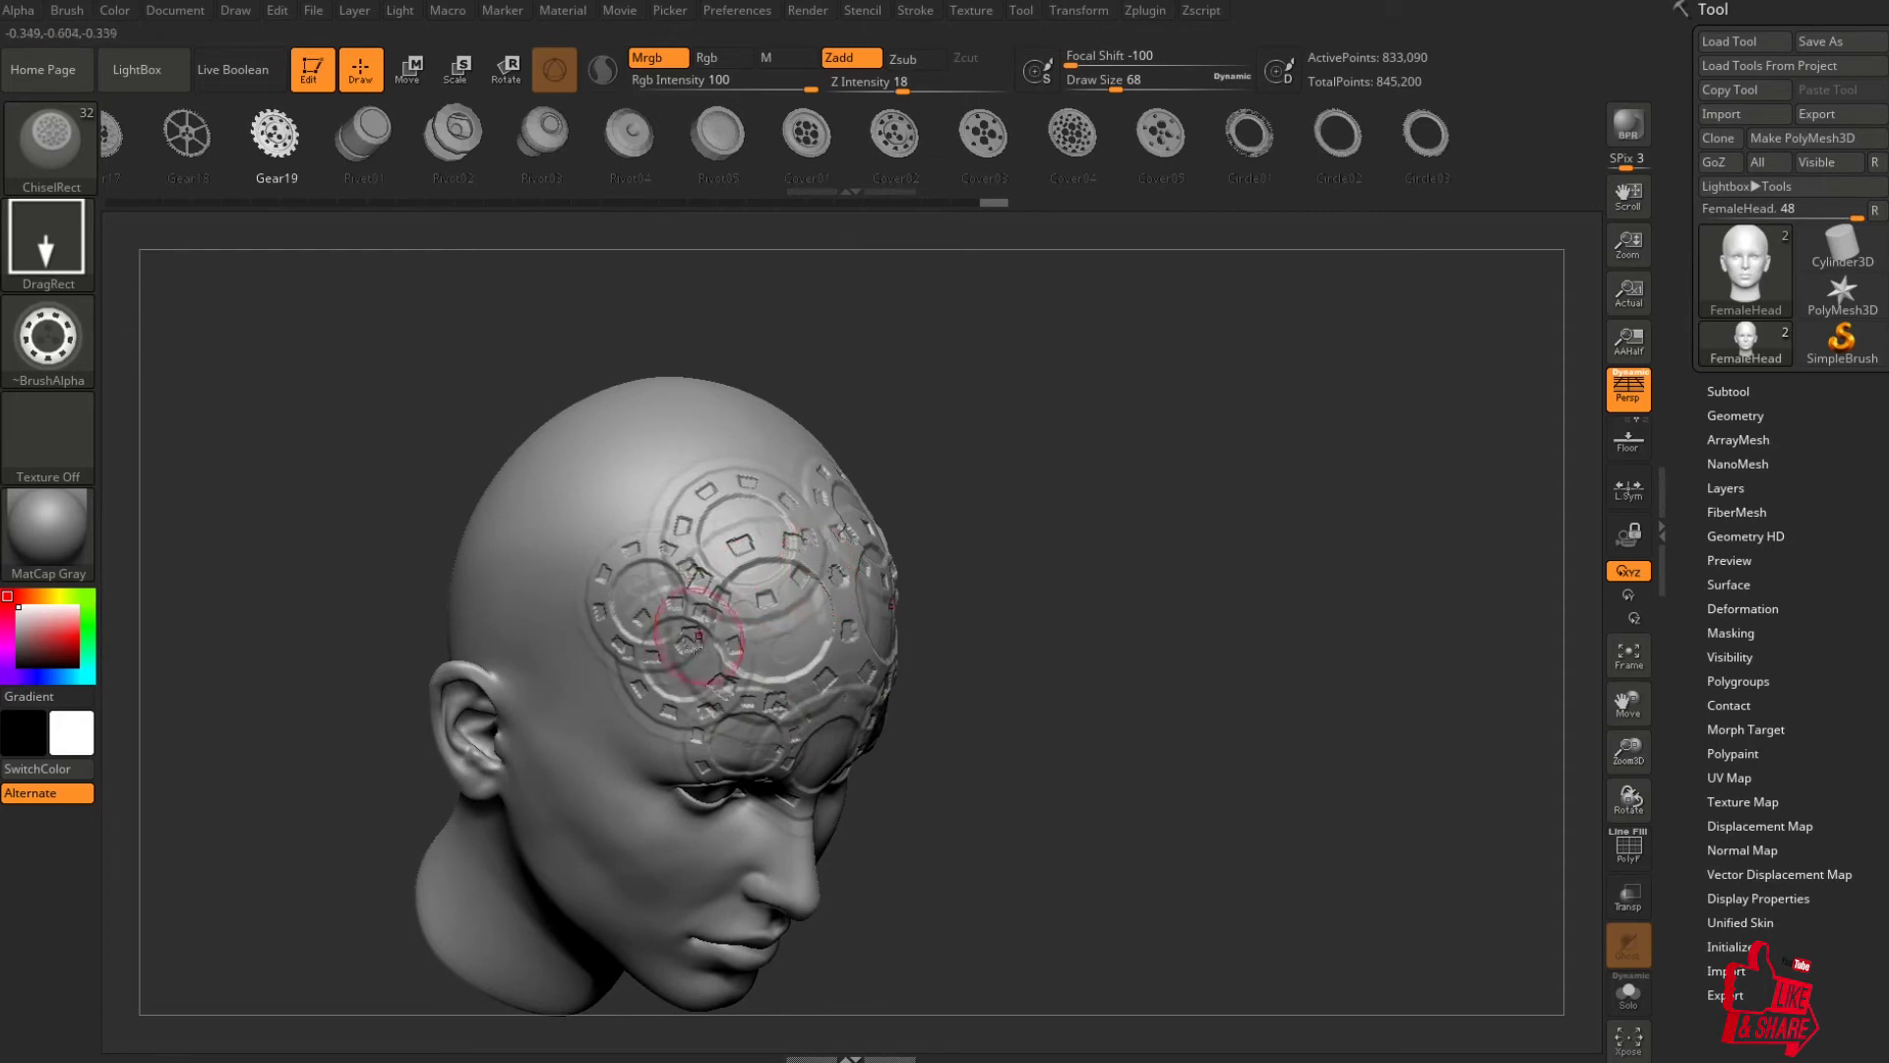
{"action": "mouse_move", "coordinate": [1179, 586]}
{"action": "left_mouse_down"}
{"action": "mouse_move", "coordinate": [1134, 594]}
{"action": "mouse_move", "coordinate": [1094, 513]}
{"action": "mouse_move", "coordinate": [1155, 655]}
{"action": "left_mouse_up"}
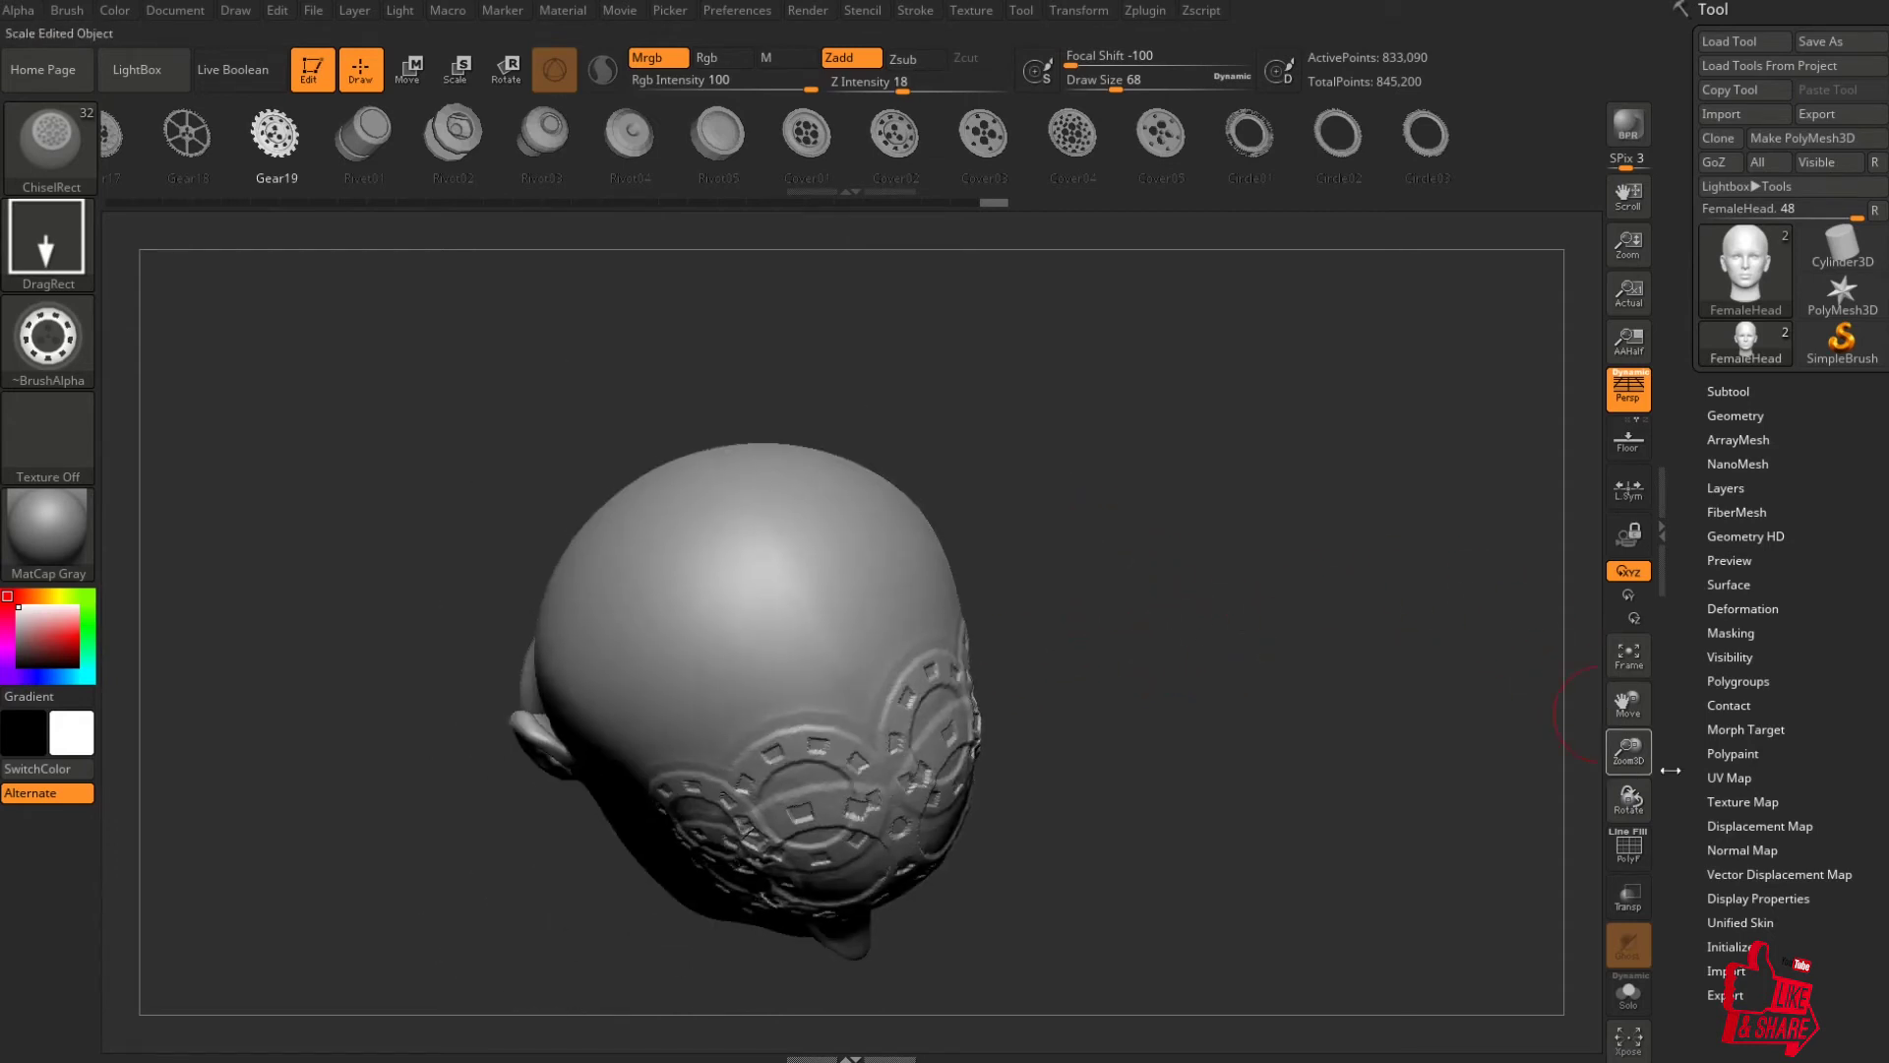
Store a morph target for the head and stamp overlapping Gear19 rings across the crown and back of the skull.
{"action": "left_click", "coordinate": [1746, 729]}
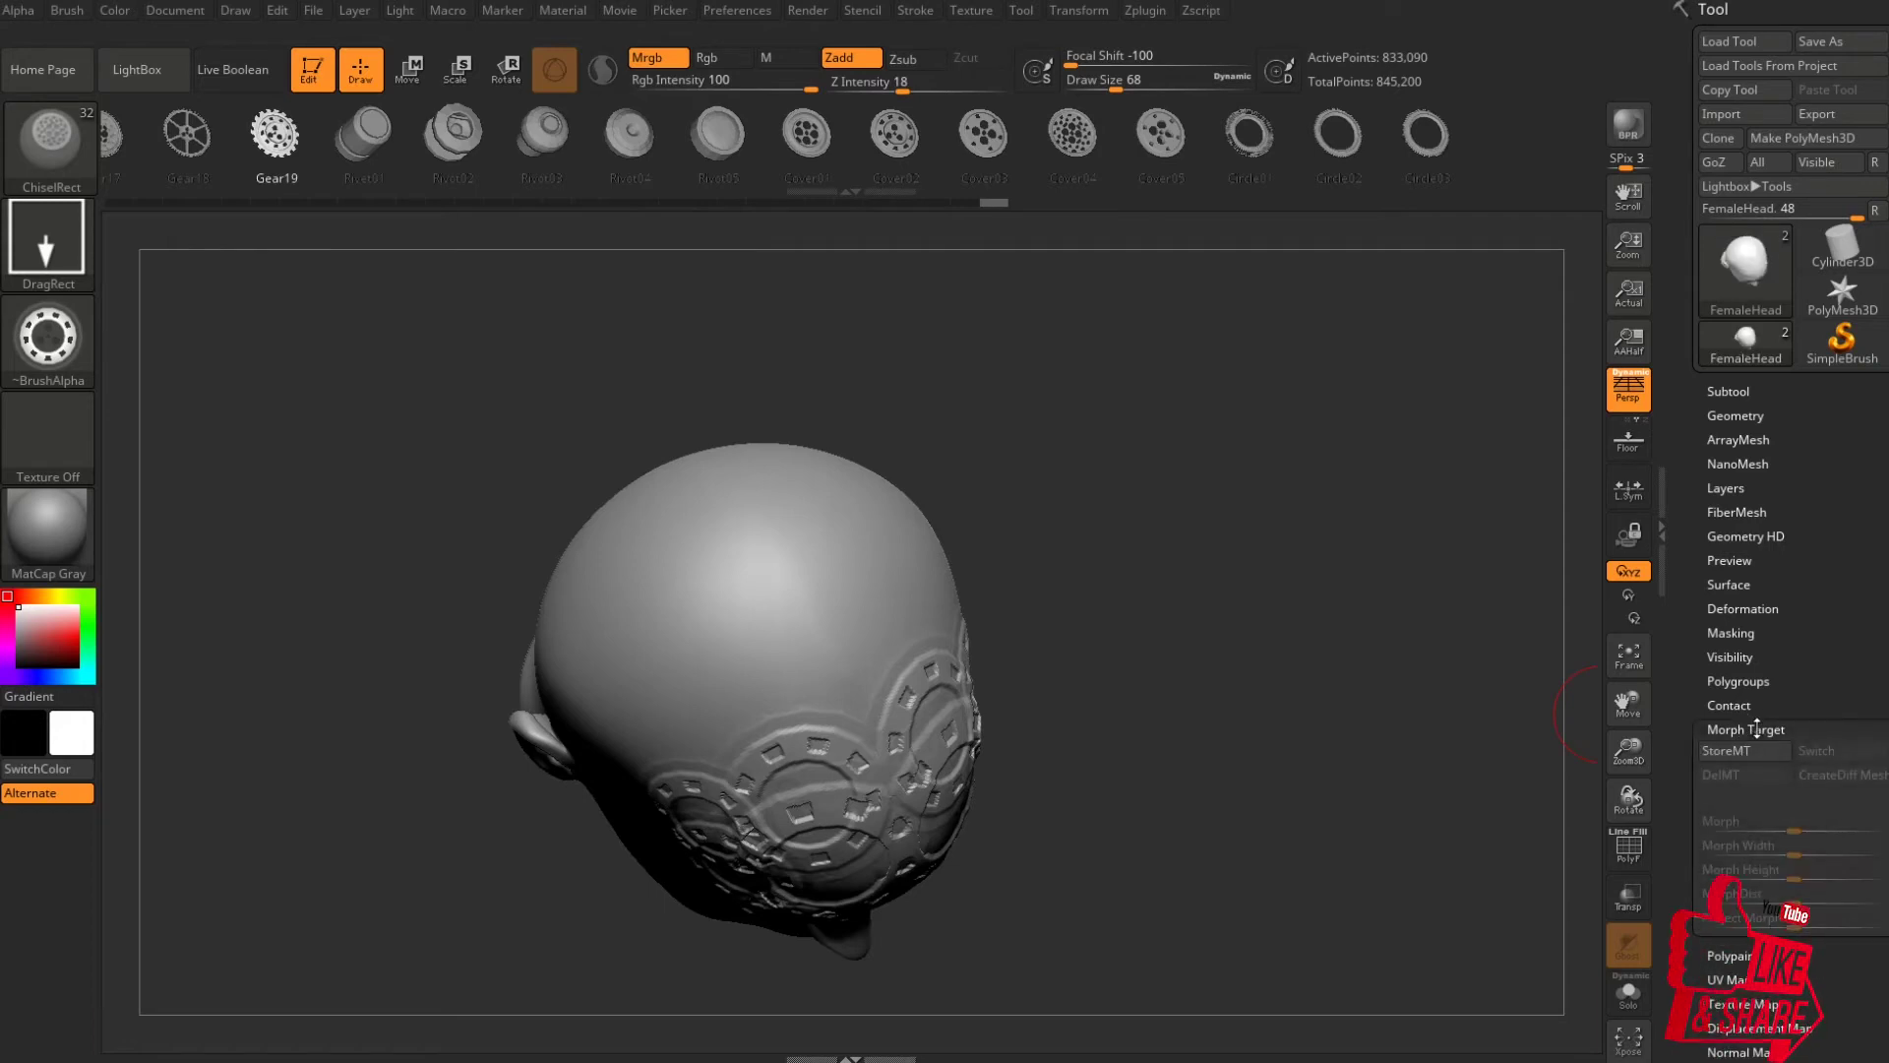
{"action": "left_click", "coordinate": [1731, 754]}
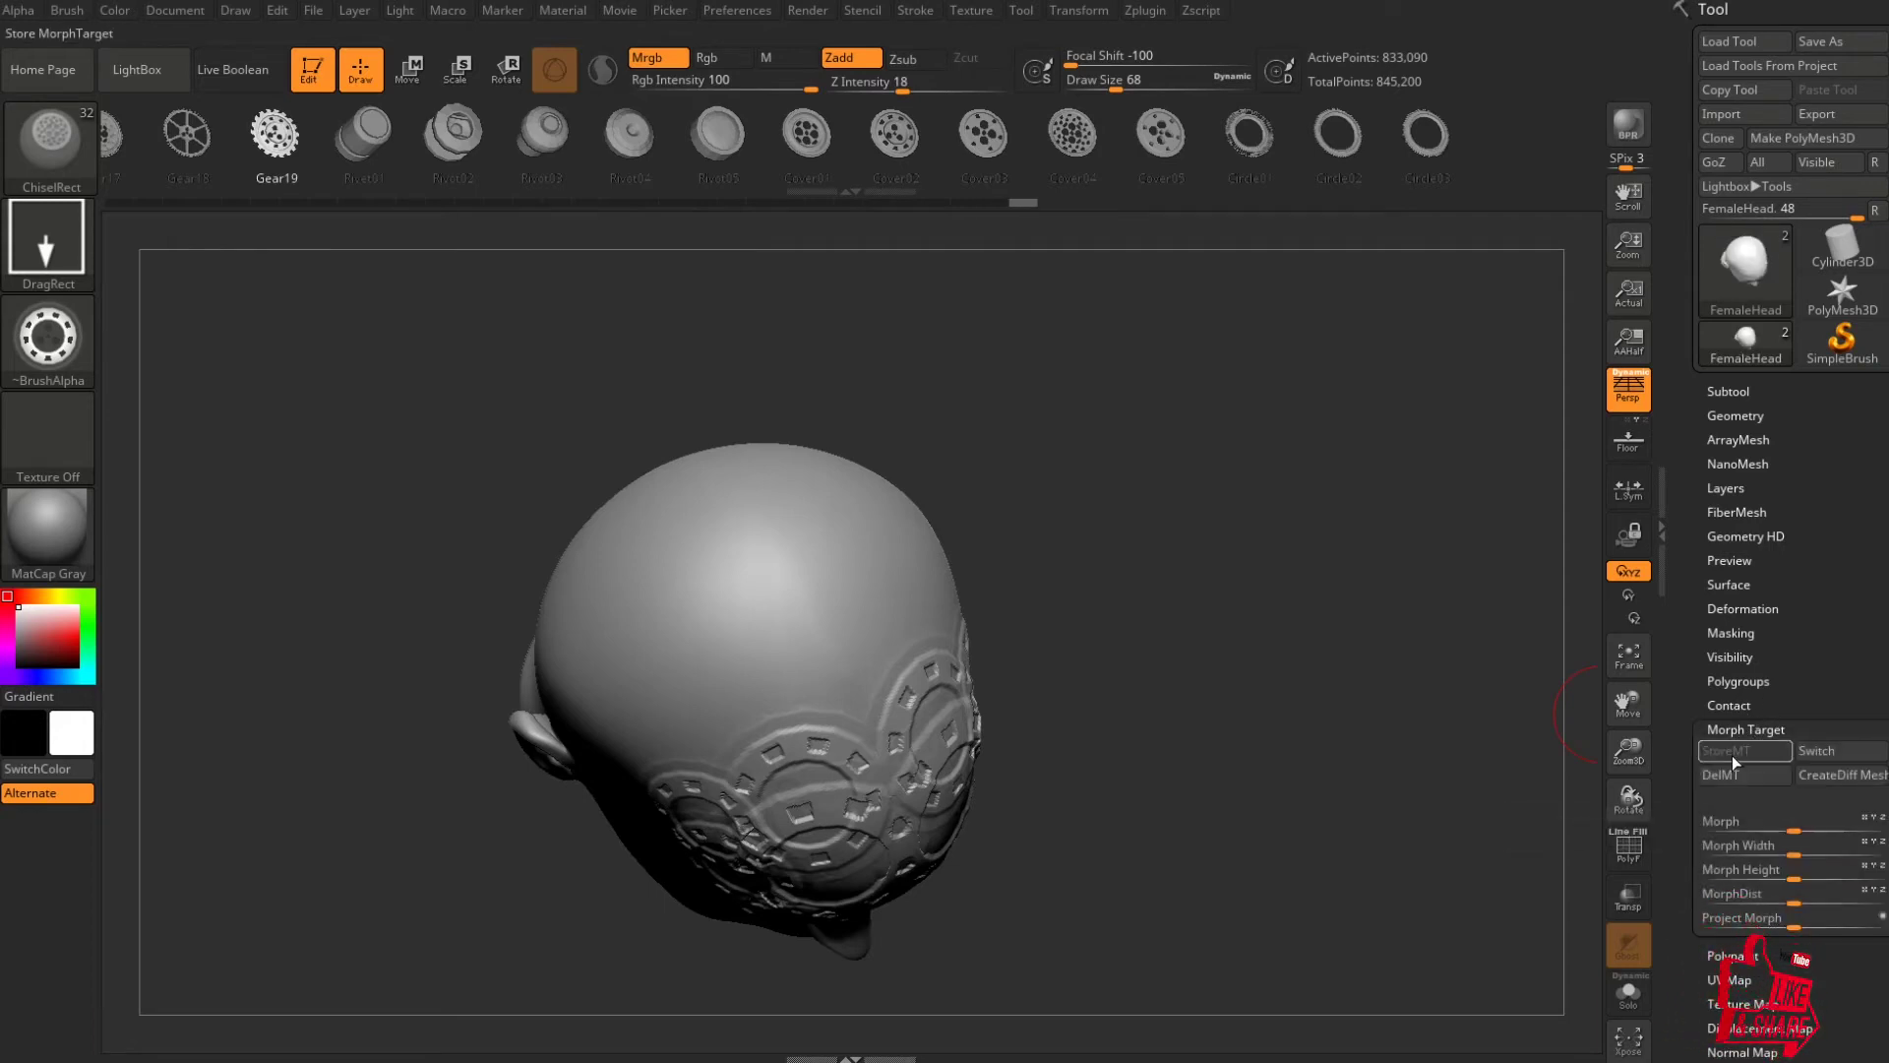
{"action": "left_click_drag", "start_coordinate": [1111, 596], "coordinate": [1164, 623]}
{"action": "left_click_drag", "start_coordinate": [738, 629], "coordinate": [900, 505]}
{"action": "mouse_move", "coordinate": [914, 603]}
{"action": "left_mouse_down"}
{"action": "mouse_move", "coordinate": [923, 794]}
{"action": "mouse_move", "coordinate": [922, 757]}
{"action": "left_mouse_up"}
{"action": "left_click_drag", "start_coordinate": [986, 636], "coordinate": [1017, 605]}
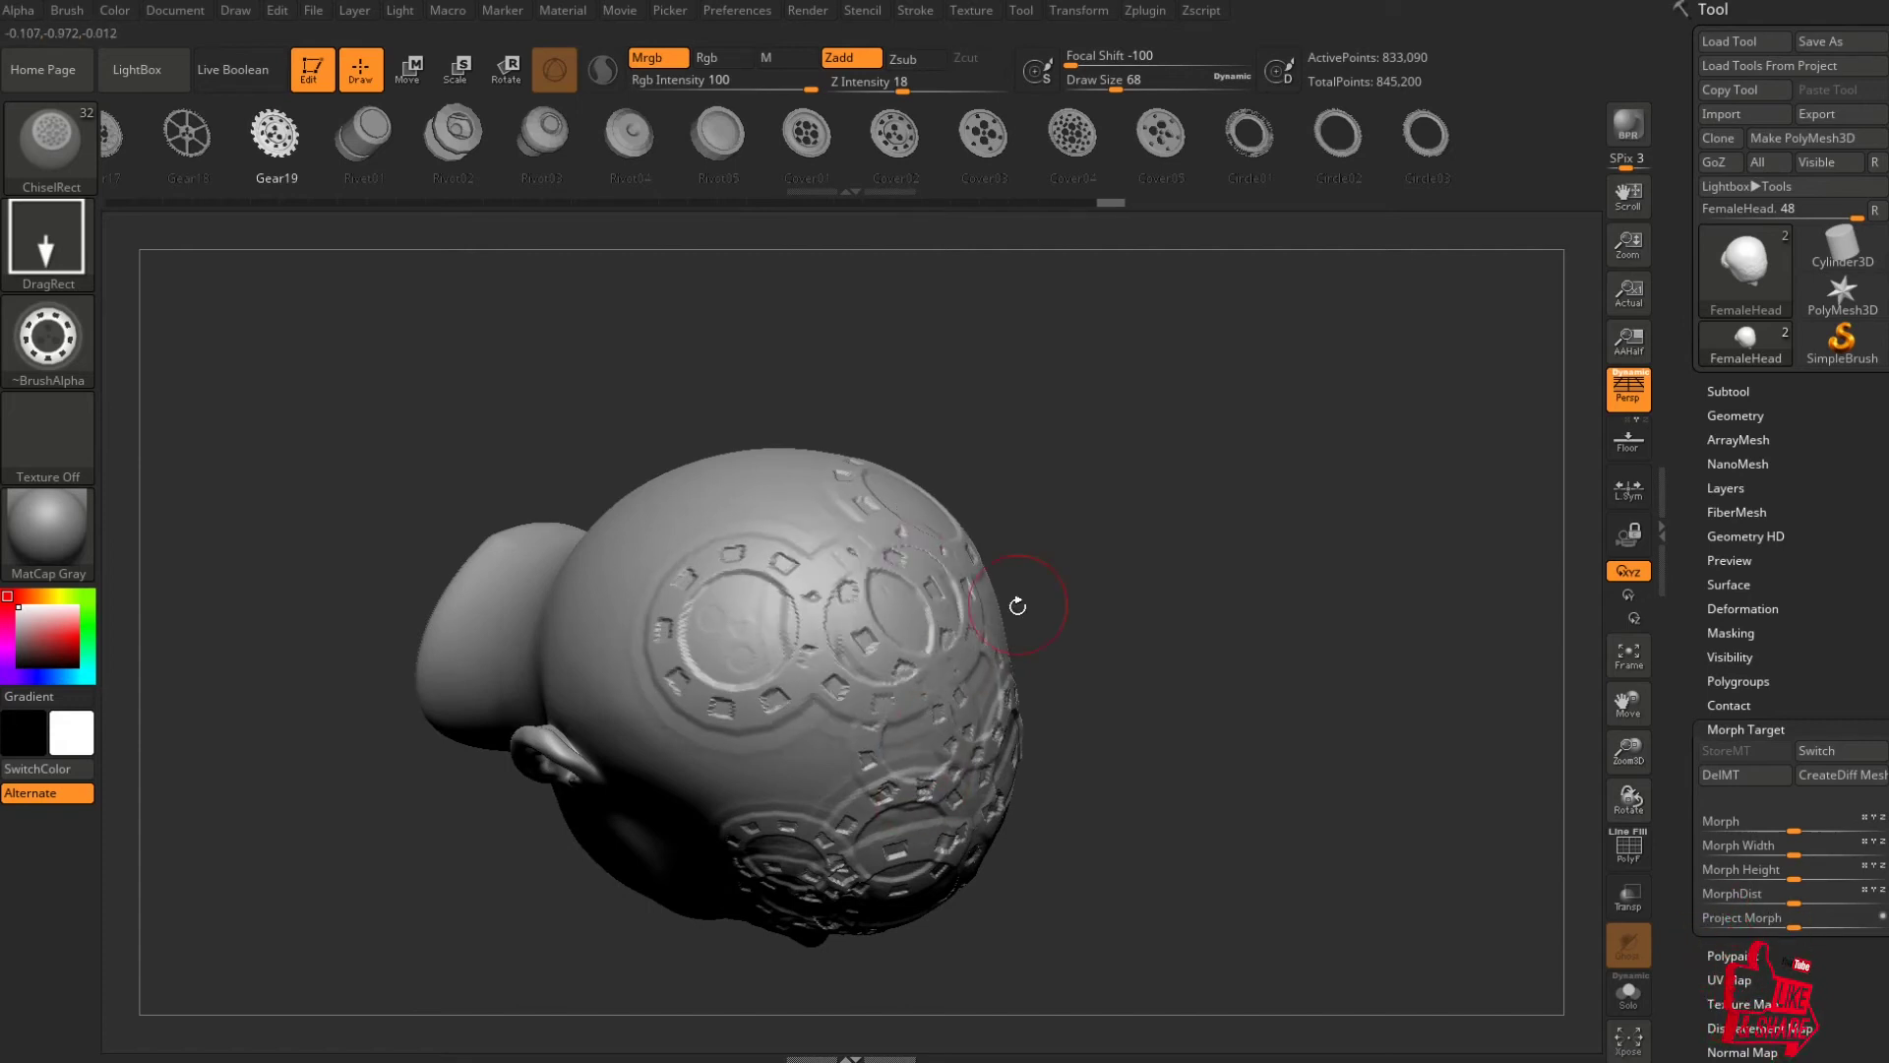
{"action": "left_click_drag", "start_coordinate": [756, 775], "coordinate": [777, 704]}
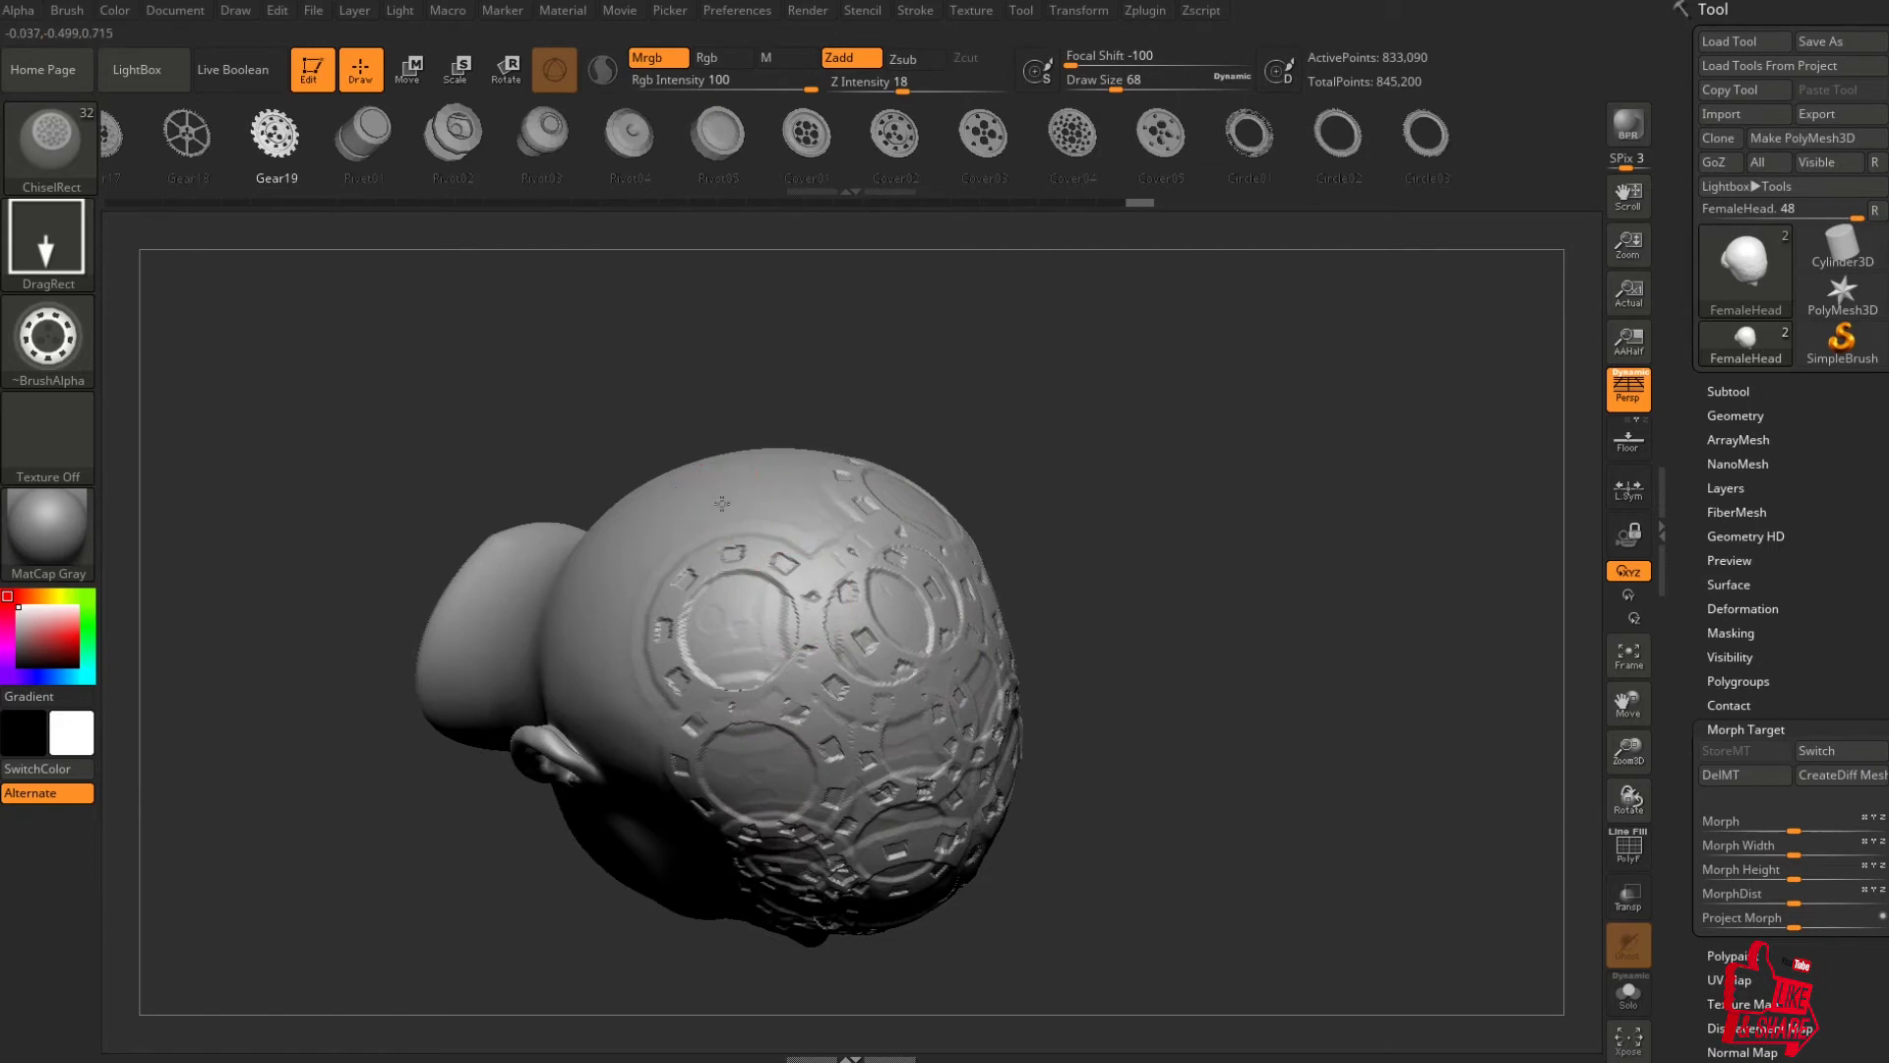
{"action": "left_click_drag", "start_coordinate": [865, 346], "coordinate": [777, 413]}
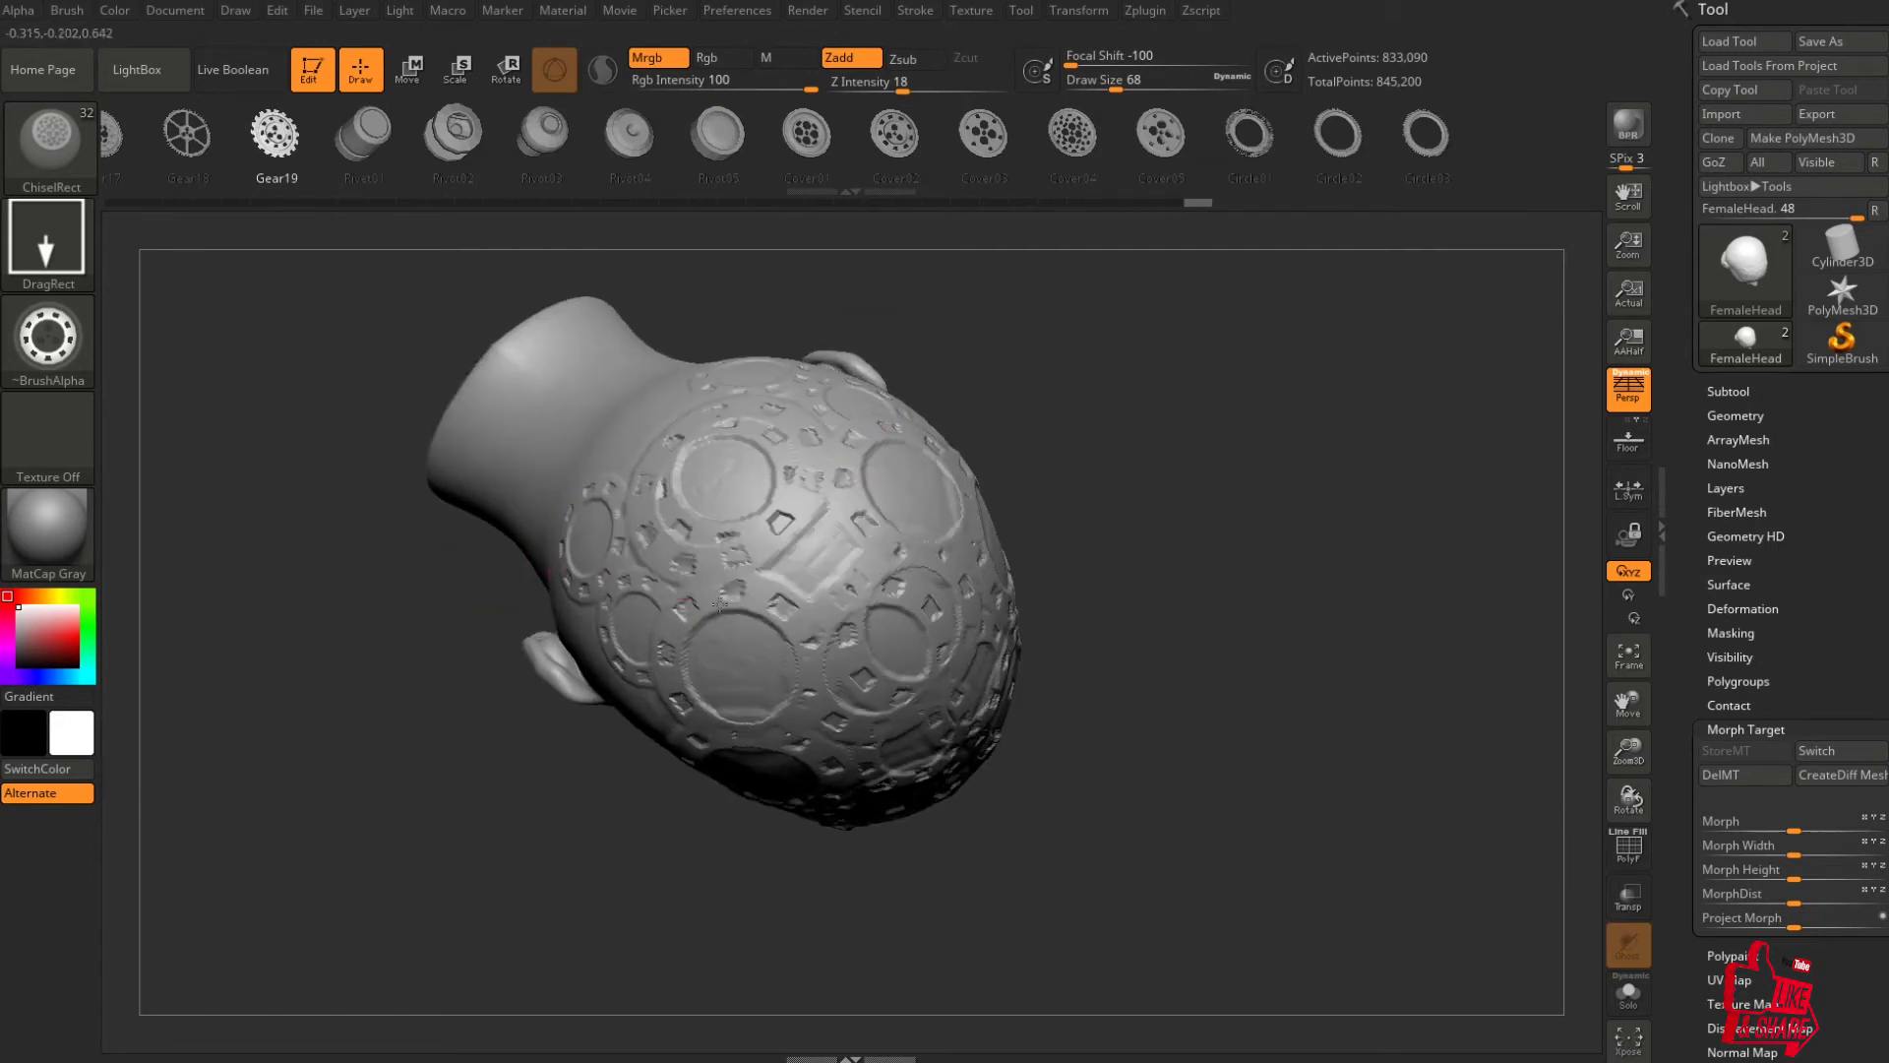
{"action": "left_click_drag", "start_coordinate": [1118, 536], "coordinate": [1086, 270]}
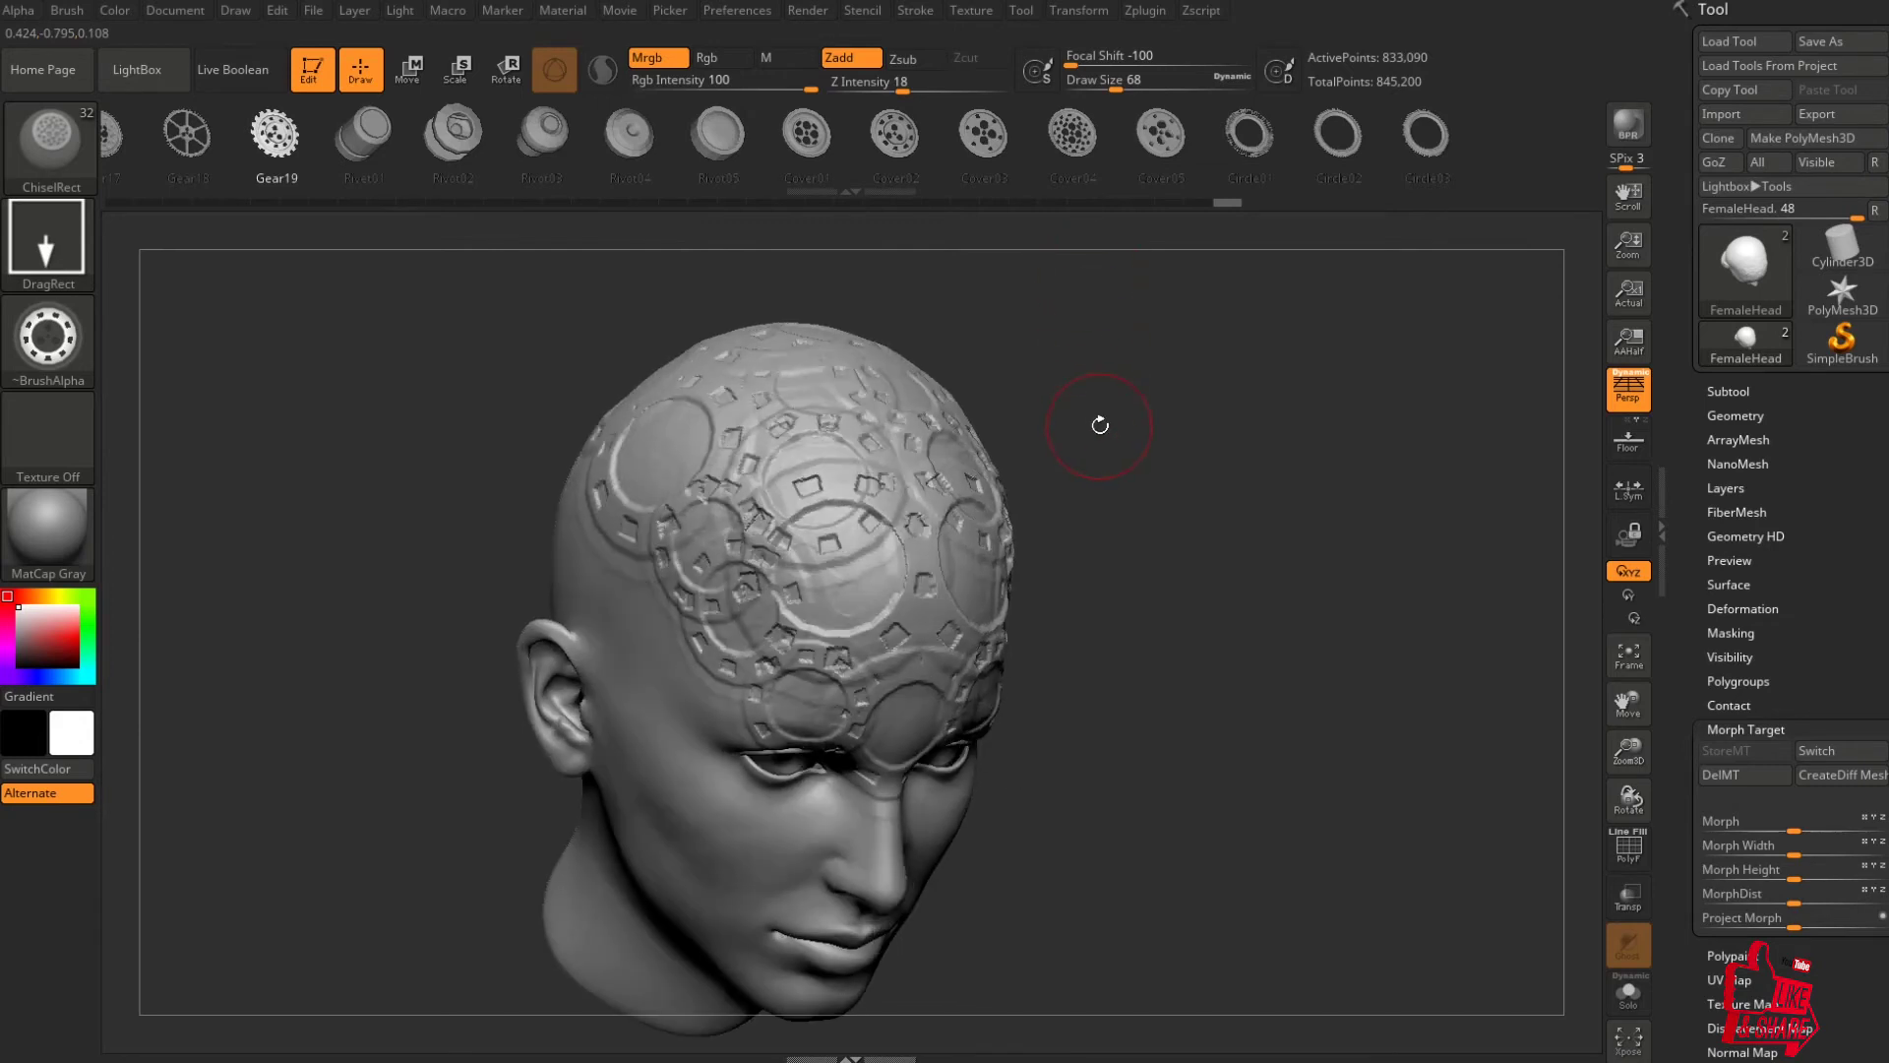
{"action": "left_click_drag", "start_coordinate": [1096, 422], "coordinate": [1247, 702]}
{"action": "right_click_drag", "start_coordinate": [1234, 631], "coordinate": [1223, 543], "text": "ctrl"}
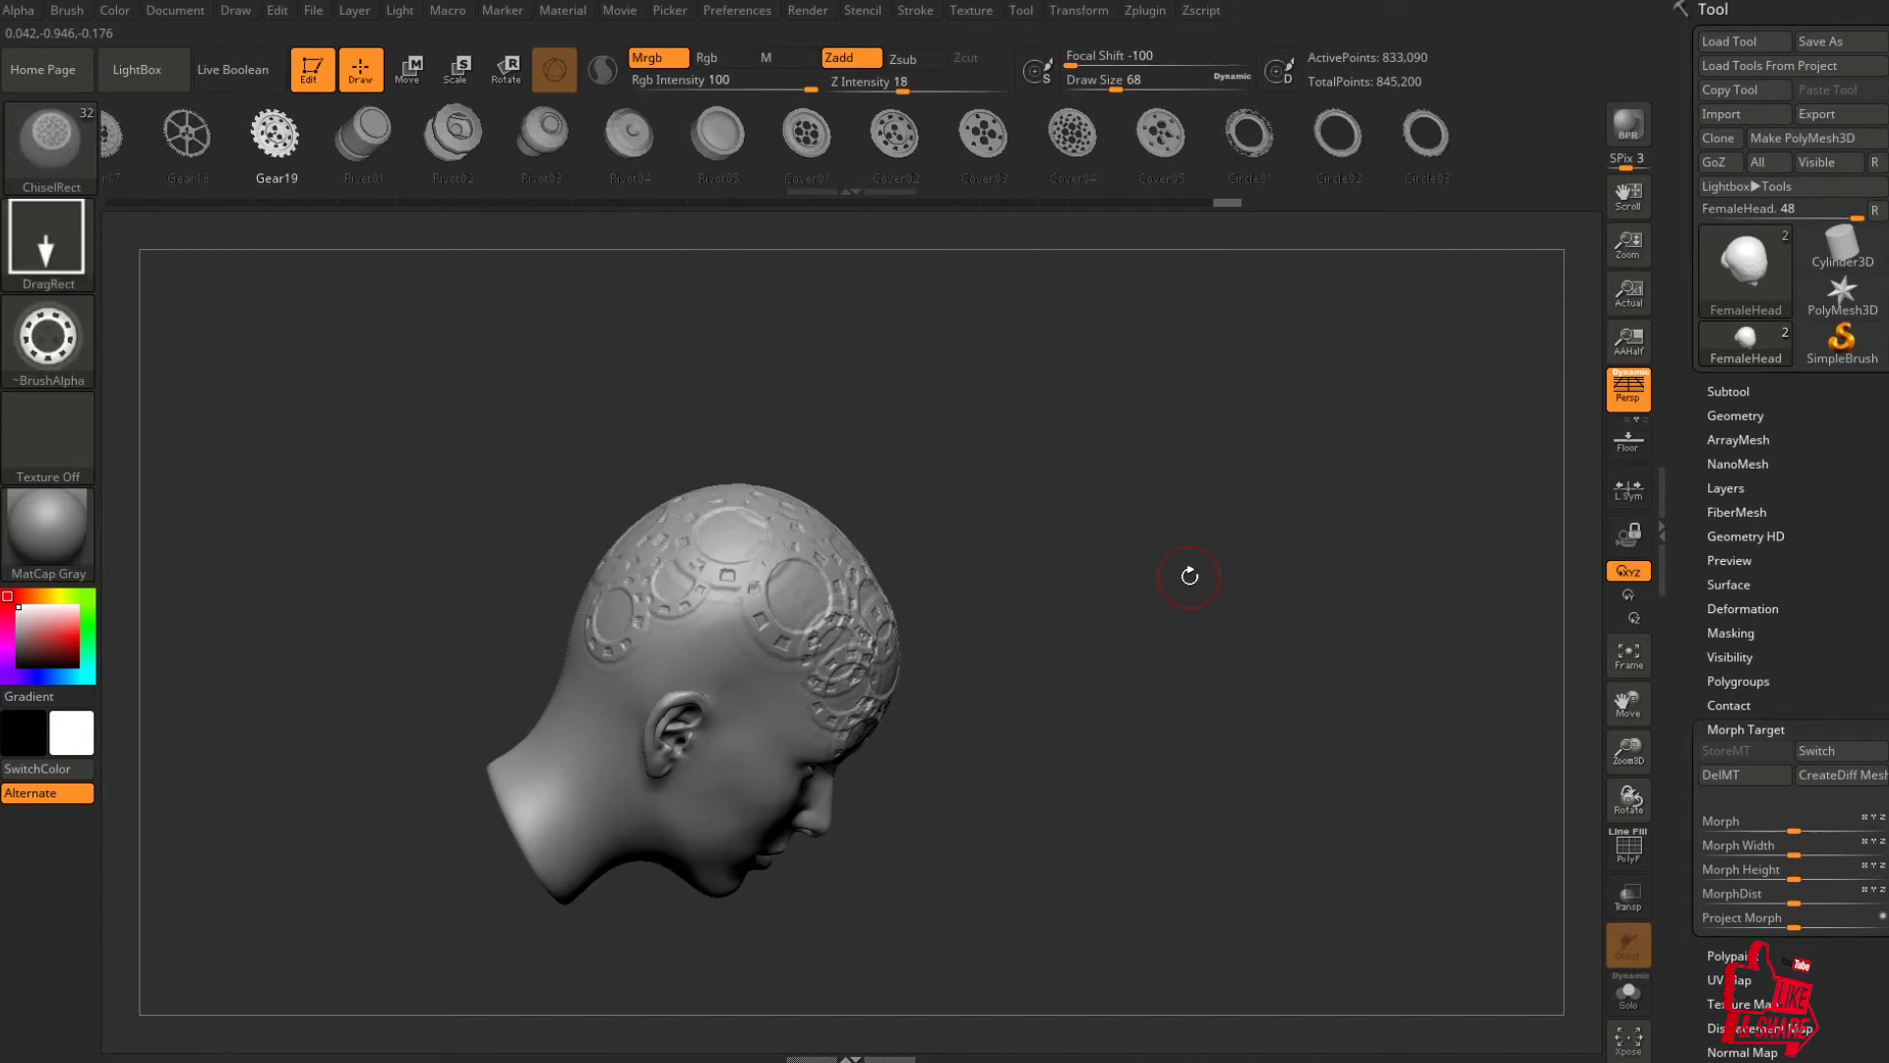
Undo all the ring stamps and the stored morph target to get back to the smooth head.
{"action": "key", "text": "ctrl+z"}
{"action": "key", "text": "ctrl+z"}
{"action": "key", "text": "ctrl+z"}
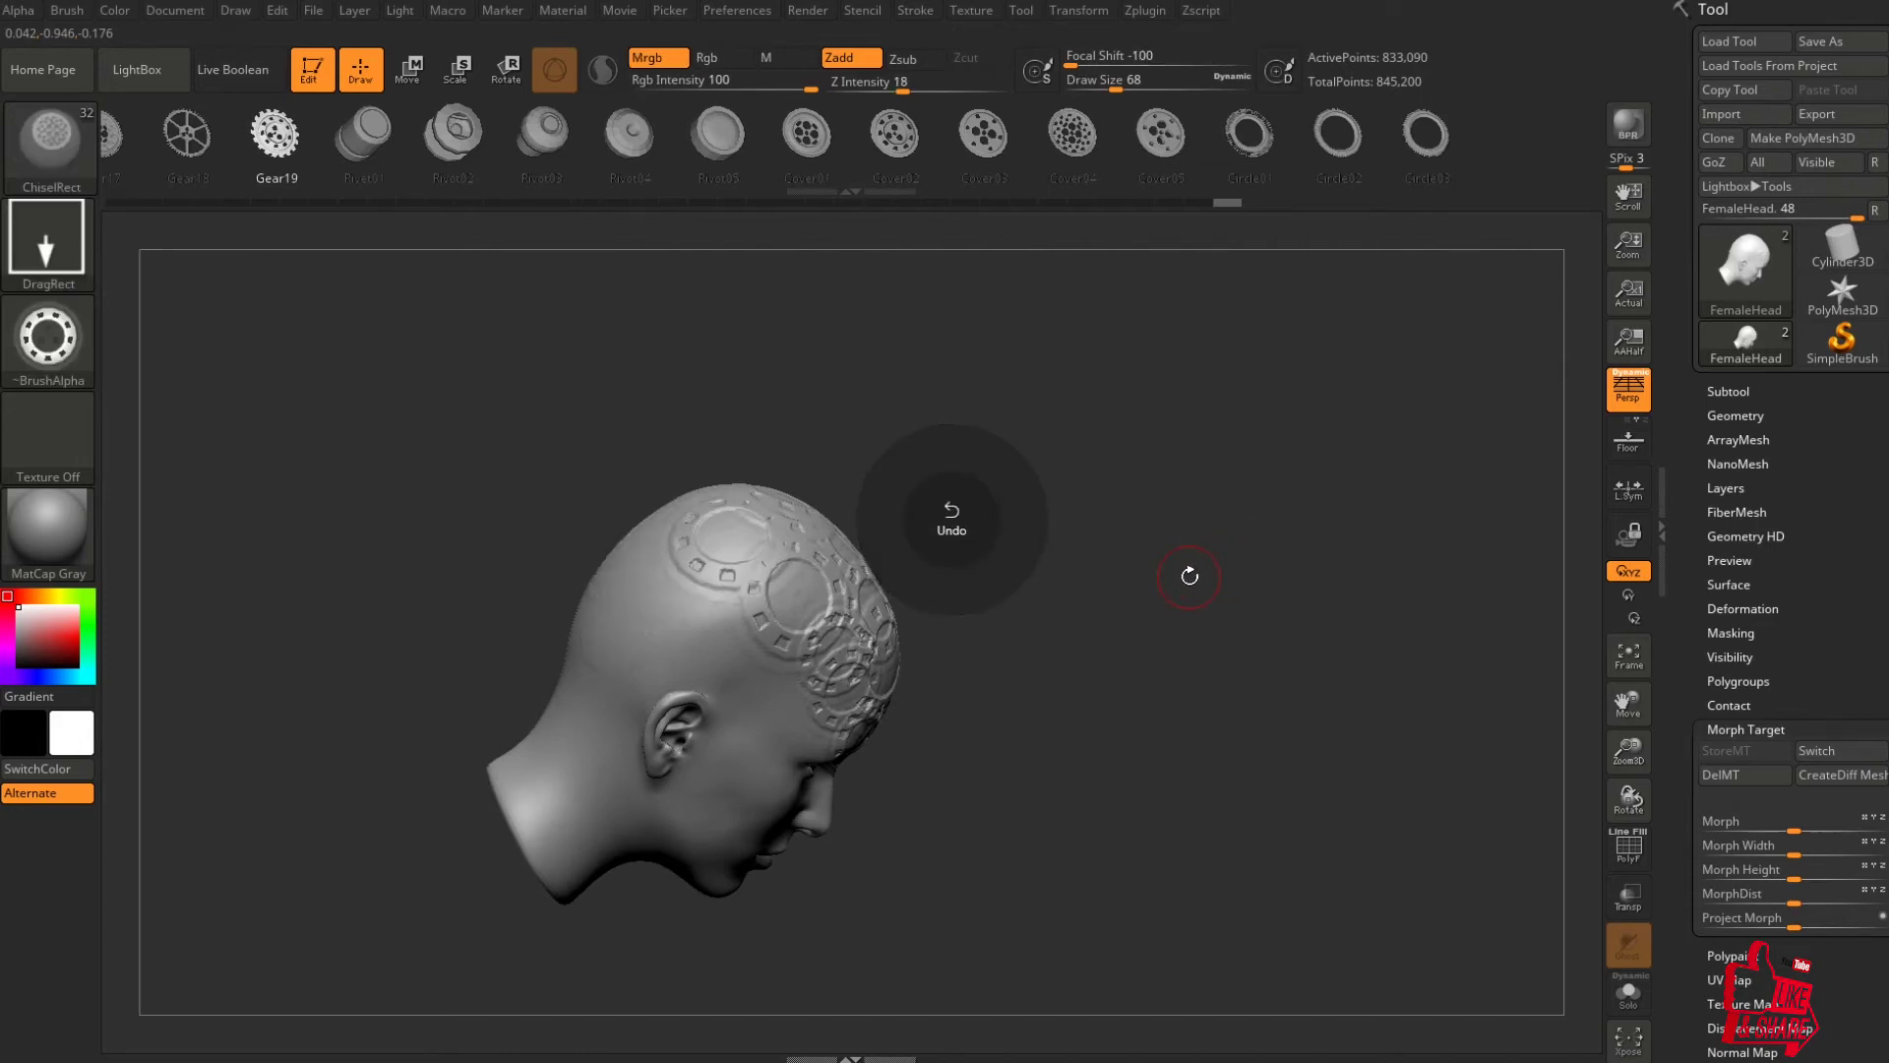
{"action": "key", "text": "ctrl+z"}
{"action": "key", "text": "ctrl+z"}
{"action": "key", "text": "ctrl+z"}
{"action": "key", "text": "ctrl+z"}
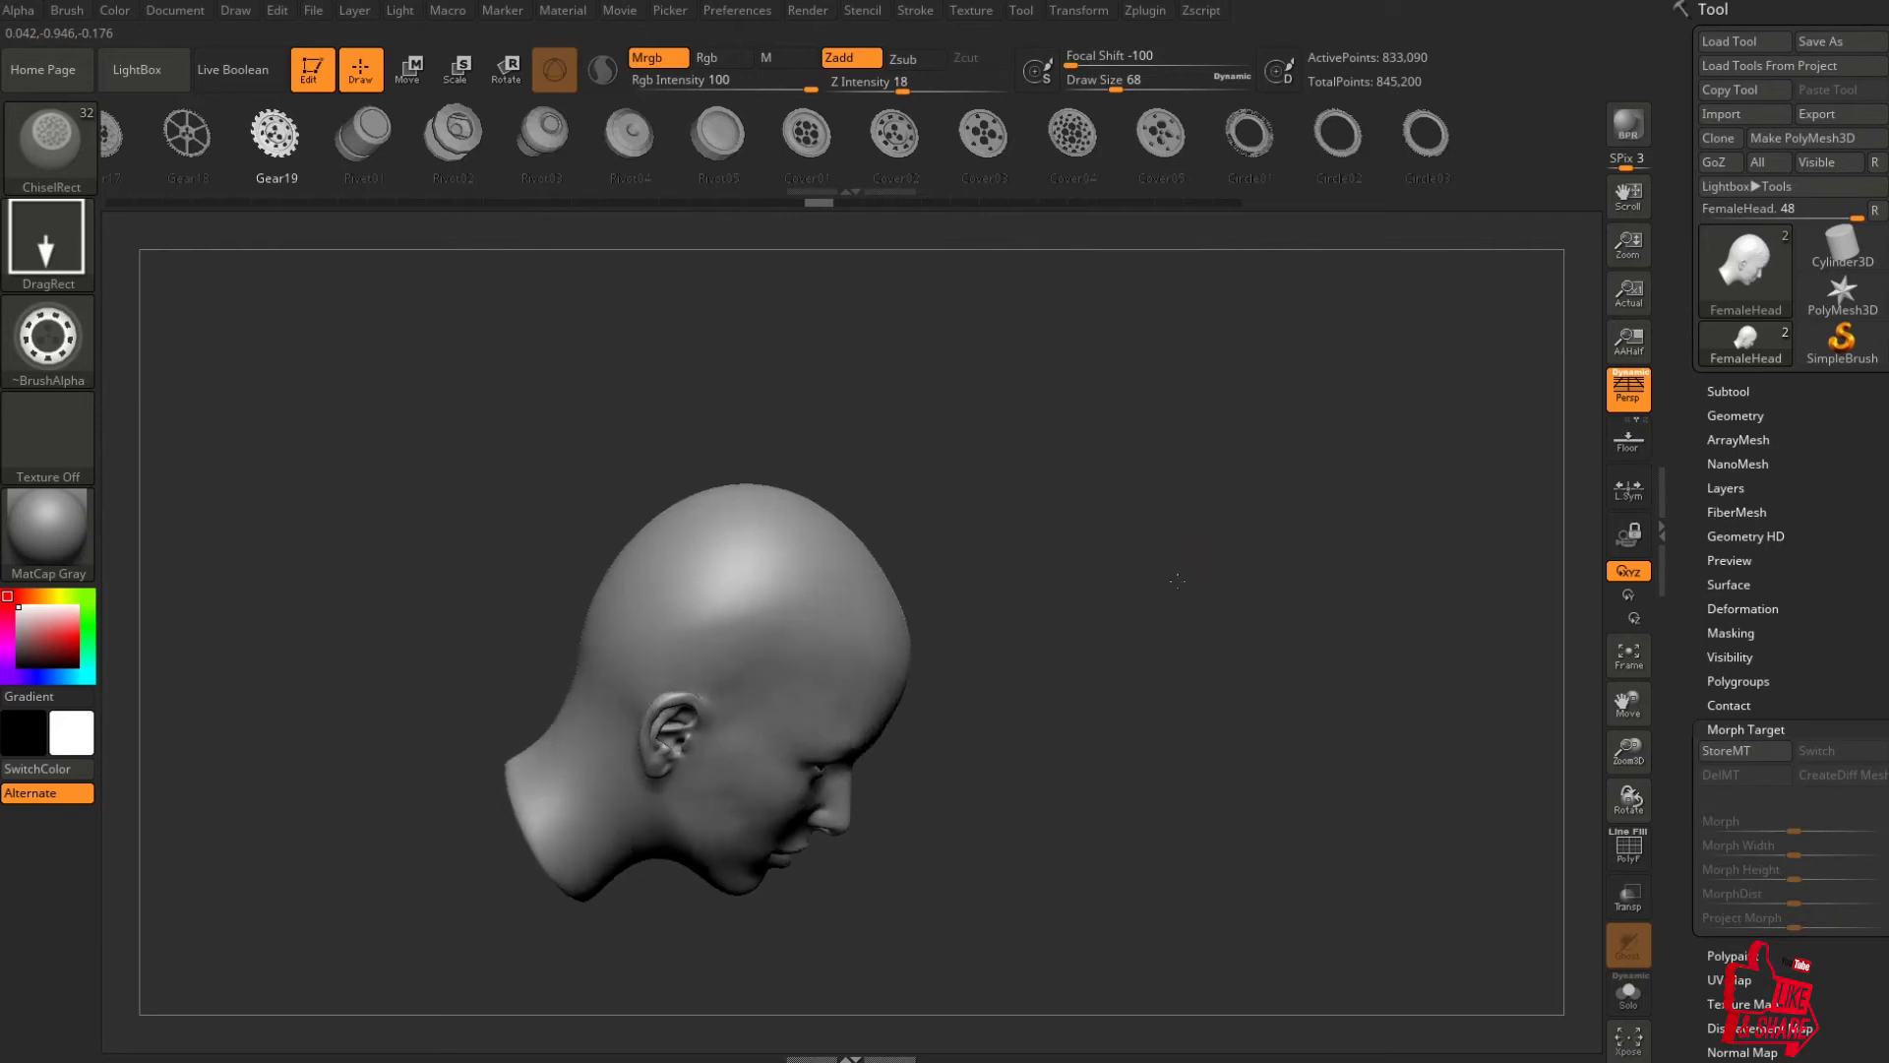
Stamp several small Gear19 rings over the forehead and crown without a stored morph target, then undo them all.
{"action": "mouse_move", "coordinate": [1177, 580]}
{"action": "left_mouse_down"}
{"action": "mouse_move", "coordinate": [1109, 581]}
{"action": "mouse_move", "coordinate": [856, 695]}
{"action": "left_mouse_up"}
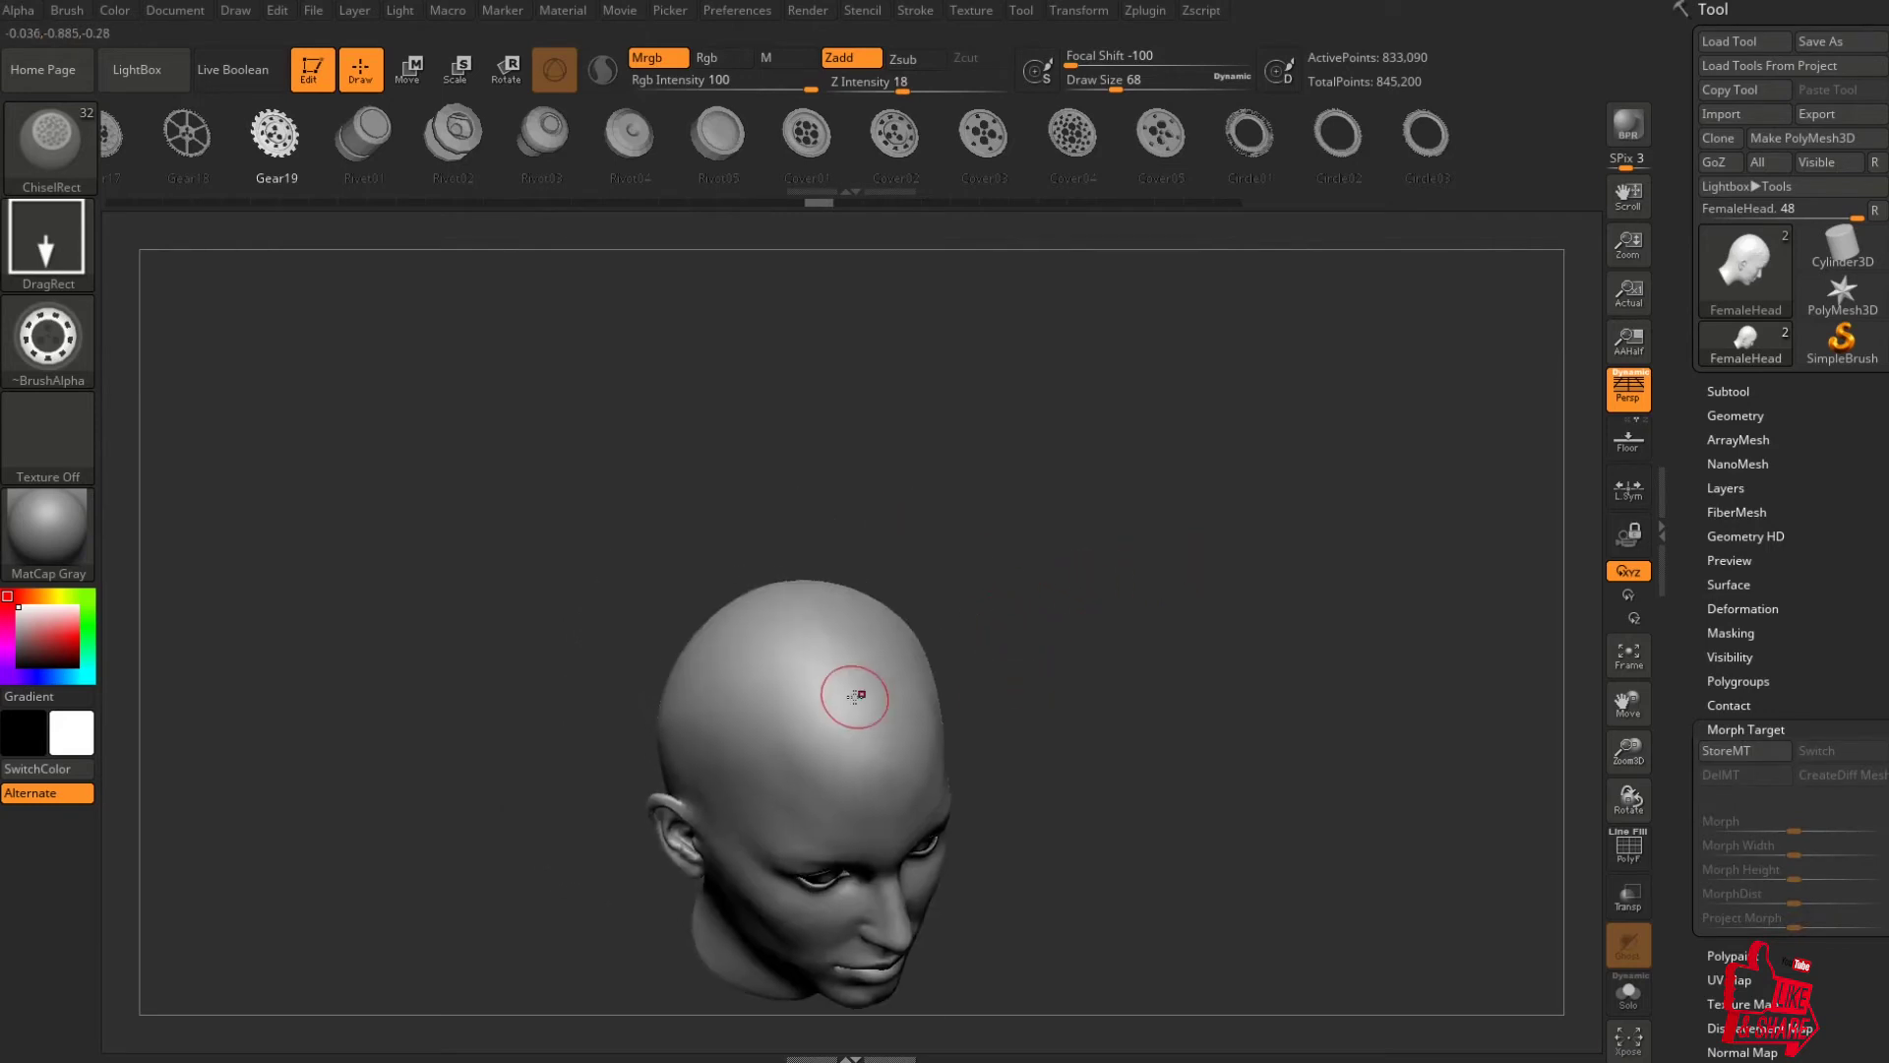
{"action": "left_click", "coordinate": [843, 745]}
{"action": "left_click", "coordinate": [905, 724]}
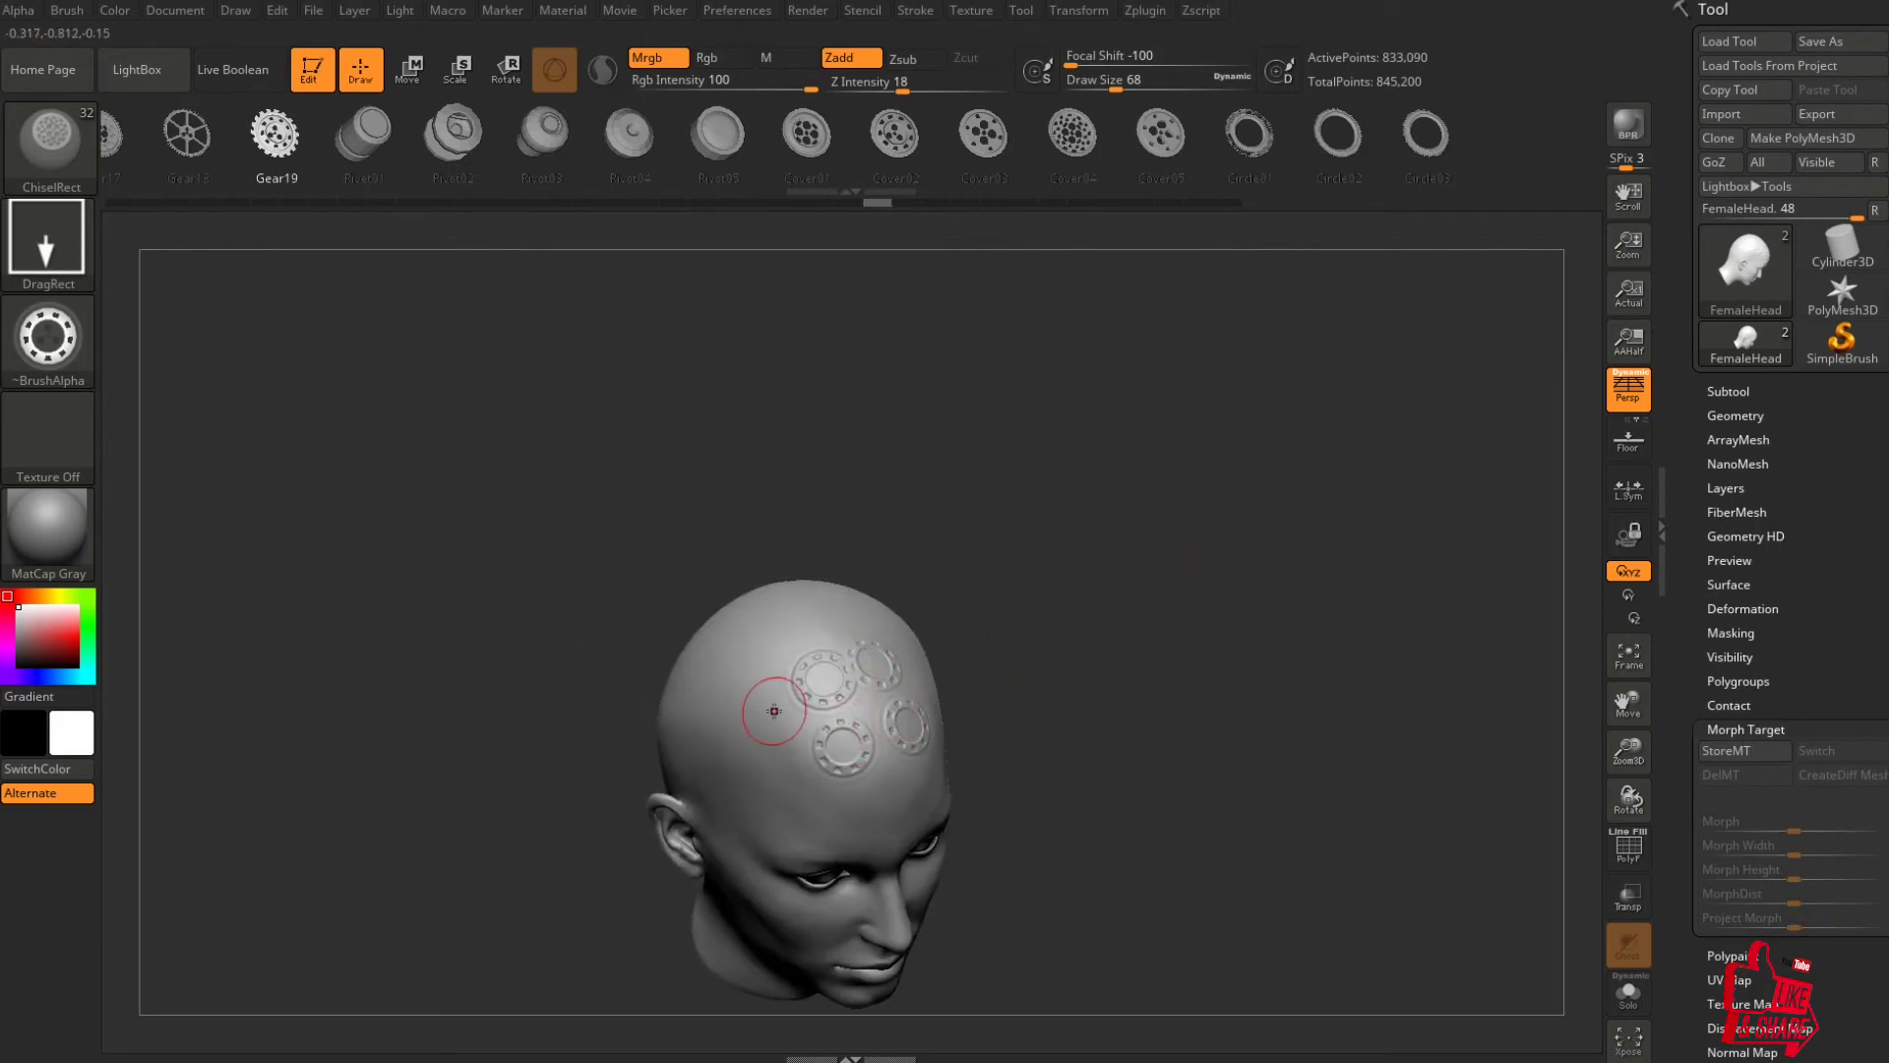
{"action": "right_click_drag", "start_coordinate": [750, 710], "coordinate": [865, 647], "text": "ctrl"}
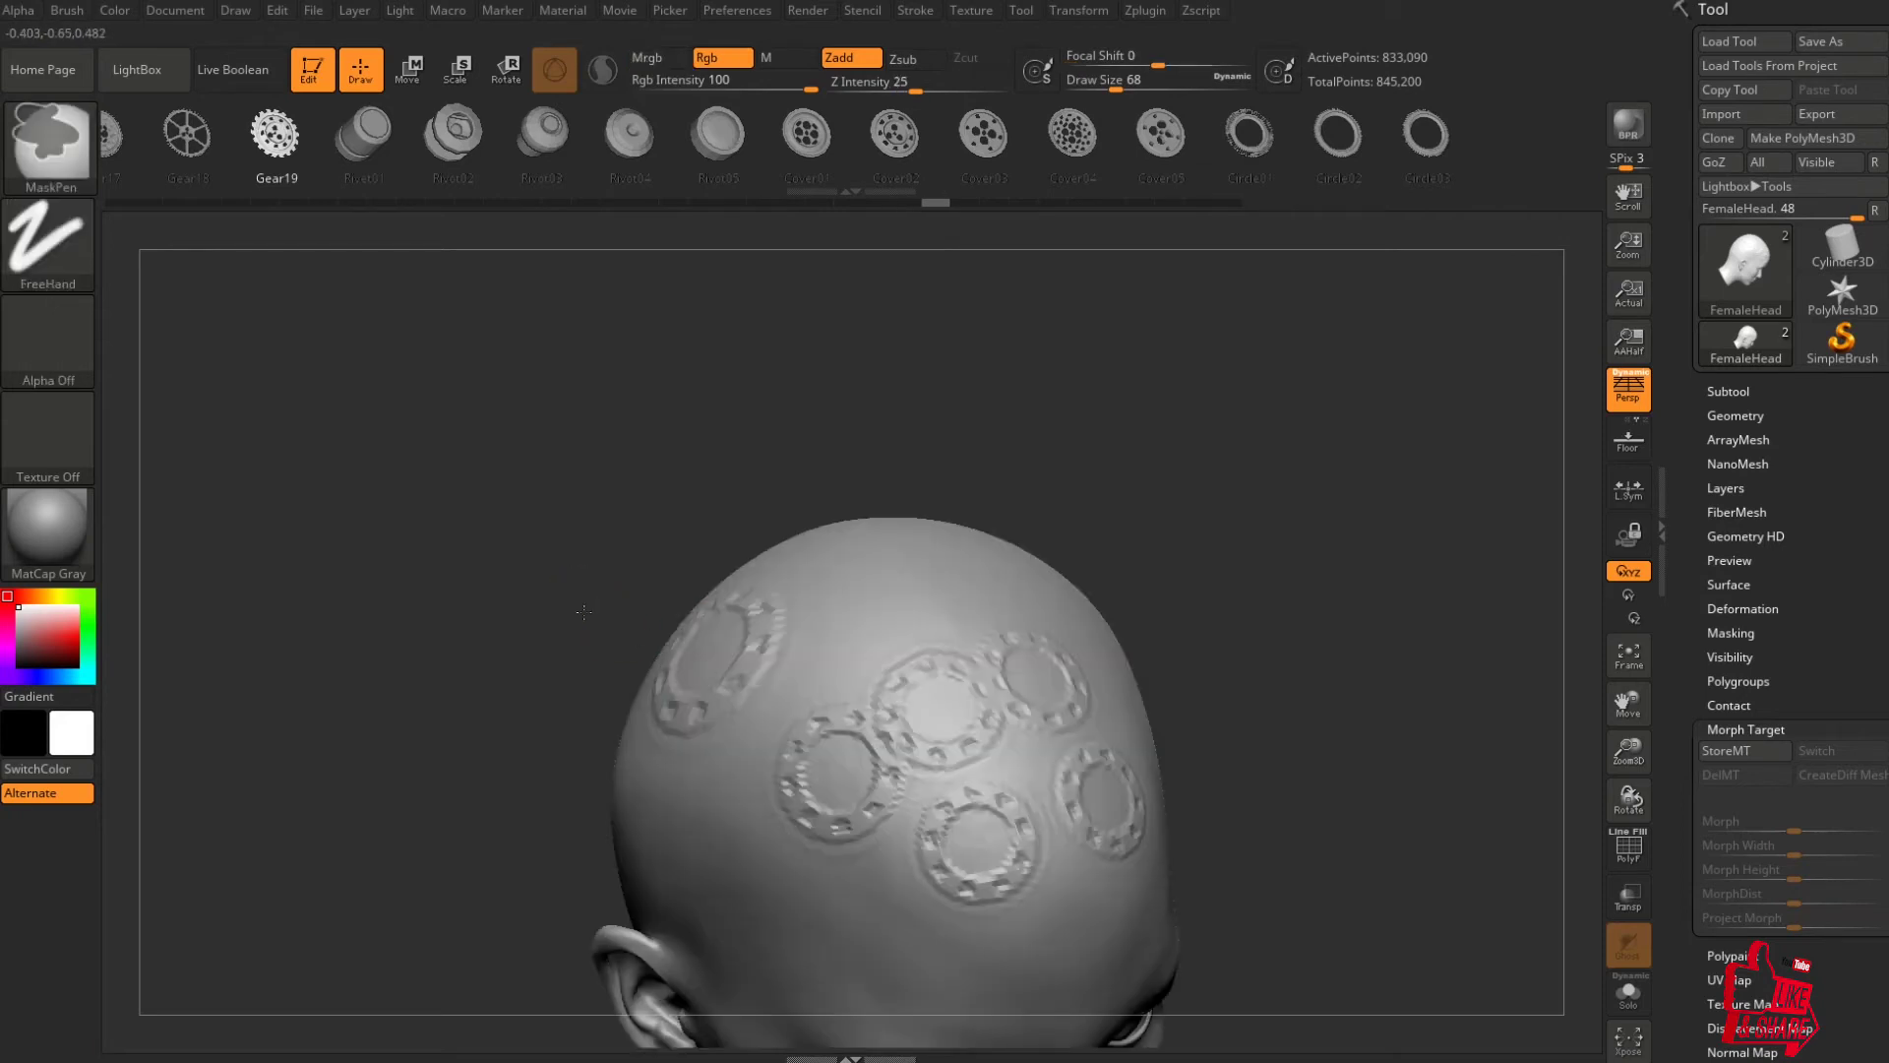
{"action": "left_click_drag", "start_coordinate": [865, 647], "coordinate": [935, 679]}
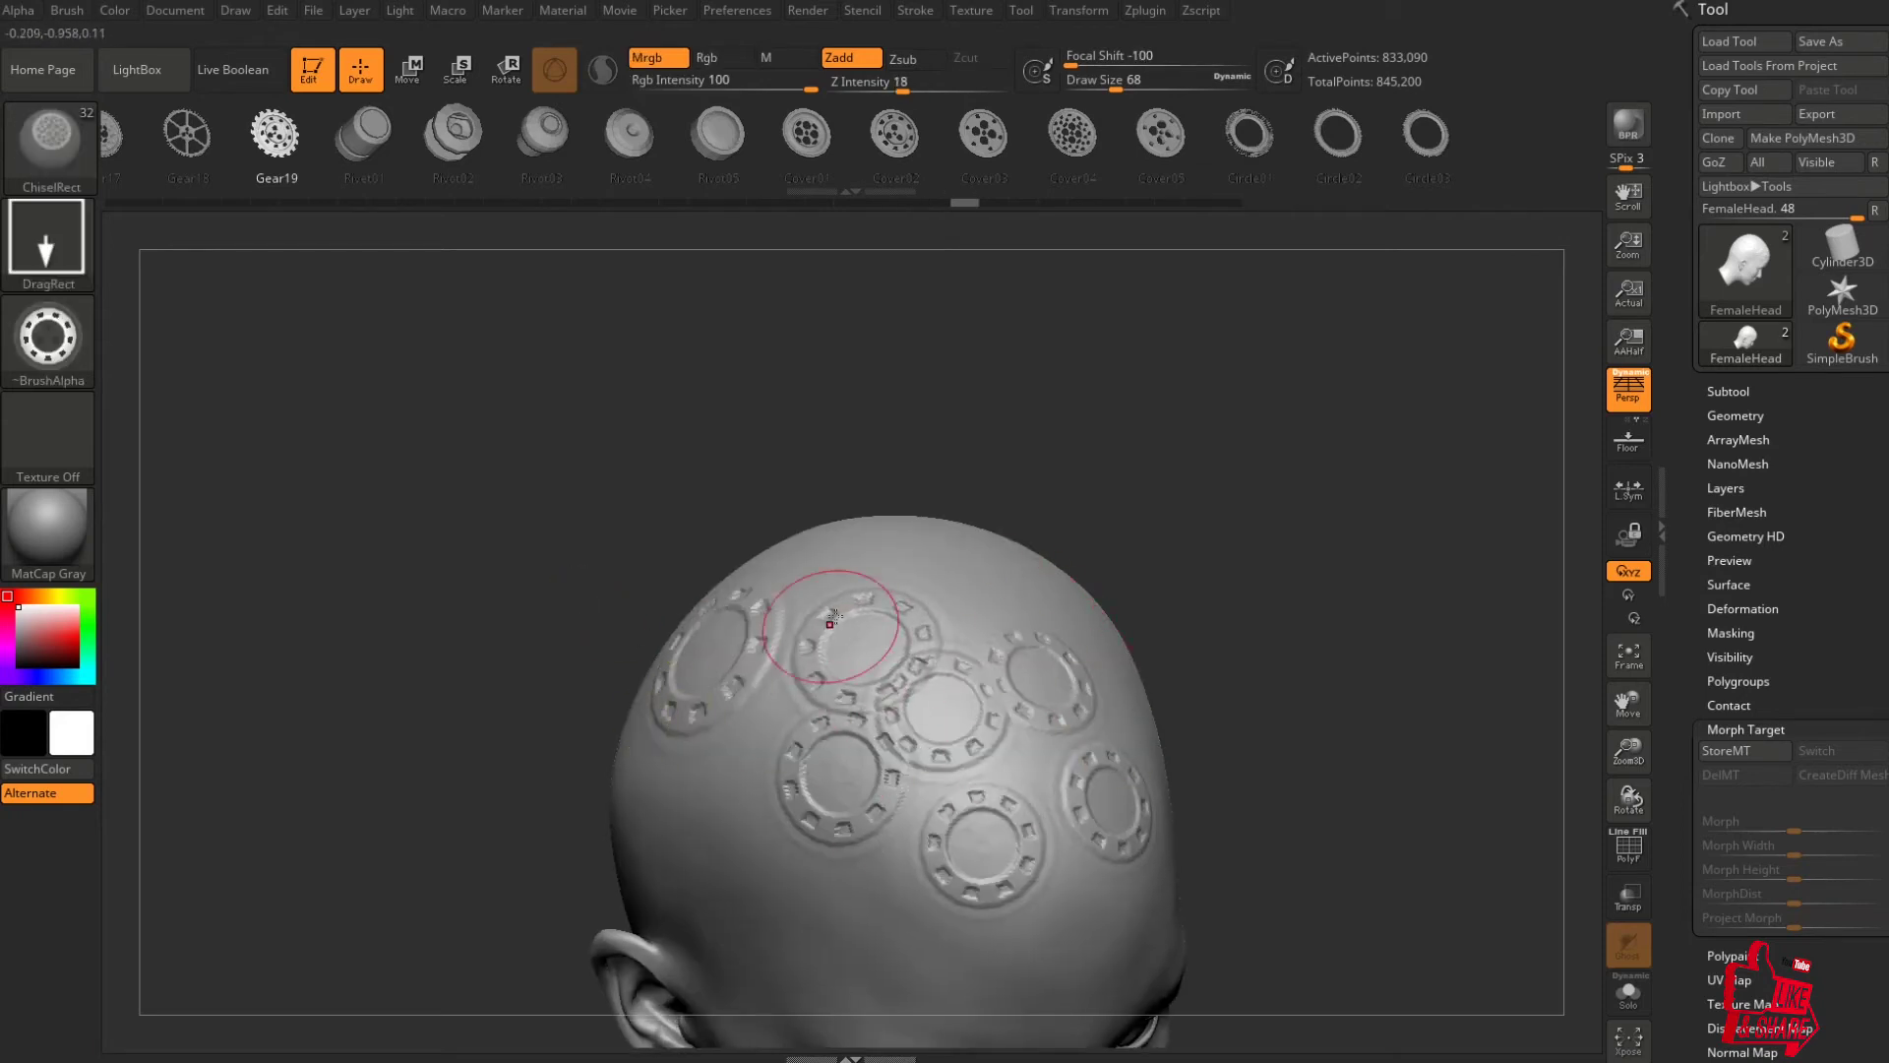
{"action": "key", "text": "ctrl+z"}
{"action": "key", "text": "ctrl+z"}
{"action": "key", "text": "ctrl+z"}
{"action": "key", "text": "ctrl+z"}
{"action": "key", "text": "ctrl+z"}
{"action": "key", "text": "ctrl+z"}
{"action": "key", "text": "ctrl+z"}
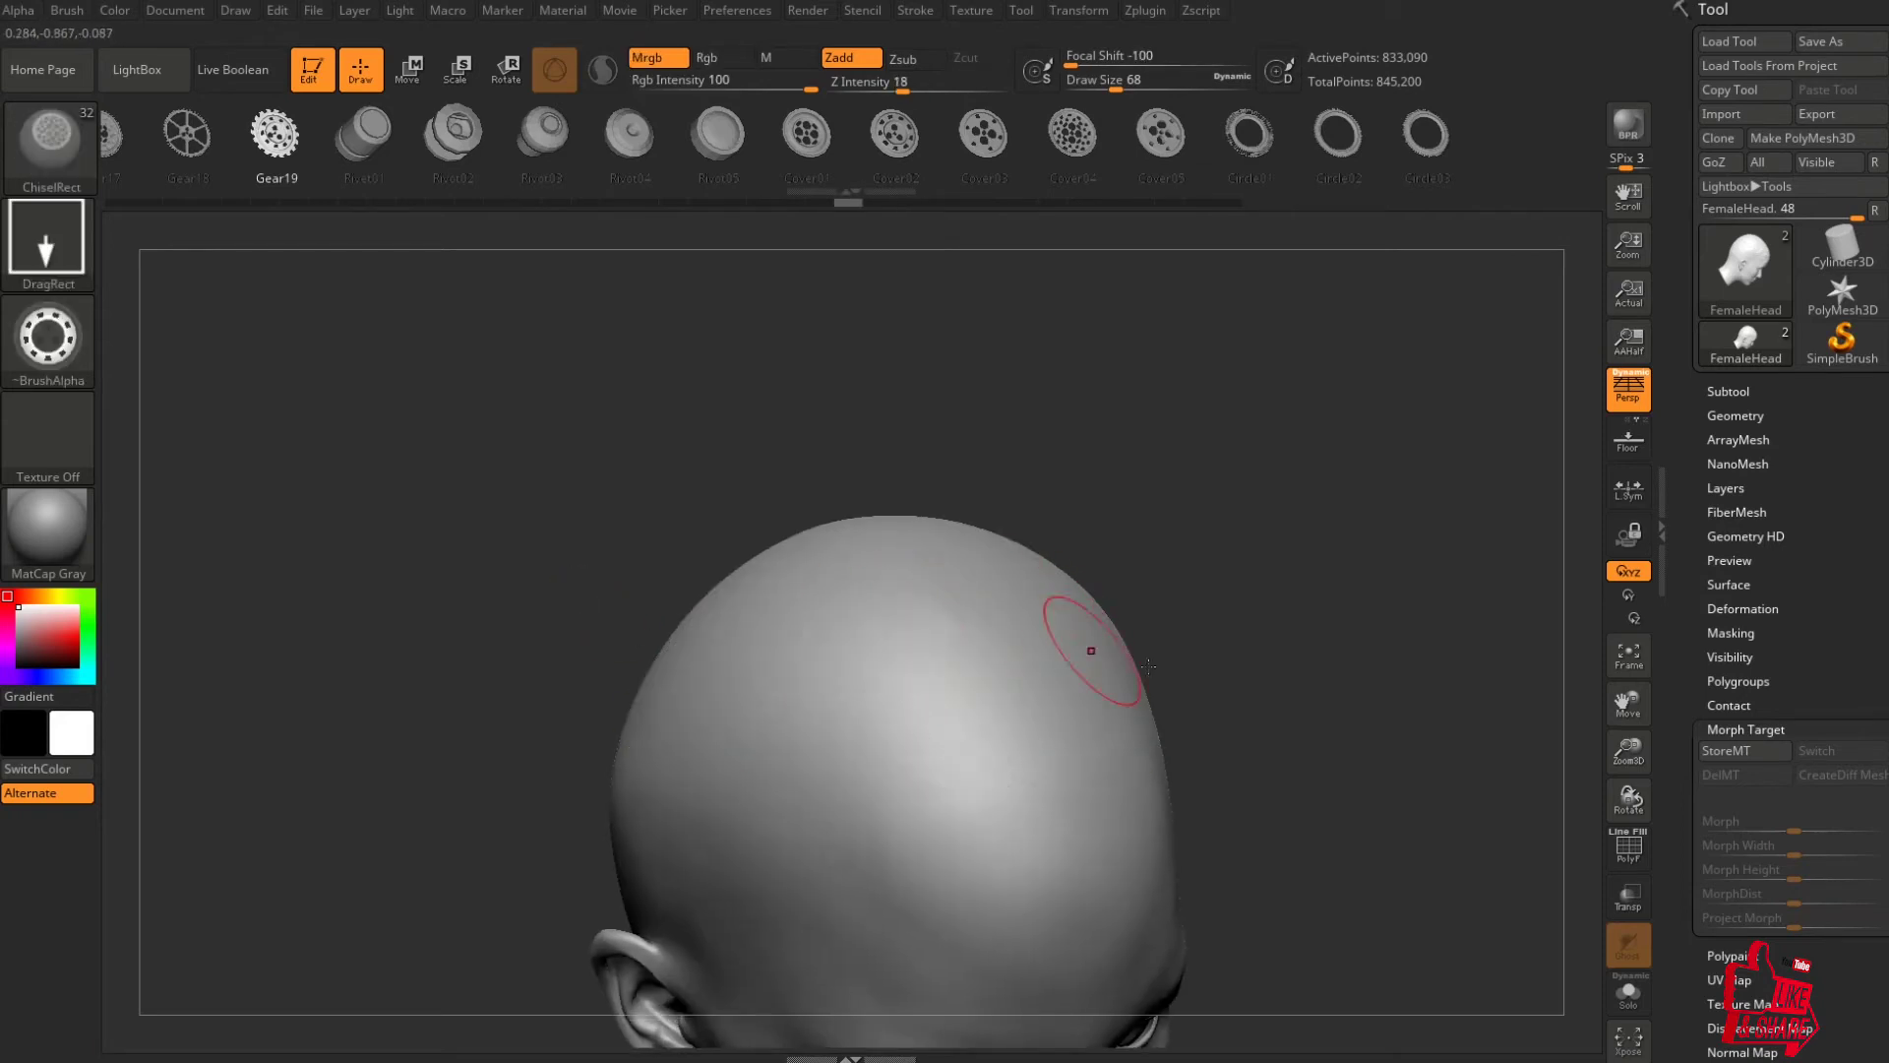
Store a morph target of the smooth head and stamp large, merging Gear19 rings on the forehead and sides.
{"action": "left_click", "coordinate": [1742, 750]}
{"action": "left_click_drag", "start_coordinate": [777, 733], "coordinate": [900, 842]}
{"action": "left_click_drag", "start_coordinate": [950, 709], "coordinate": [1024, 650]}
{"action": "left_click_drag", "start_coordinate": [1129, 807], "coordinate": [1205, 657]}
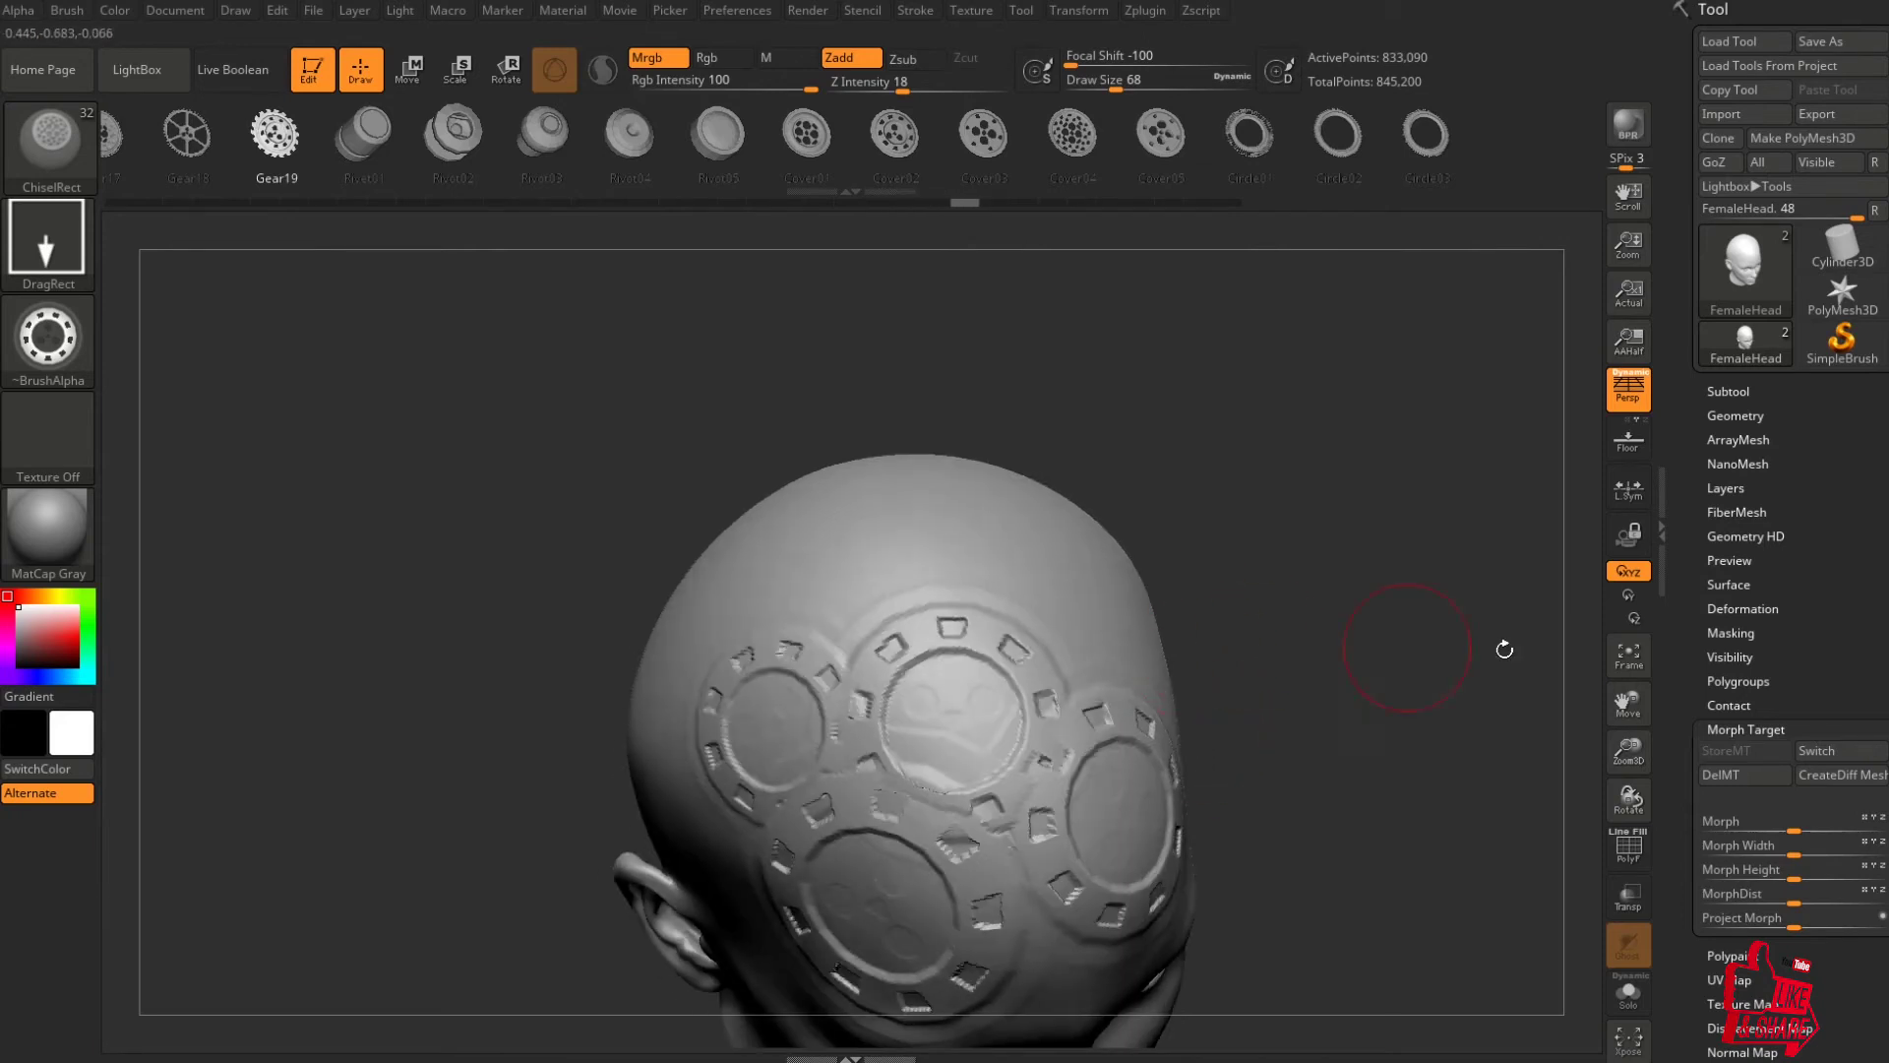
Delete the morph target and stamp further Gear19 rings overlapping the existing ones on the forehead.
{"action": "left_click", "coordinate": [1747, 776]}
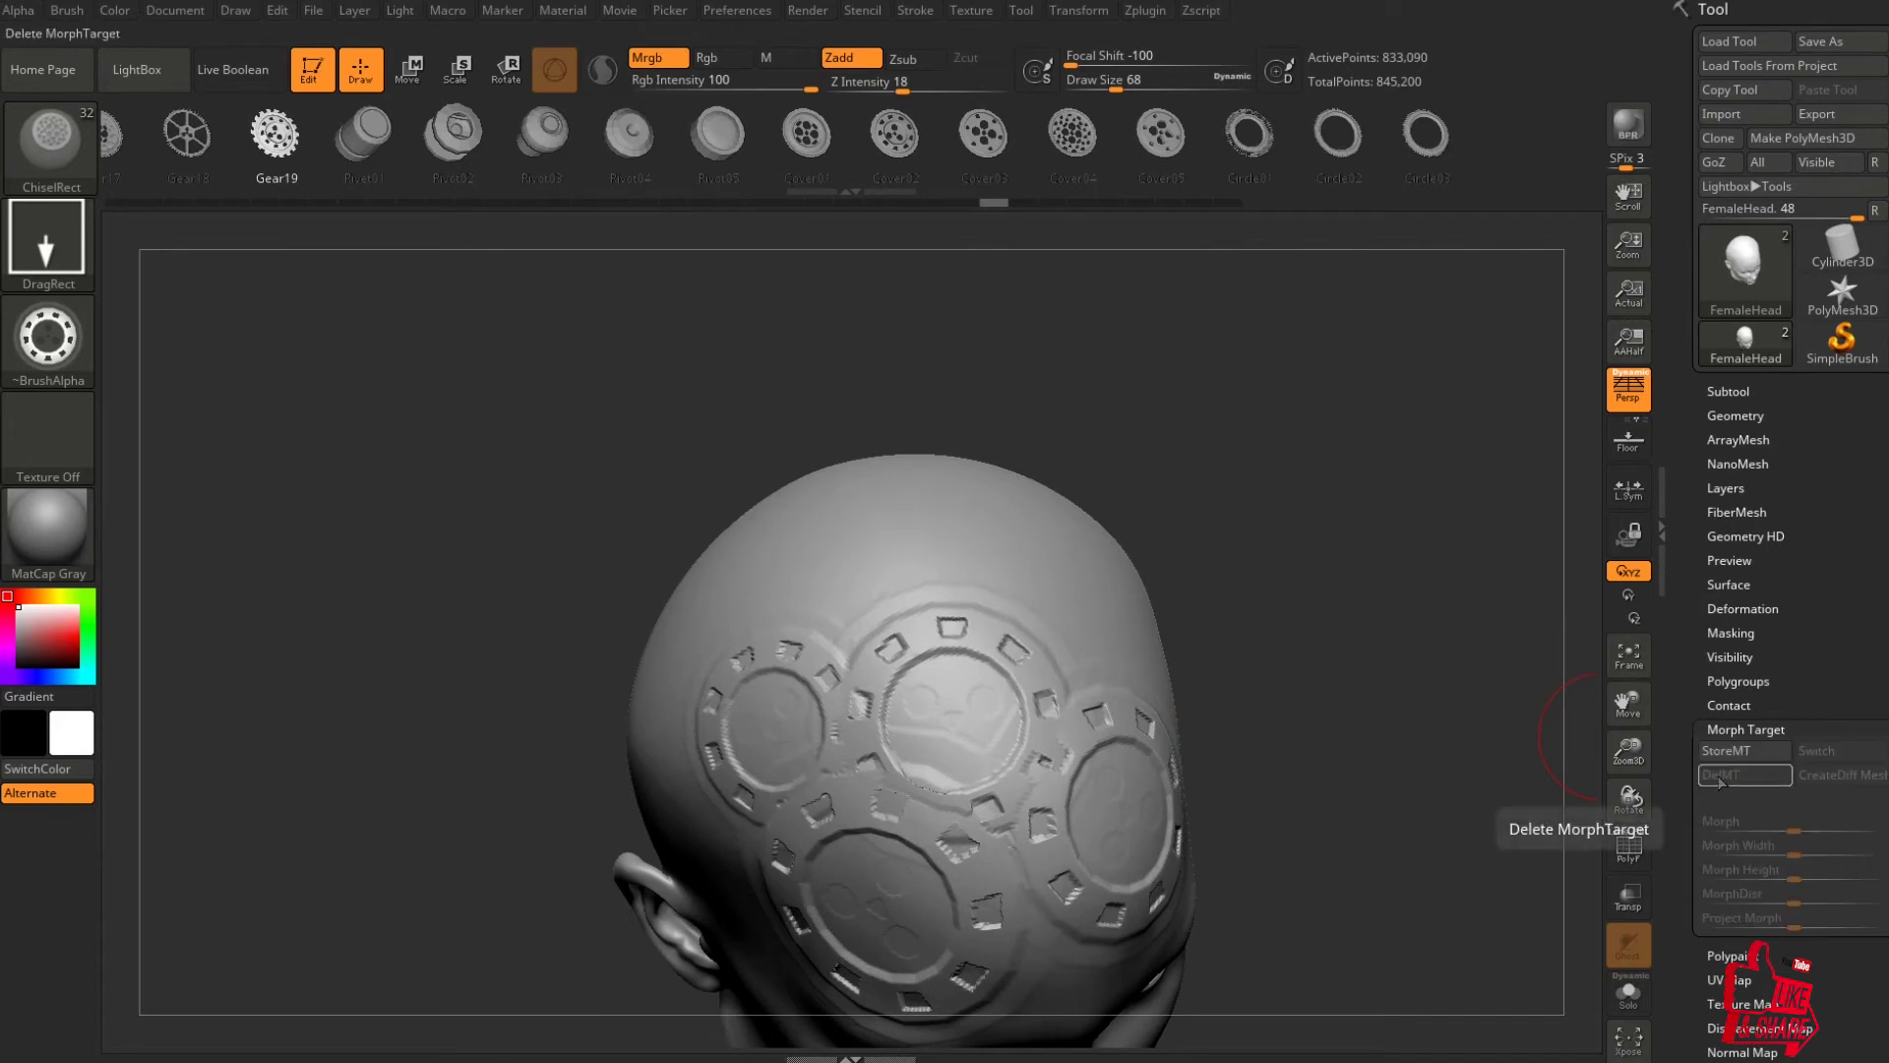
{"action": "left_click_drag", "start_coordinate": [1068, 650], "coordinate": [1146, 843]}
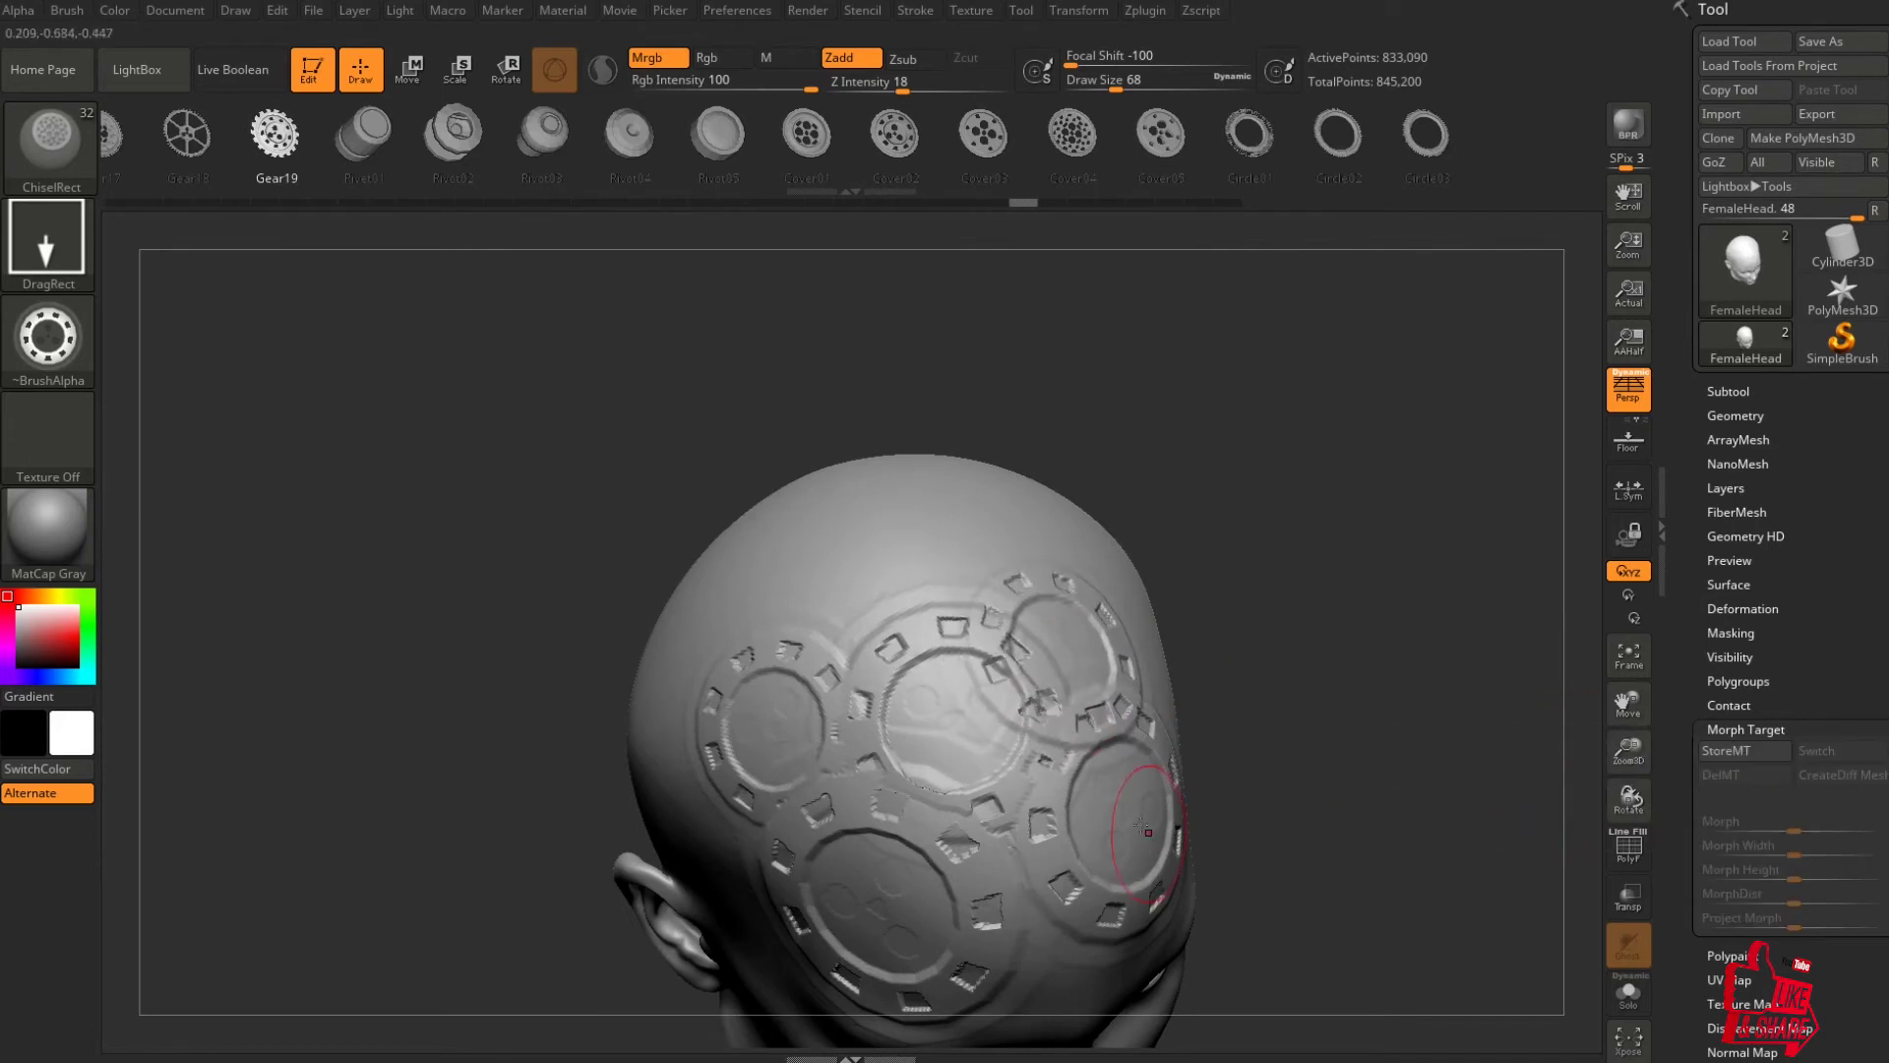
{"action": "left_click_drag", "start_coordinate": [844, 621], "coordinate": [977, 803]}
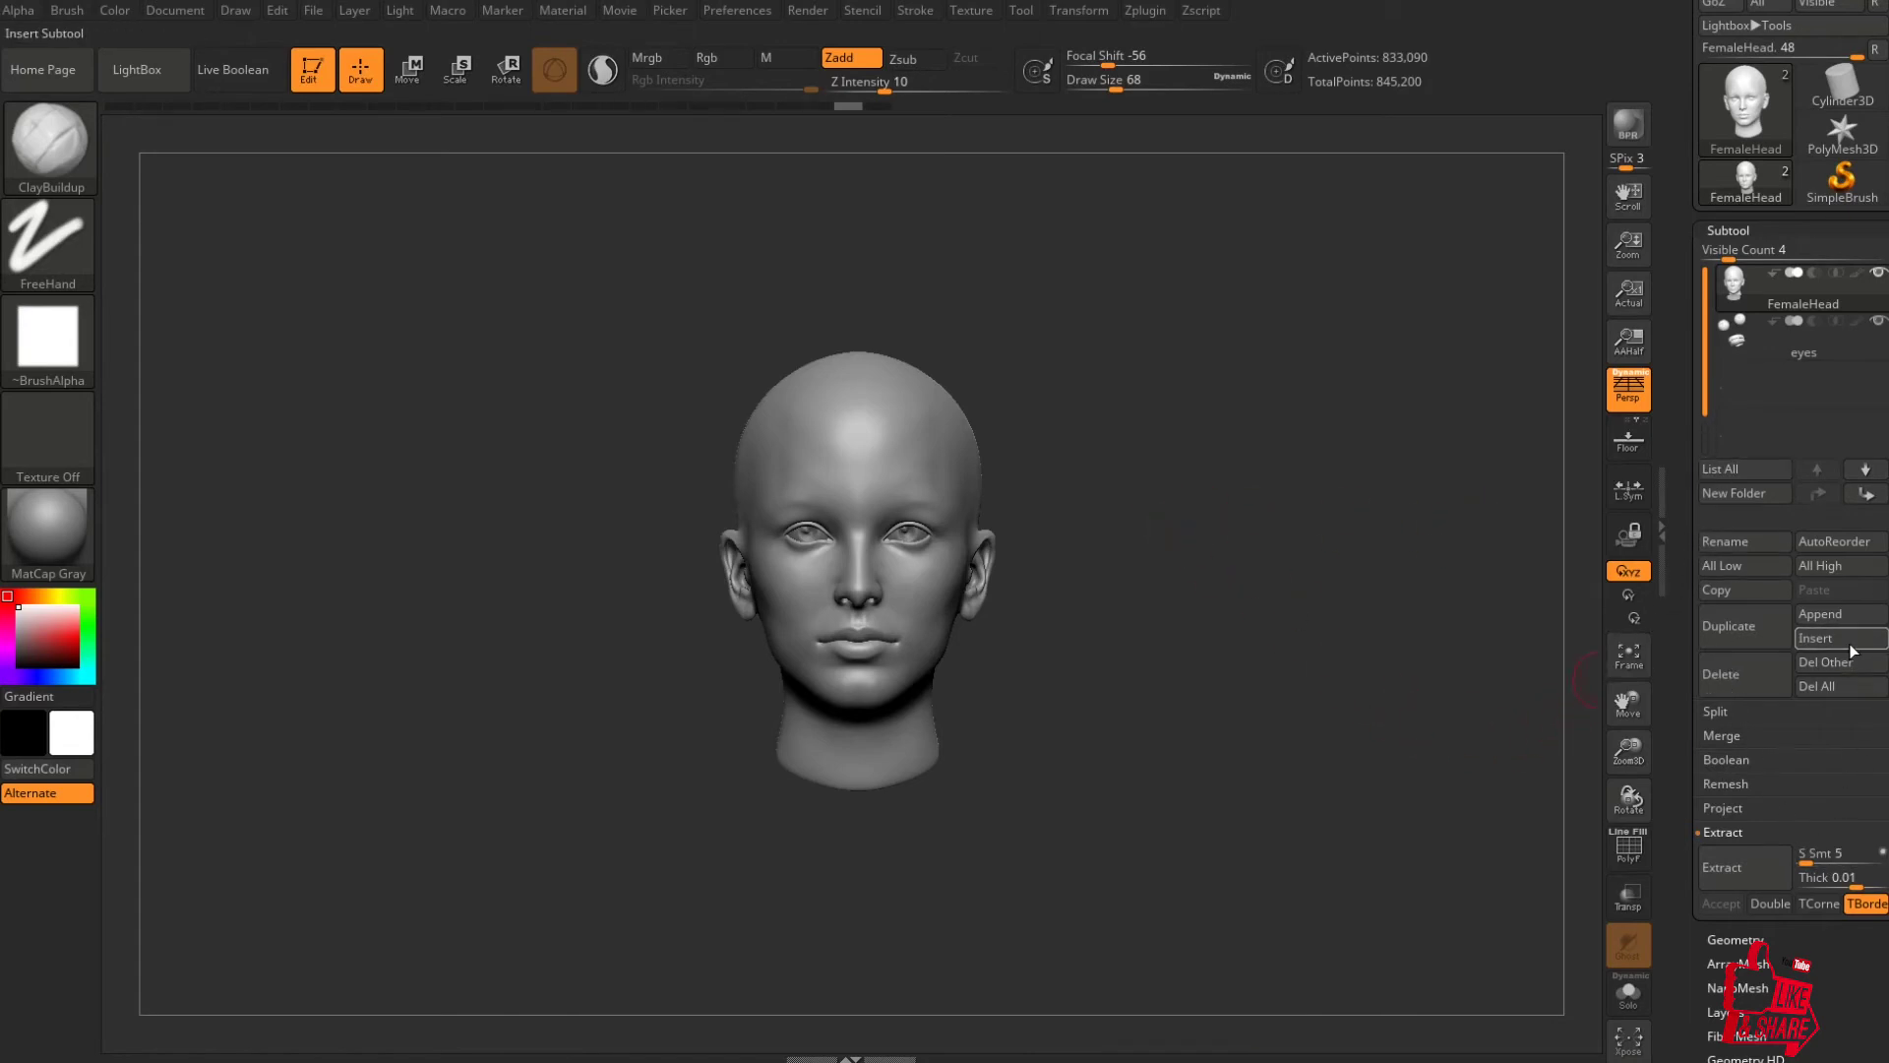
Append an Arrow3D mesh as a new subtool of the female head.
{"action": "left_click", "coordinate": [1840, 615]}
{"action": "left_click", "coordinate": [1802, 614]}
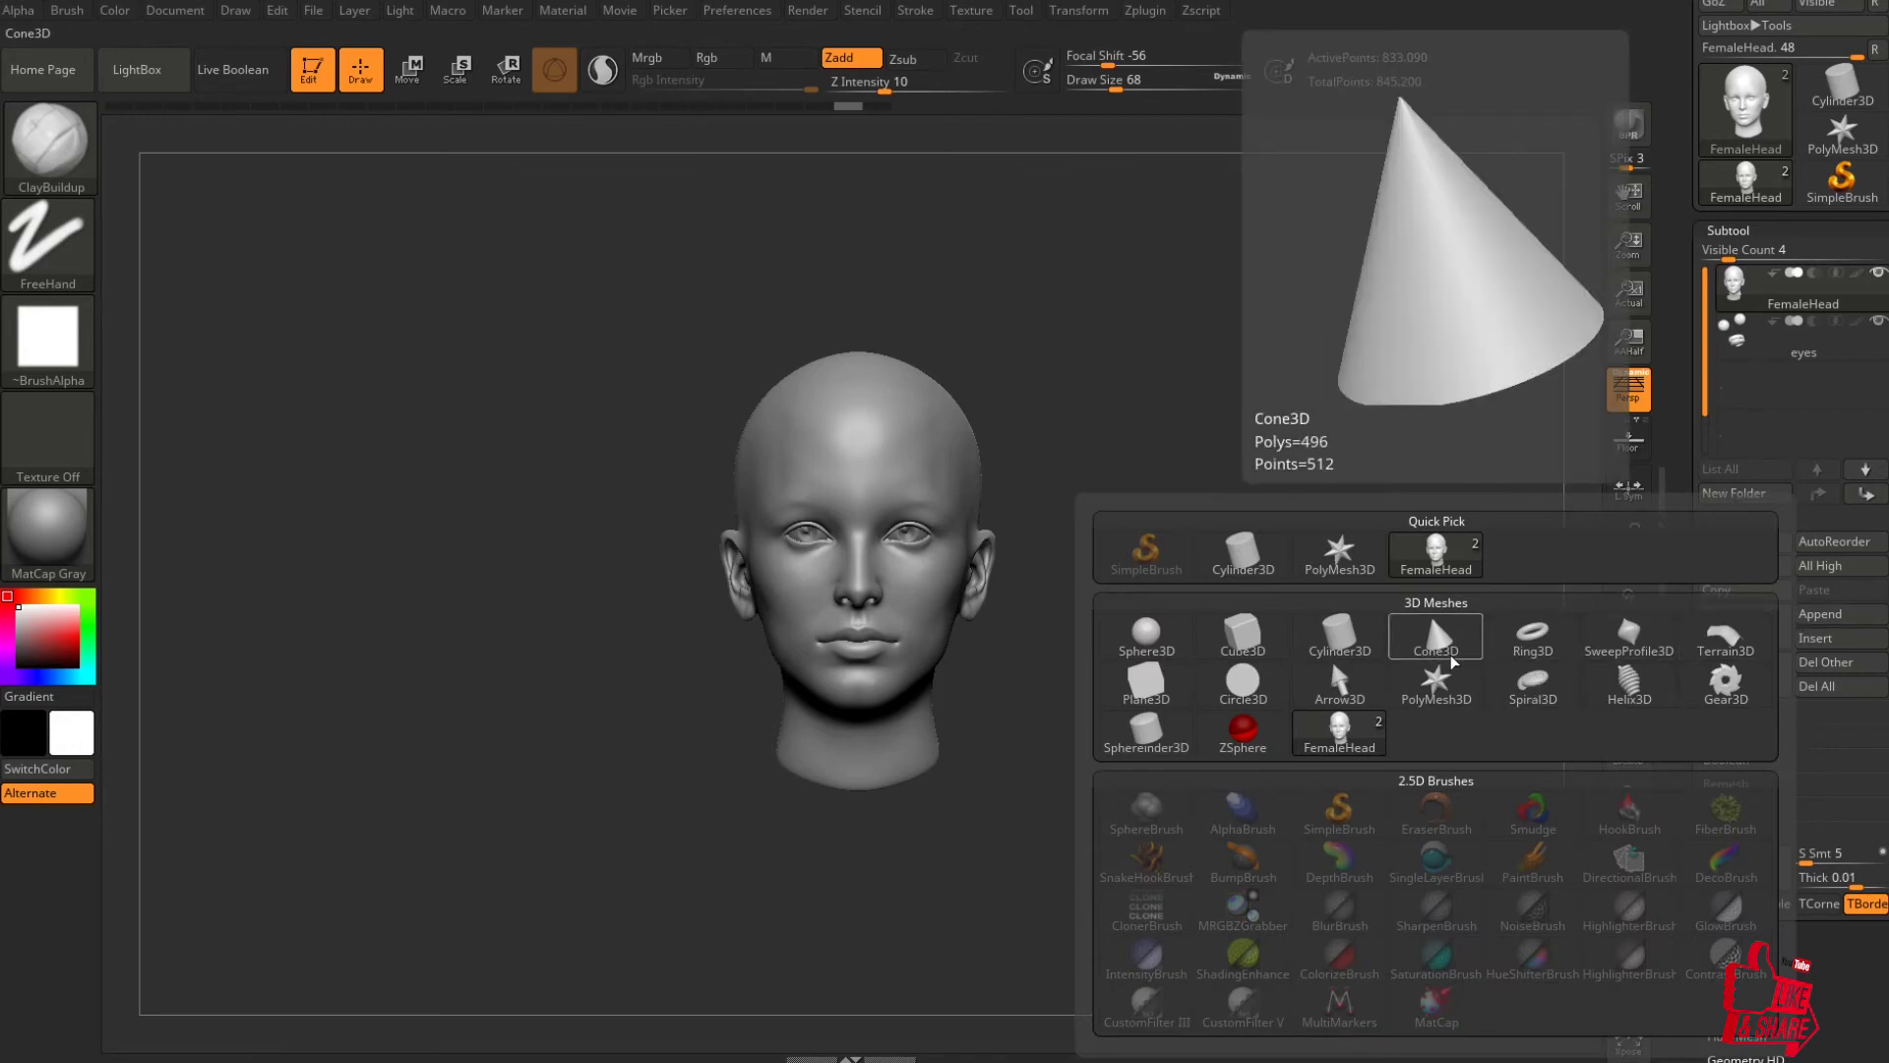
{"action": "left_click", "coordinate": [1339, 683]}
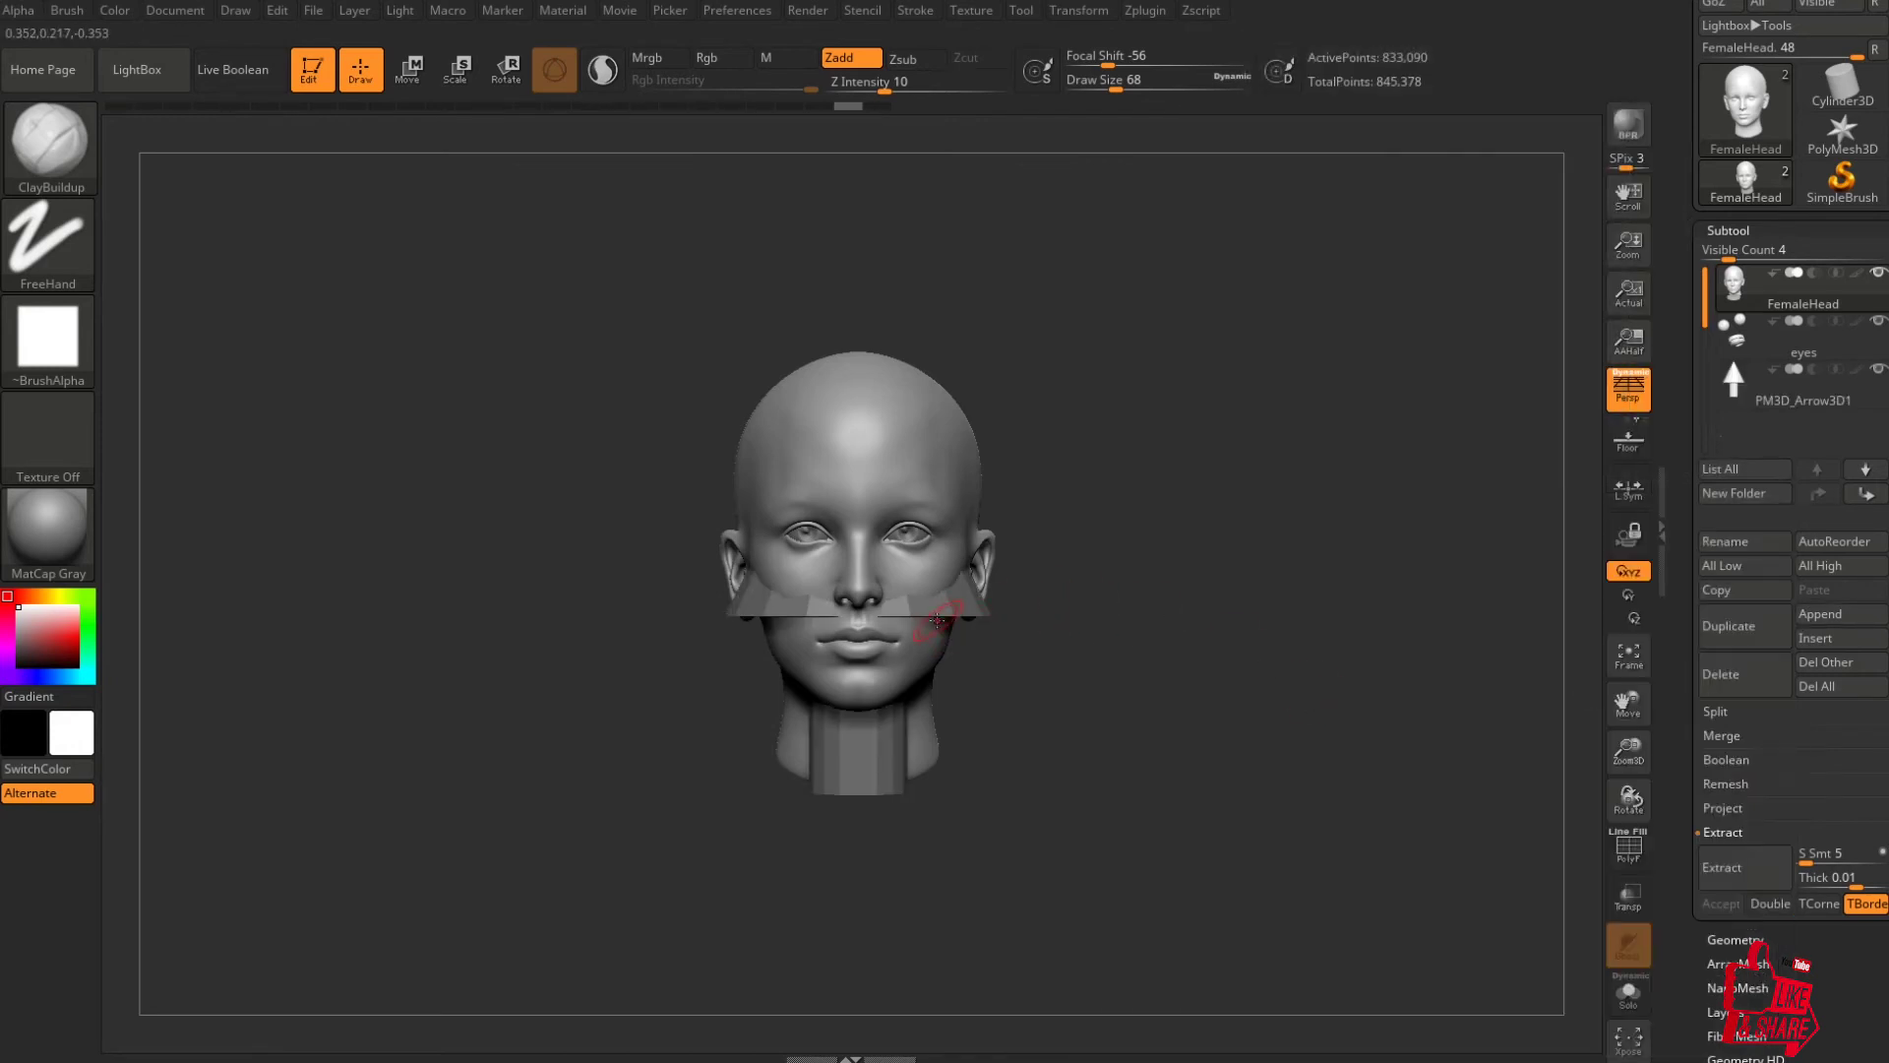
Select the arrow subtool, then move and tilt it beside the head so its tip points at the temple.
{"action": "key", "text": "w"}
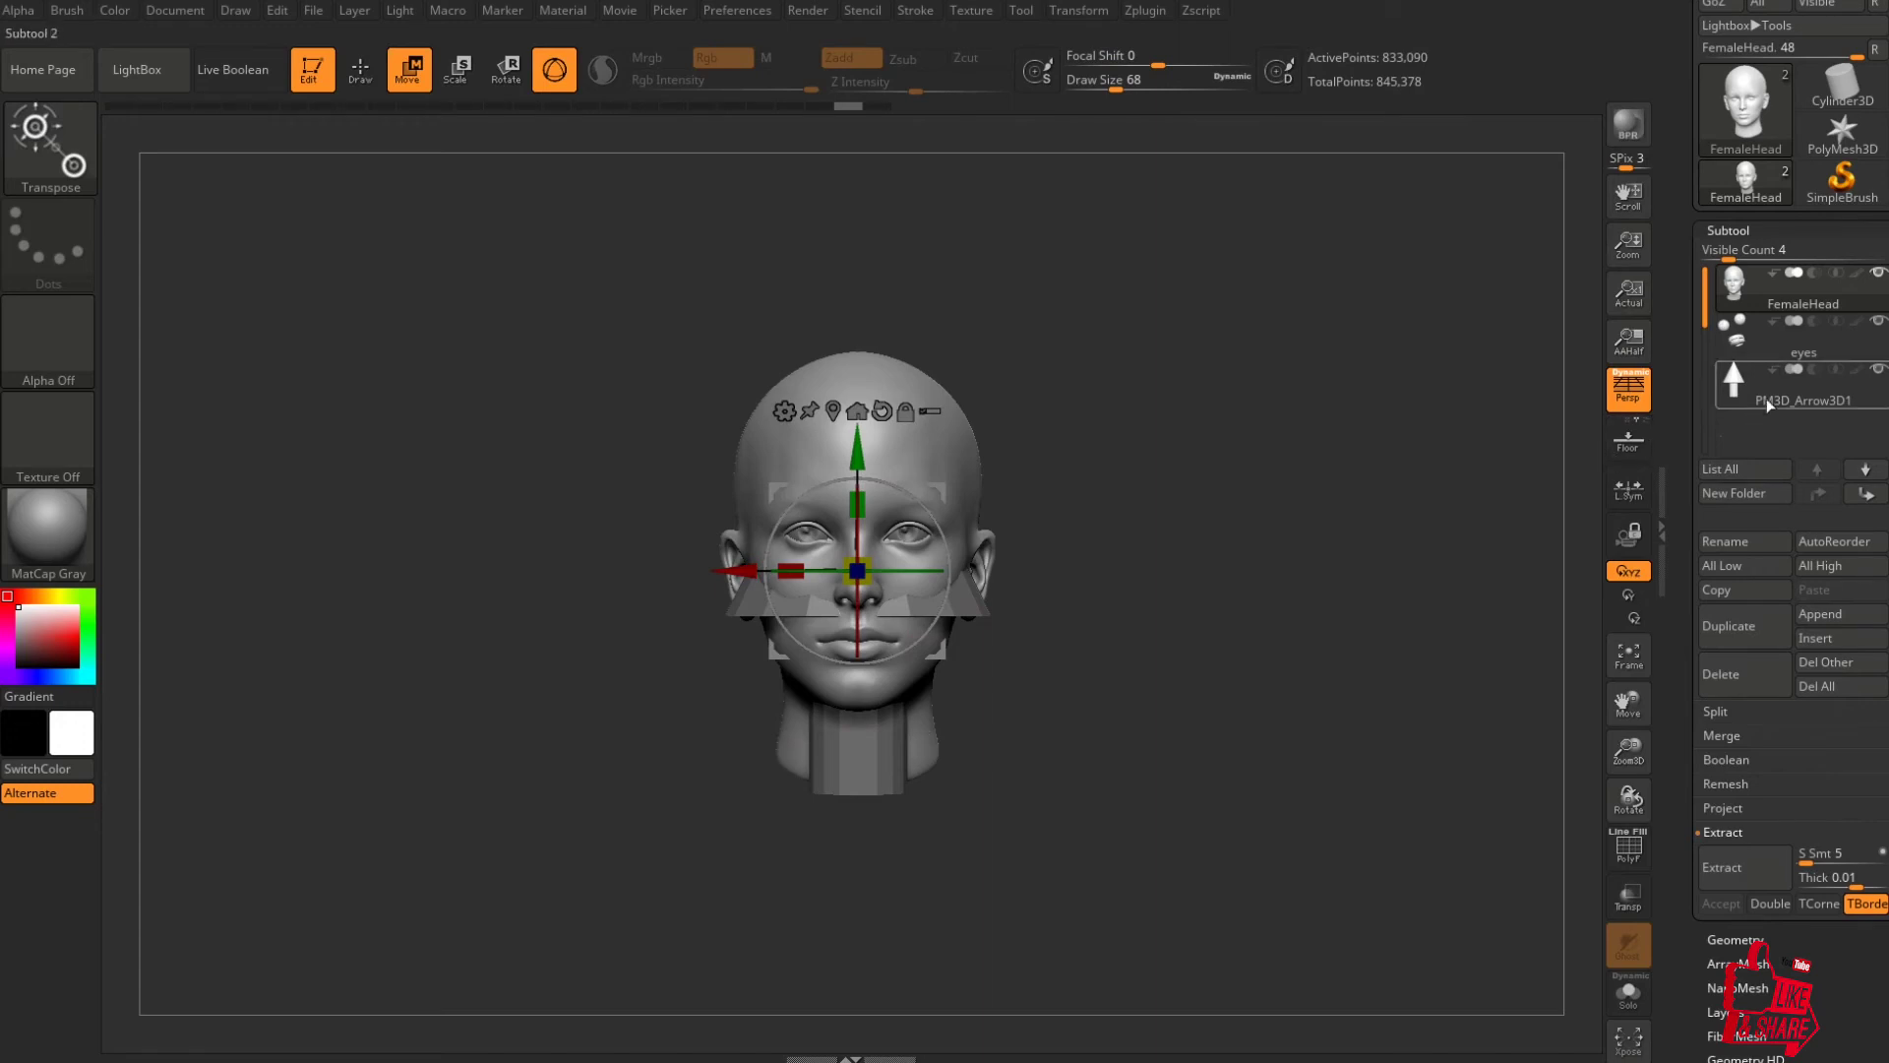
{"action": "left_click", "coordinate": [1768, 399]}
{"action": "left_click_drag", "start_coordinate": [740, 571], "coordinate": [996, 598]}
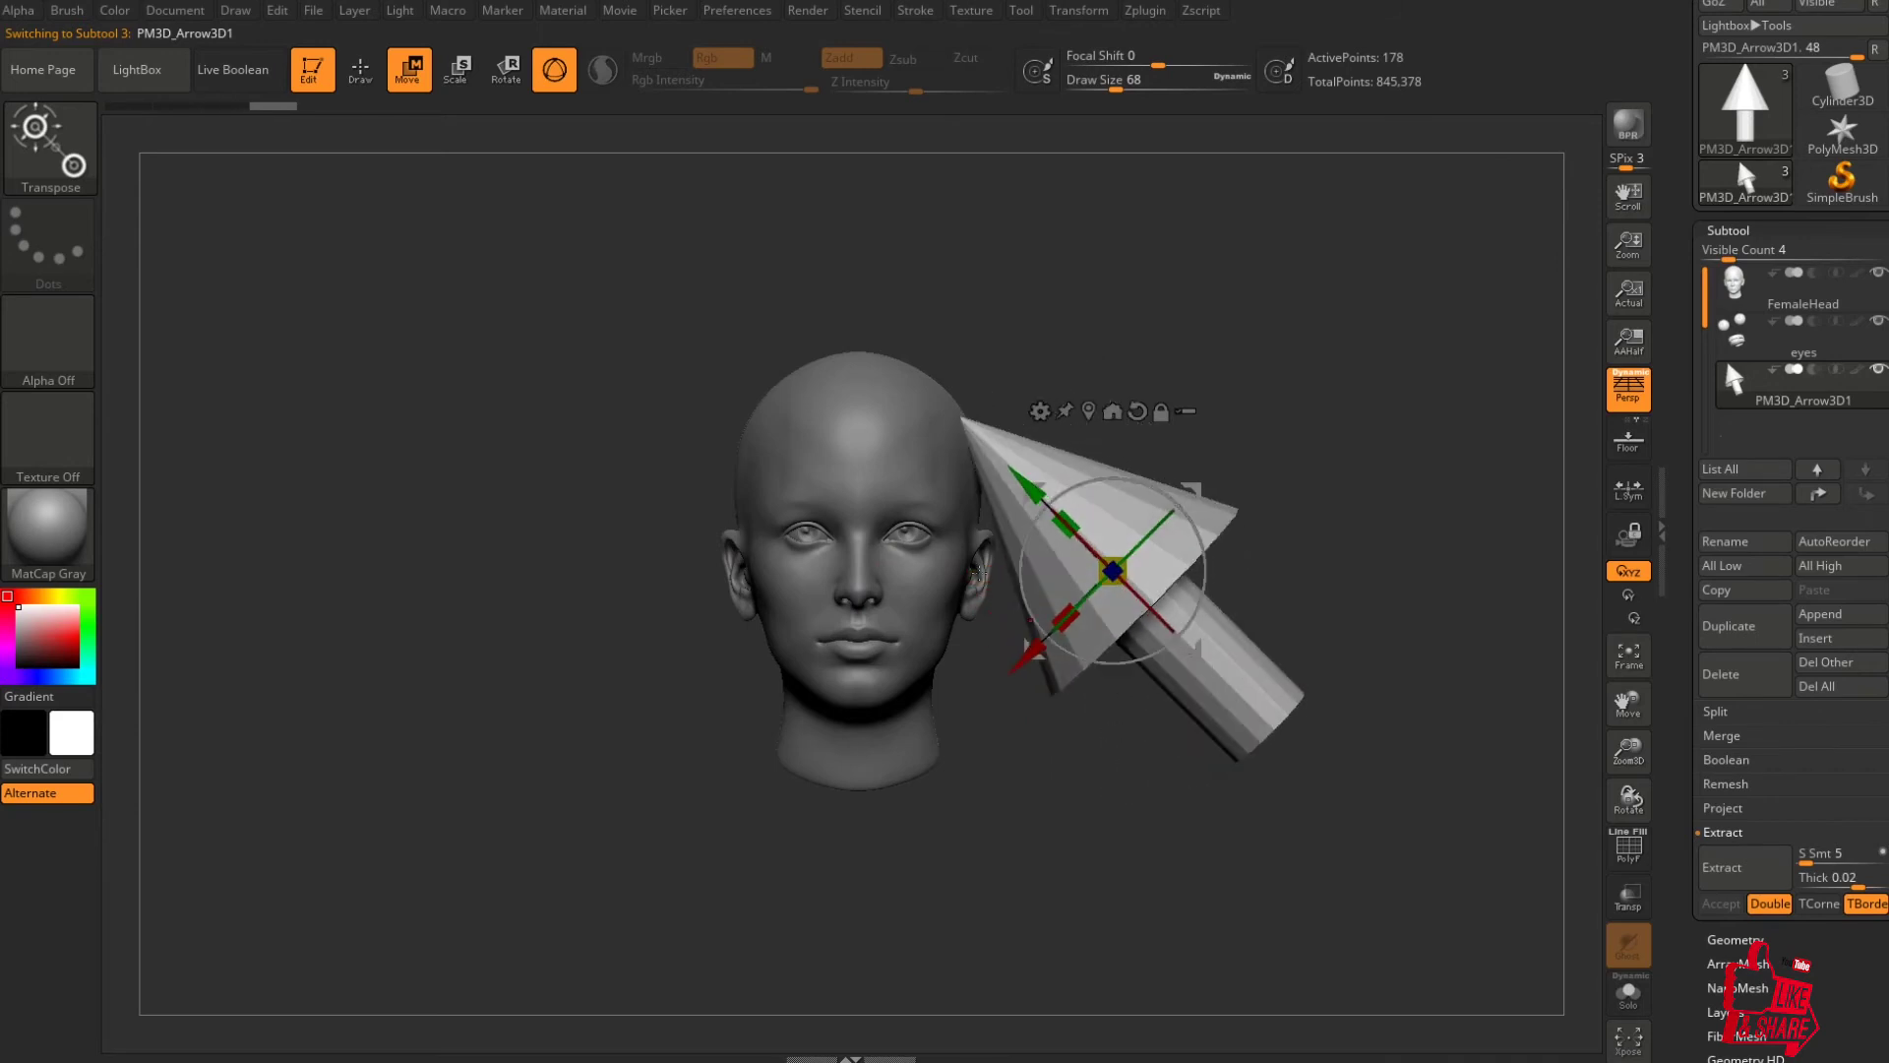
{"action": "key", "text": "q"}
{"action": "left_click_drag", "start_coordinate": [1328, 434], "coordinate": [1314, 528]}
{"action": "right_click_drag", "start_coordinate": [1315, 527], "coordinate": [1309, 472], "text": "ctrl"}
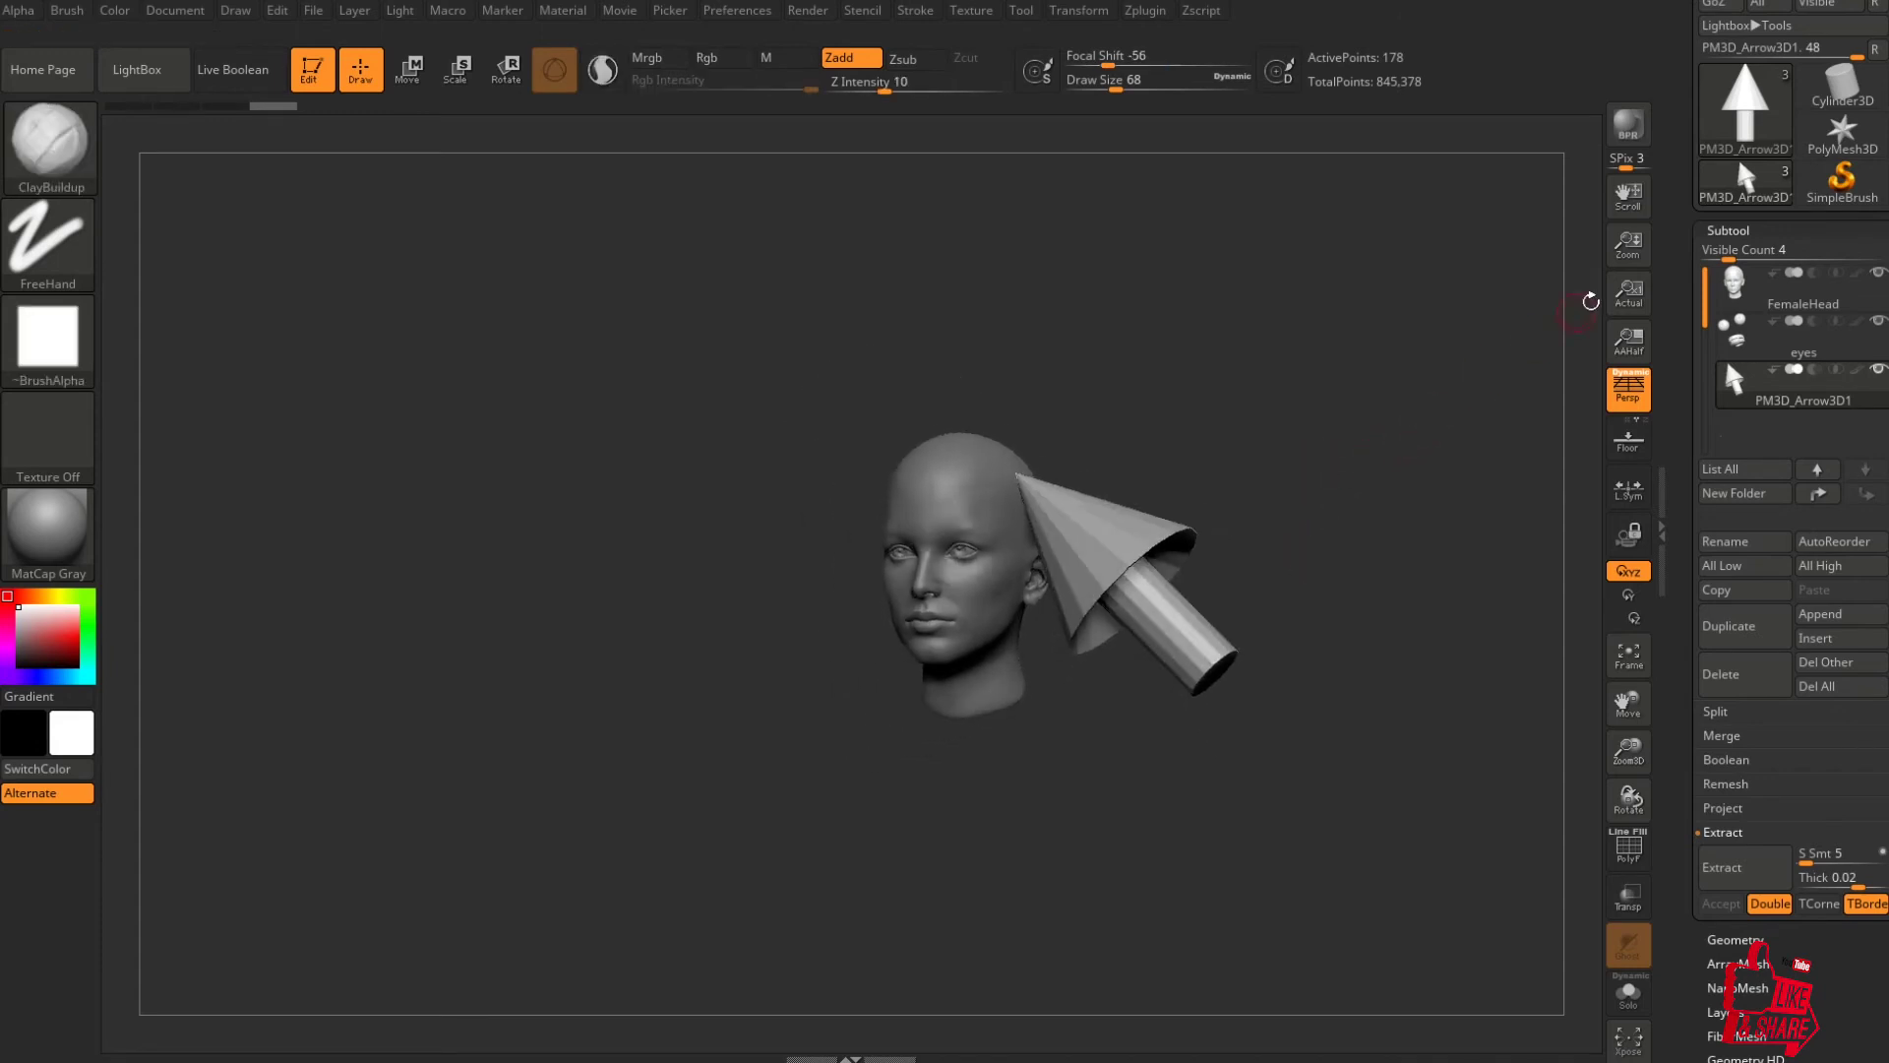
Turn on Array Mesh for the arrow and set its repeat count to 4.
{"action": "left_click", "coordinate": [1736, 231]}
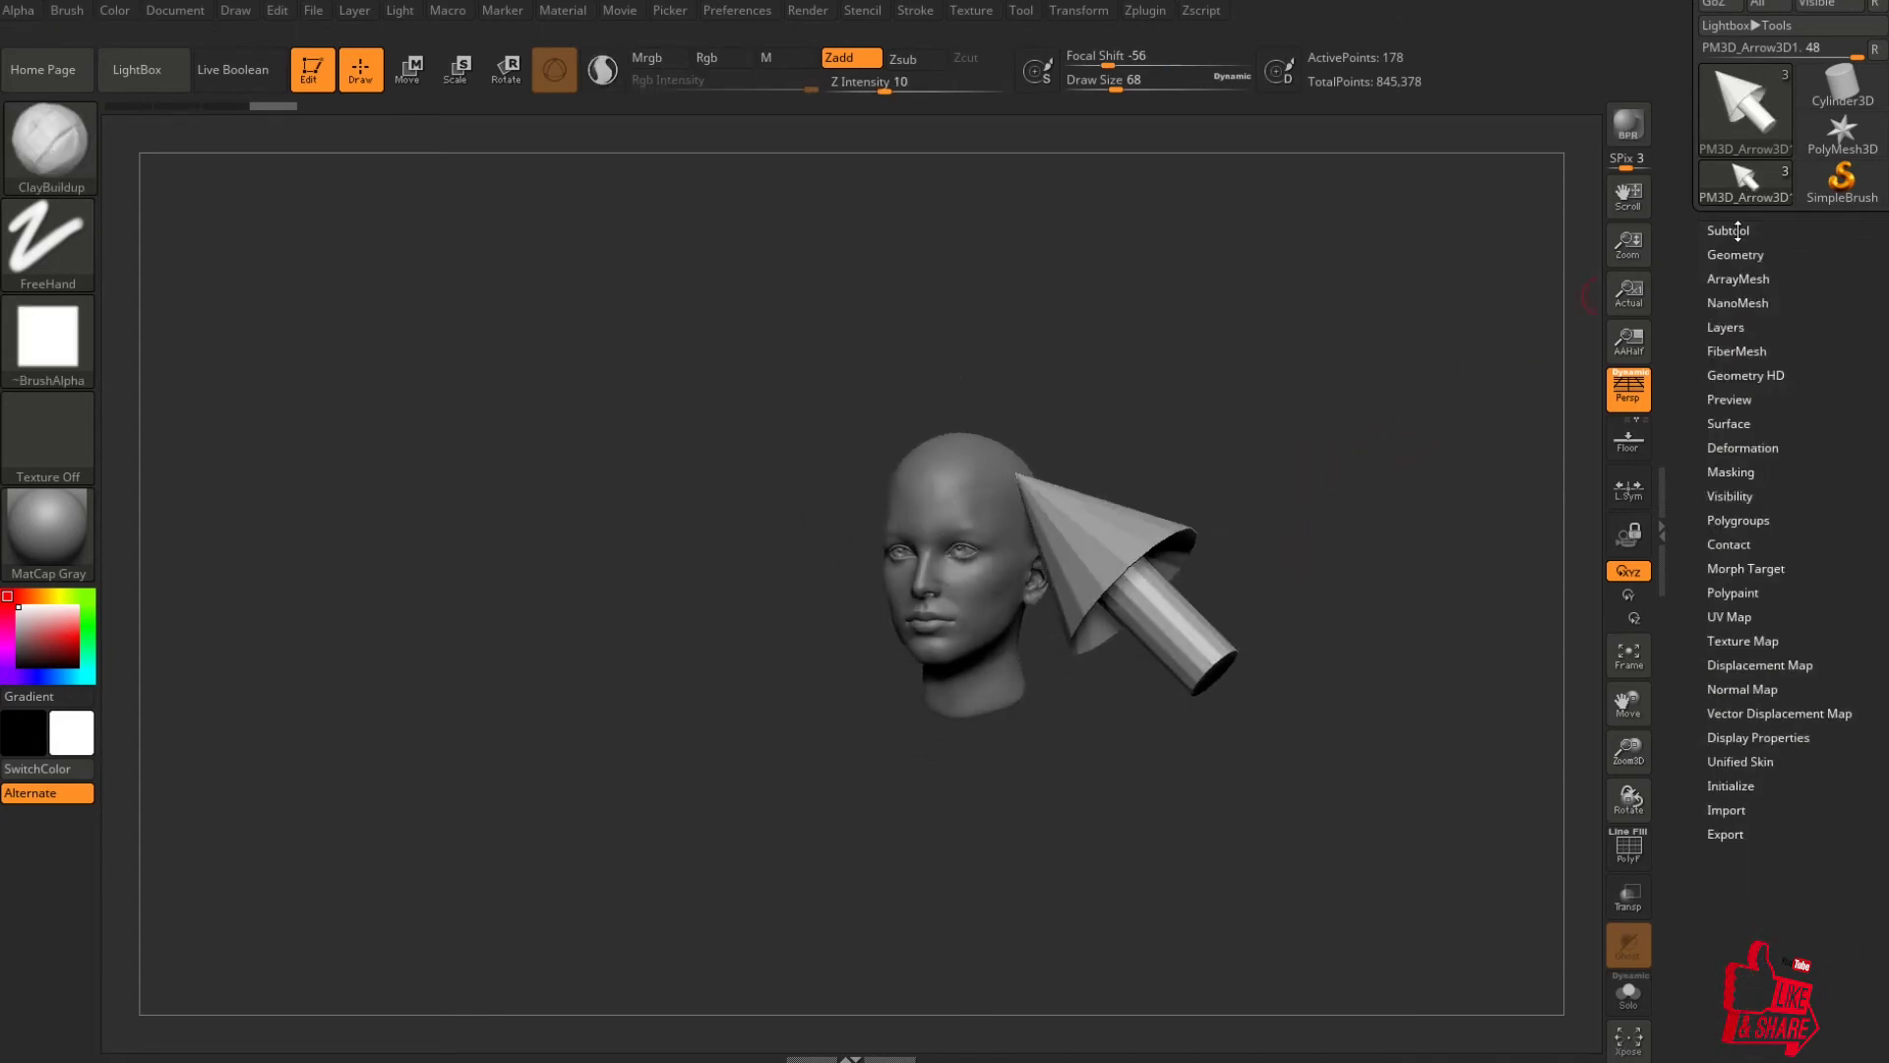
{"action": "left_click", "coordinate": [1730, 279]}
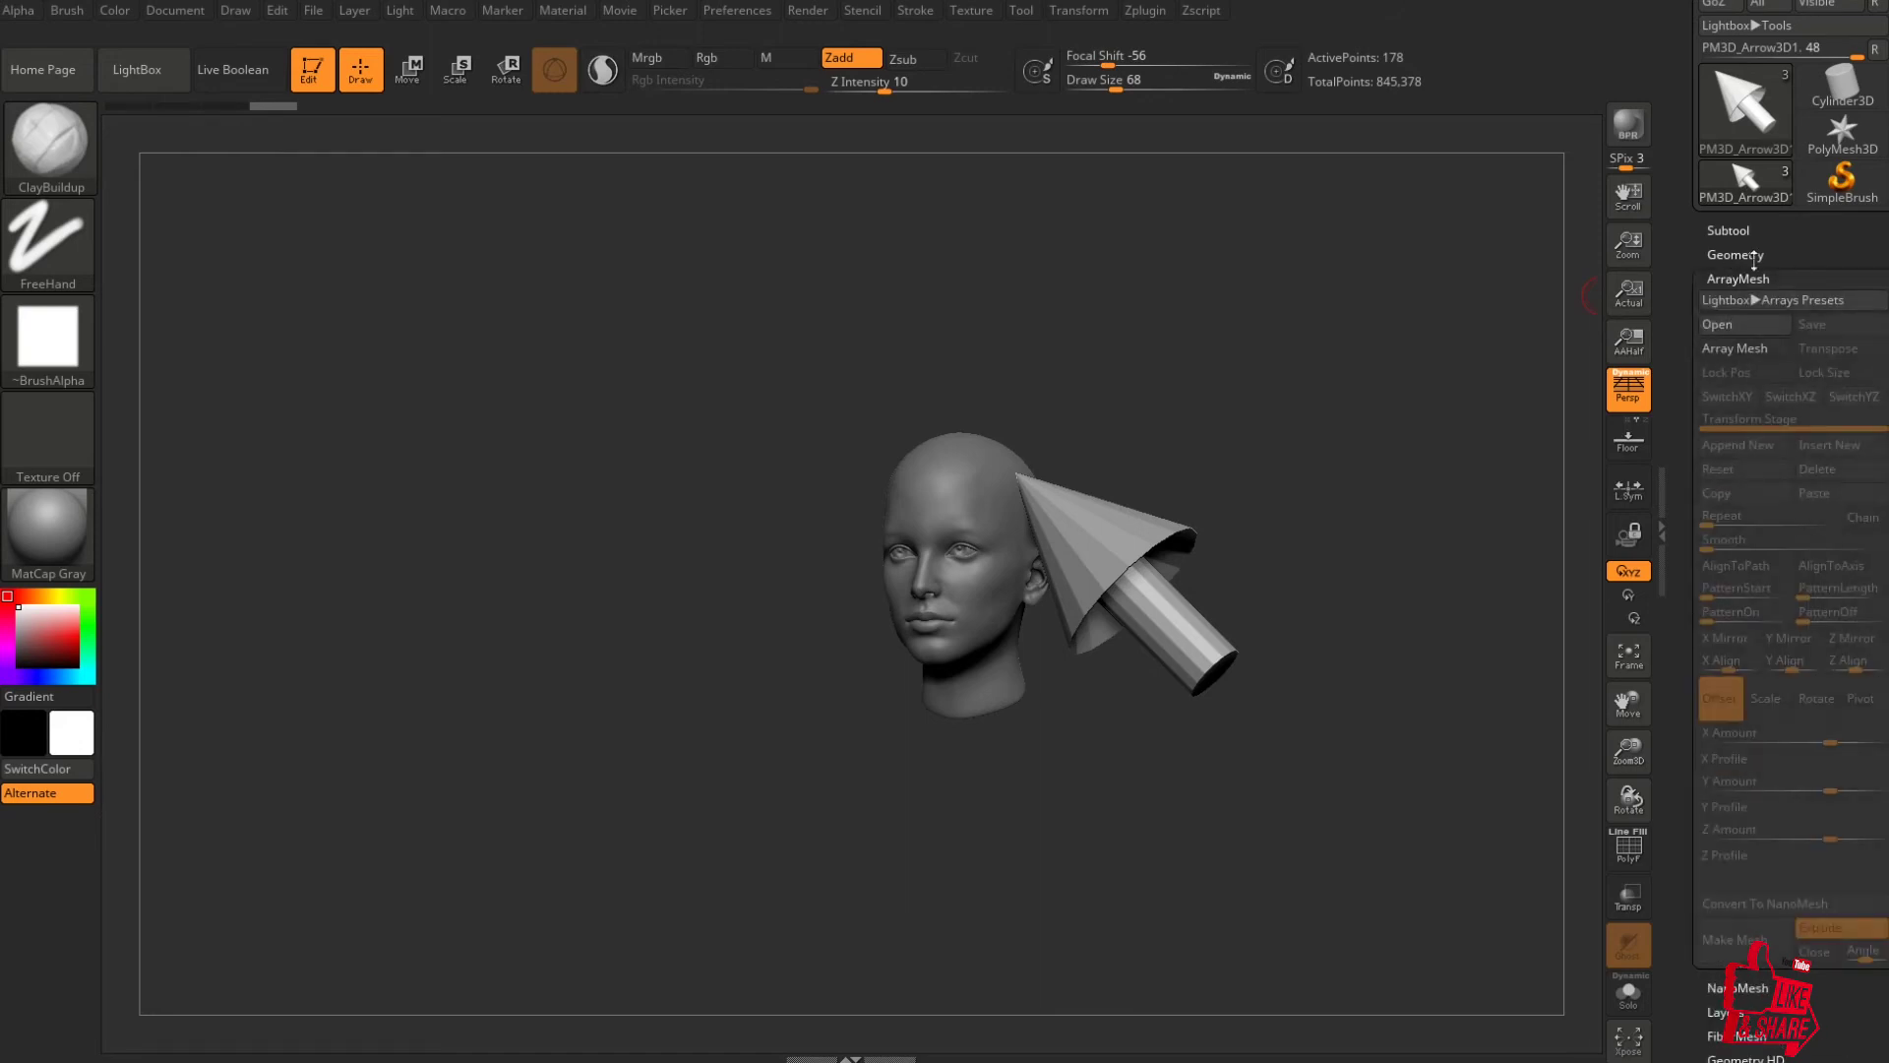
{"action": "left_click", "coordinate": [1748, 351]}
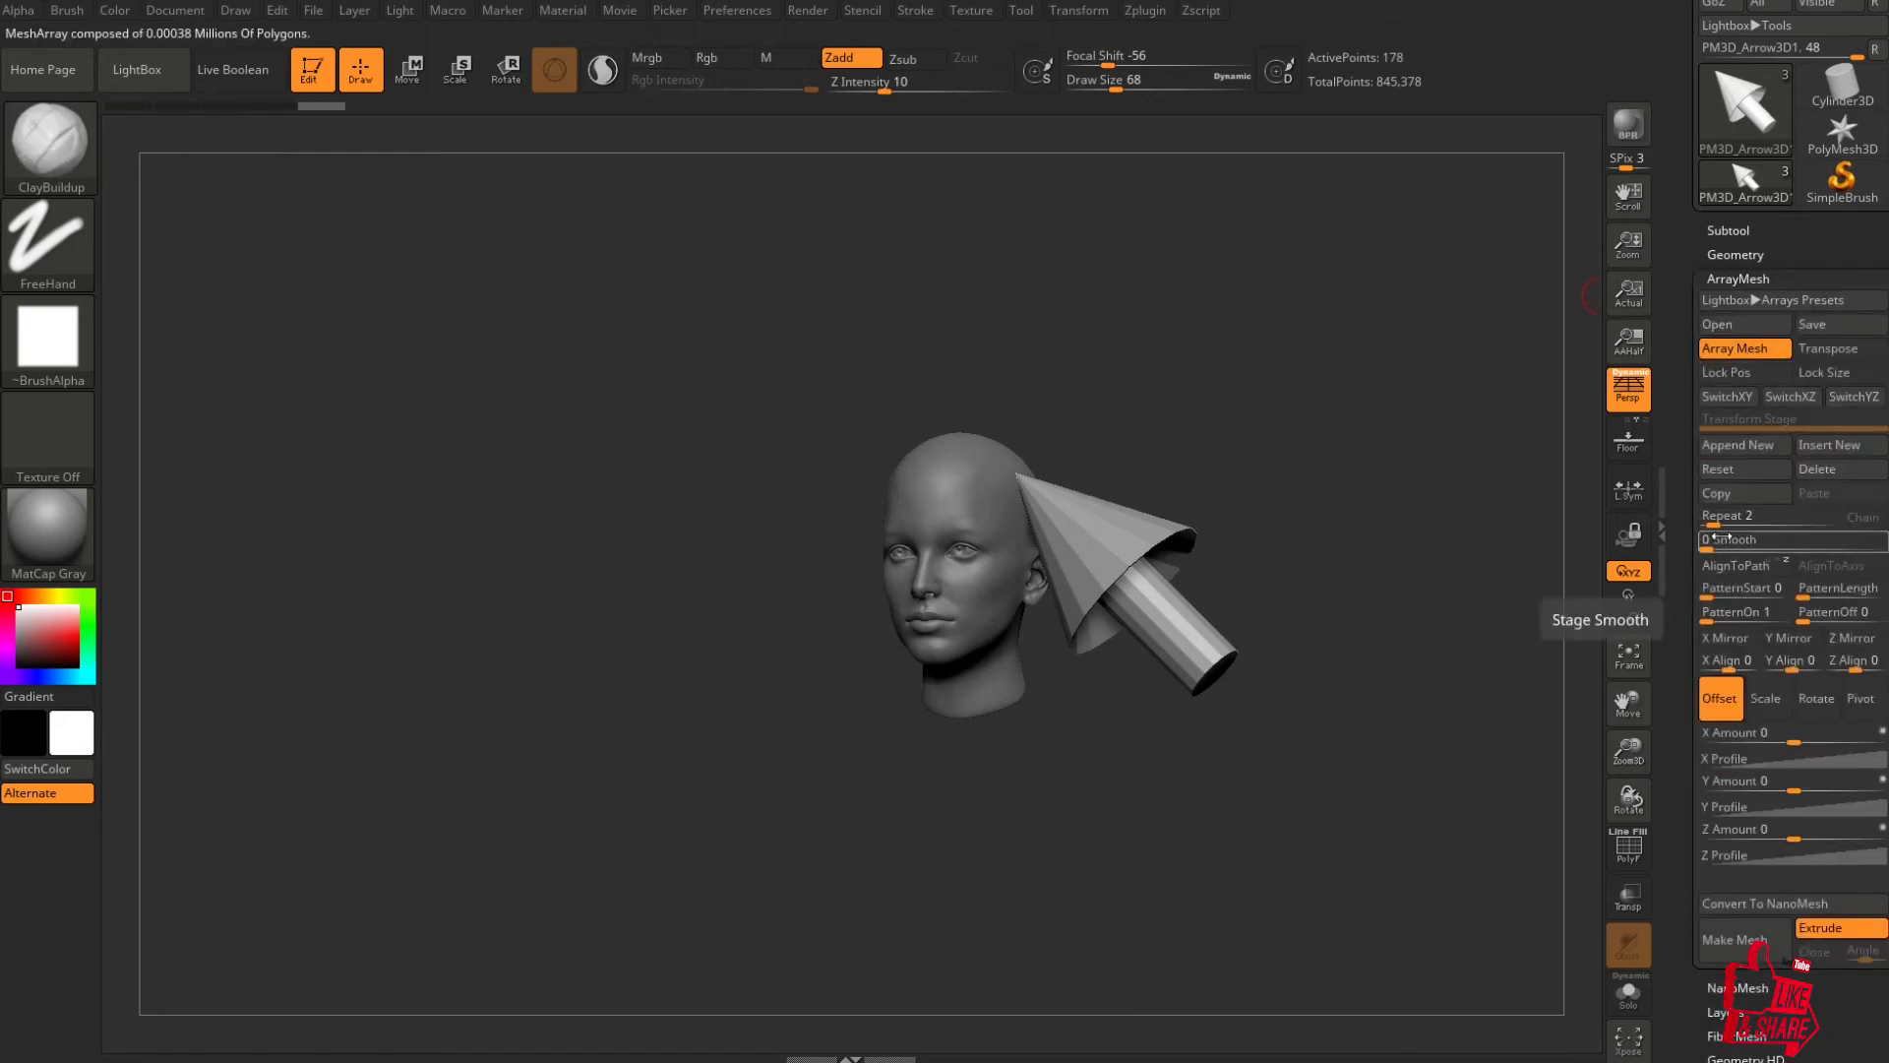
{"action": "left_click", "coordinate": [1726, 522]}
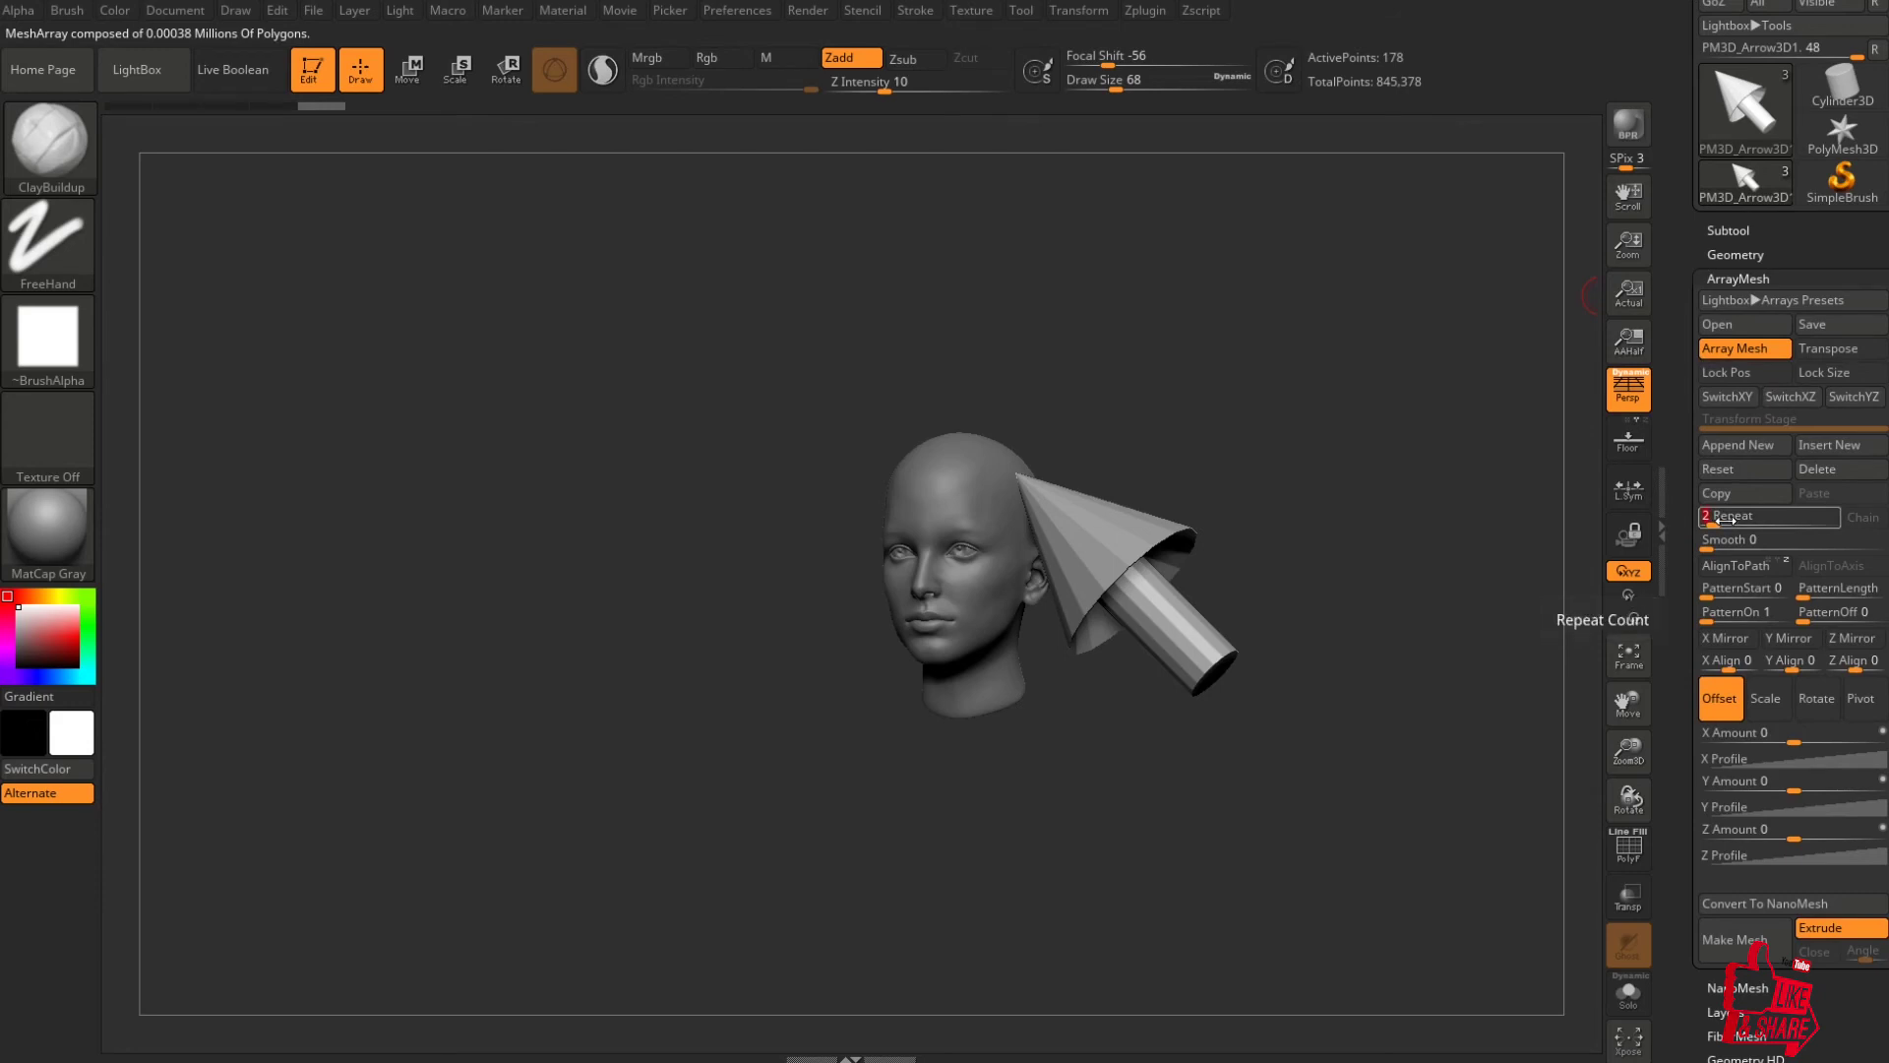
{"action": "type", "text": "4"}
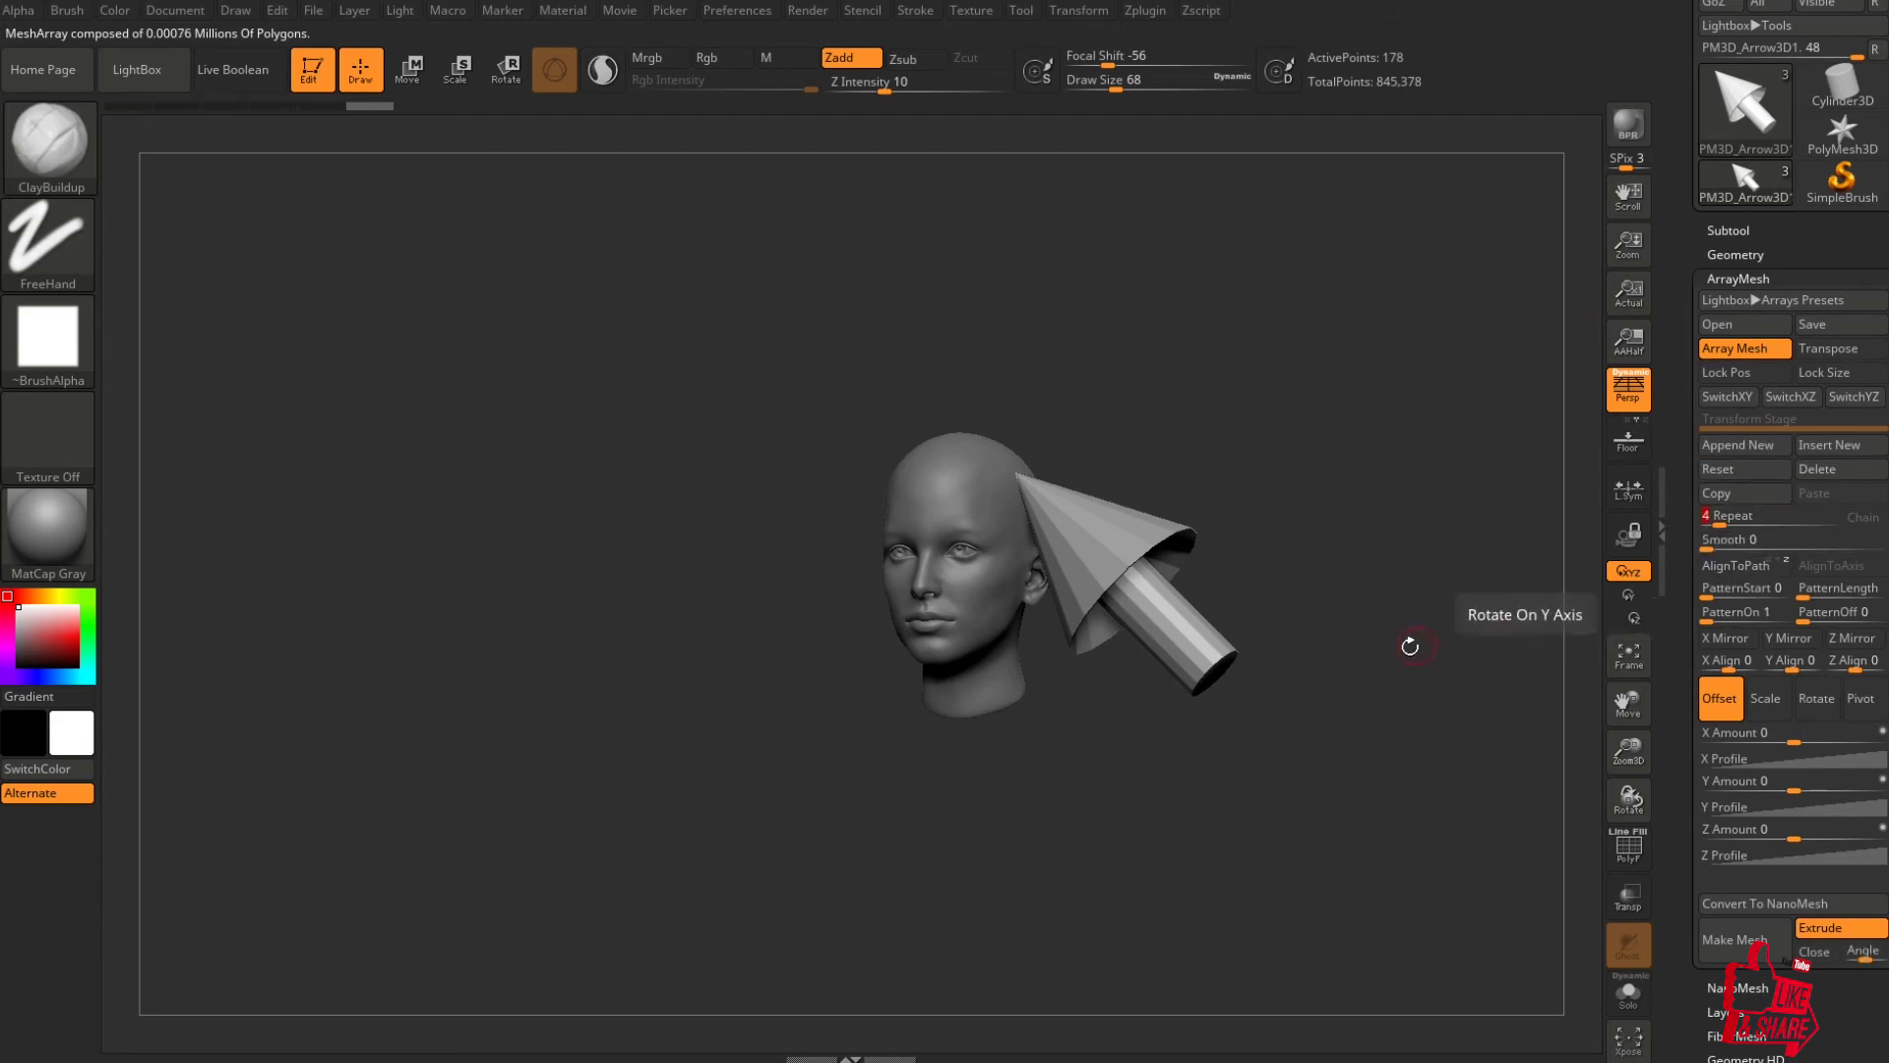
Try rotating the arrow array with a Y Amount of 525, and undo that rotation.
{"action": "type", "text": "w"}
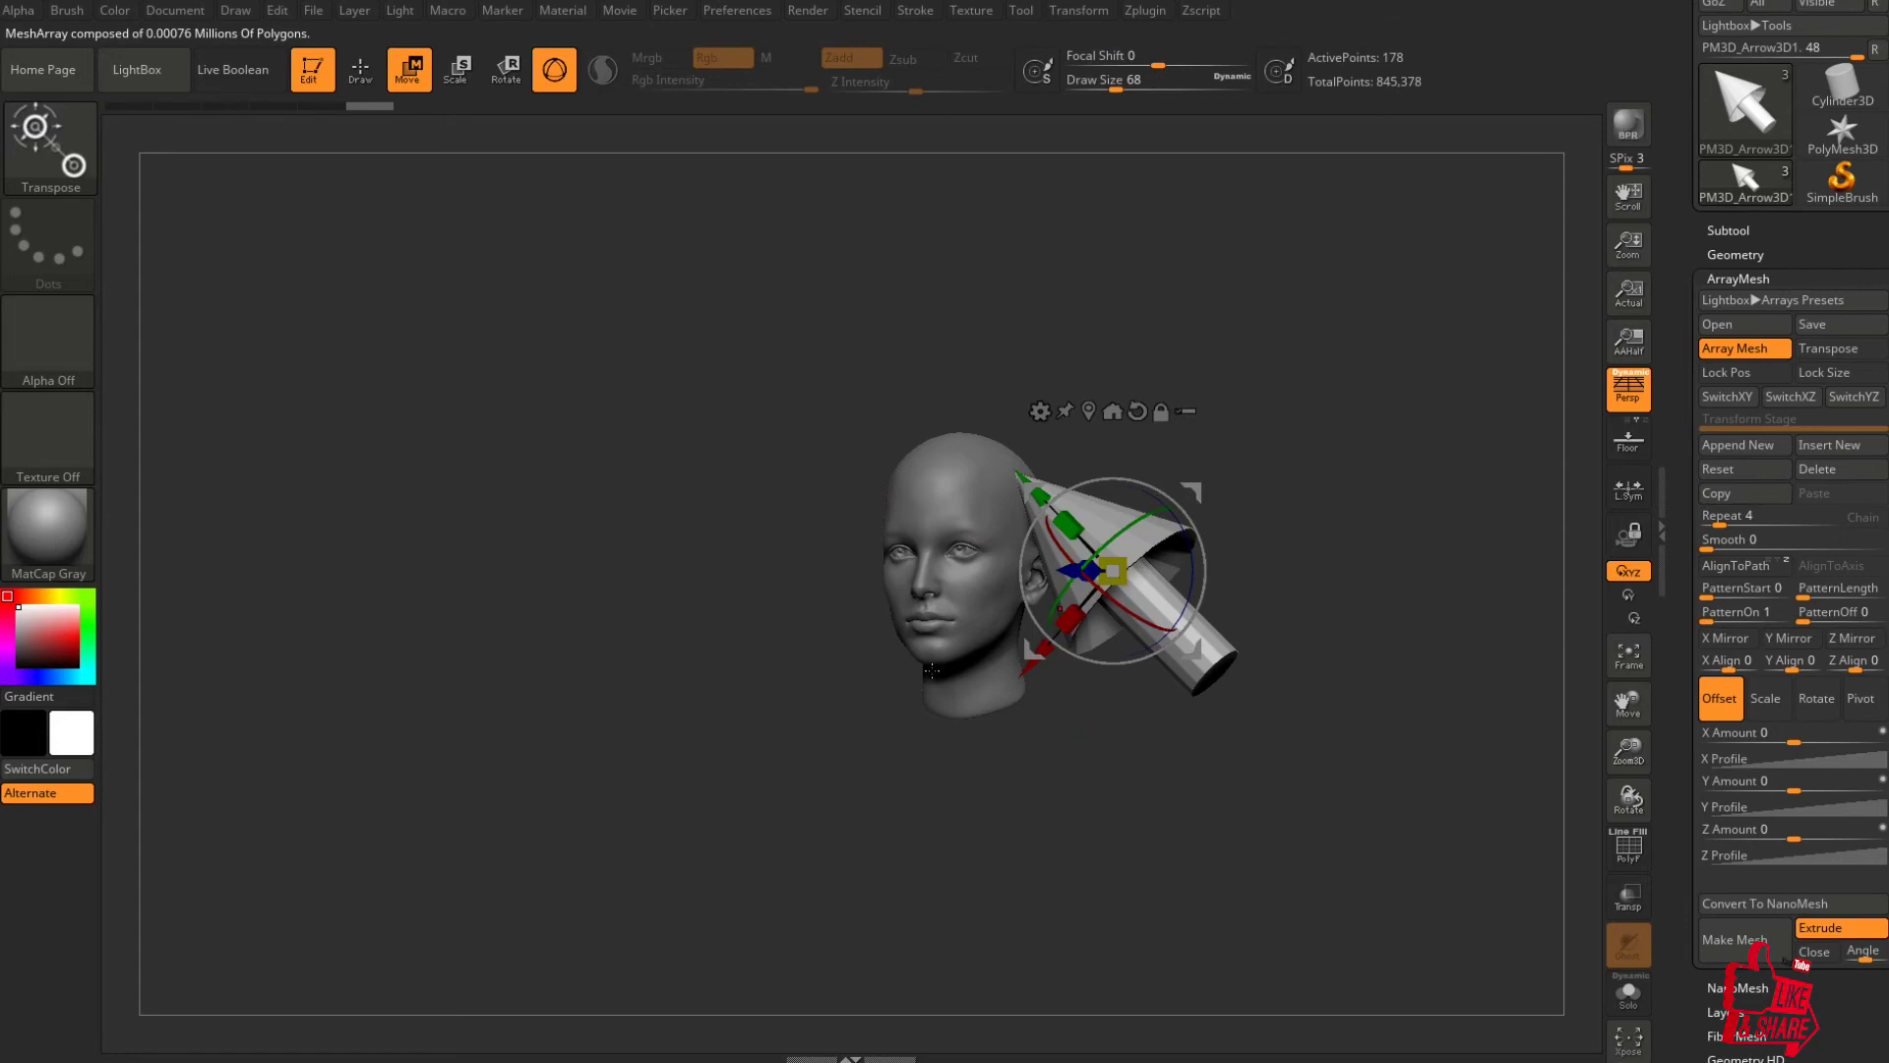
{"action": "type", "text": "q"}
{"action": "left_click_drag", "start_coordinate": [826, 581], "coordinate": [871, 638]}
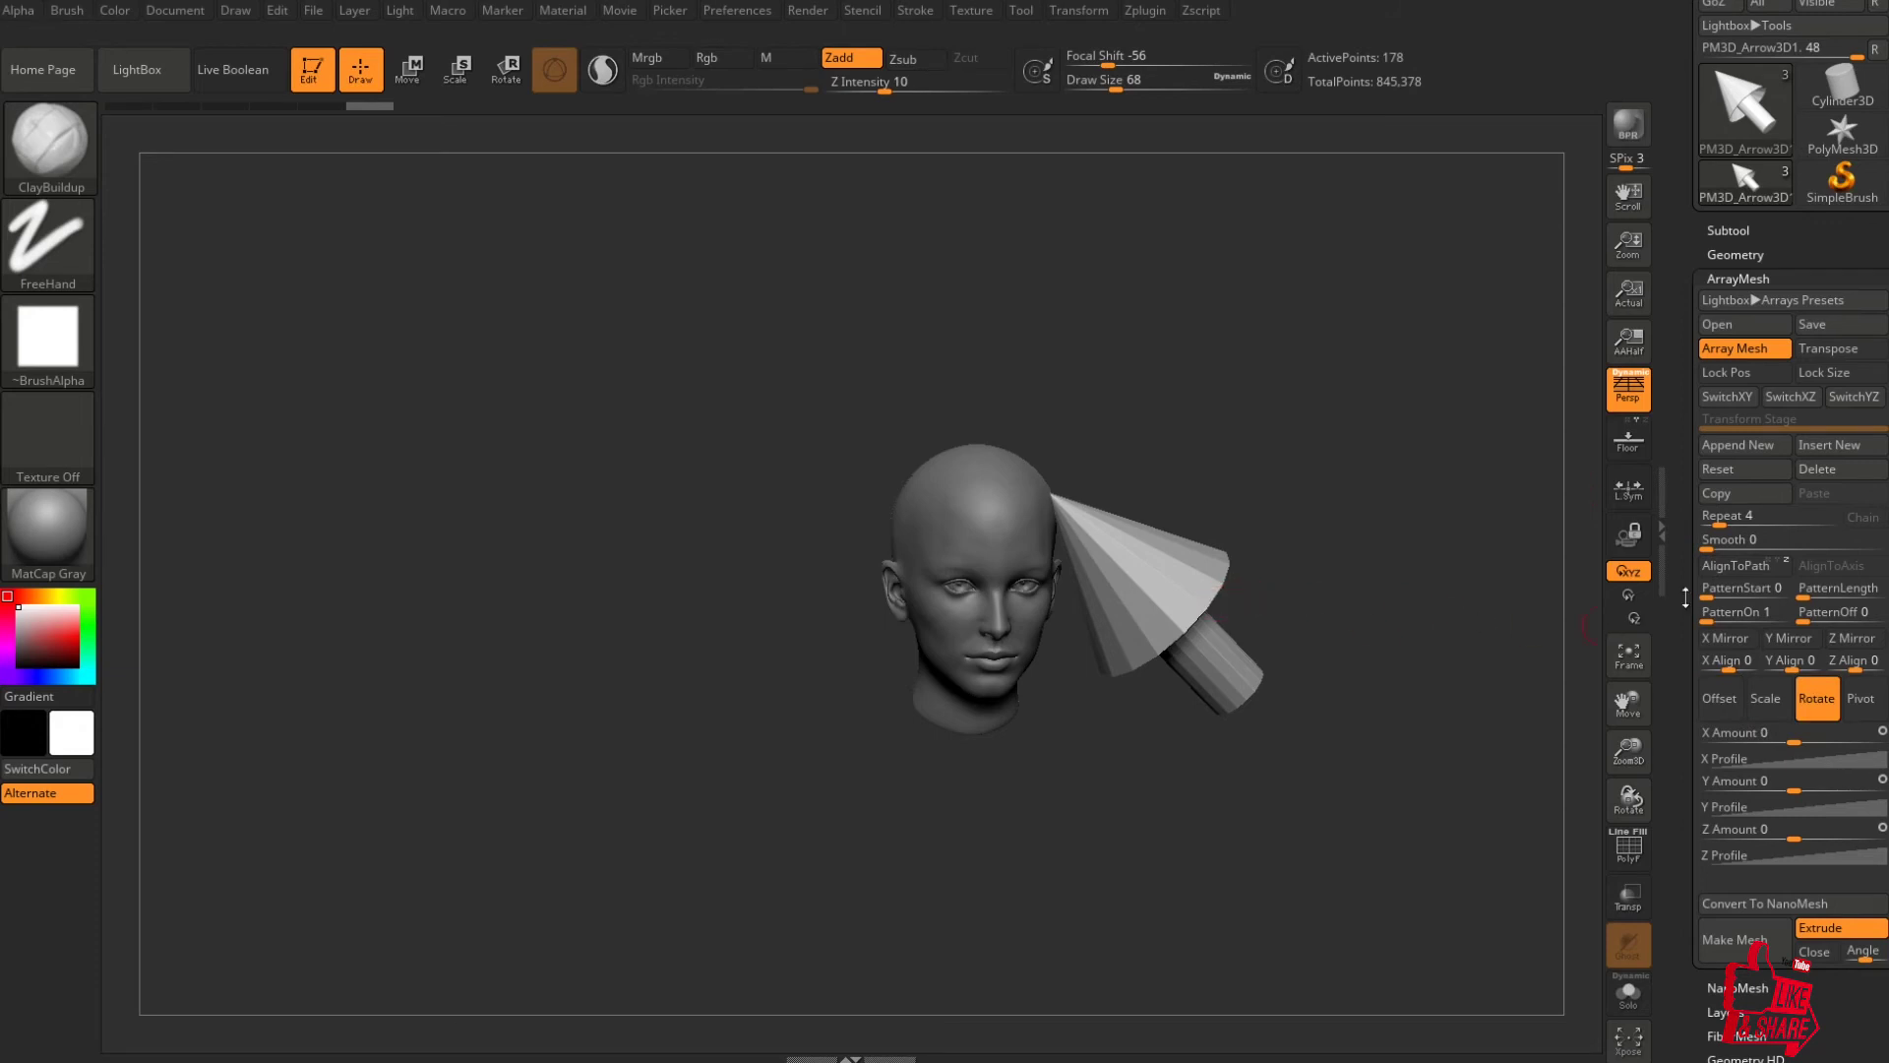
{"action": "left_click_drag", "start_coordinate": [1792, 790], "coordinate": [1794, 837]}
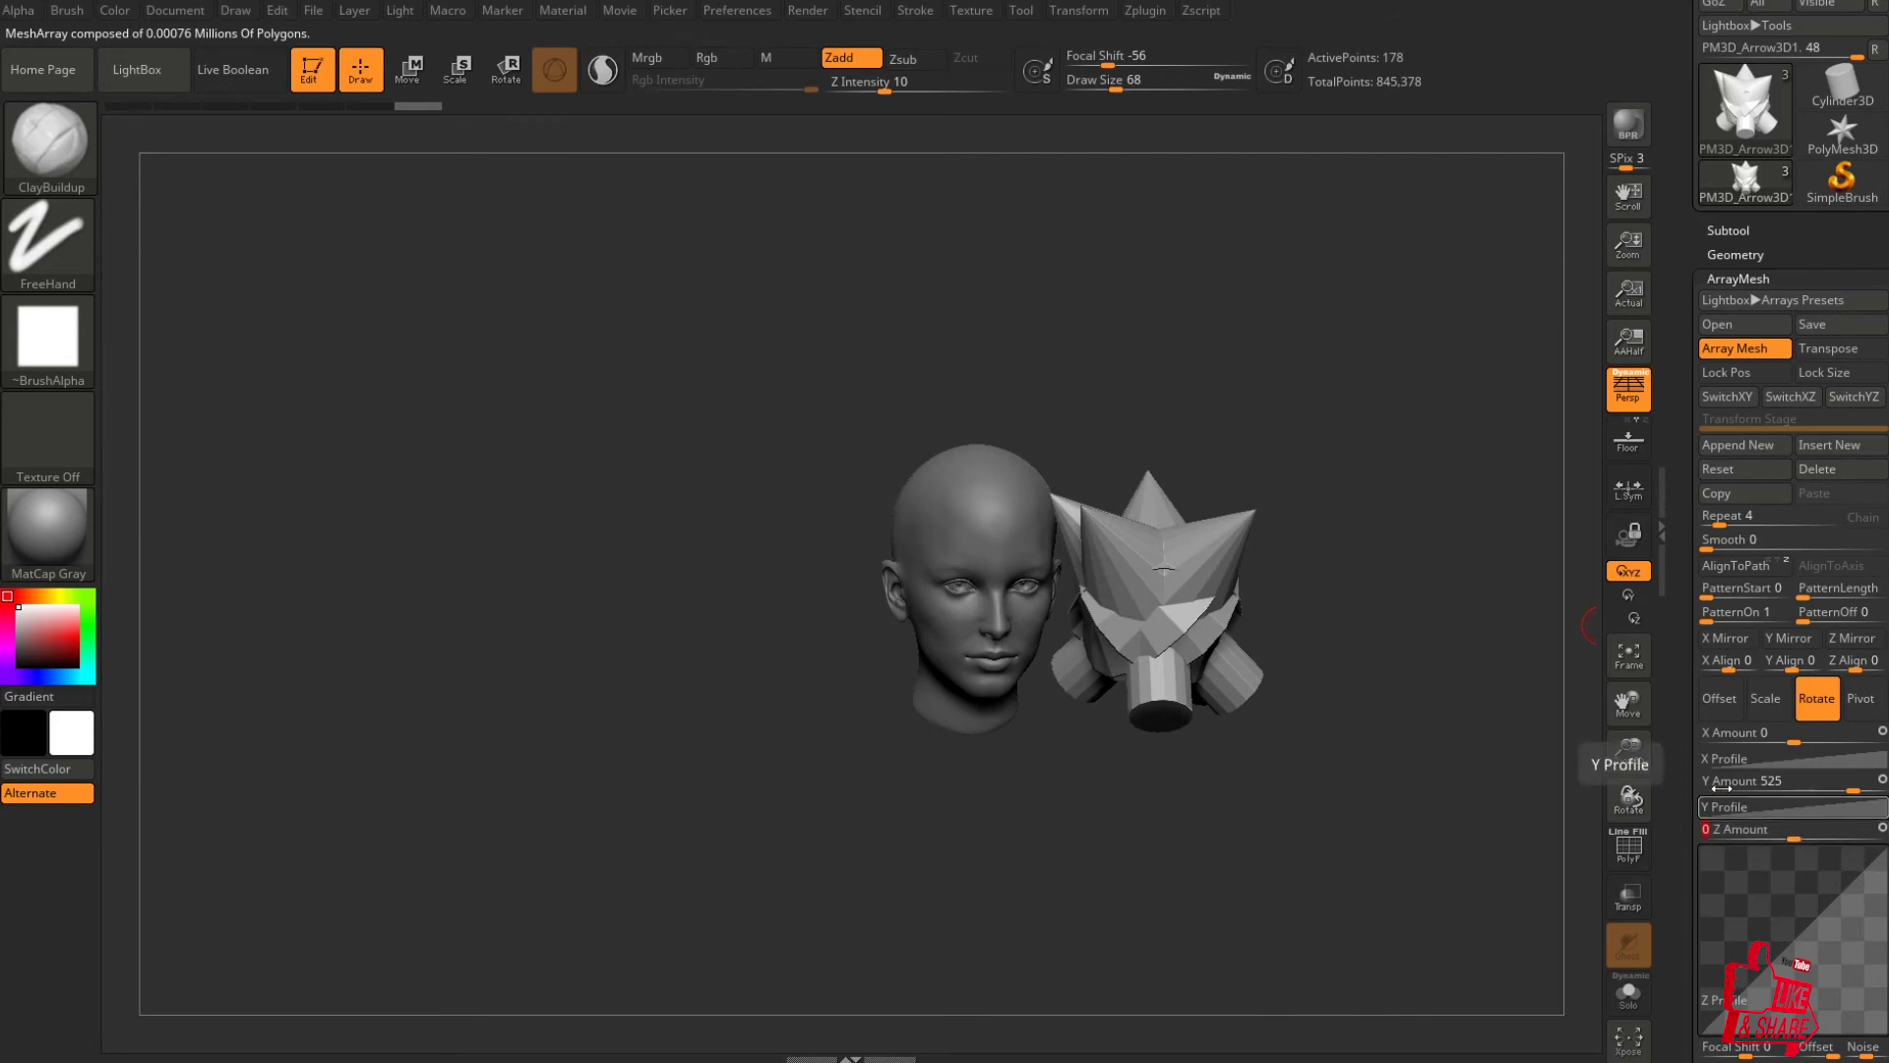
{"action": "key", "text": "ctrl+z"}
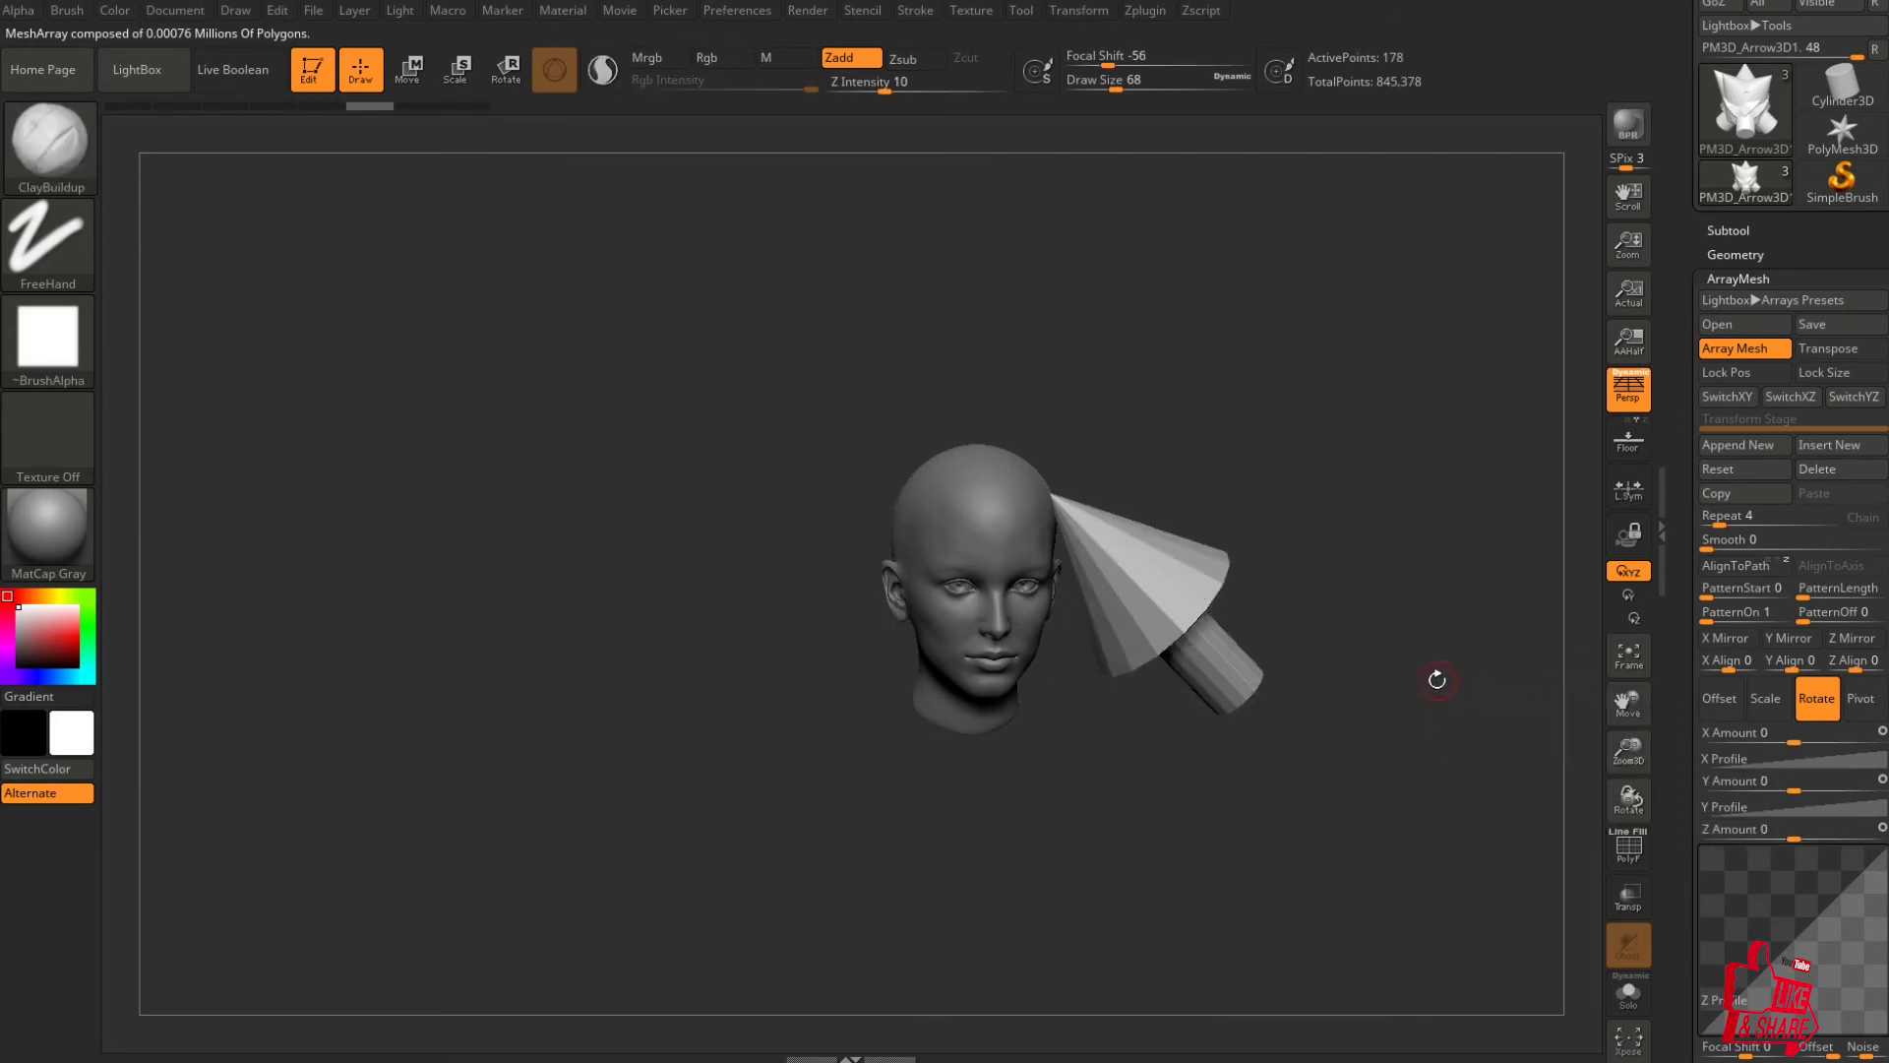
{"action": "left_click_drag", "start_coordinate": [1435, 679], "coordinate": [1413, 658]}
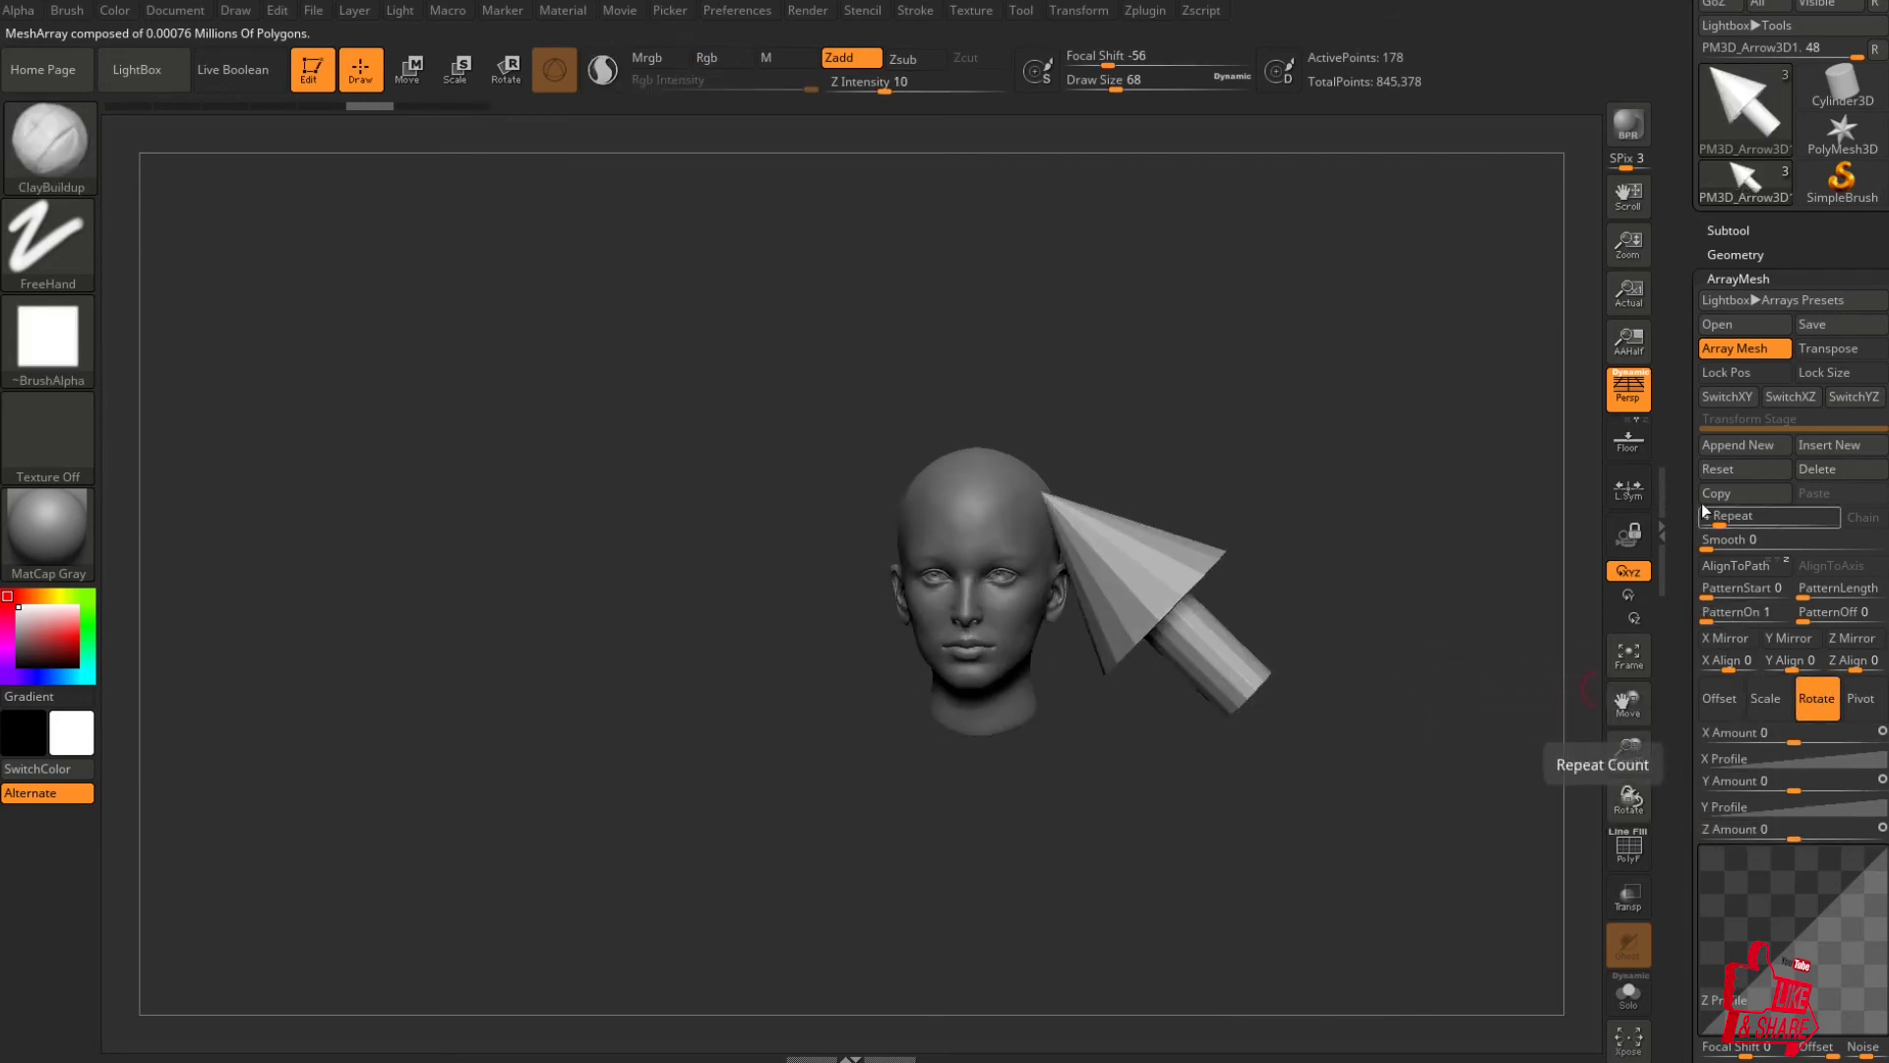
Lock the array position and rotate two arrow copies around the head with a Y Amount of 360.
{"action": "left_click", "coordinate": [1725, 380]}
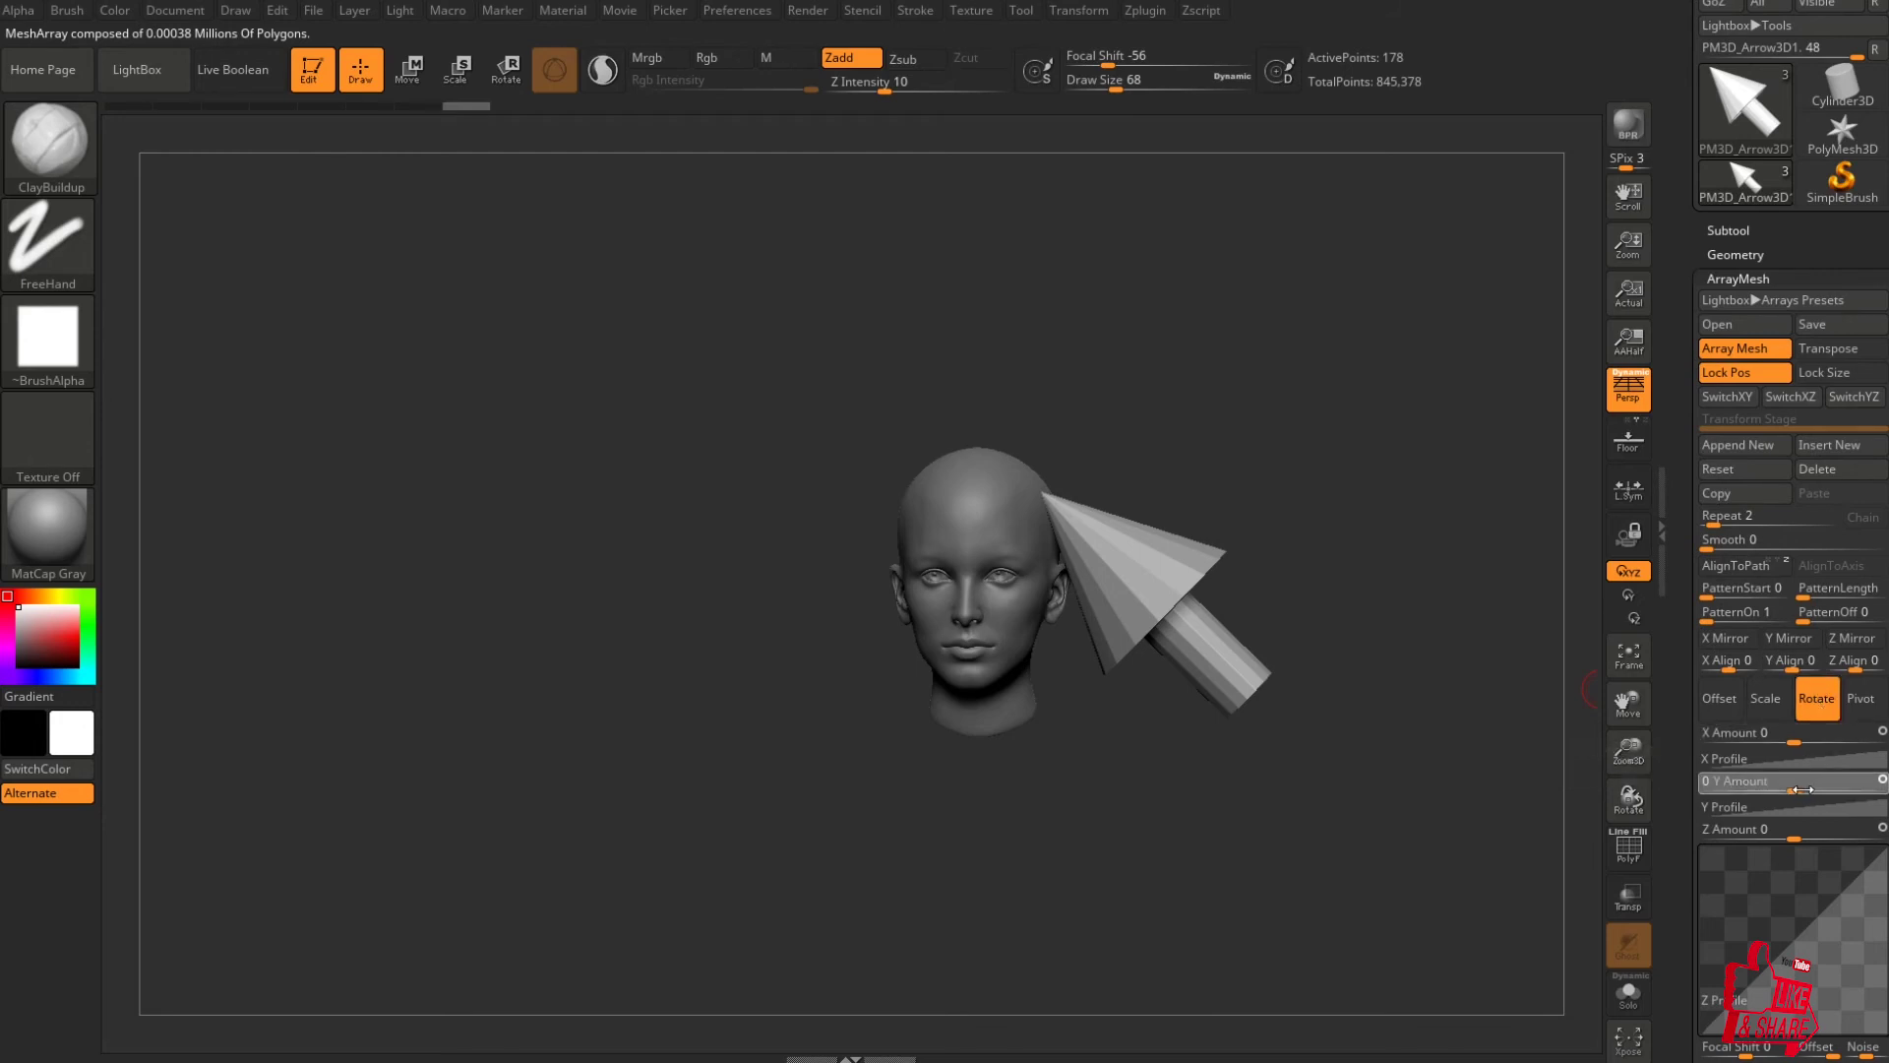
{"action": "left_click_drag", "start_coordinate": [1805, 785], "coordinate": [1850, 790]}
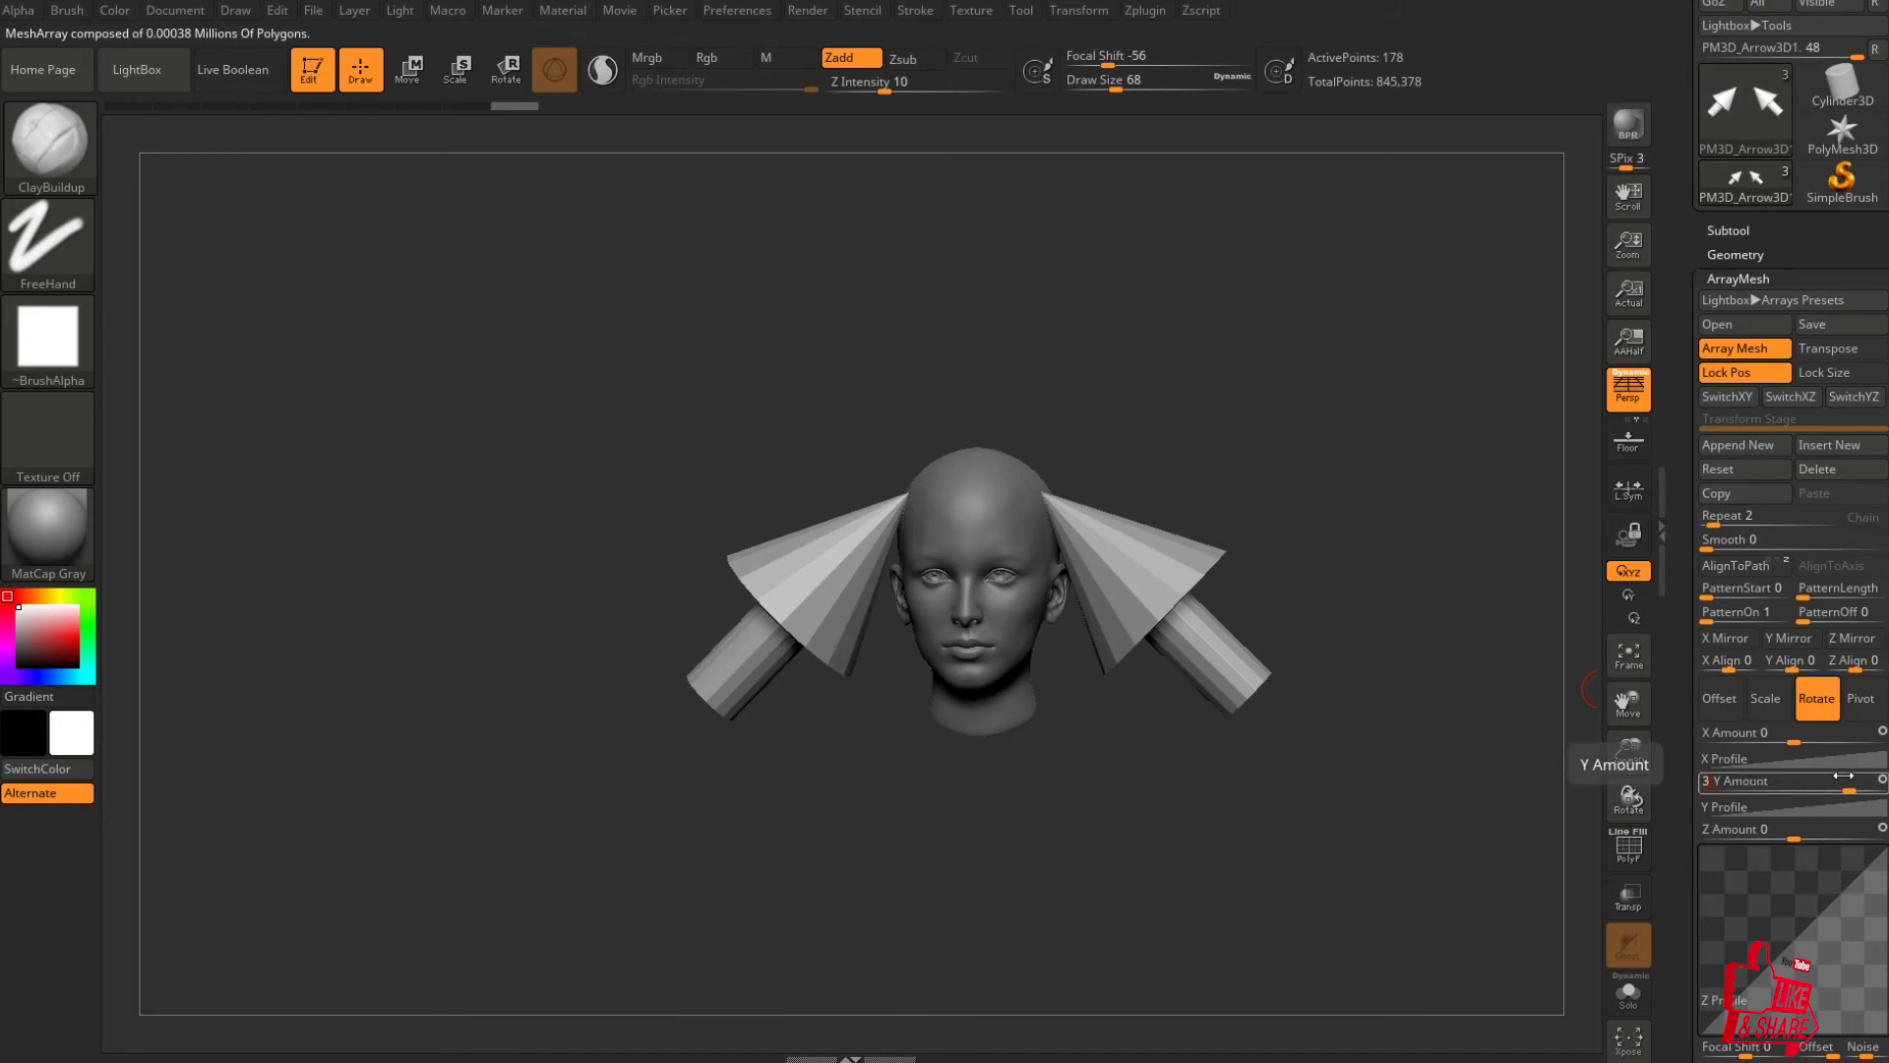
{"action": "left_click", "coordinate": [1843, 780]}
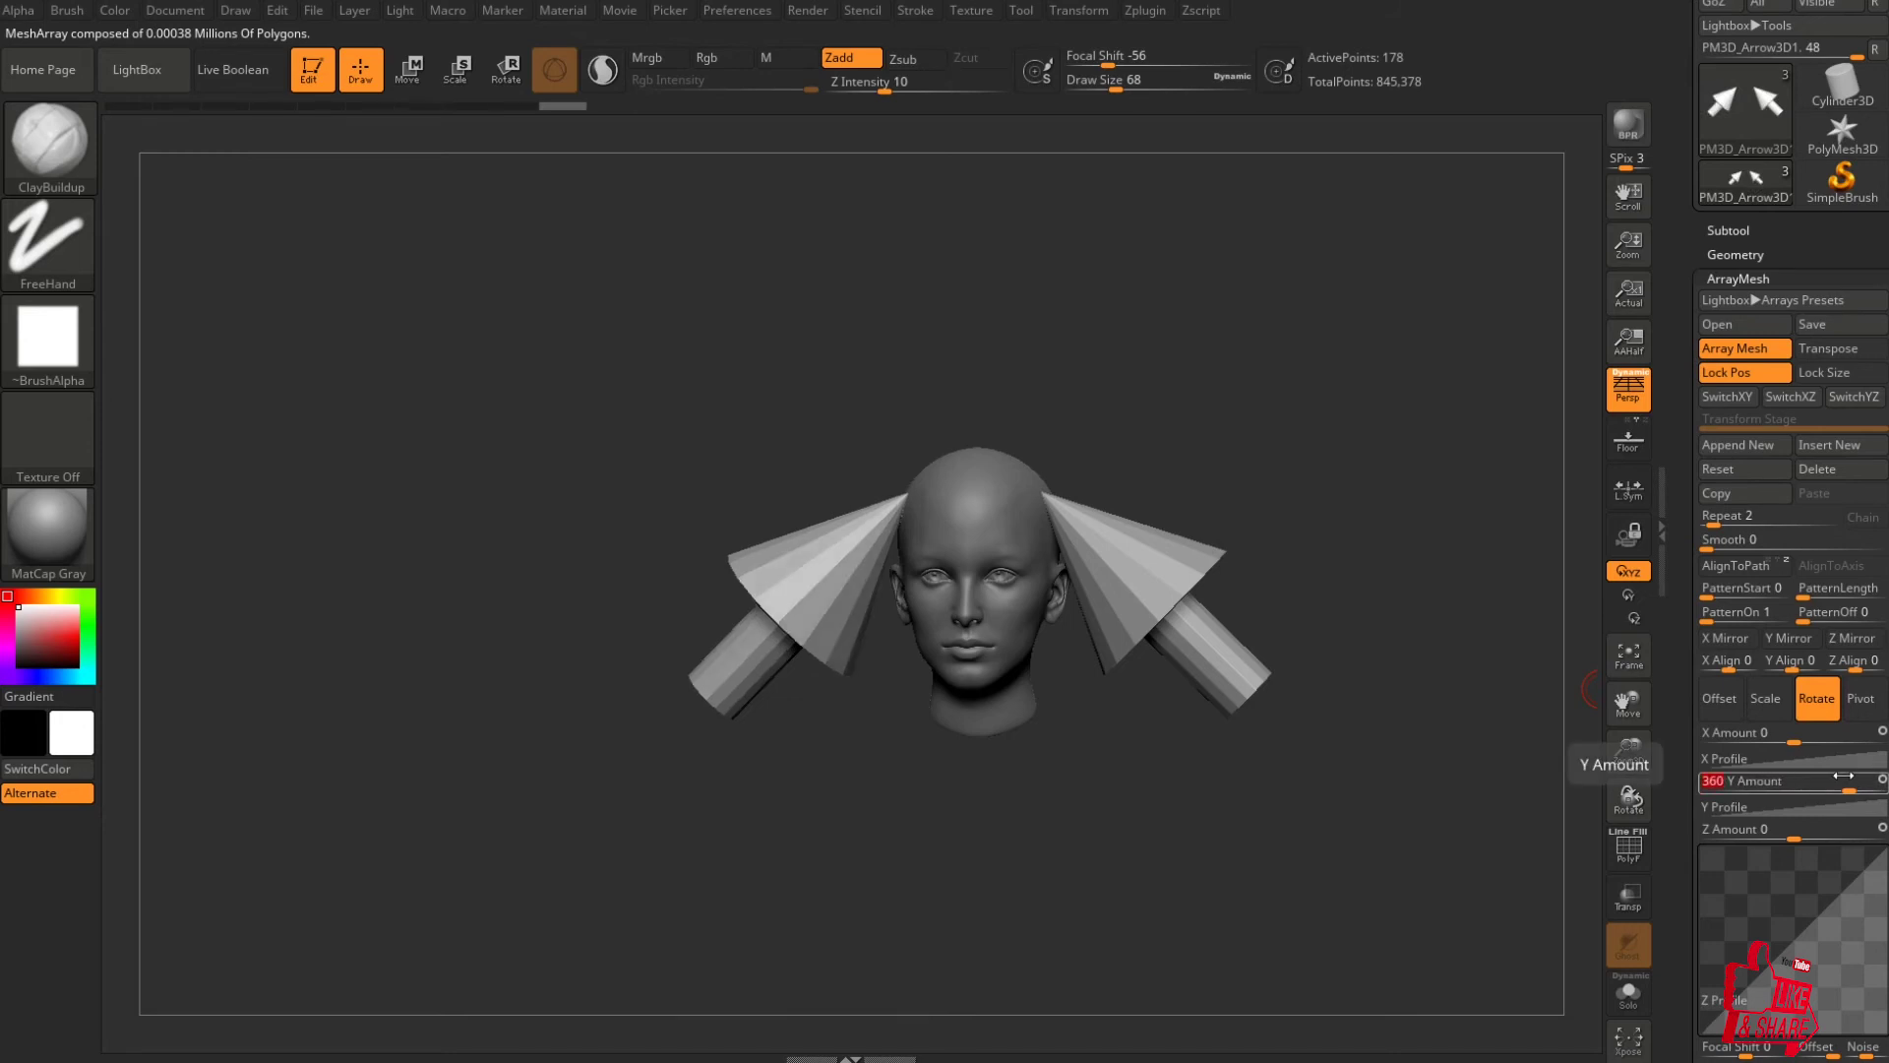
Set the array's repeat count to 4 to surround the head with arrows.
{"action": "left_click", "coordinate": [1729, 513]}
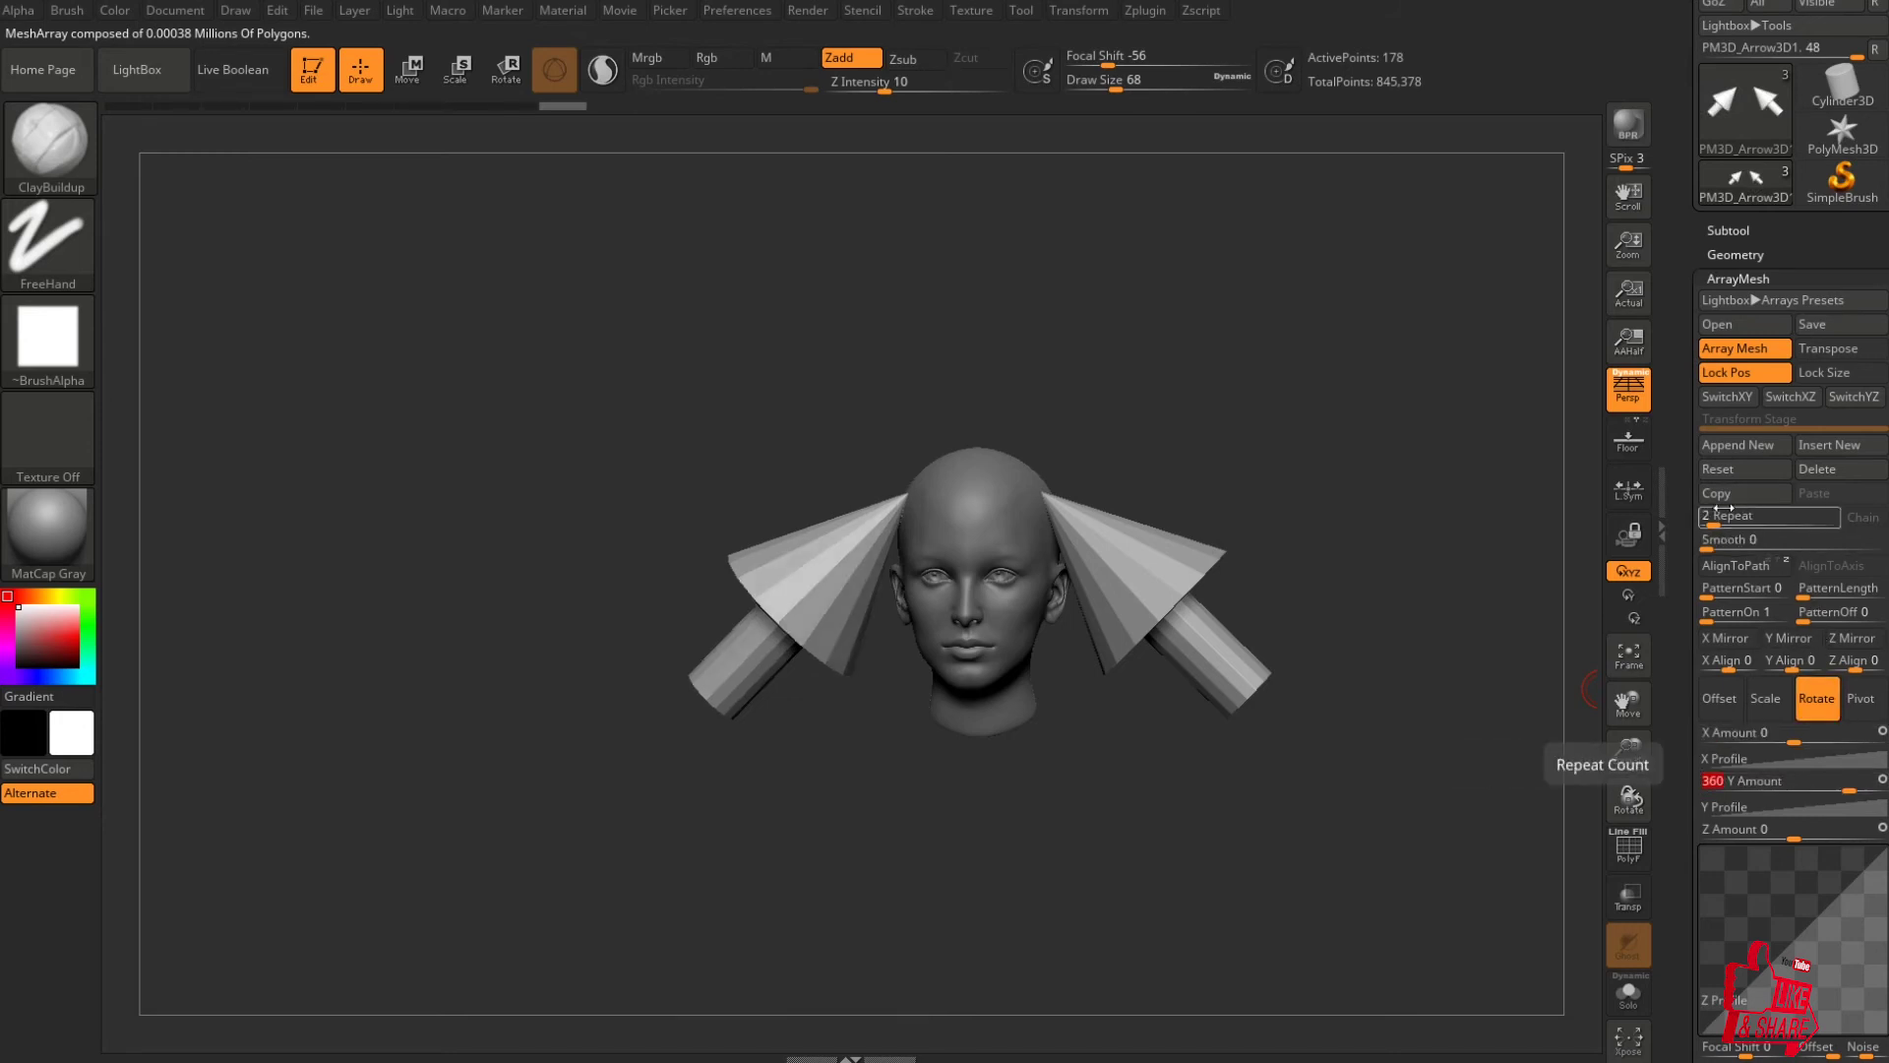
{"action": "type", "text": "4"}
{"action": "key", "text": "Return"}
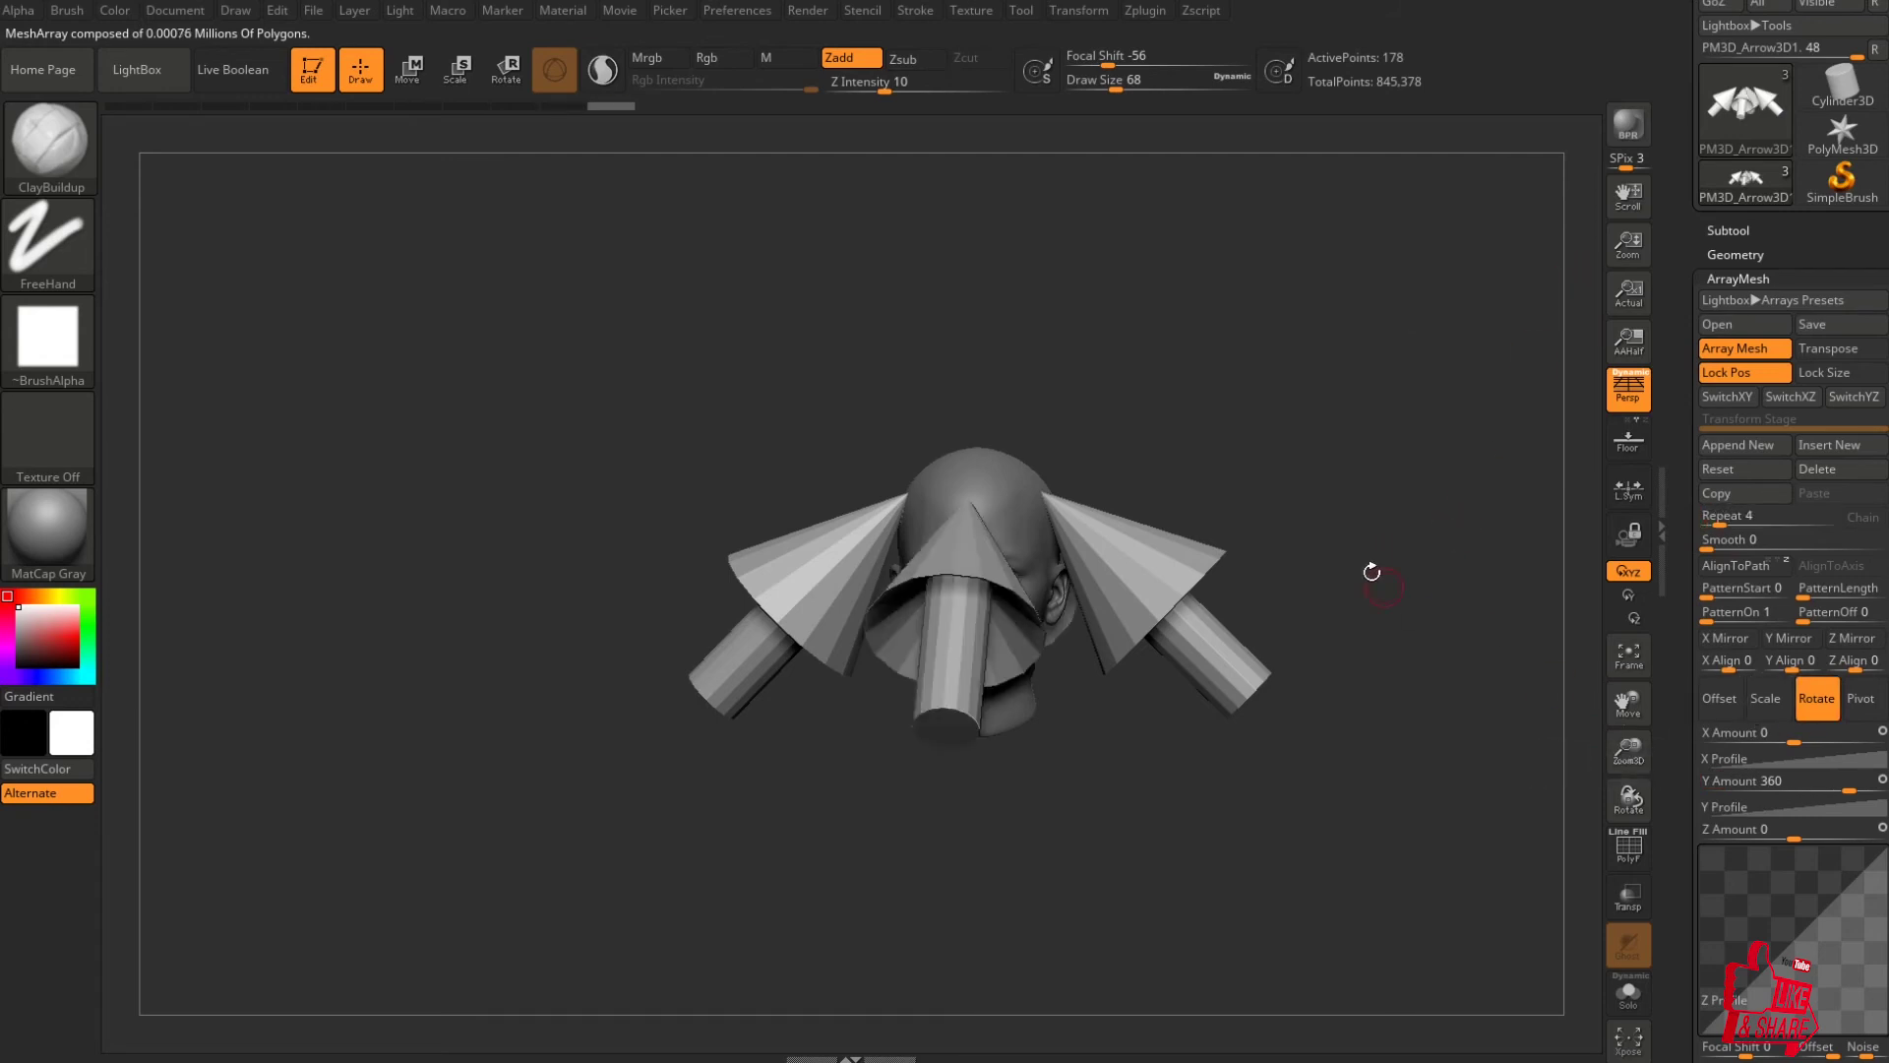
{"action": "left_click_drag", "start_coordinate": [1370, 570], "coordinate": [1210, 774]}
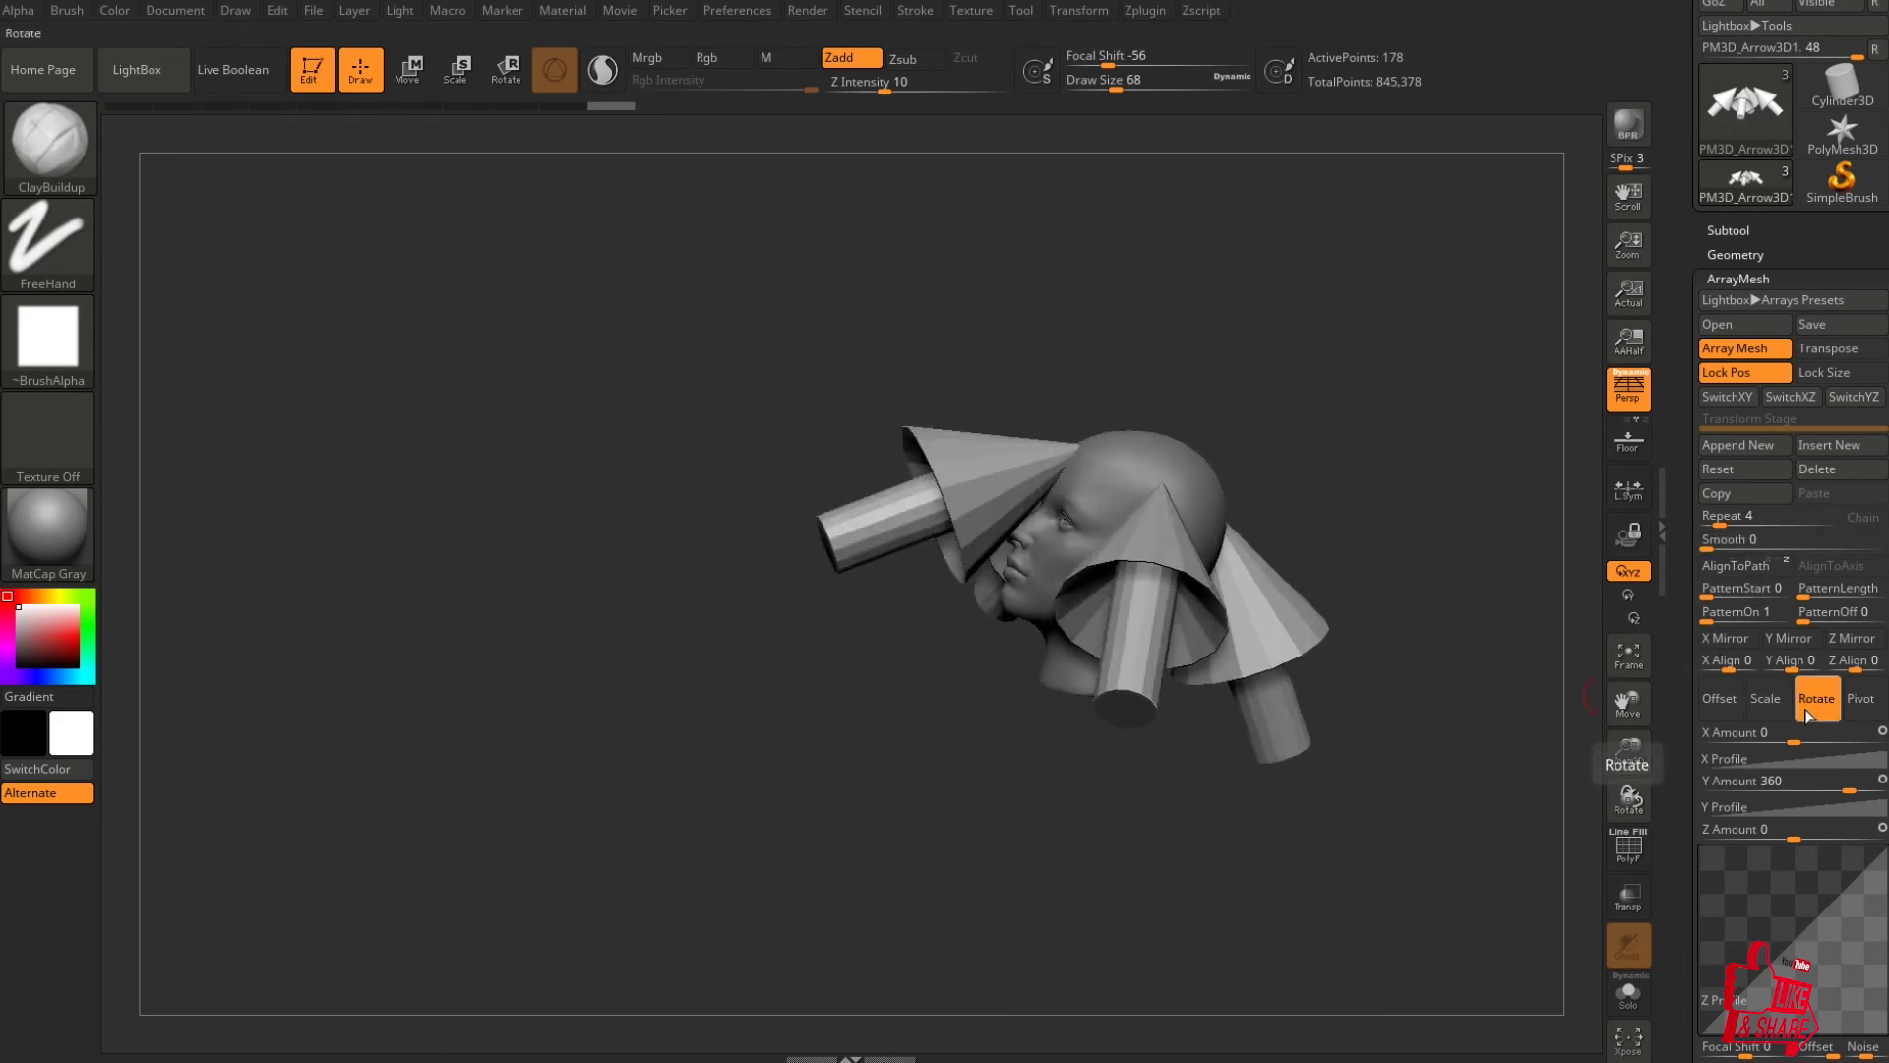
Toggle Array Mesh off and on, and convert the arrow array into real geometry with Make Mesh.
{"action": "left_click", "coordinate": [1739, 346]}
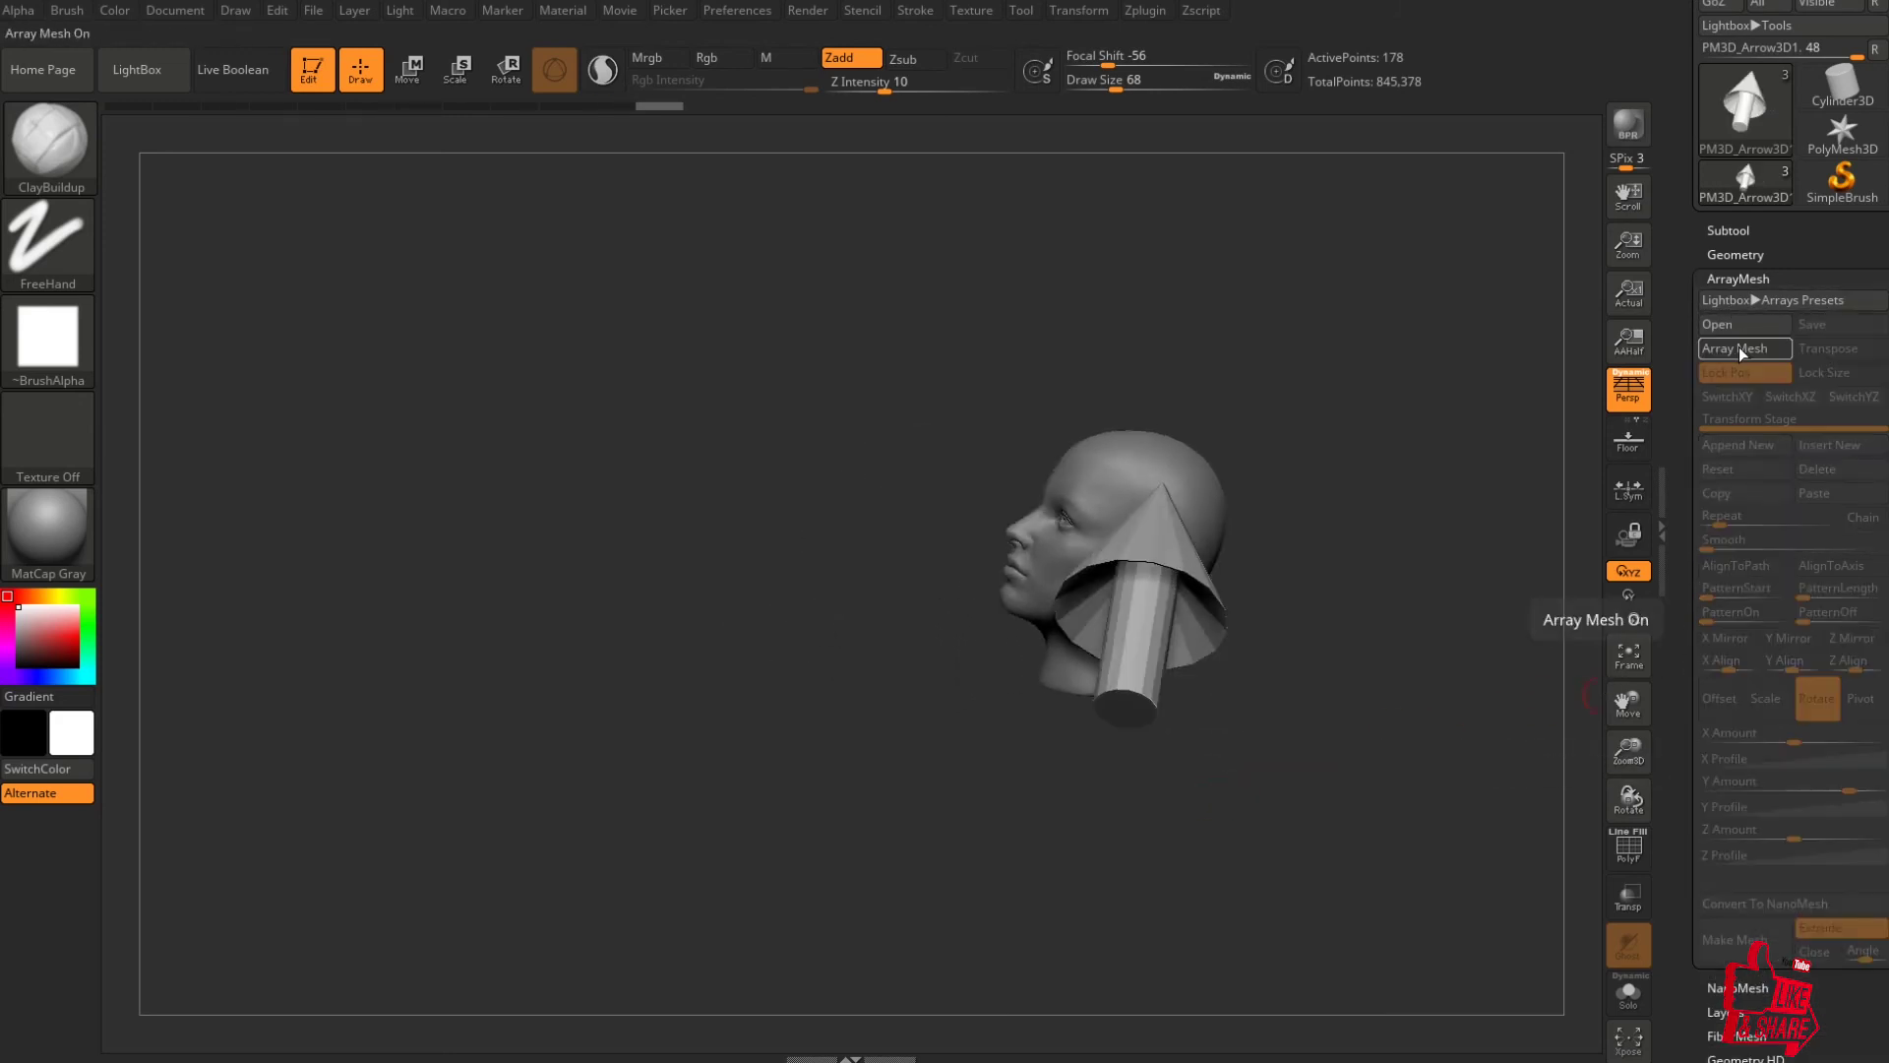
{"action": "left_click", "coordinate": [1739, 346]}
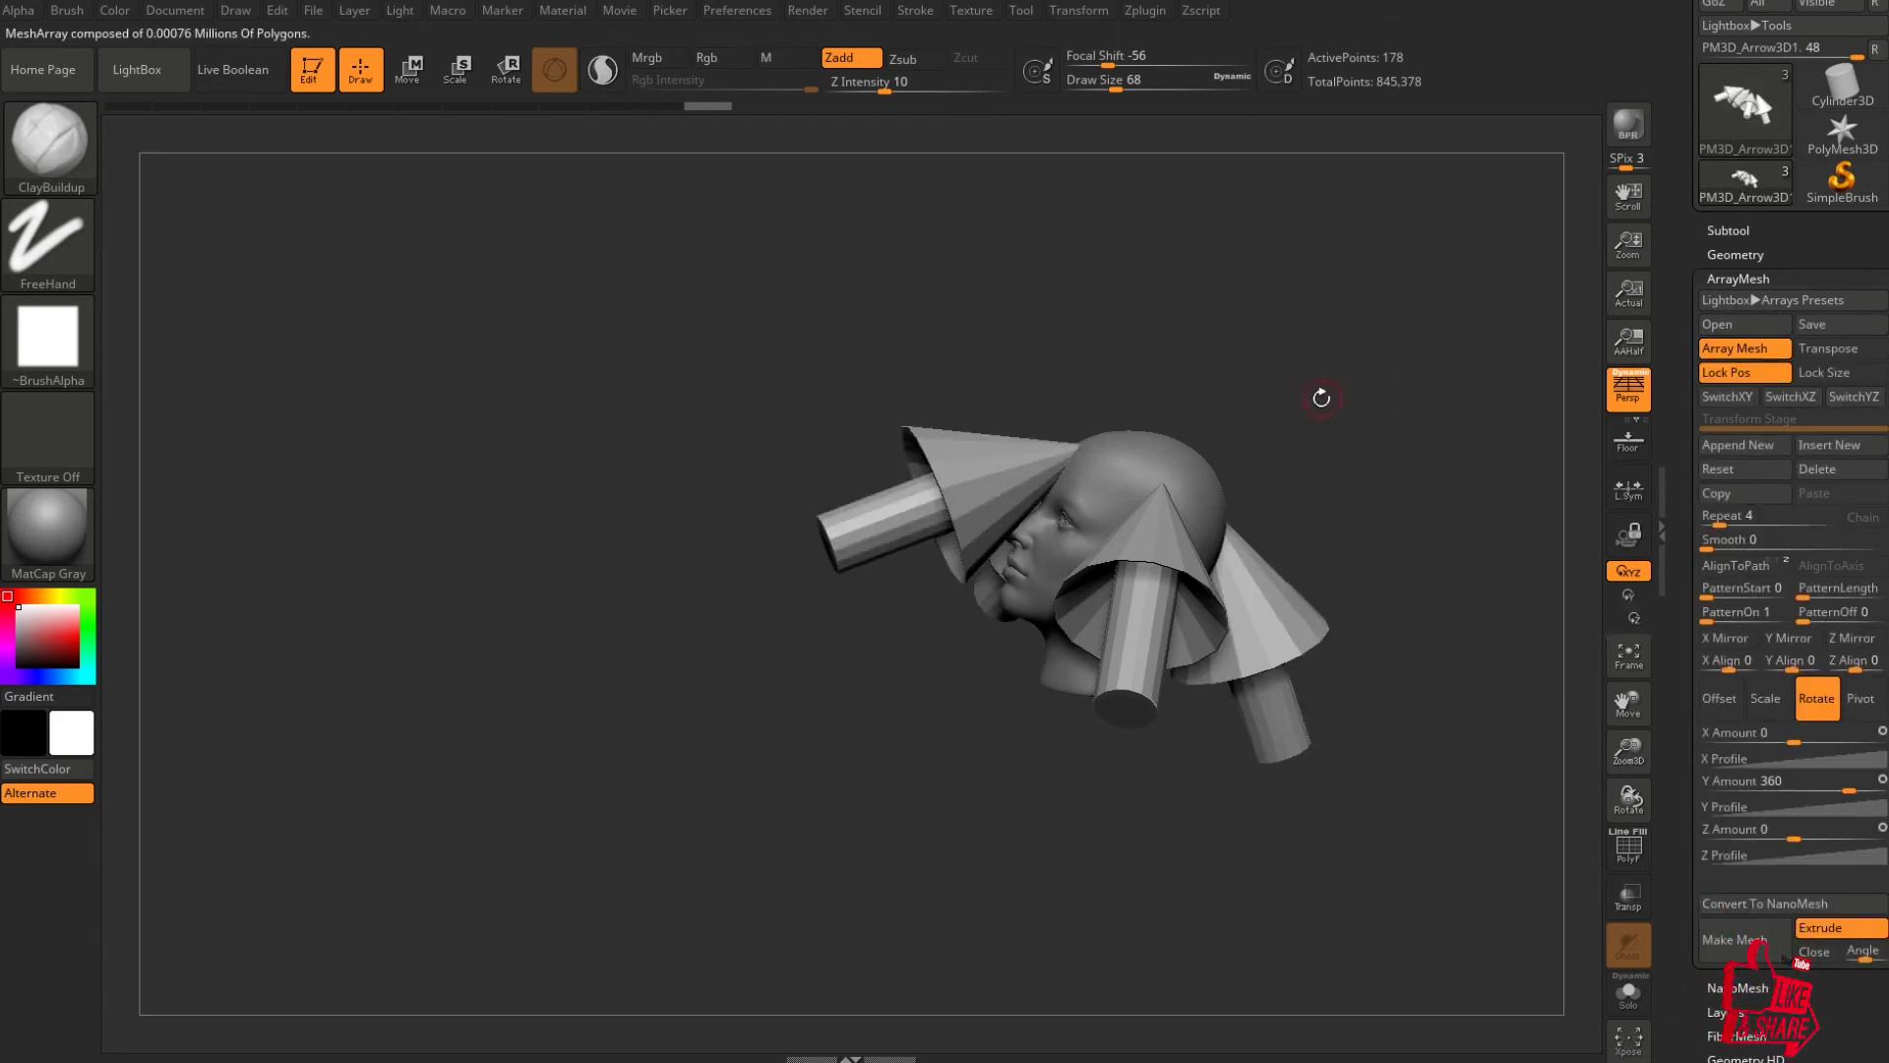
{"action": "left_click", "coordinate": [1732, 945]}
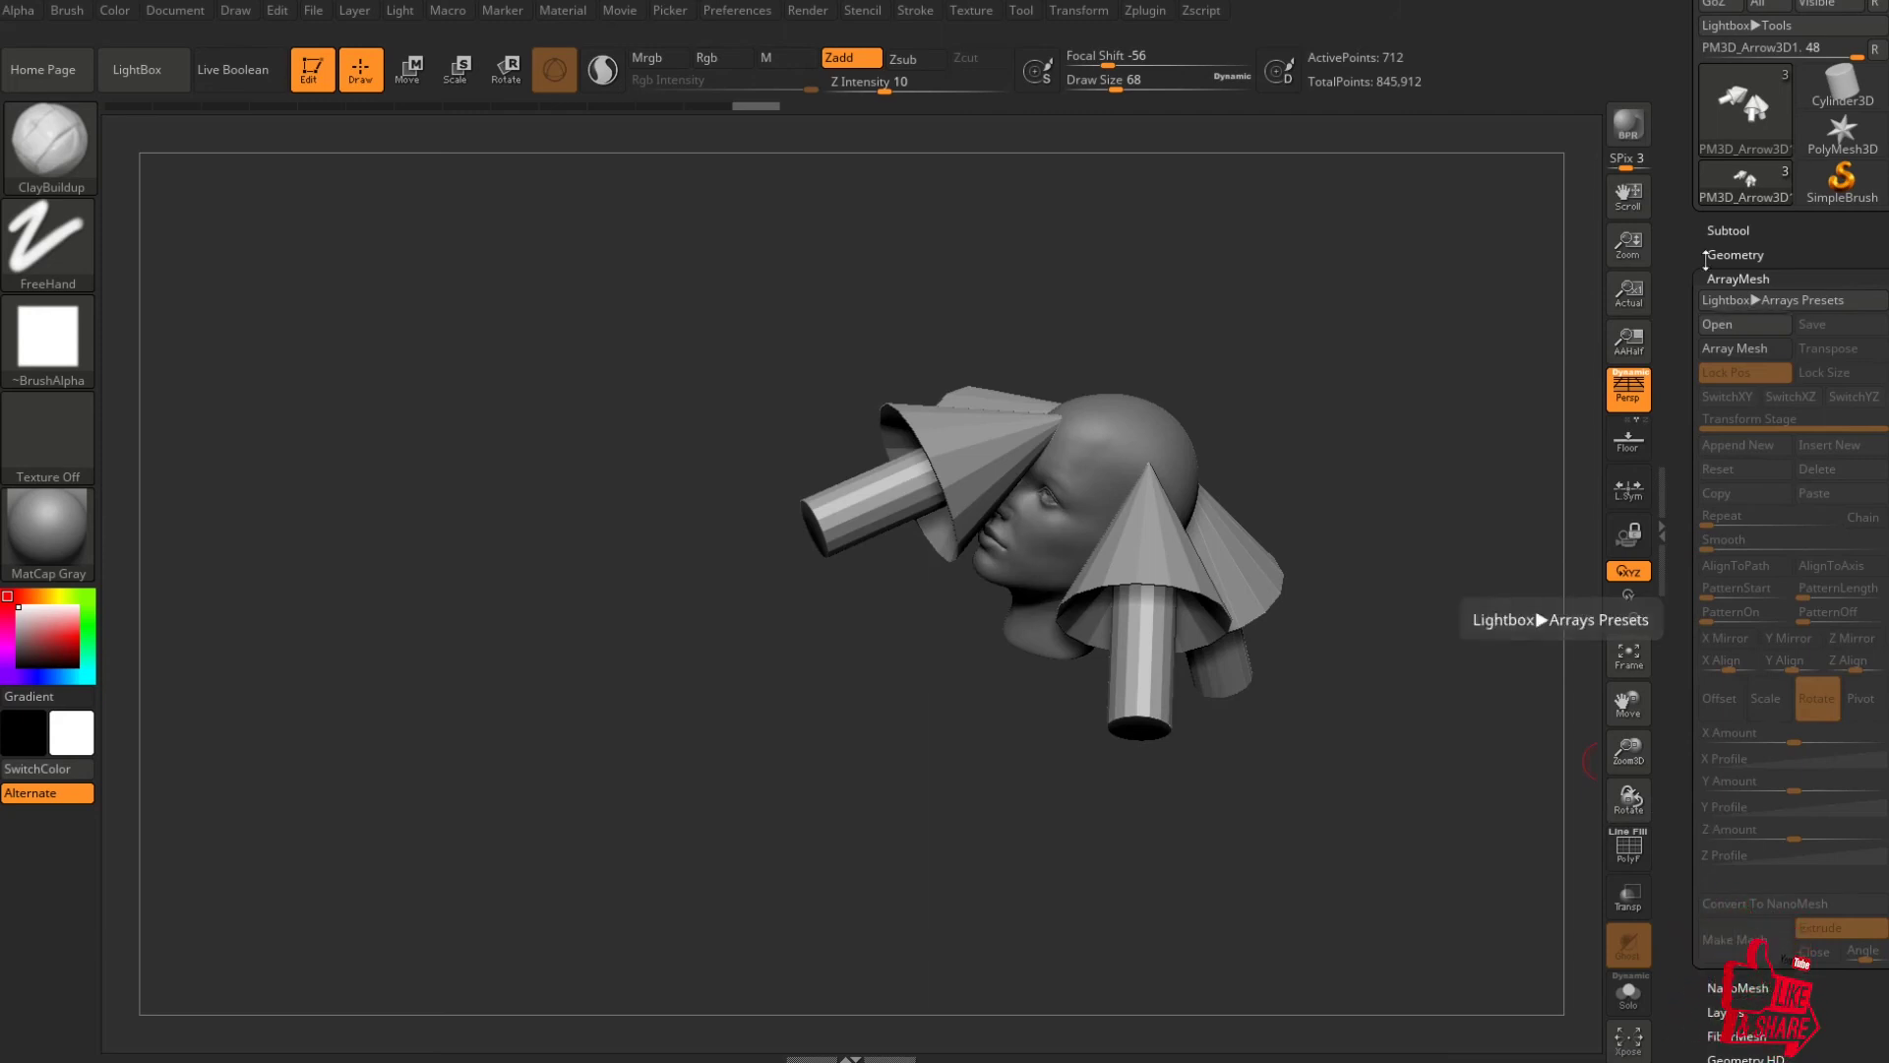
{"action": "left_click", "coordinate": [1727, 230]}
Unlock the transform gizmo, center it among the four arrows and rotate its axes upright.
{"action": "key", "text": "w"}
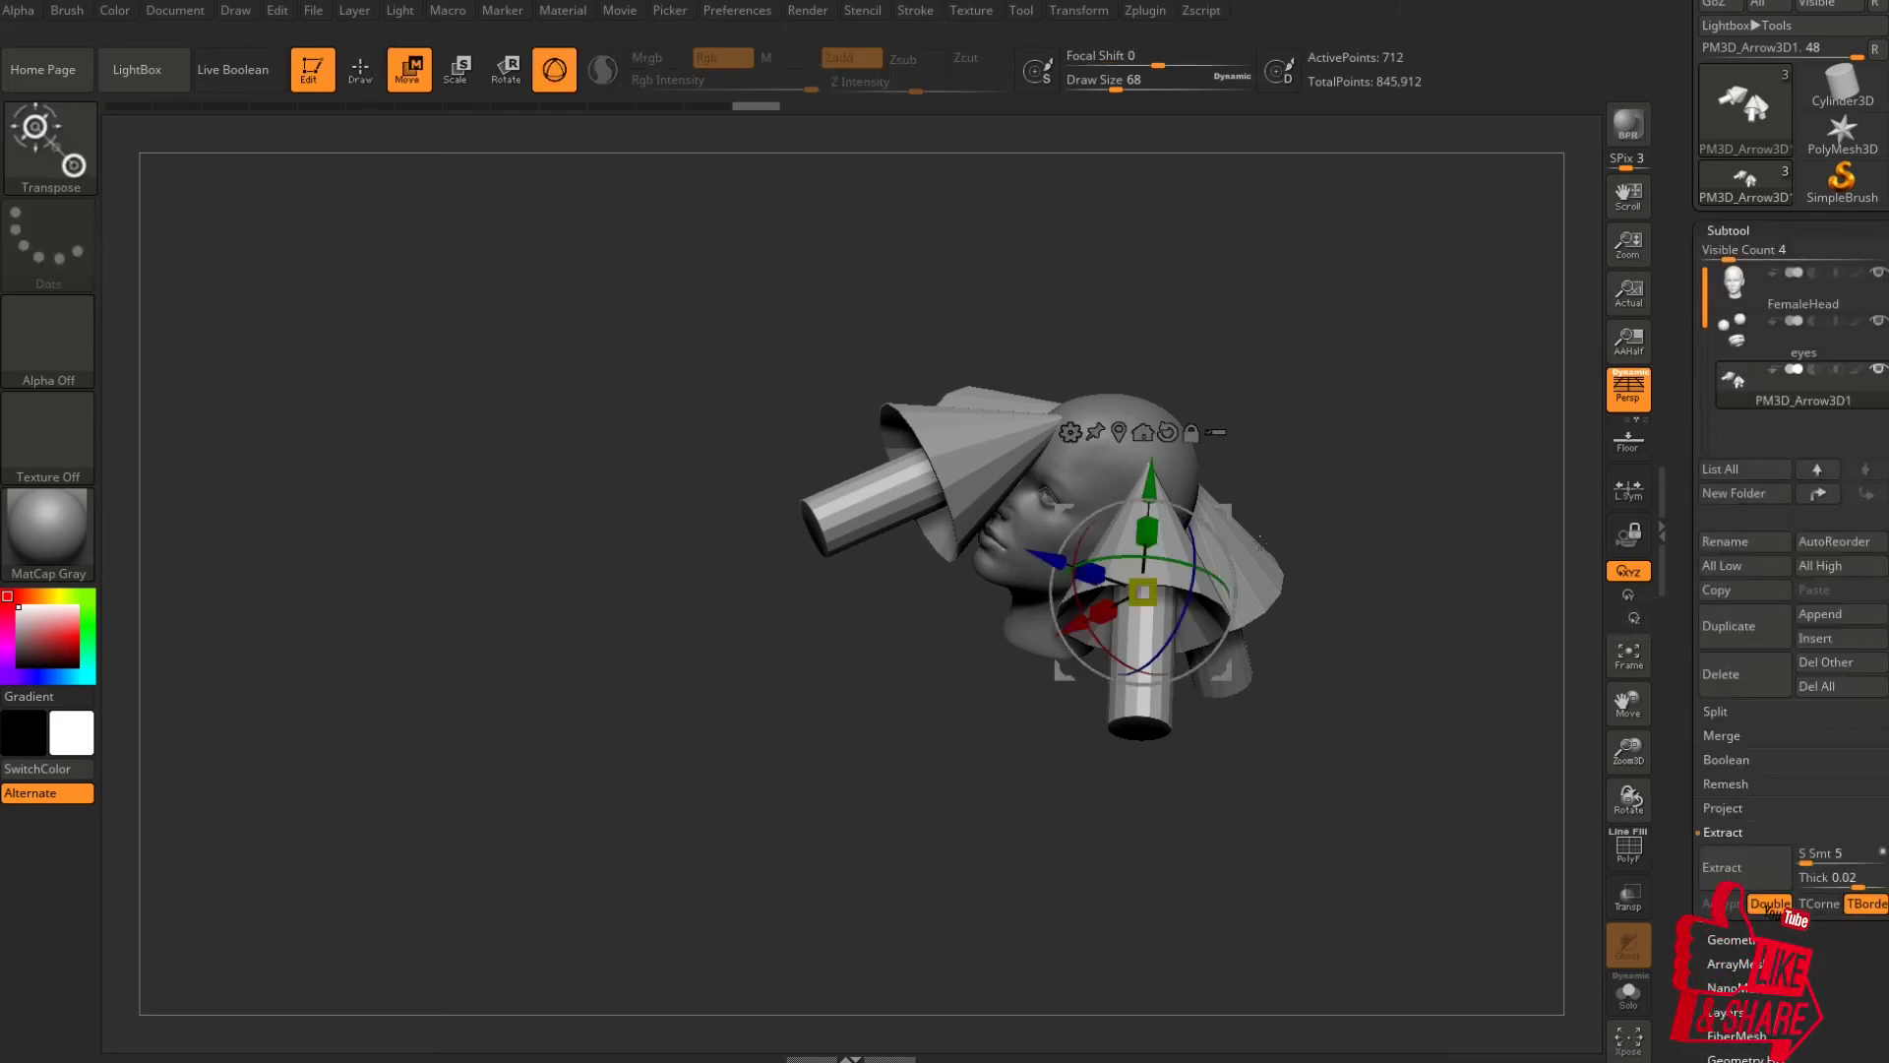
{"action": "left_click_drag", "start_coordinate": [1049, 559], "coordinate": [898, 502]}
{"action": "left_click_drag", "start_coordinate": [723, 630], "coordinate": [927, 592]}
{"action": "left_click", "coordinate": [968, 375]}
{"action": "mouse_move", "coordinate": [1061, 378]}
{"action": "left_mouse_down"}
{"action": "mouse_move", "coordinate": [1077, 401]}
{"action": "mouse_move", "coordinate": [1088, 365]}
{"action": "mouse_move", "coordinate": [1059, 352]}
{"action": "left_mouse_up"}
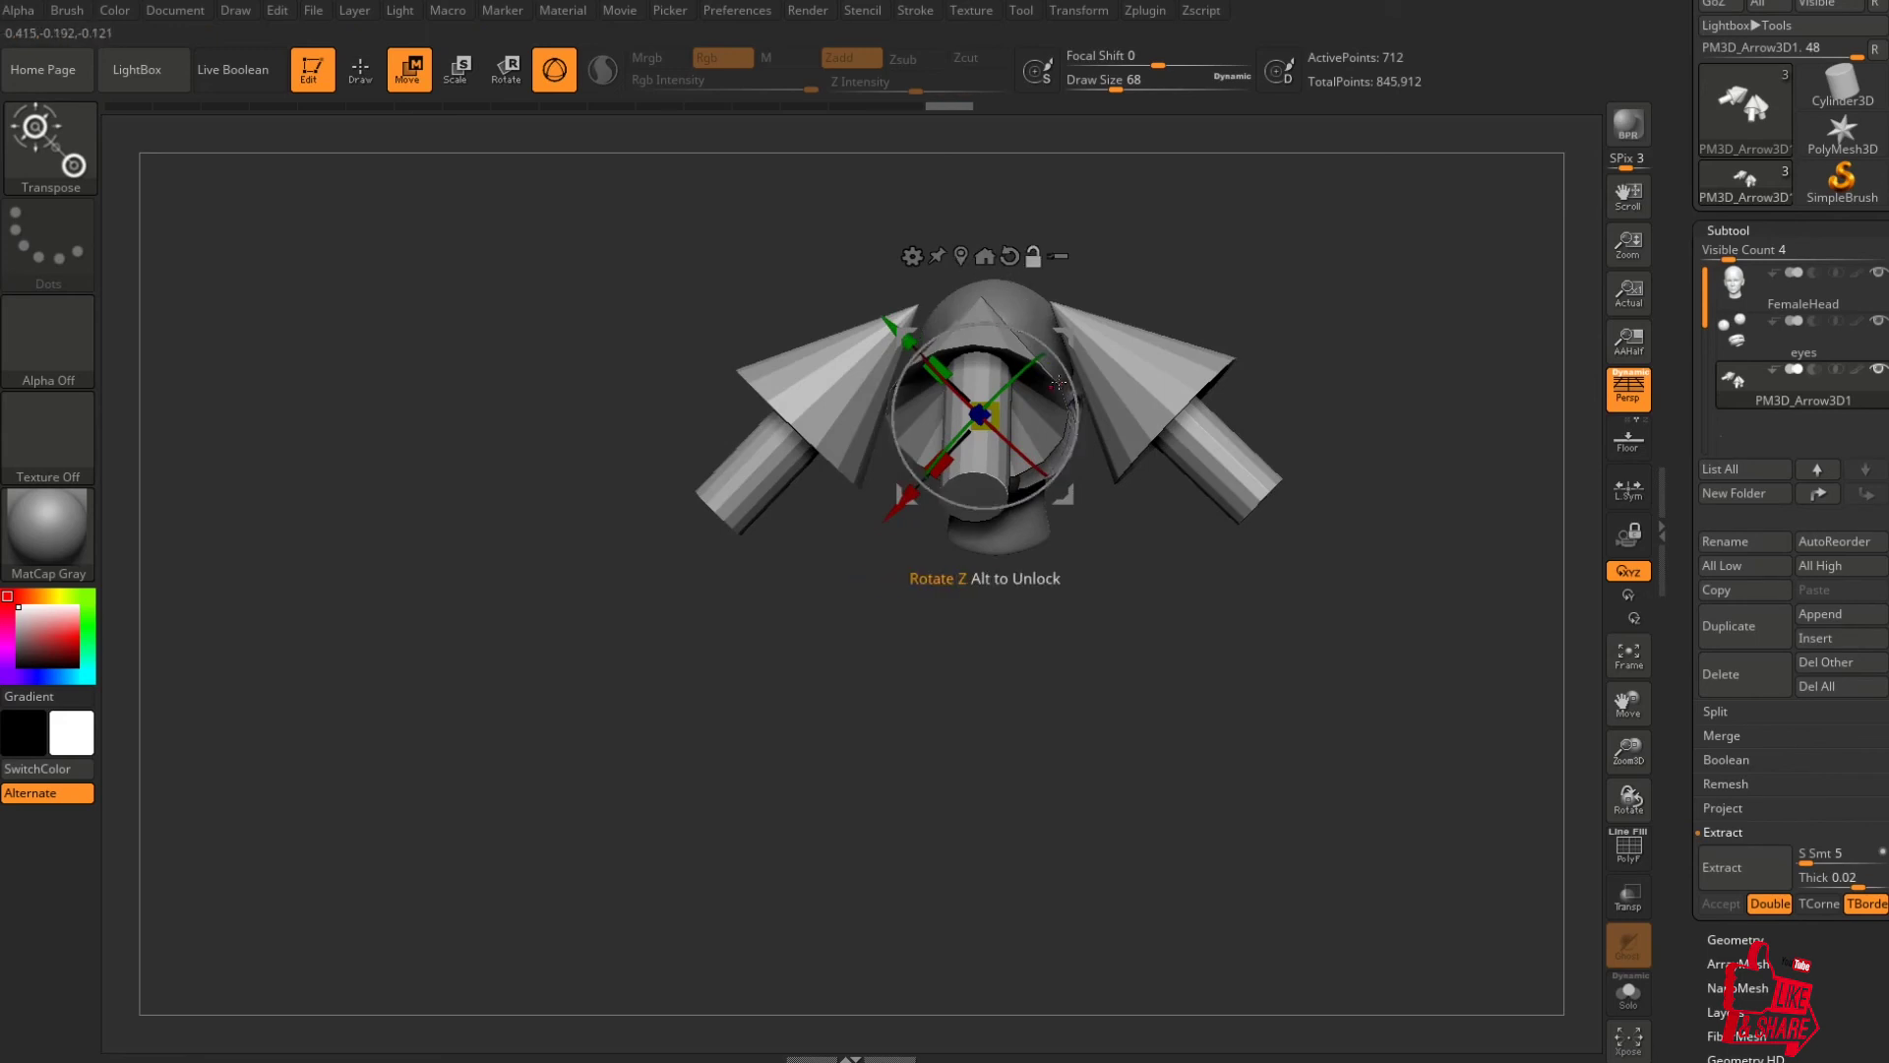
{"action": "mouse_move", "coordinate": [1058, 382]}
{"action": "left_mouse_down"}
{"action": "mouse_move", "coordinate": [1073, 450]}
{"action": "mouse_move", "coordinate": [1077, 406]}
{"action": "left_mouse_up"}
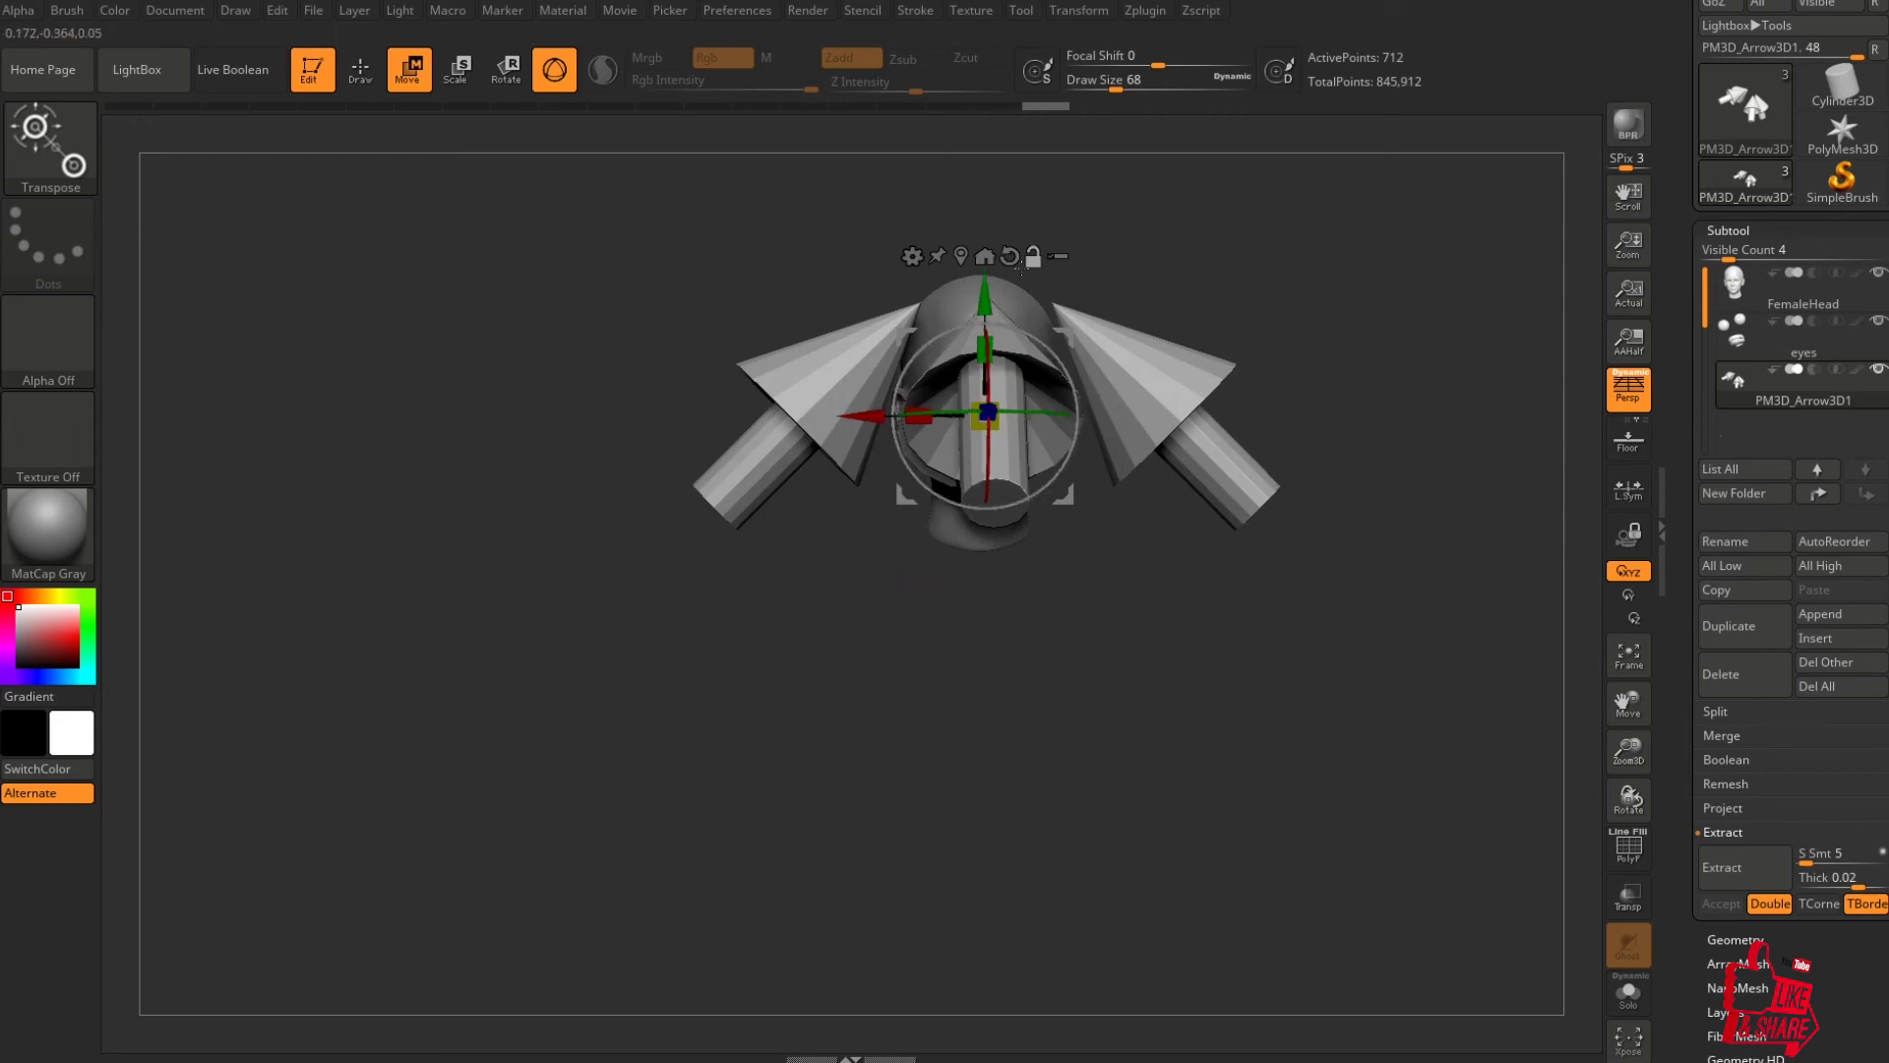
Move the unlocked gizmo away from the middle of the arrows and recenter it on the arrow mesh.
{"action": "left_click_drag", "start_coordinate": [1053, 640], "coordinate": [1100, 658]}
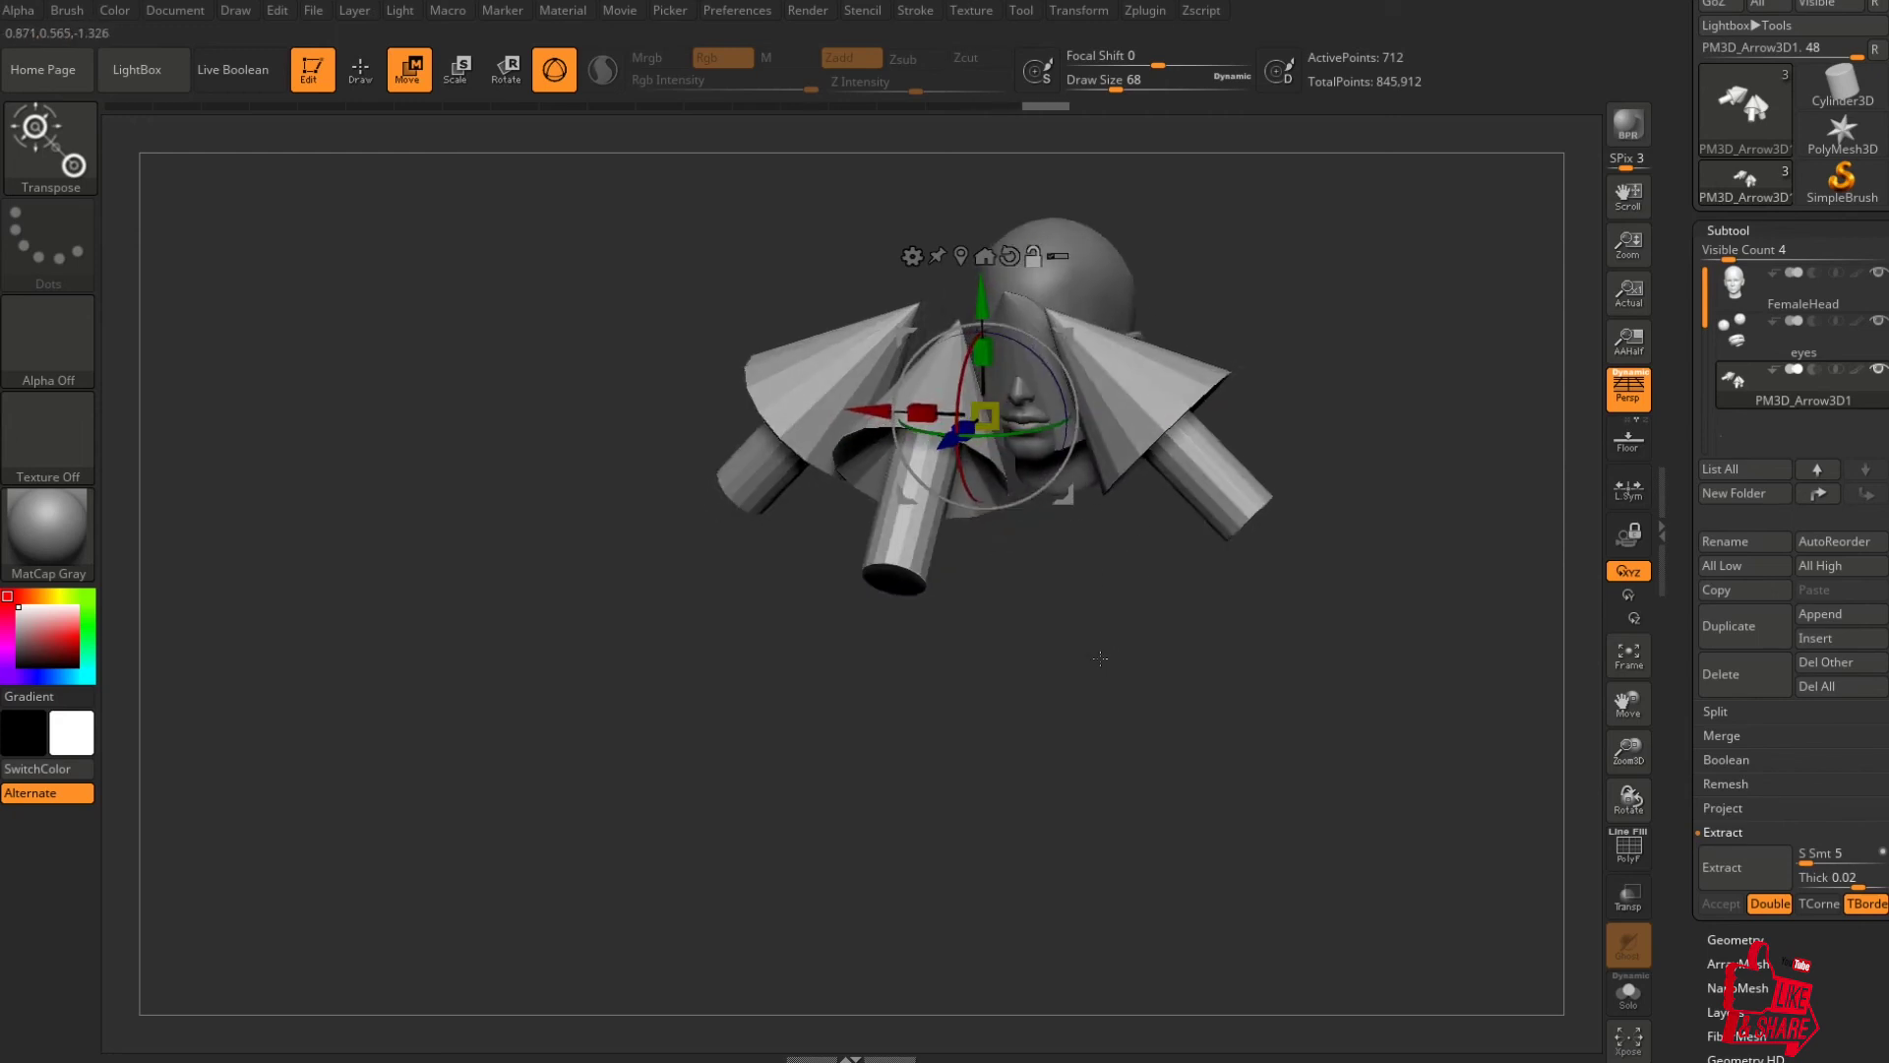
{"action": "right_click", "coordinate": [993, 733]}
{"action": "right_click_drag", "start_coordinate": [1179, 503], "coordinate": [1172, 636], "text": "alt"}
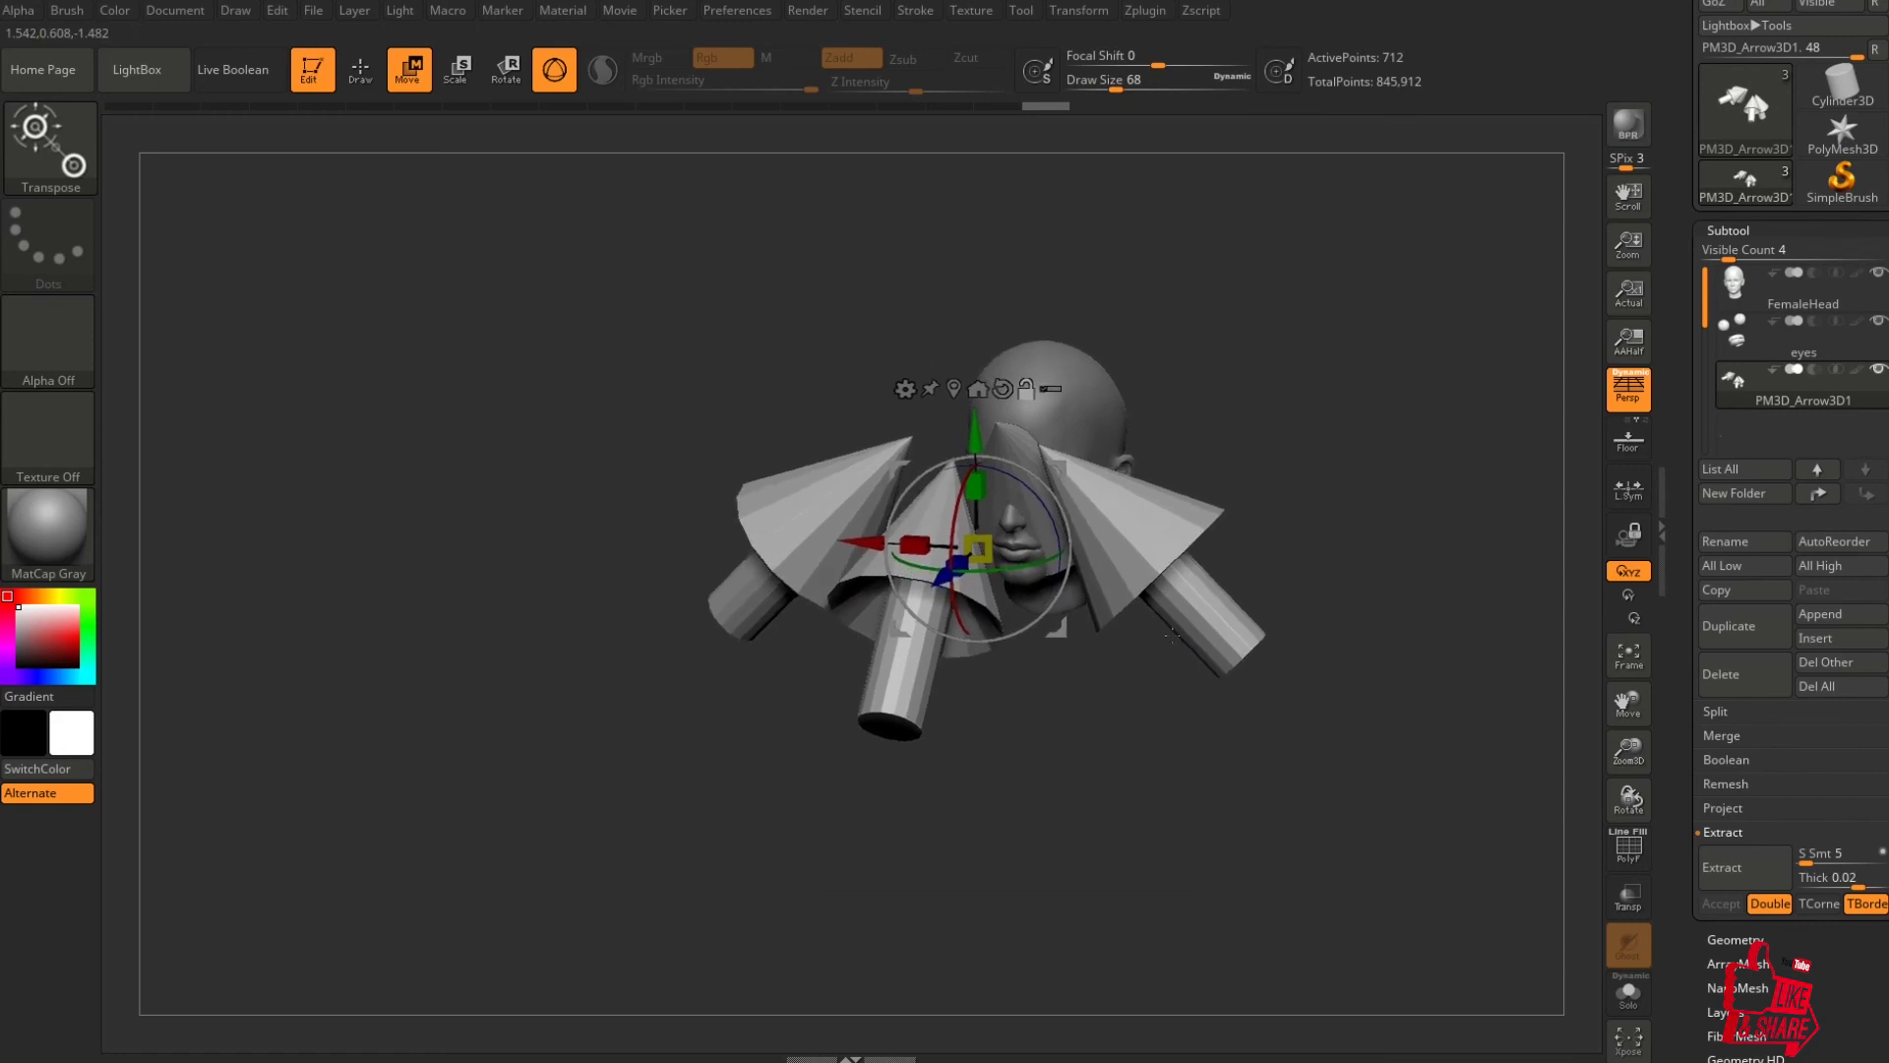
{"action": "key", "text": "q"}
{"action": "left_click_drag", "start_coordinate": [1264, 733], "coordinate": [1332, 712]}
{"action": "key", "text": "w"}
{"action": "left_click_drag", "start_coordinate": [1056, 556], "coordinate": [1304, 596]}
{"action": "left_click_drag", "start_coordinate": [1289, 689], "coordinate": [884, 643]}
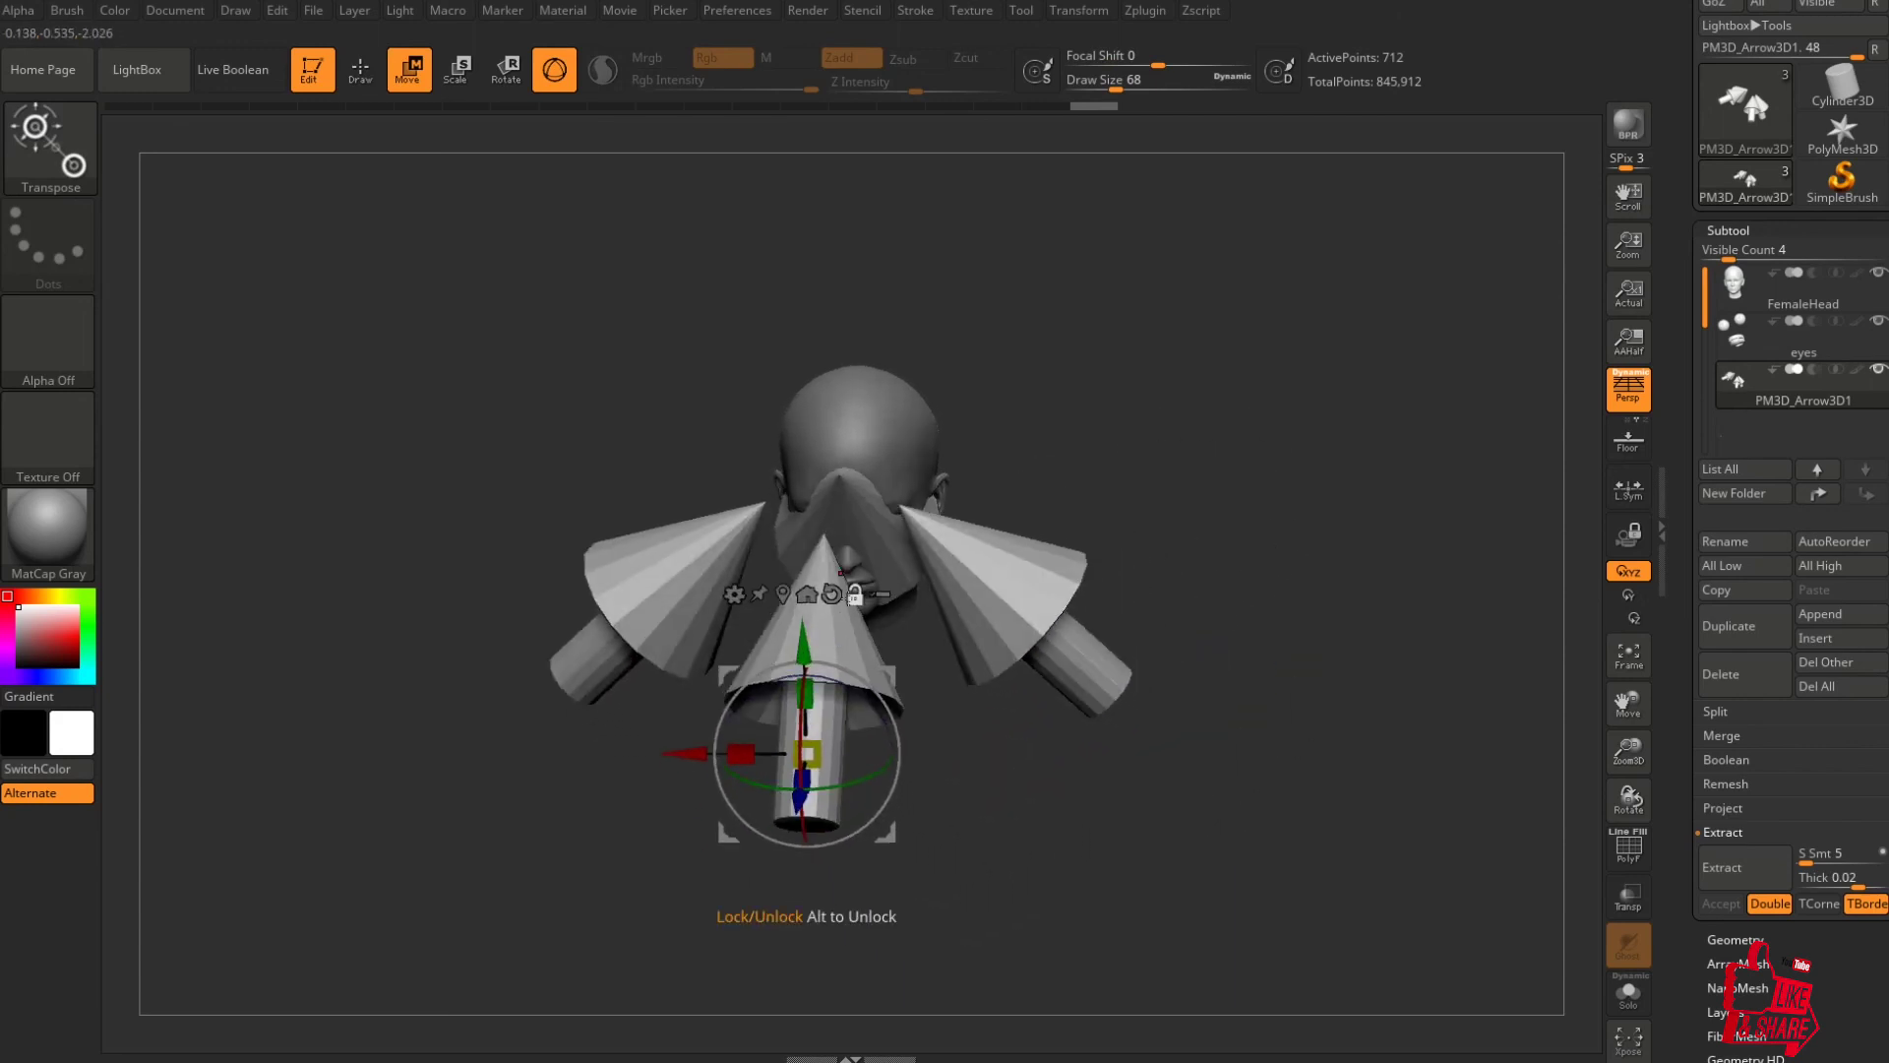
{"action": "left_click", "coordinate": [786, 596]}
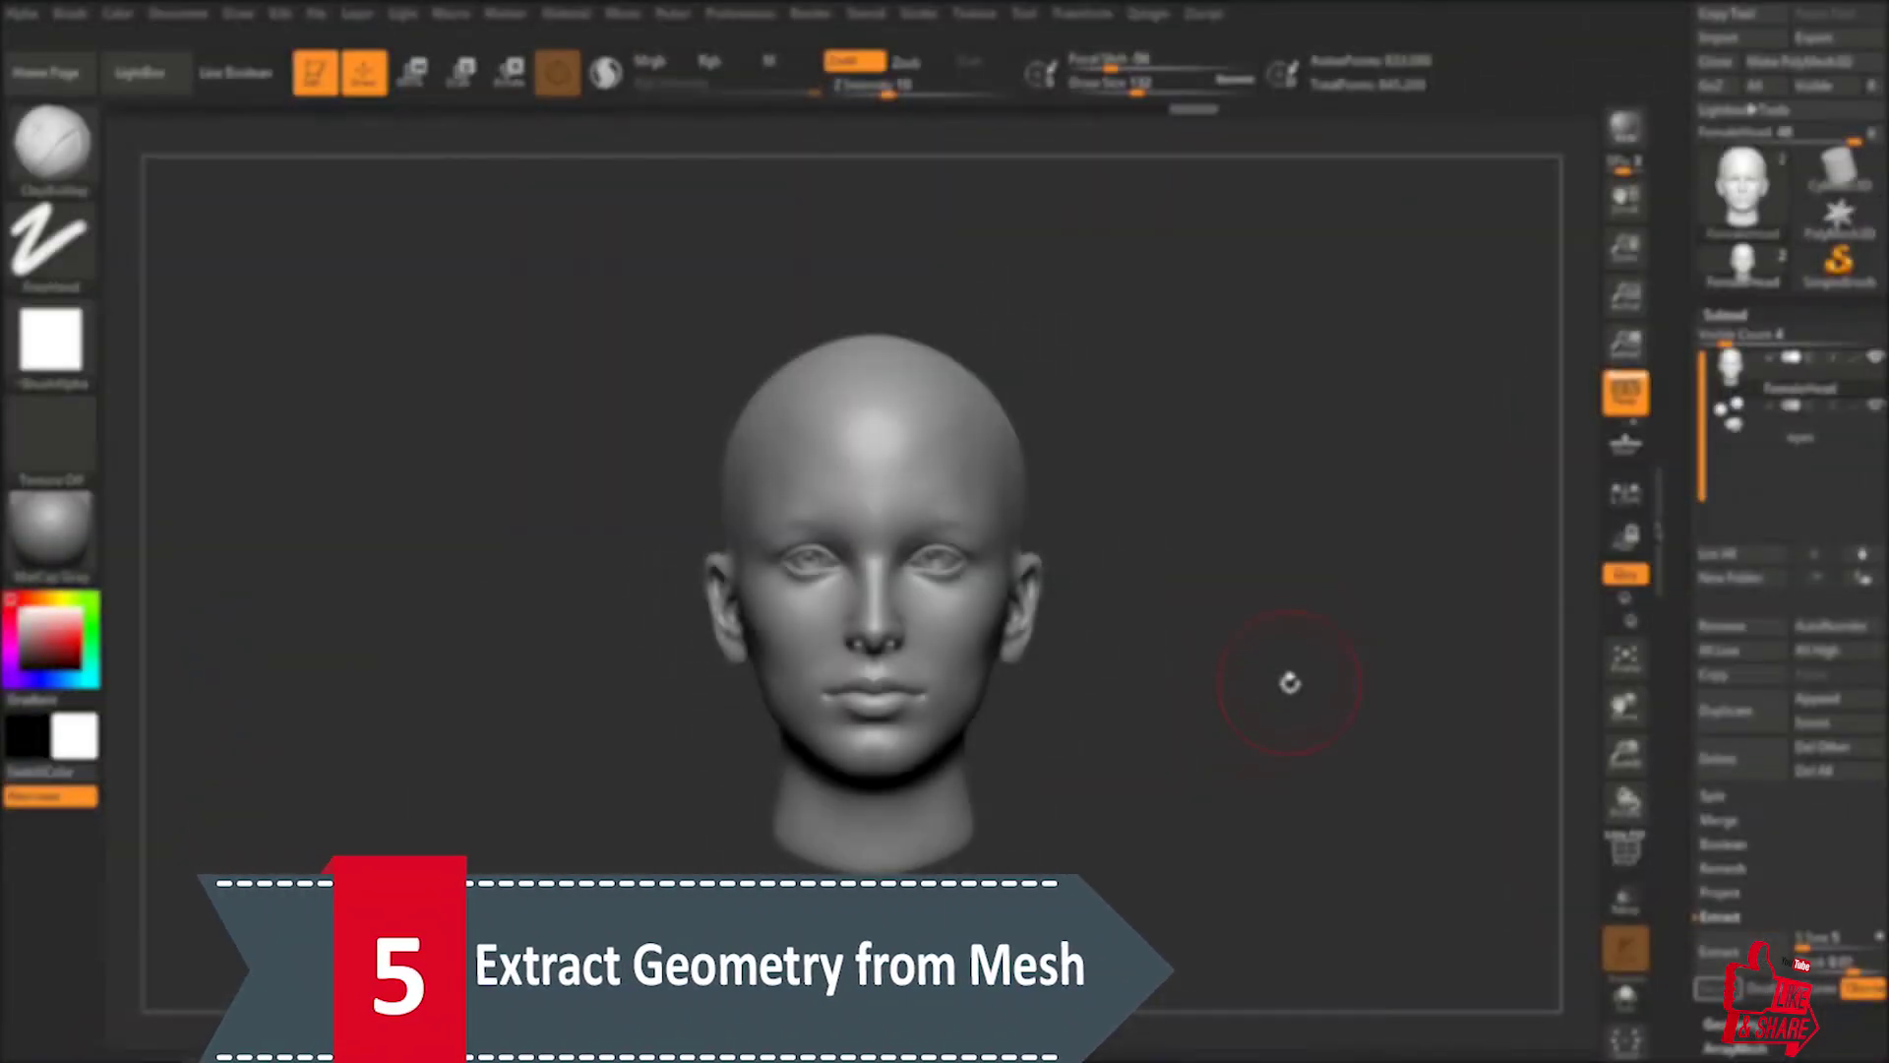
Paint a mask band across the forehead that extends down between the eyebrows.
{"action": "key", "text": "ctrl"}
{"action": "mouse_move", "coordinate": [852, 533]}
{"action": "left_mouse_down", "text": "ctrl"}
{"action": "mouse_move", "coordinate": [906, 487]}
{"action": "mouse_move", "coordinate": [927, 567]}
{"action": "mouse_move", "coordinate": [875, 679]}
{"action": "left_mouse_up", "text": "ctrl"}
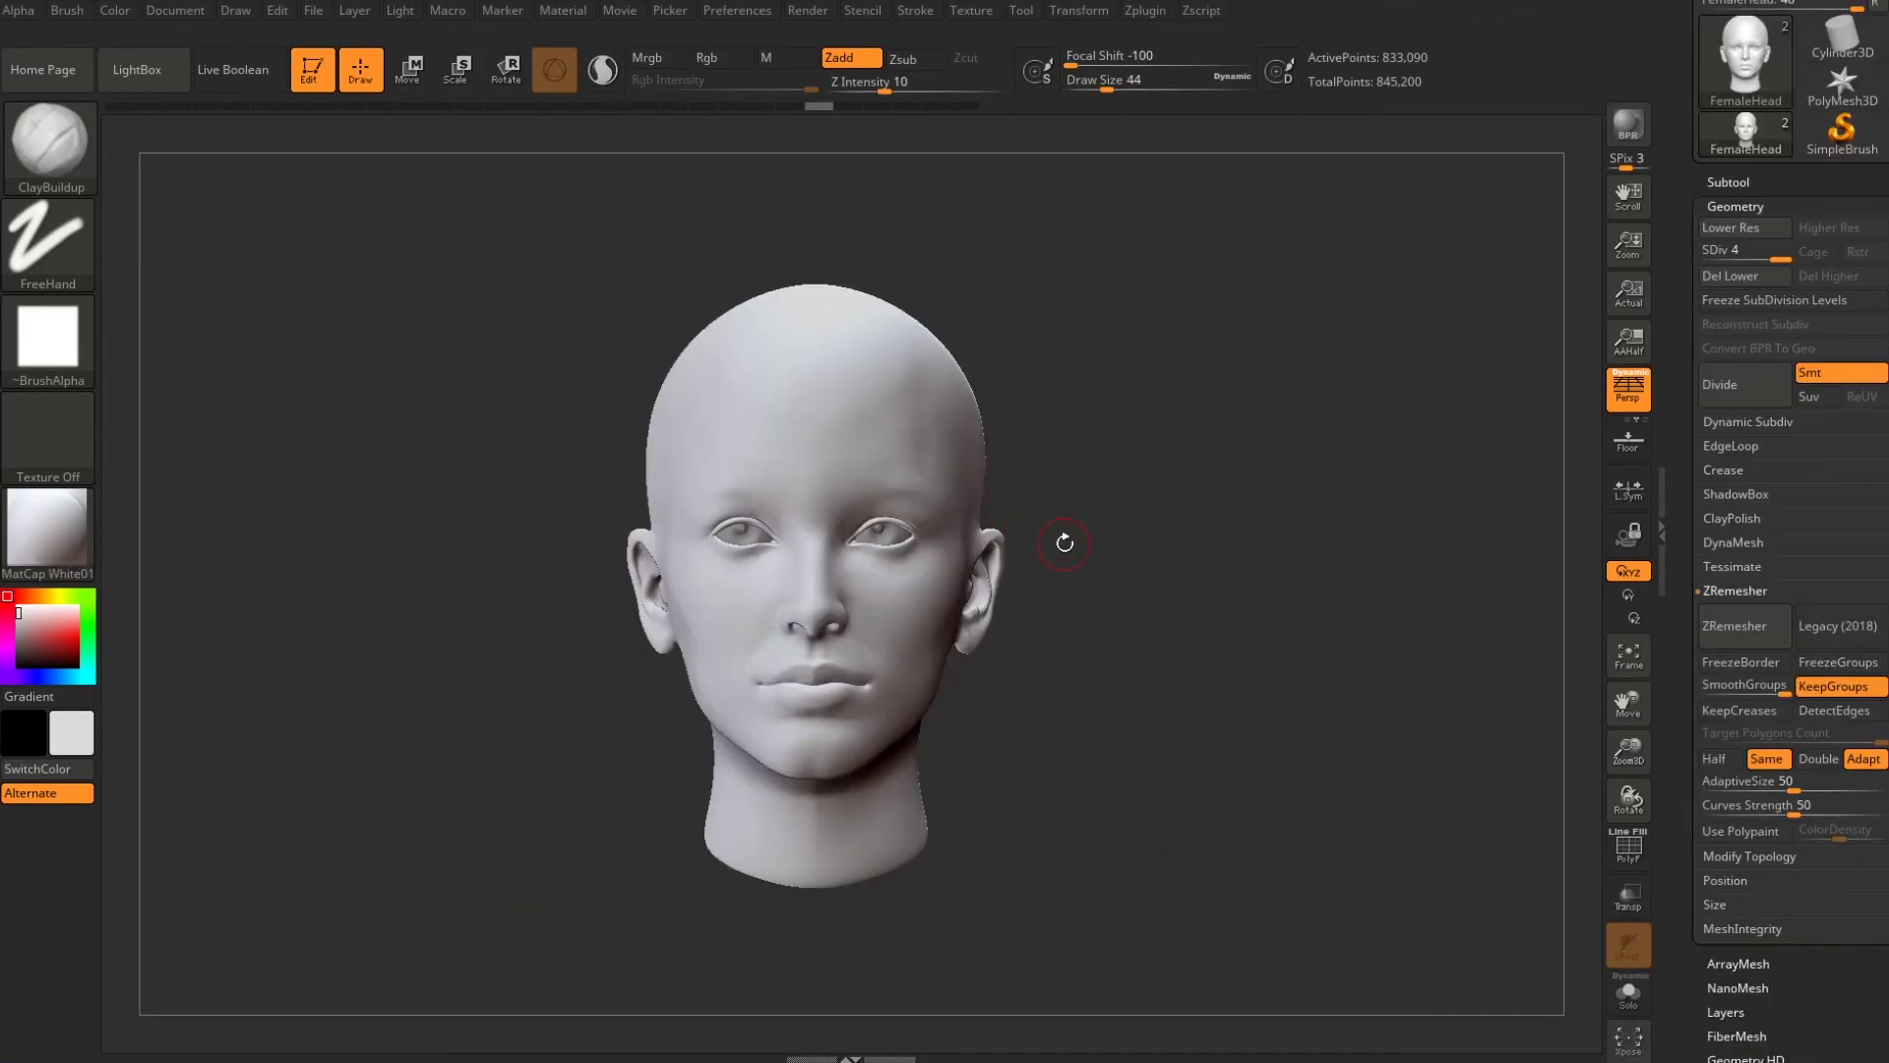
{"action": "mouse_move", "coordinate": [1137, 514]}
{"action": "right_mouse_down"}
{"action": "mouse_move", "coordinate": [1161, 522]}
{"action": "mouse_move", "coordinate": [1211, 425]}
{"action": "right_mouse_up"}
{"action": "mouse_move", "coordinate": [1211, 425]}
{"action": "left_mouse_down"}
{"action": "mouse_move", "coordinate": [1201, 485]}
{"action": "mouse_move", "coordinate": [692, 477]}
{"action": "mouse_move", "coordinate": [738, 461]}
{"action": "mouse_move", "coordinate": [602, 454]}
{"action": "mouse_move", "coordinate": [695, 497]}
{"action": "mouse_move", "coordinate": [674, 571]}
{"action": "left_mouse_up"}
{"action": "left_click_drag", "start_coordinate": [675, 477], "coordinate": [856, 443], "text": "ctrl"}
{"action": "left_click_drag", "start_coordinate": [1147, 477], "coordinate": [1092, 480]}
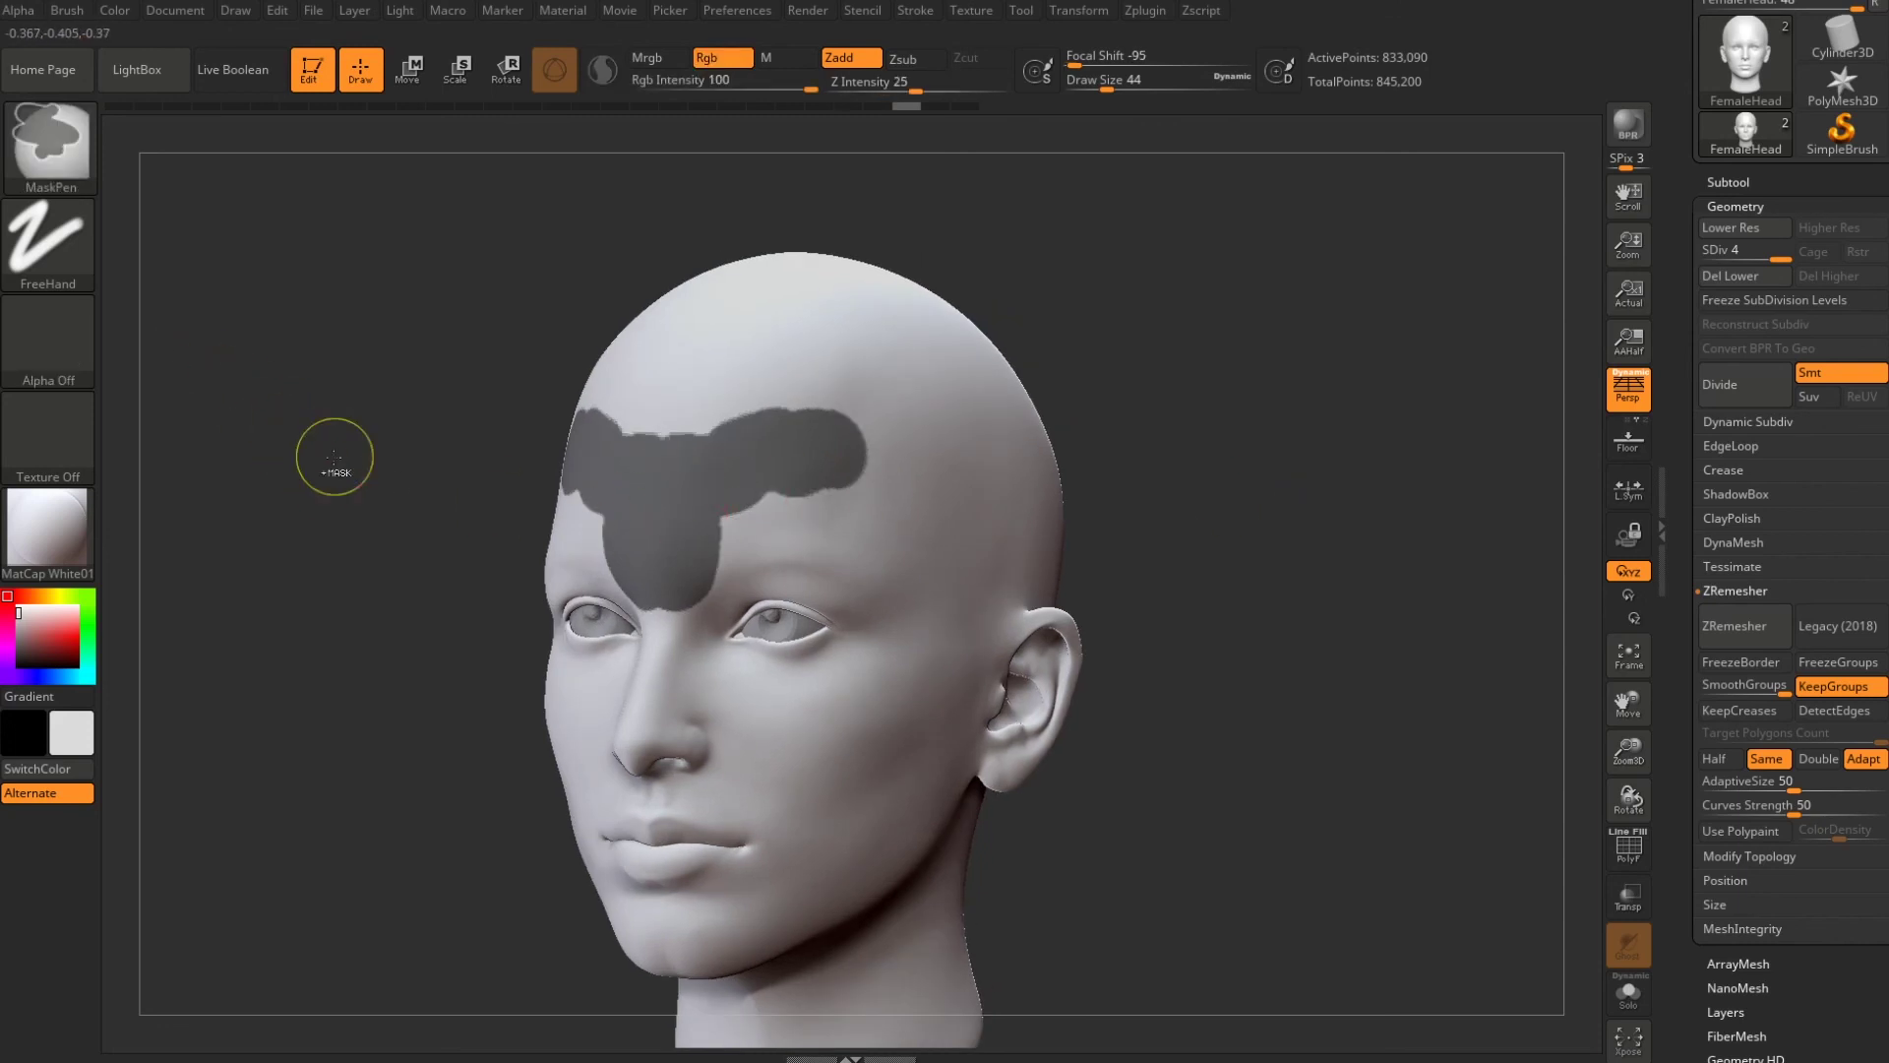
Turn the masked forehead area into its own polygroup and display the PolyFrame.
{"action": "key", "text": "ctrl+w"}
{"action": "key", "text": "shift+f"}
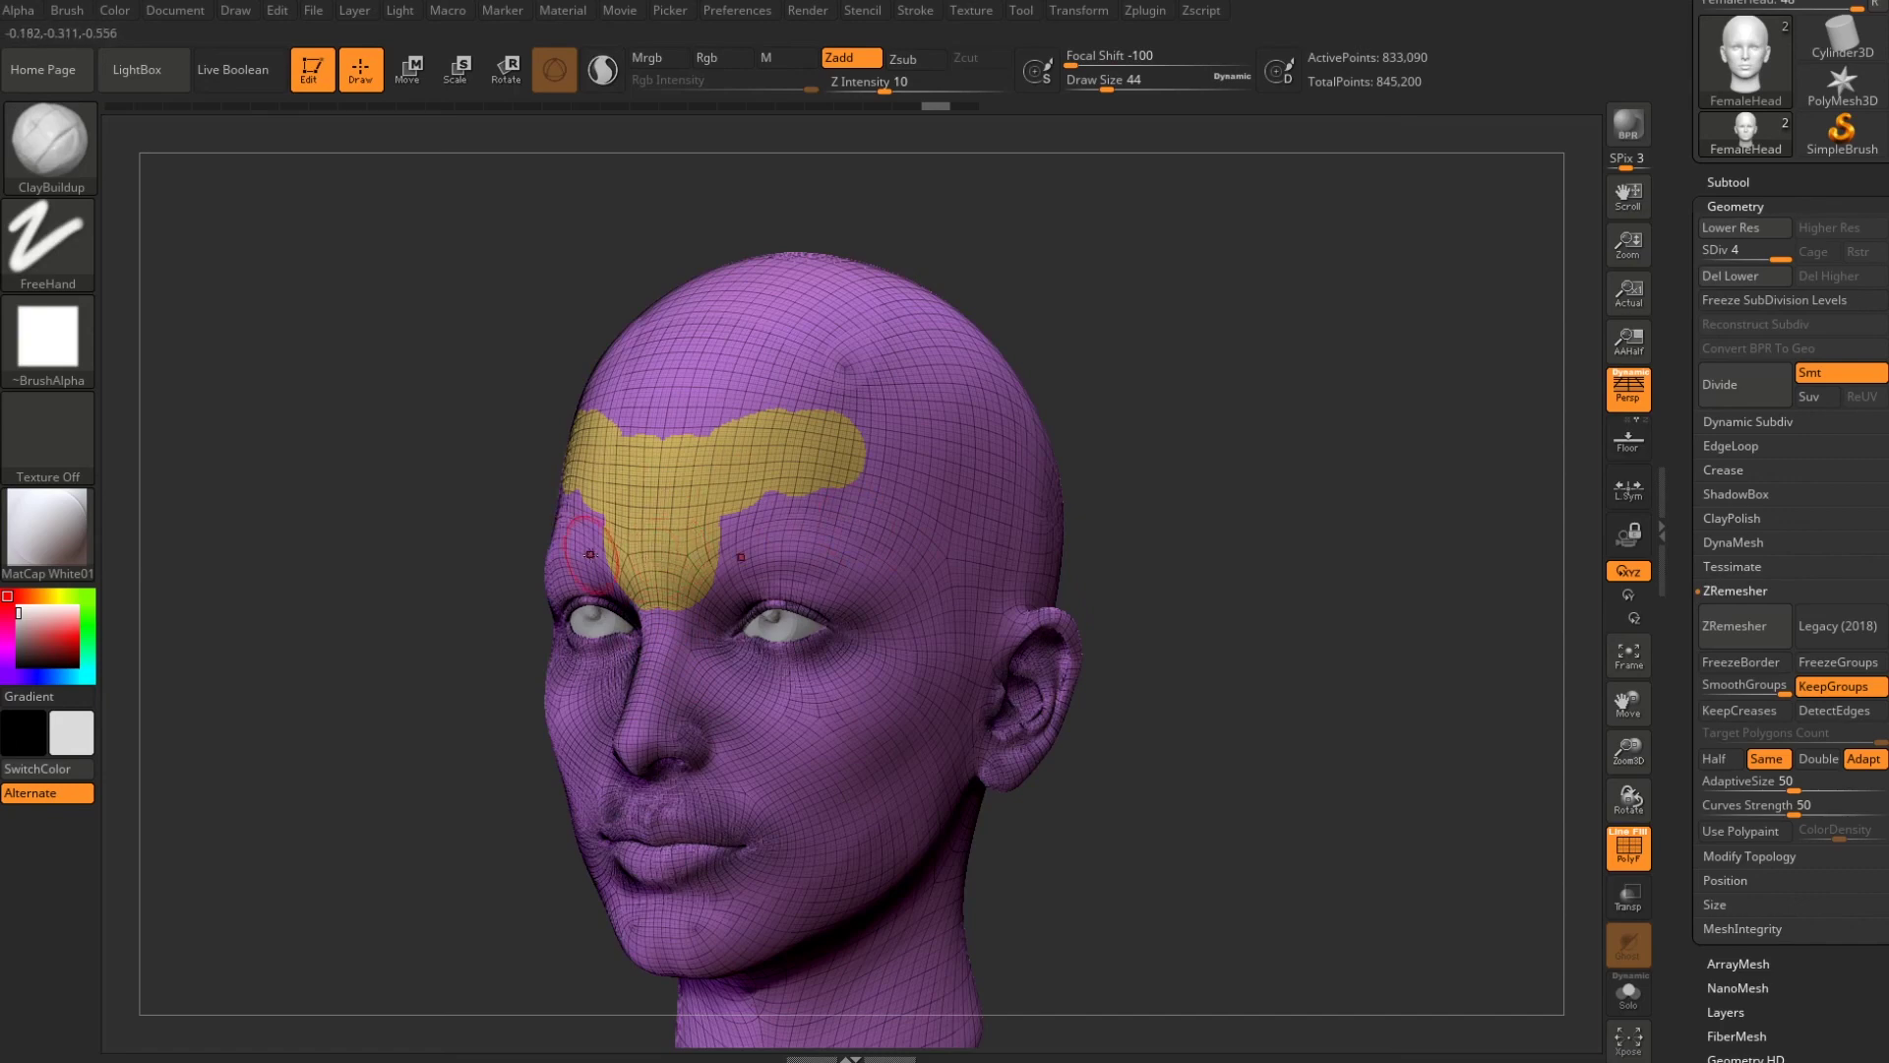
{"action": "left_click_drag", "start_coordinate": [1147, 547], "coordinate": [1234, 551]}
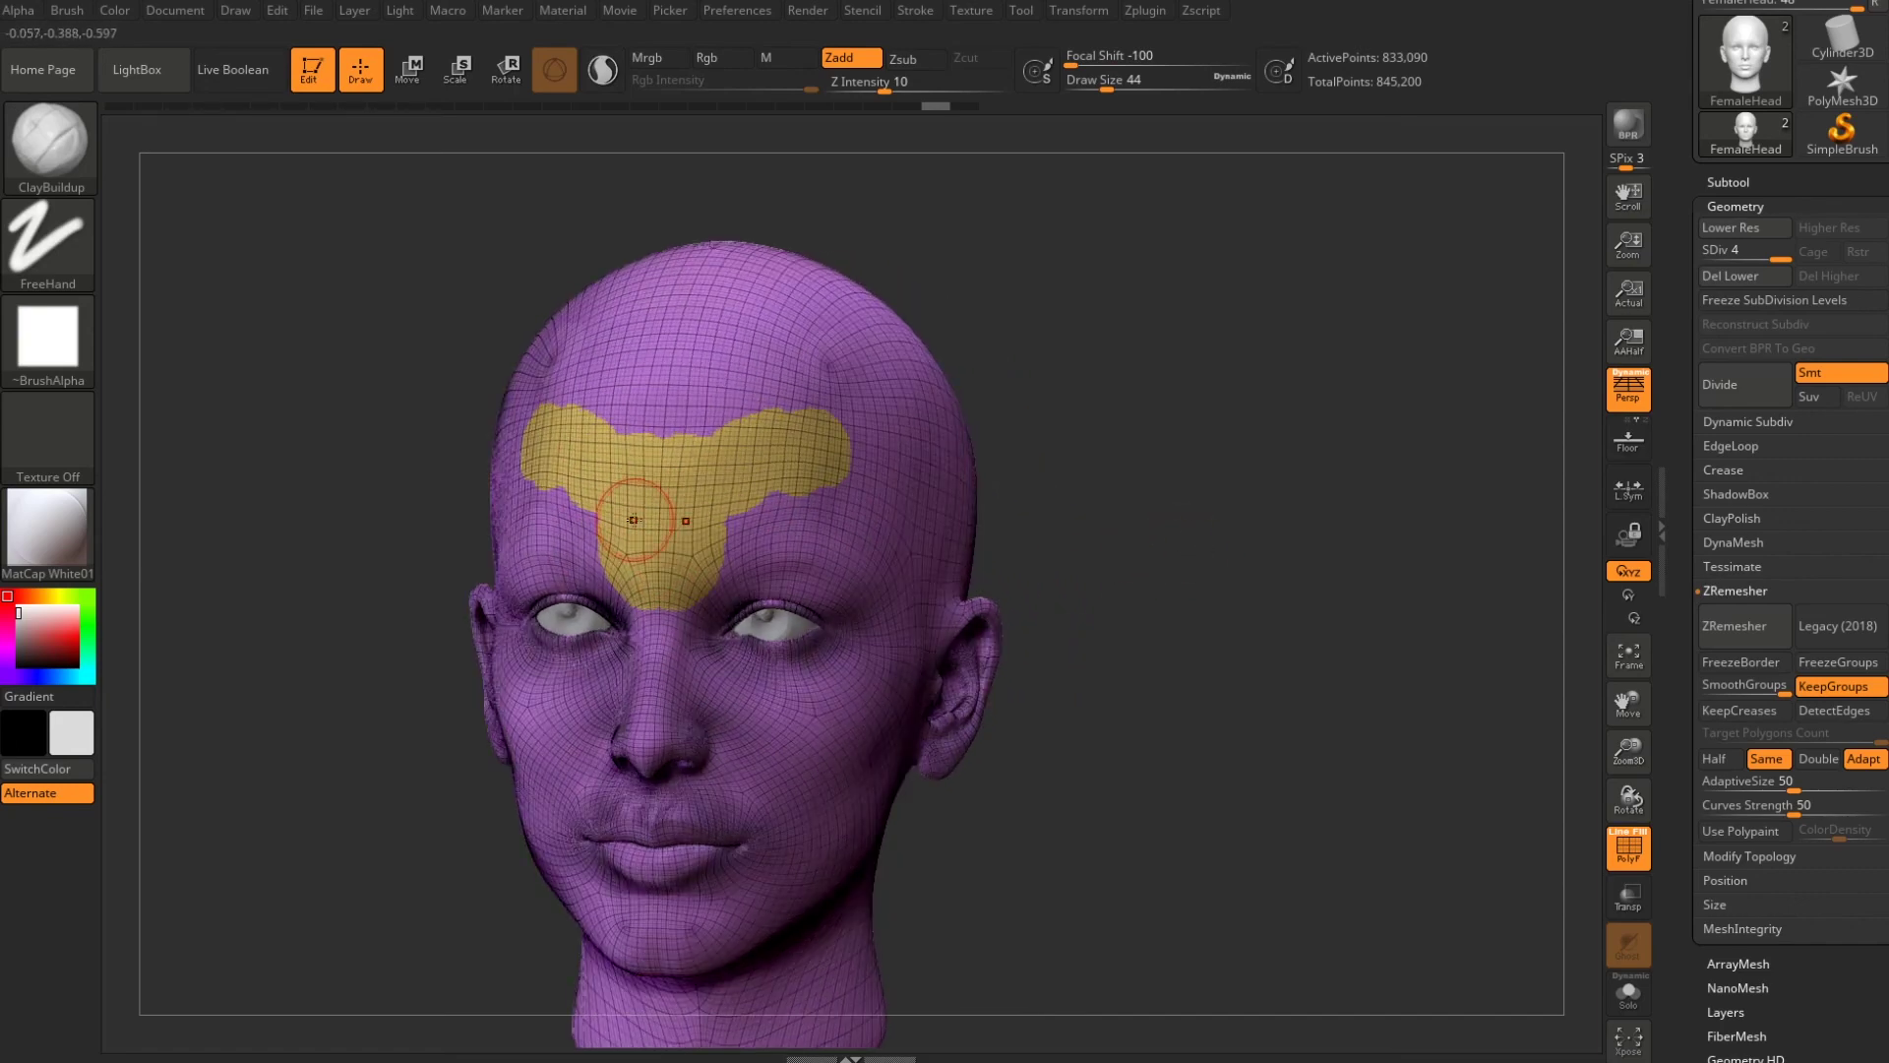
Undo the forehead polygroup back to the full painted mask and hide the PolyFrame.
{"action": "key", "text": "ctrl+z"}
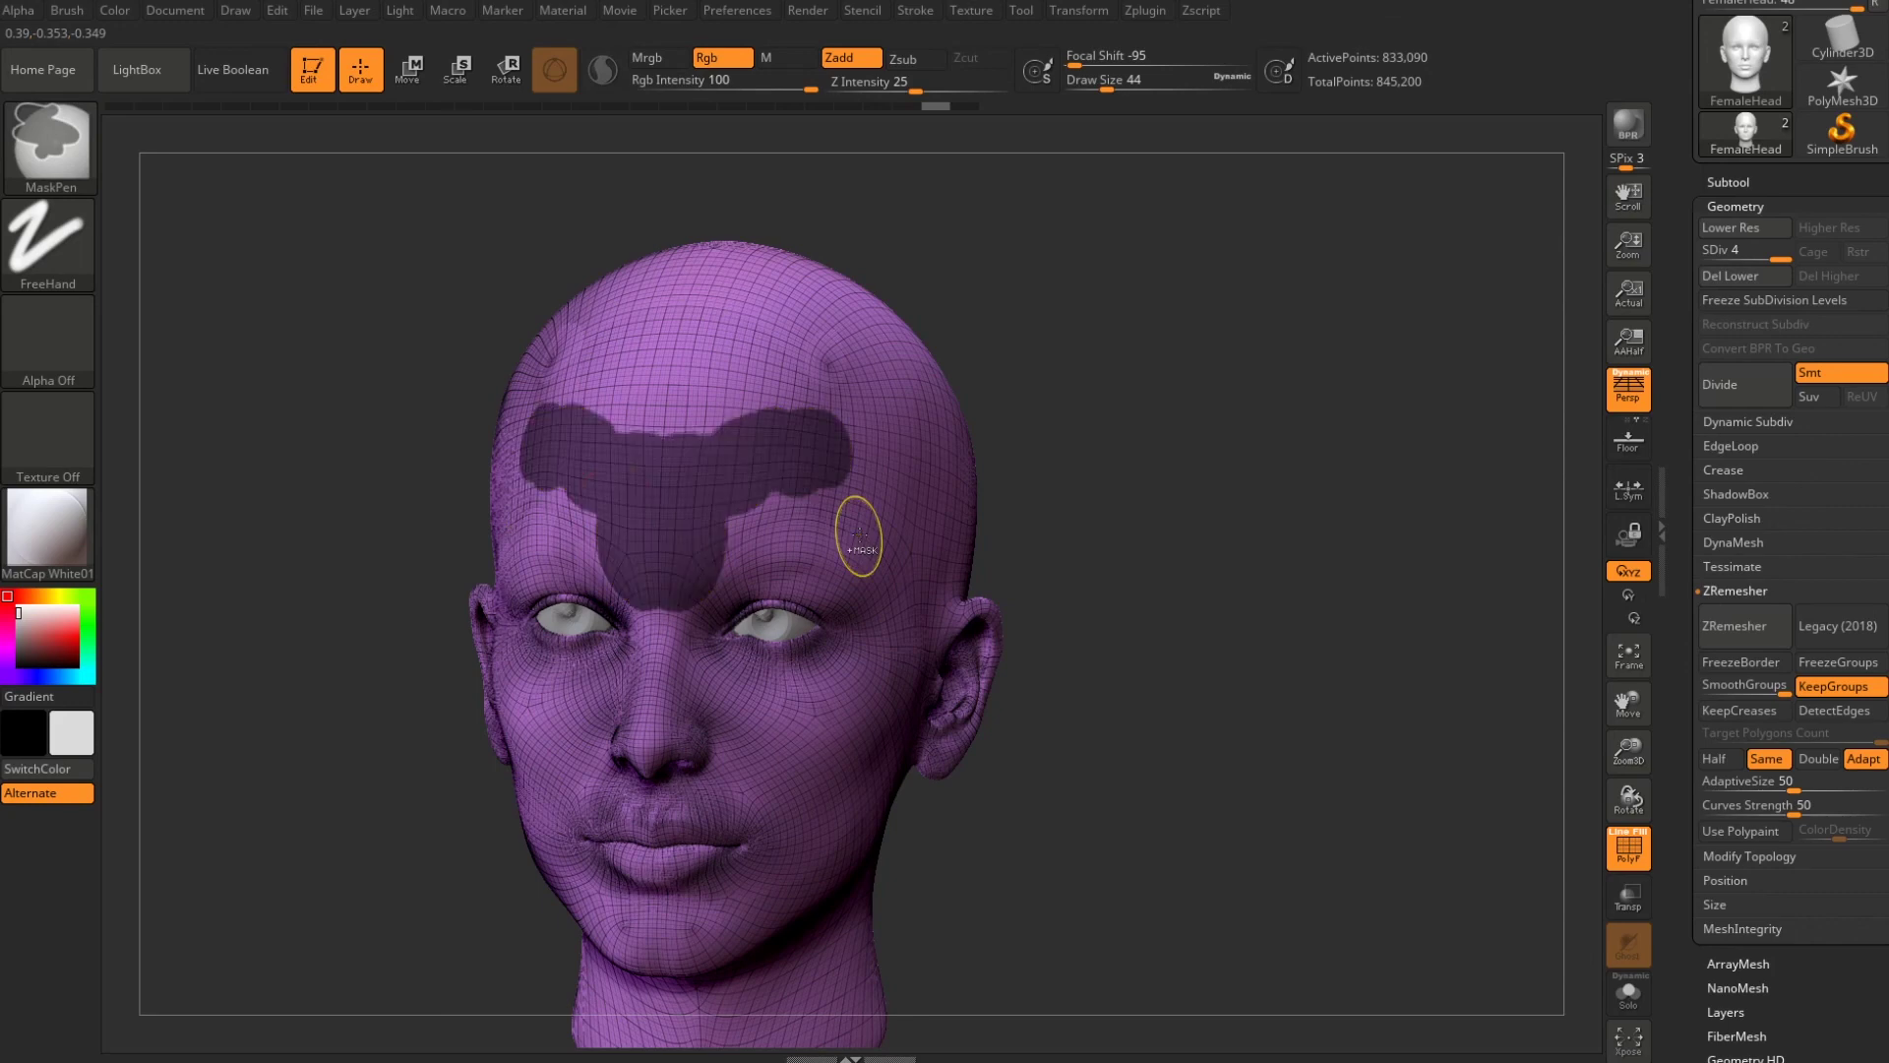
{"action": "key", "text": "ctrl+z"}
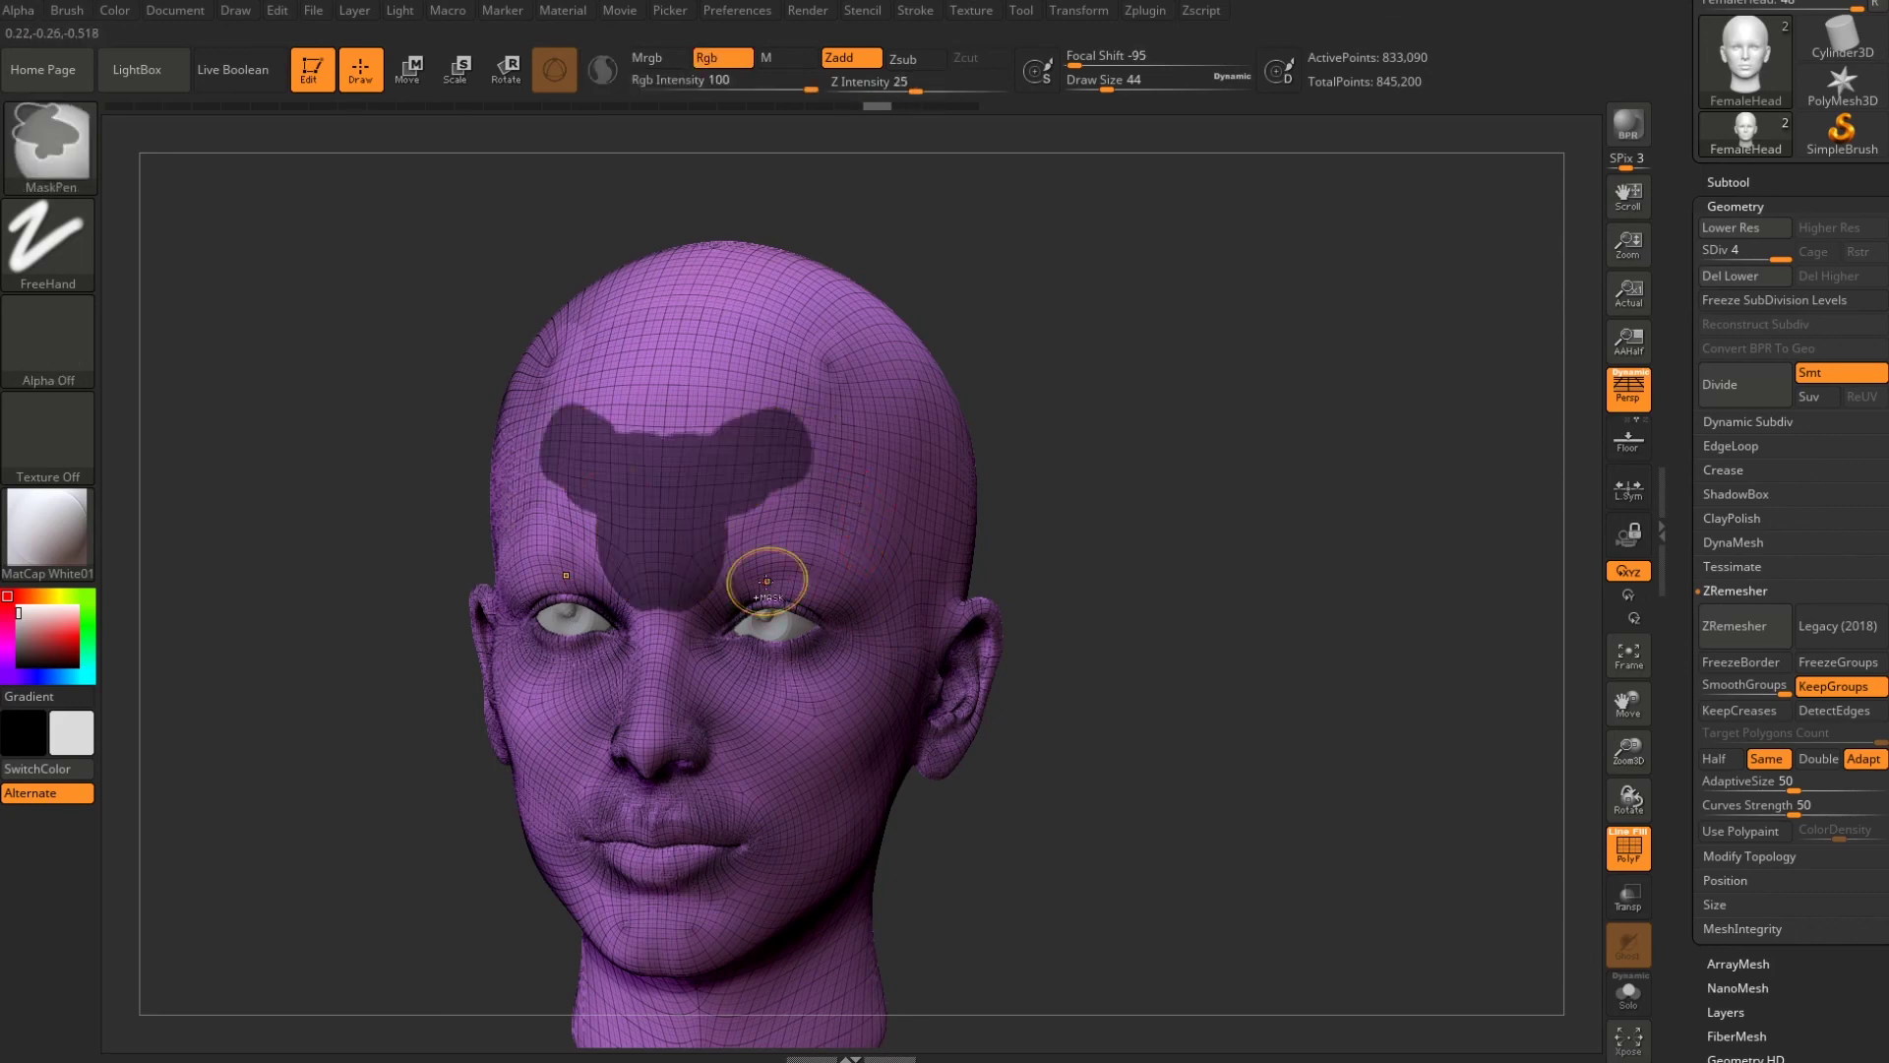
{"action": "key", "text": "ctrl+shift+z"}
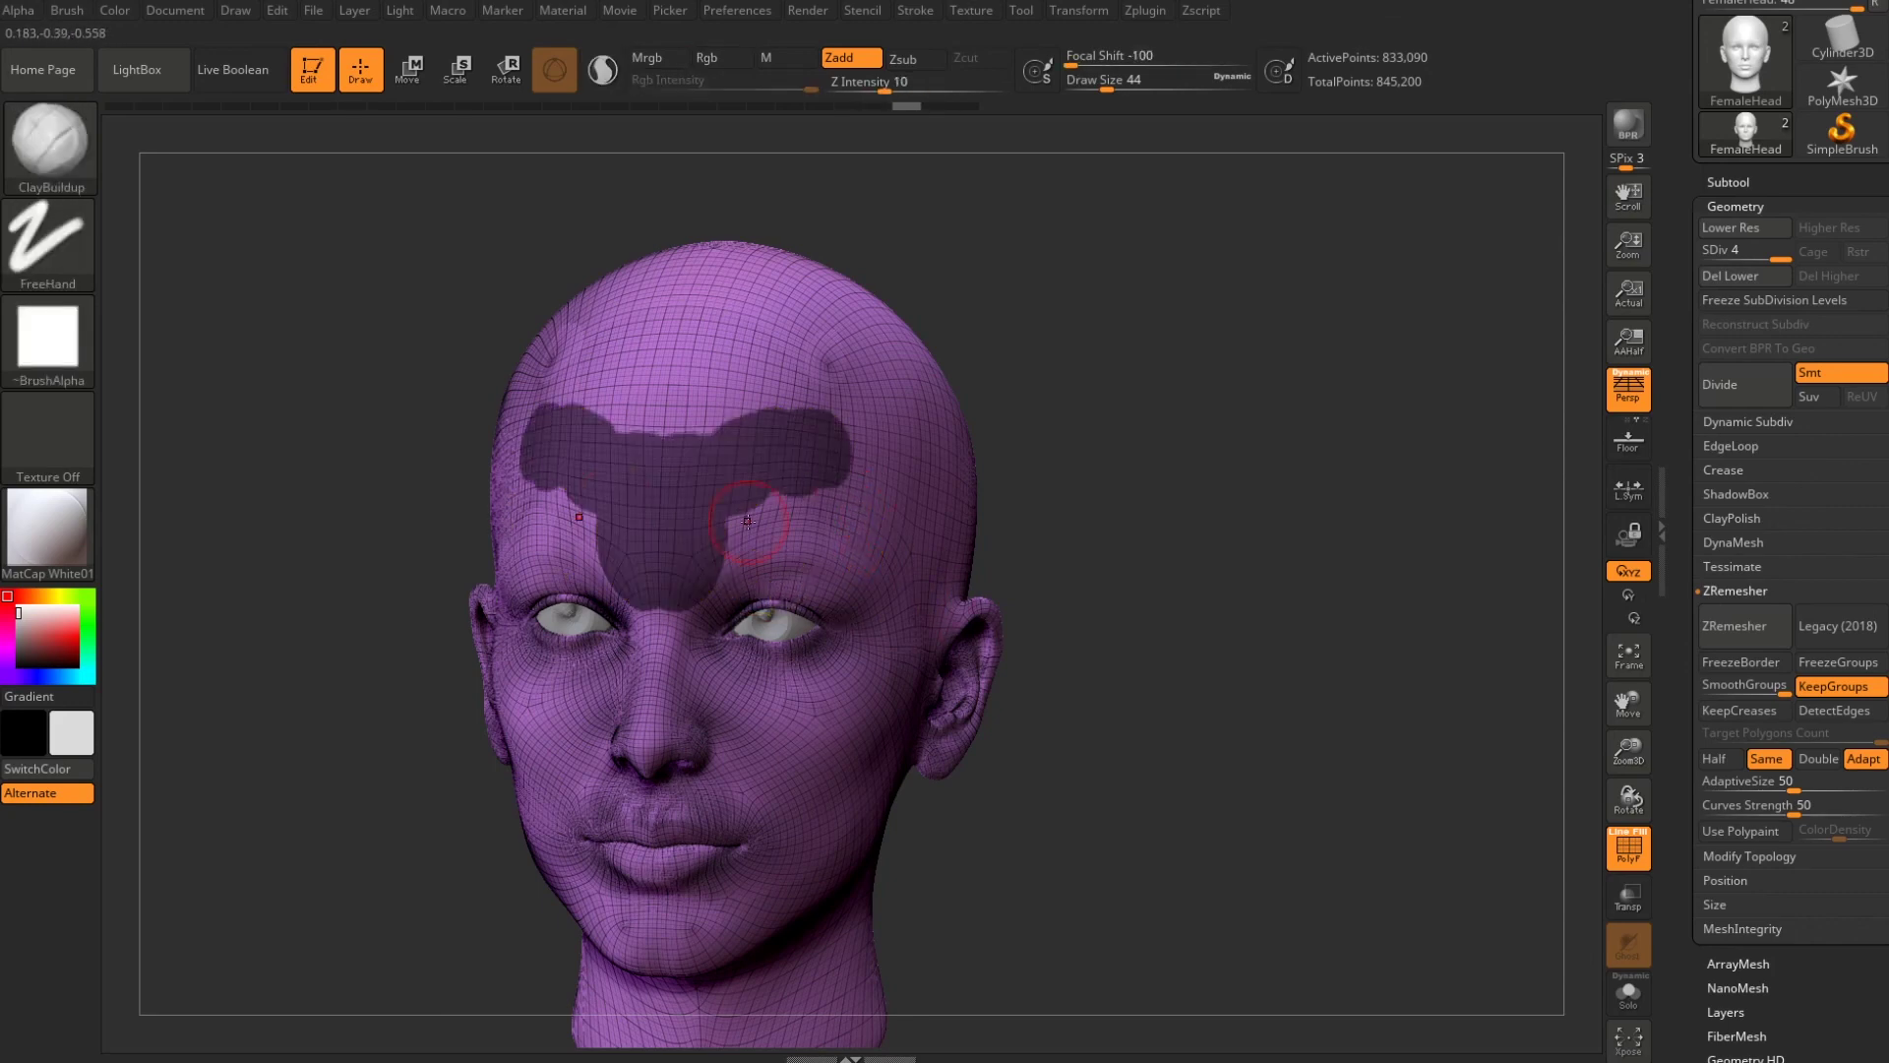
{"action": "key", "text": "shift+f"}
Invert the forehead mask and push the unmasked forehead area into the head along the gizmo's Z axis.
{"action": "left_click_drag", "start_coordinate": [1299, 542], "coordinate": [1207, 548]}
{"action": "key", "text": "w"}
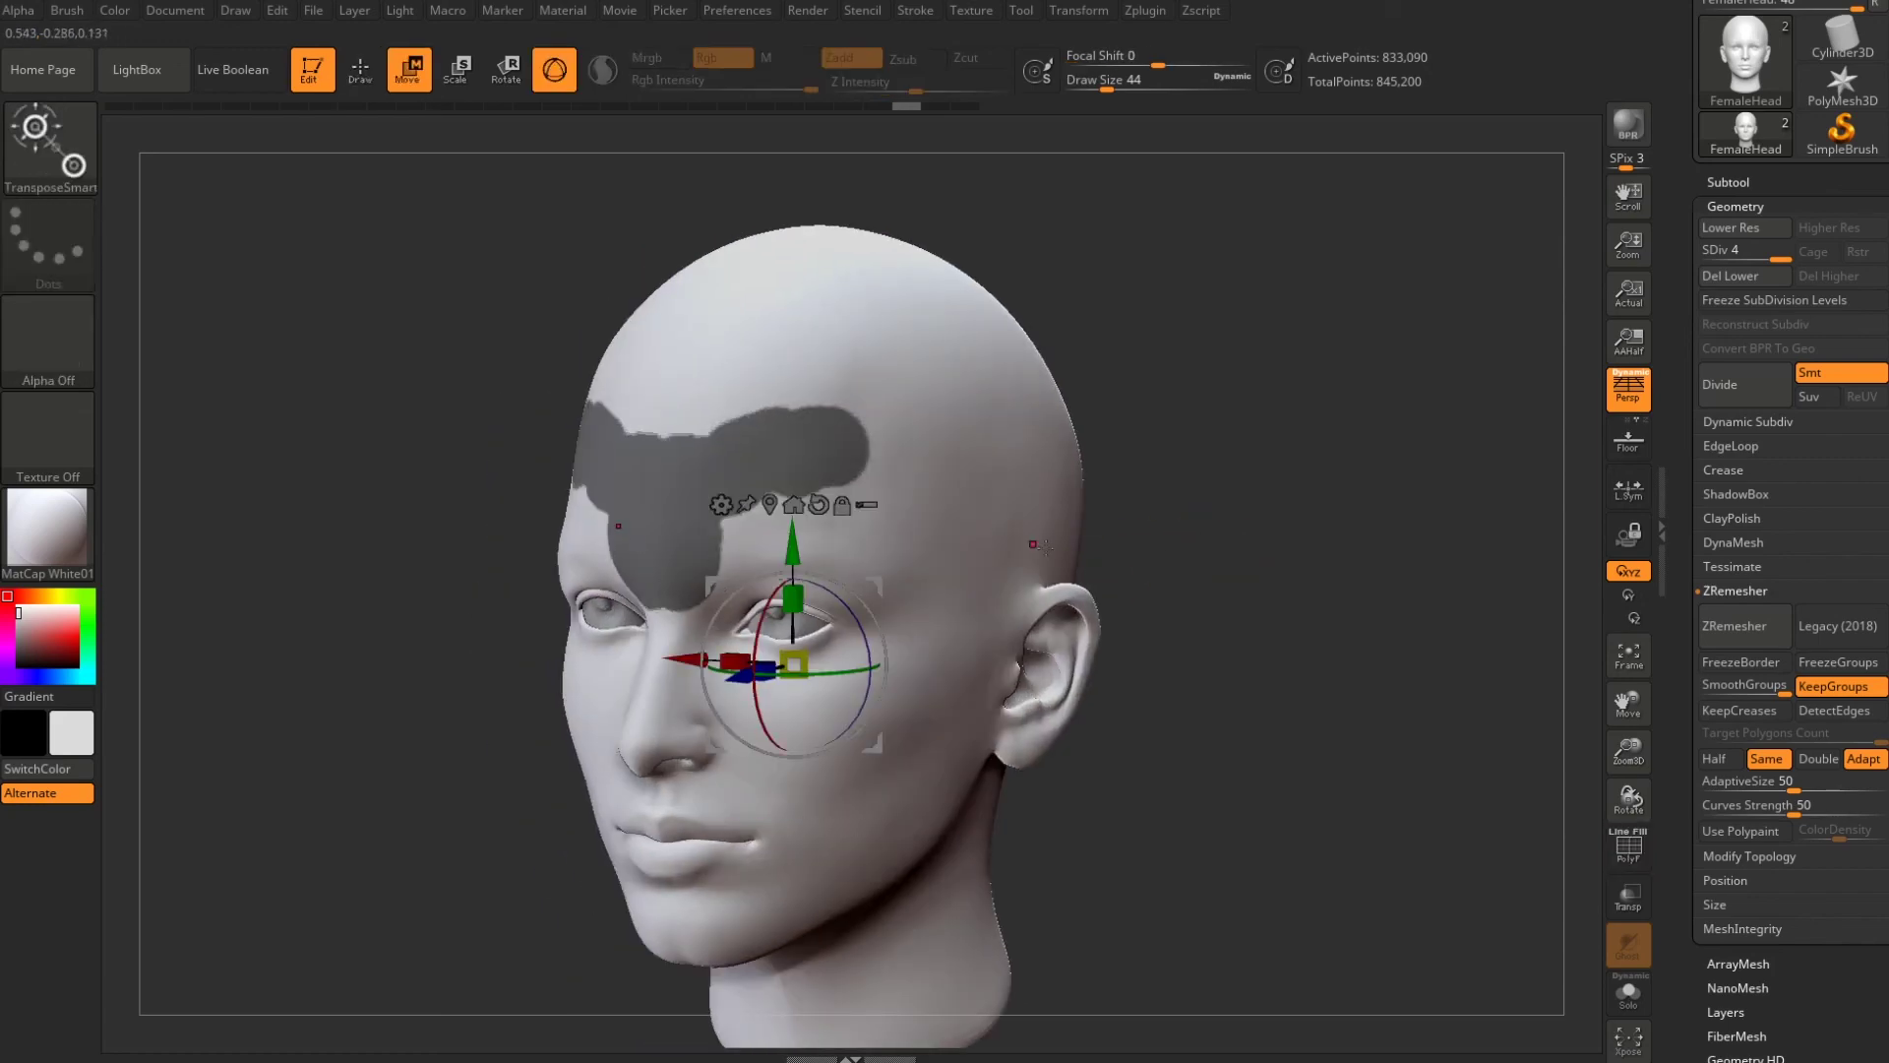
{"action": "key", "text": "ctrl"}
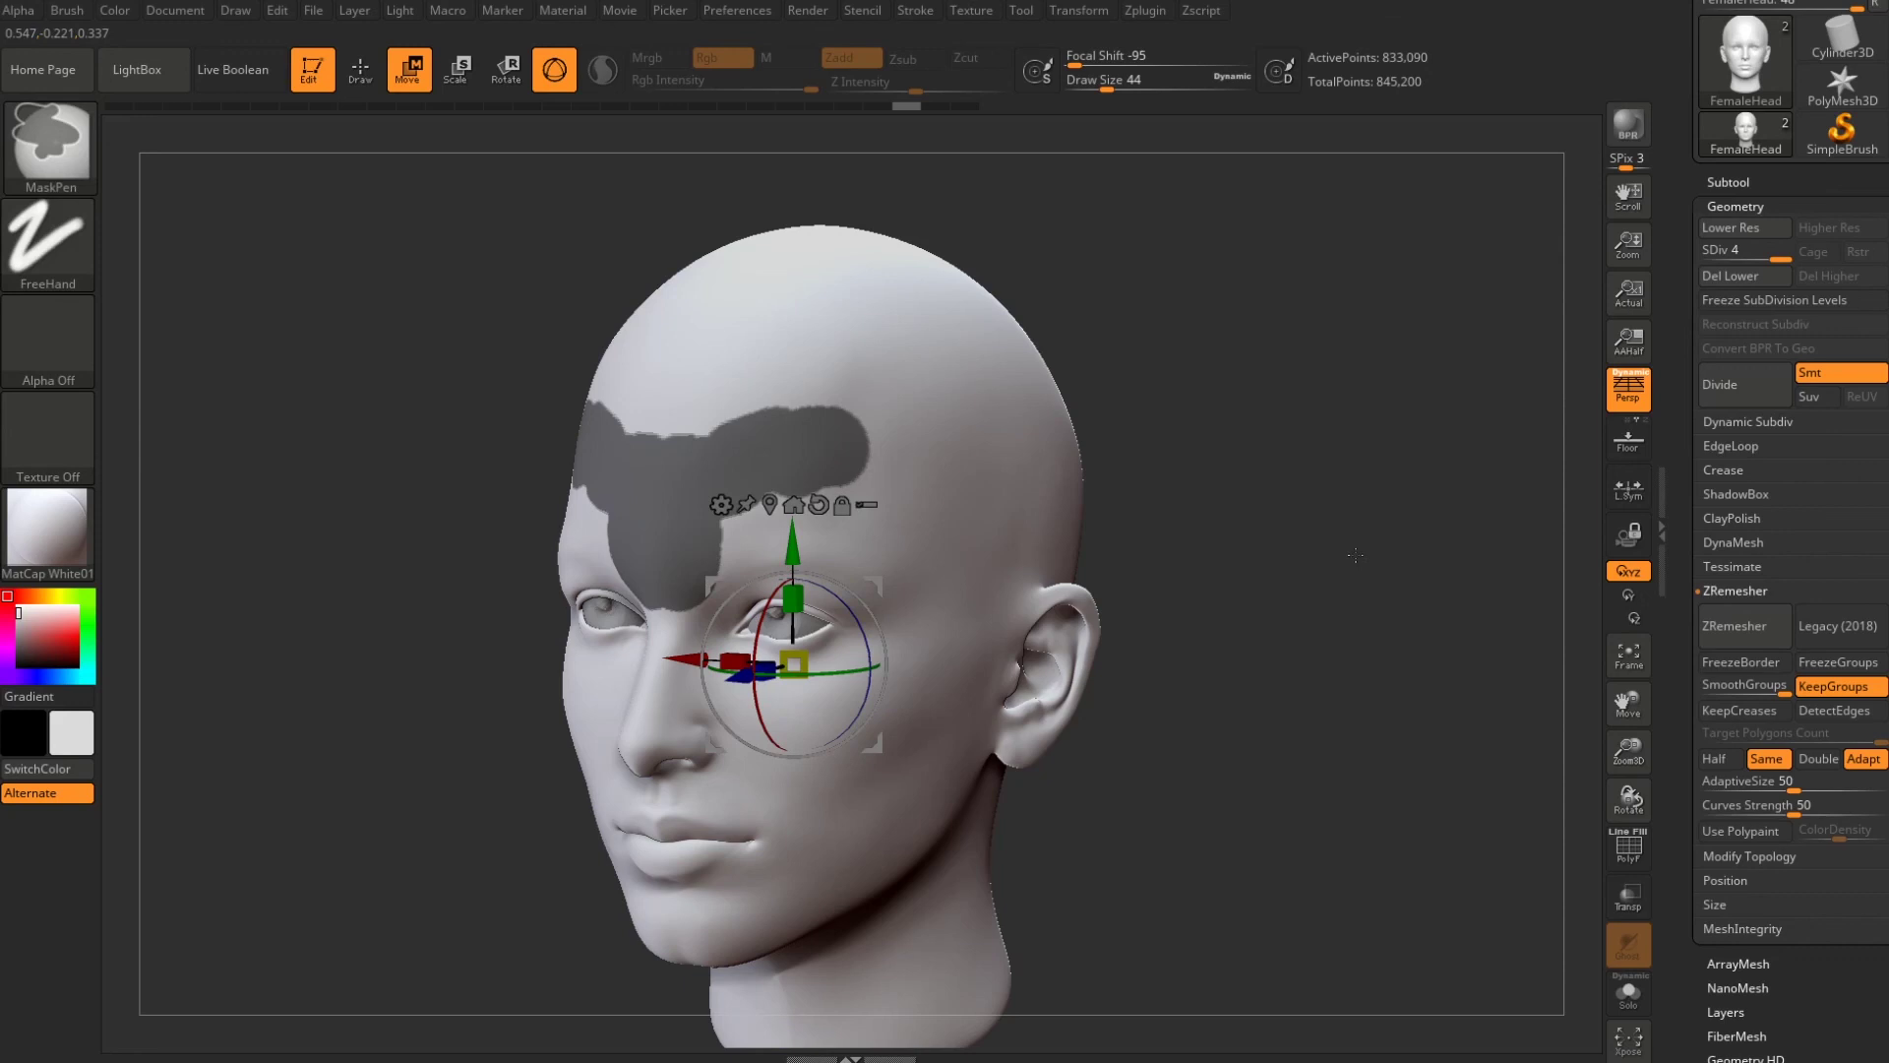
{"action": "left_click", "coordinate": [1355, 554], "text": "ctrl"}
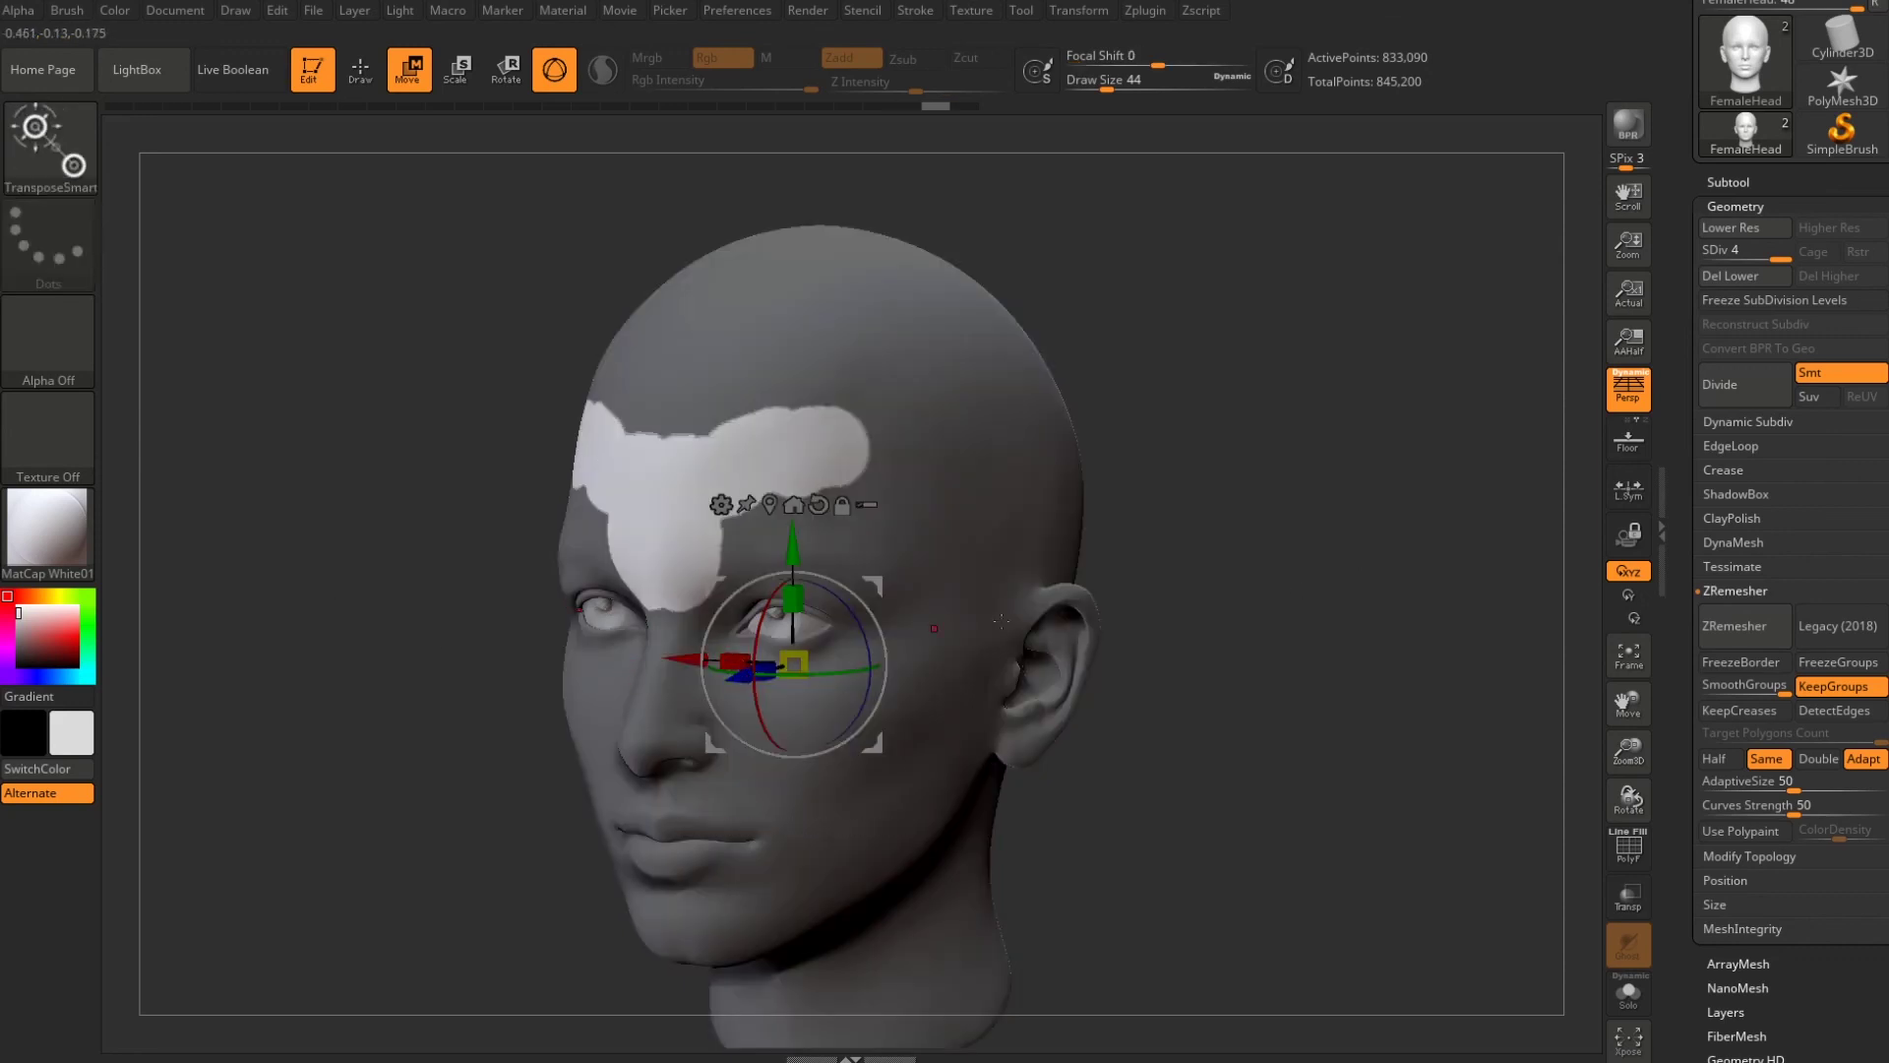
{"action": "right_click_drag", "start_coordinate": [1001, 621], "coordinate": [966, 680]}
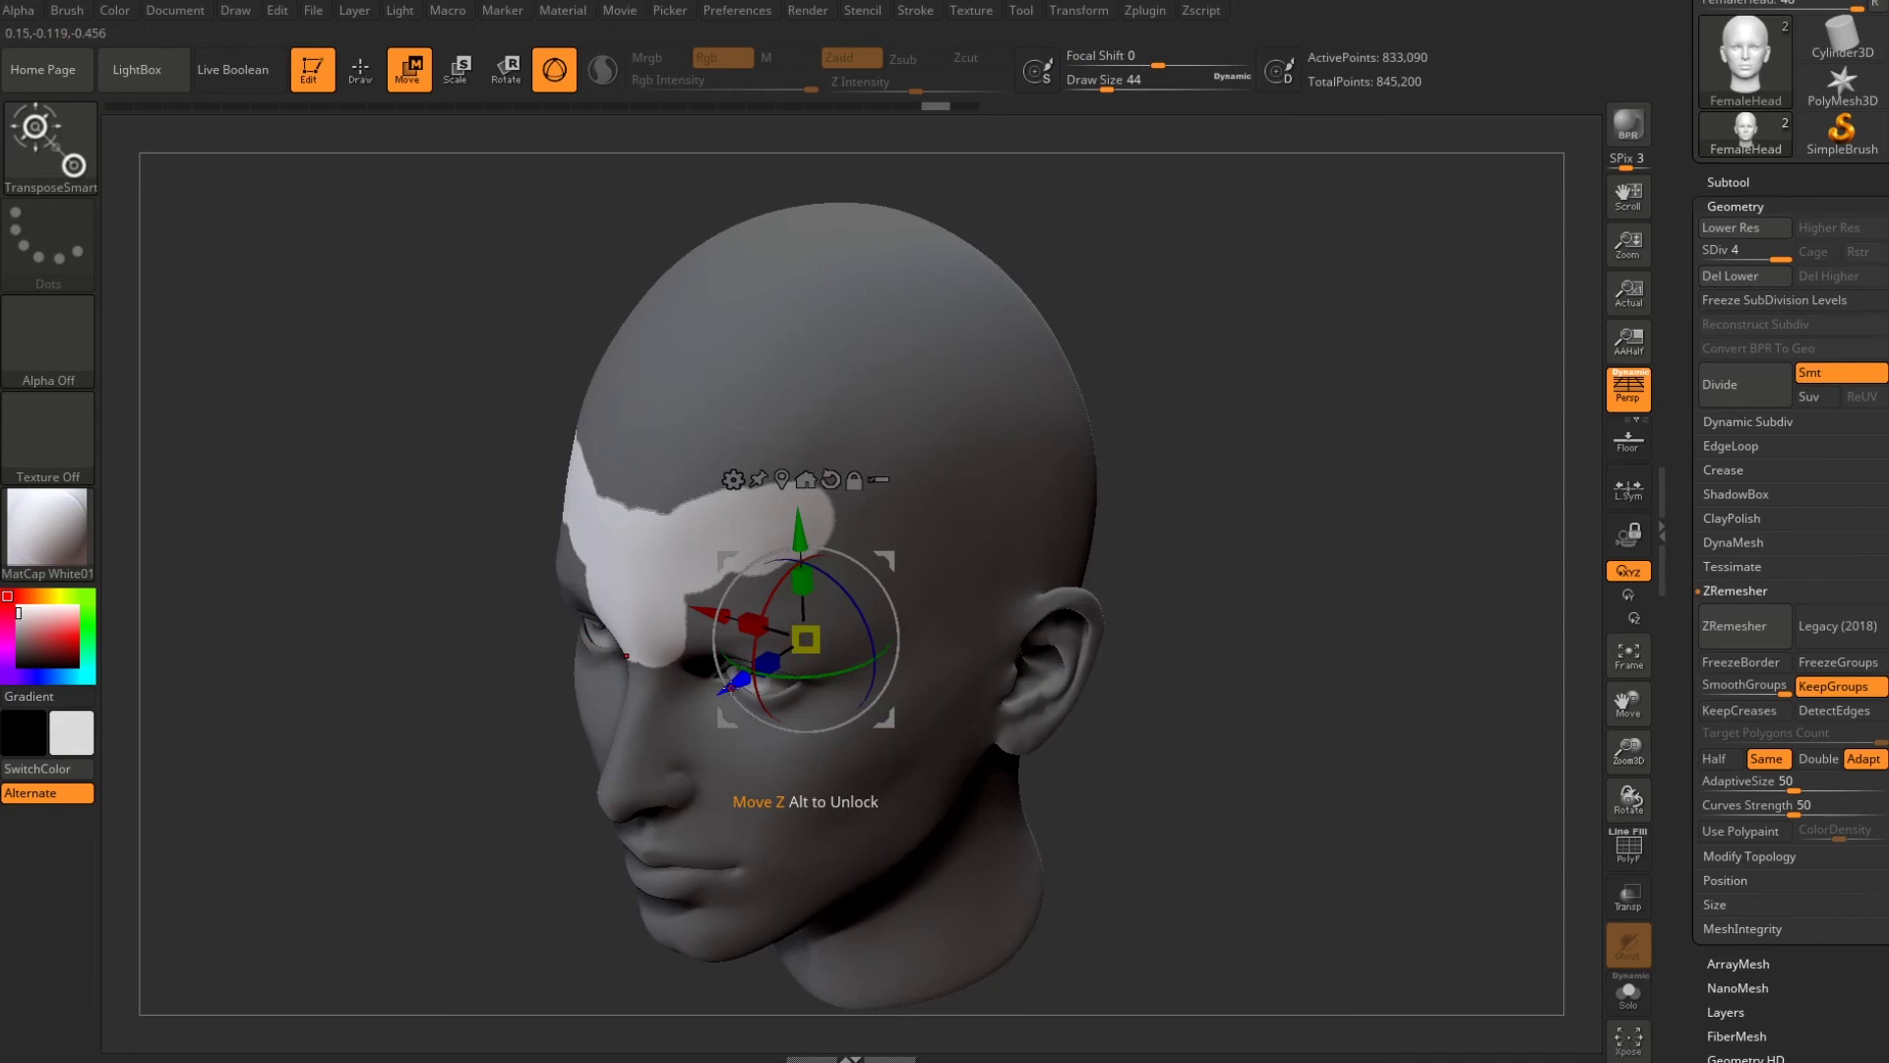
{"action": "left_click_drag", "start_coordinate": [733, 686], "coordinate": [761, 669]}
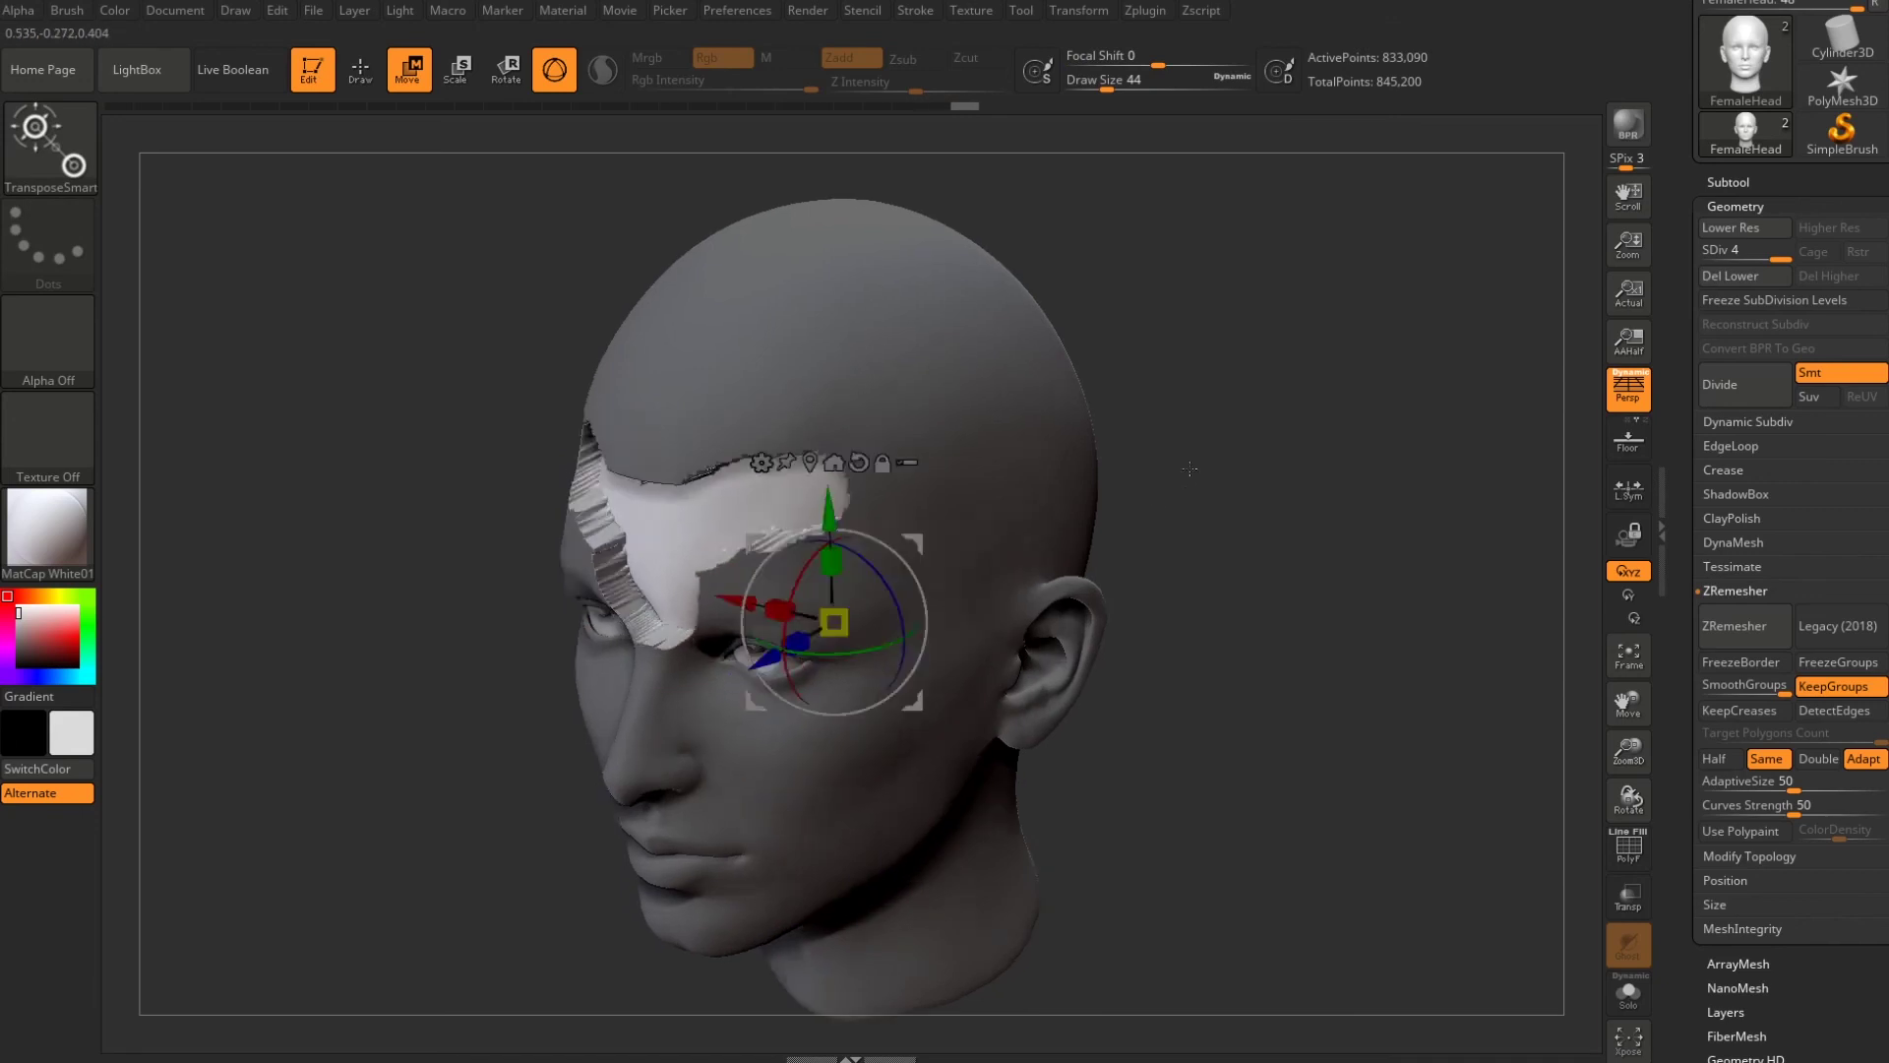
Clear the mask, split the recessed forehead and the rest of the head into separate polygroups, and display the PolyFrame.
{"action": "left_click_drag", "start_coordinate": [1190, 468], "coordinate": [1223, 463]}
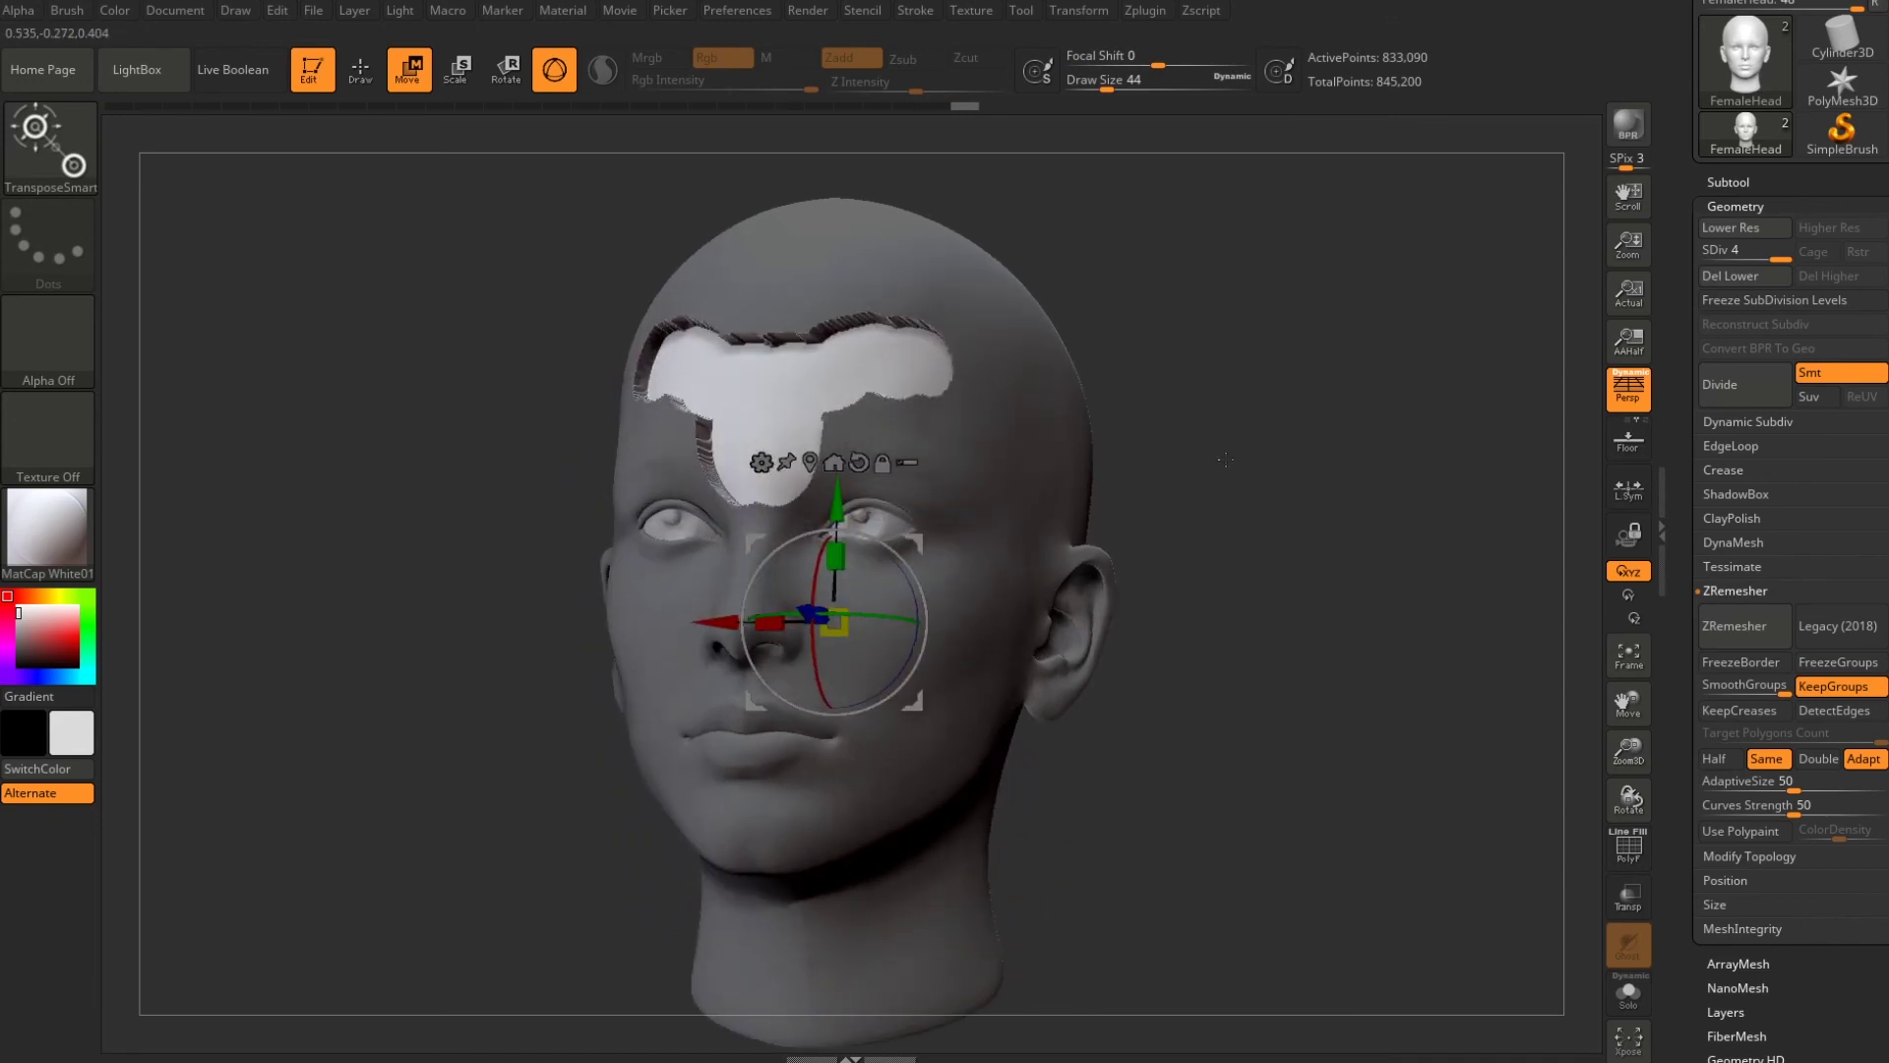
{"action": "key", "text": "ctrl"}
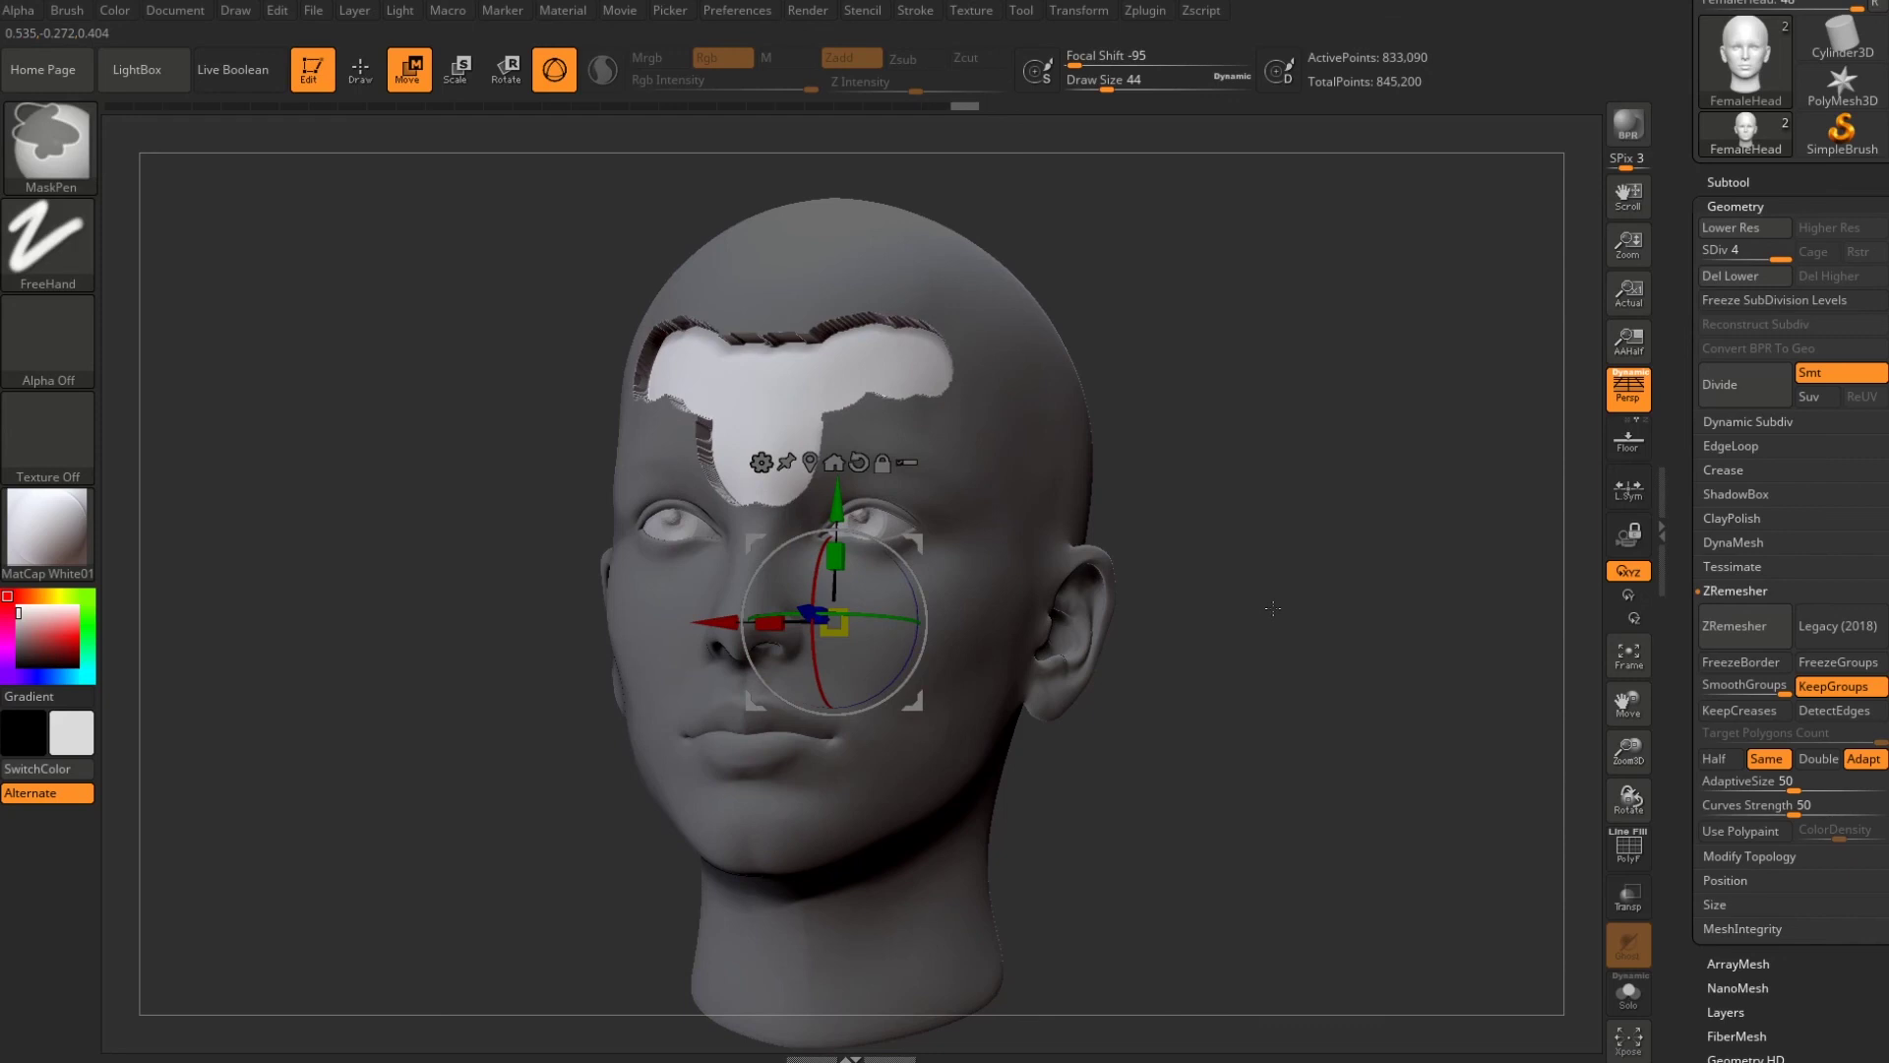
{"action": "left_click_drag", "start_coordinate": [1269, 598], "coordinate": [1220, 533], "text": "ctrl"}
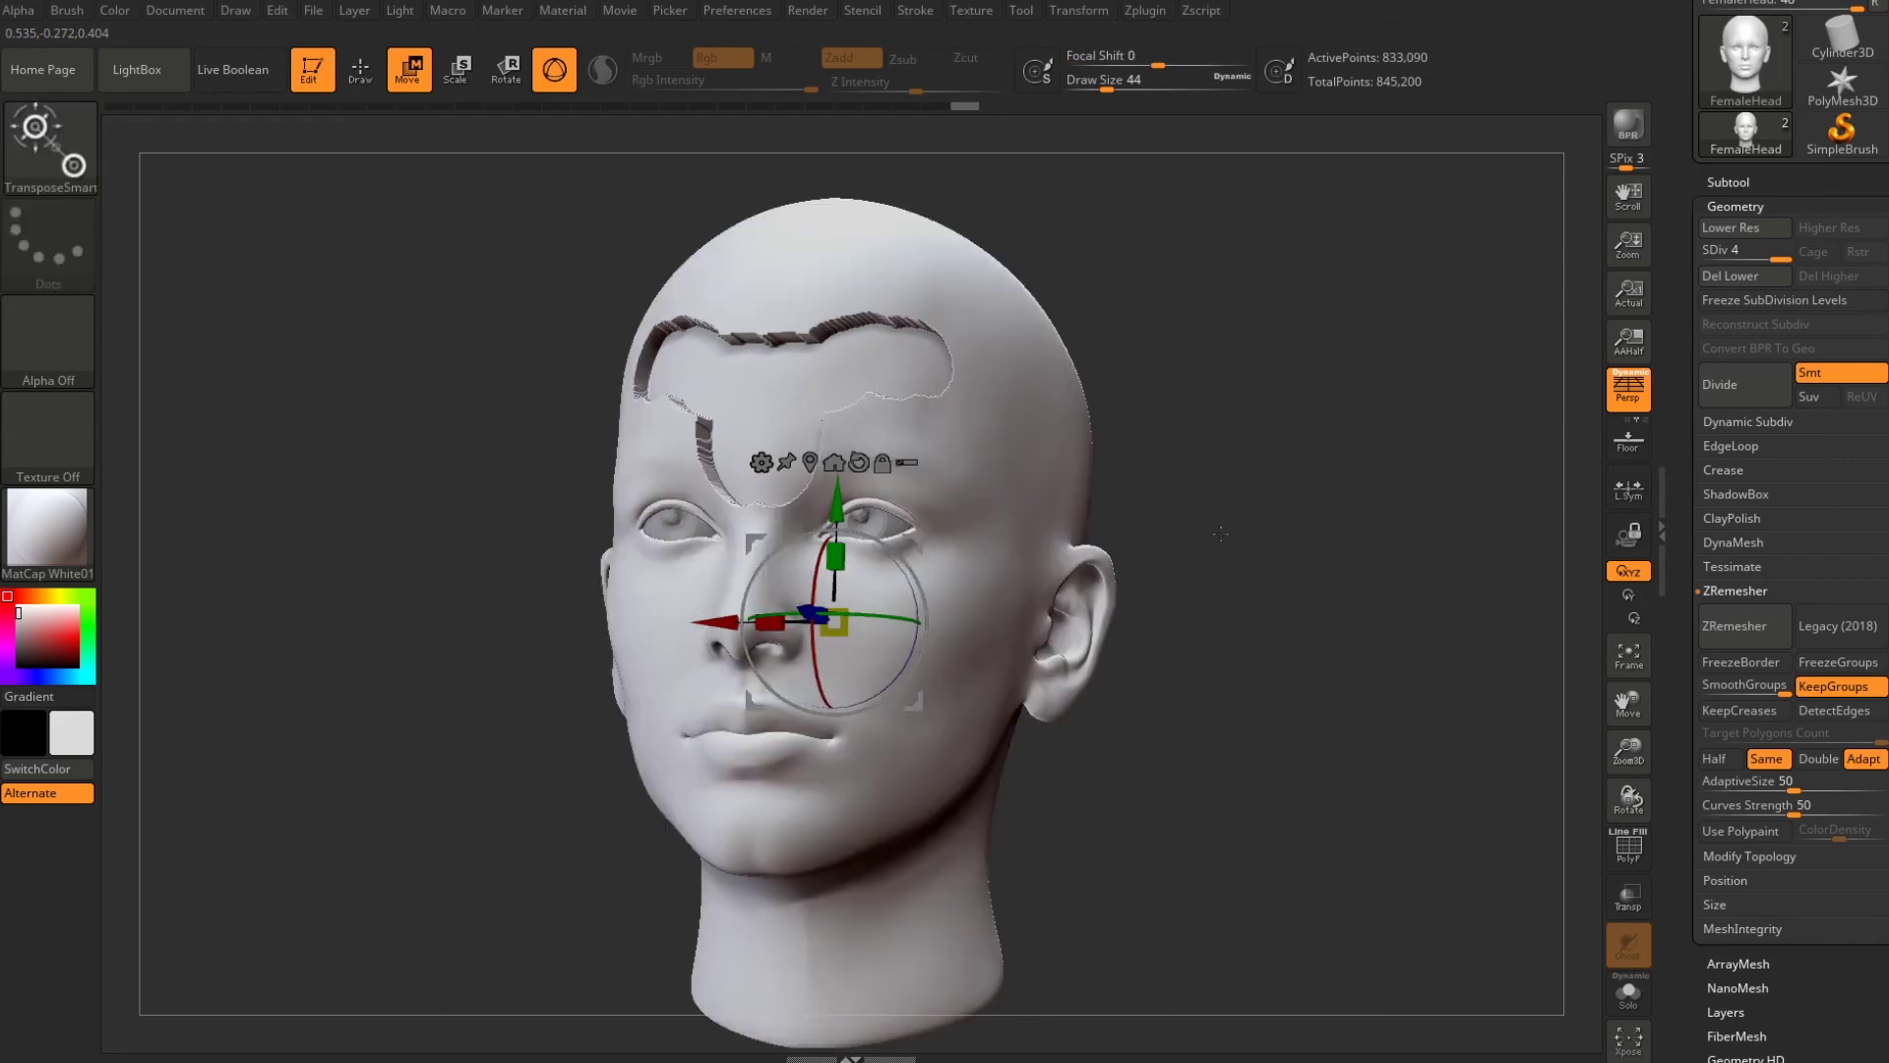
{"action": "key", "text": "shift+f"}
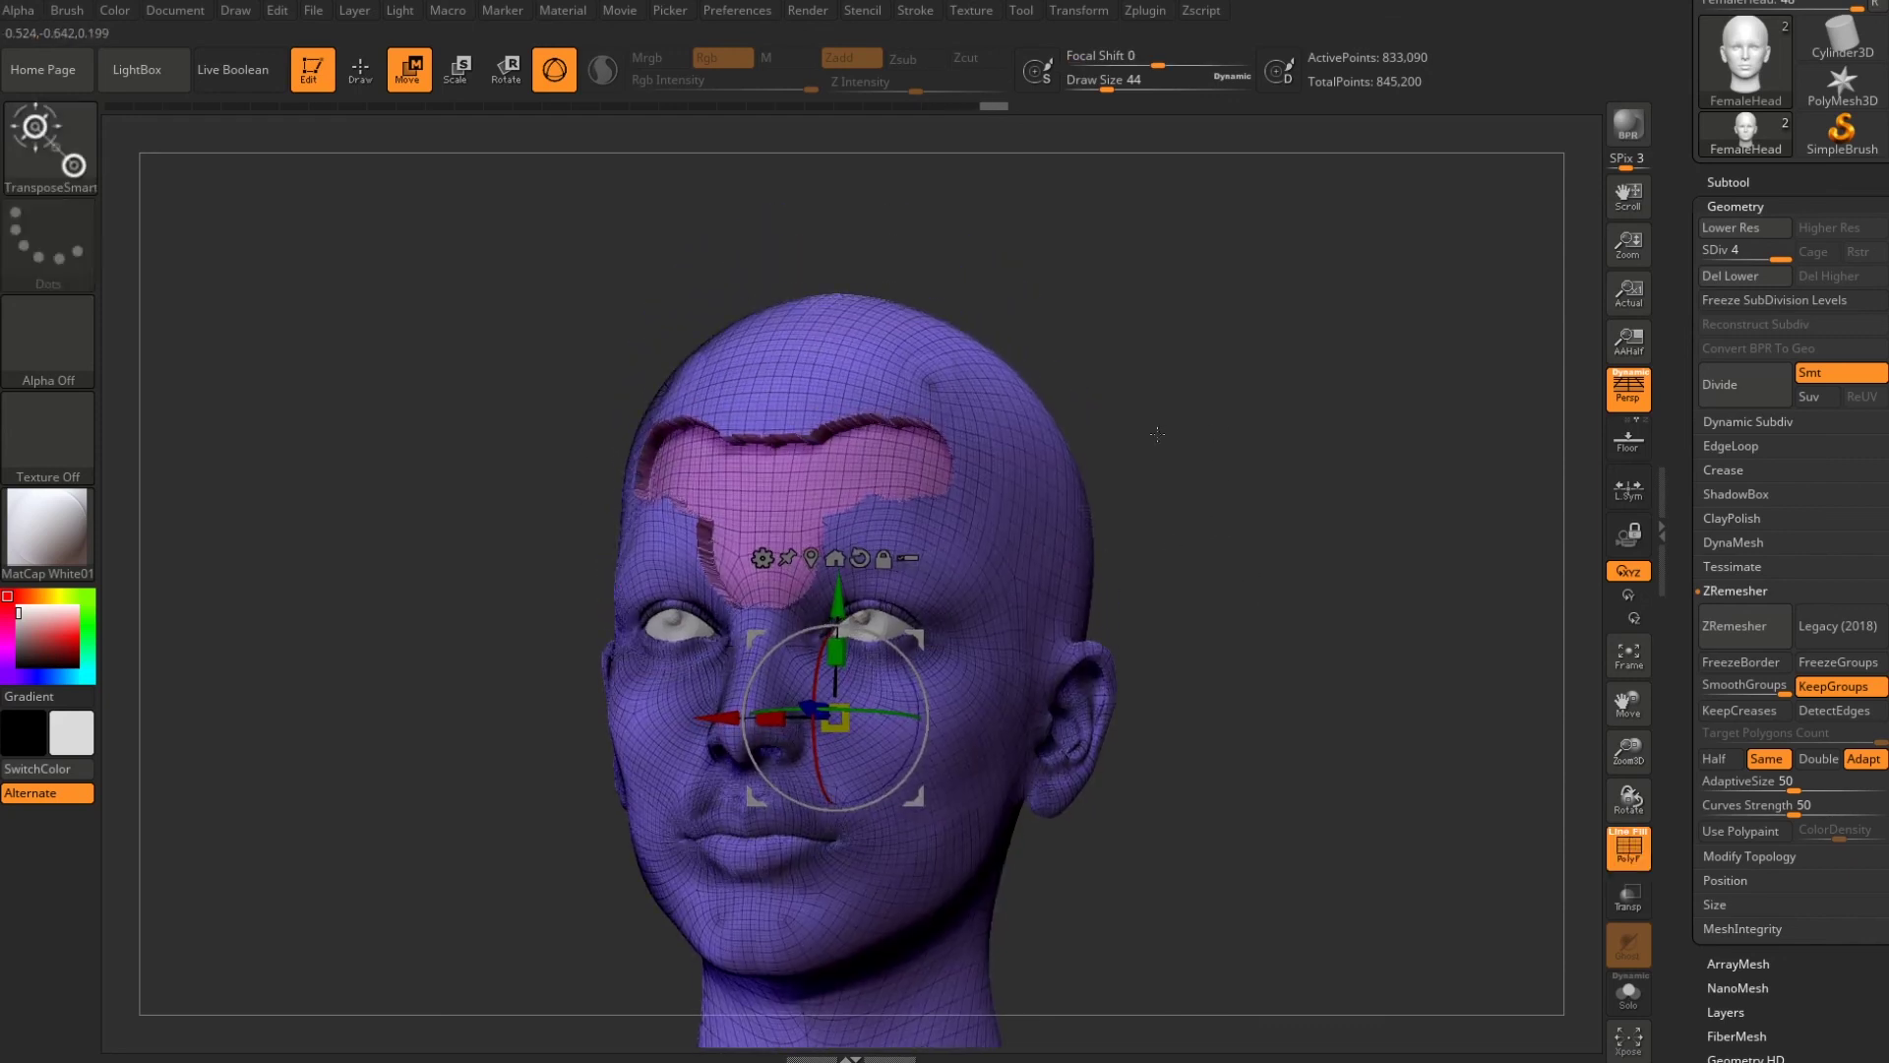
{"action": "right_click_drag", "start_coordinate": [1157, 434], "coordinate": [1157, 531], "text": "ctrl"}
{"action": "right_click_drag", "start_coordinate": [923, 418], "coordinate": [939, 618], "text": "alt"}
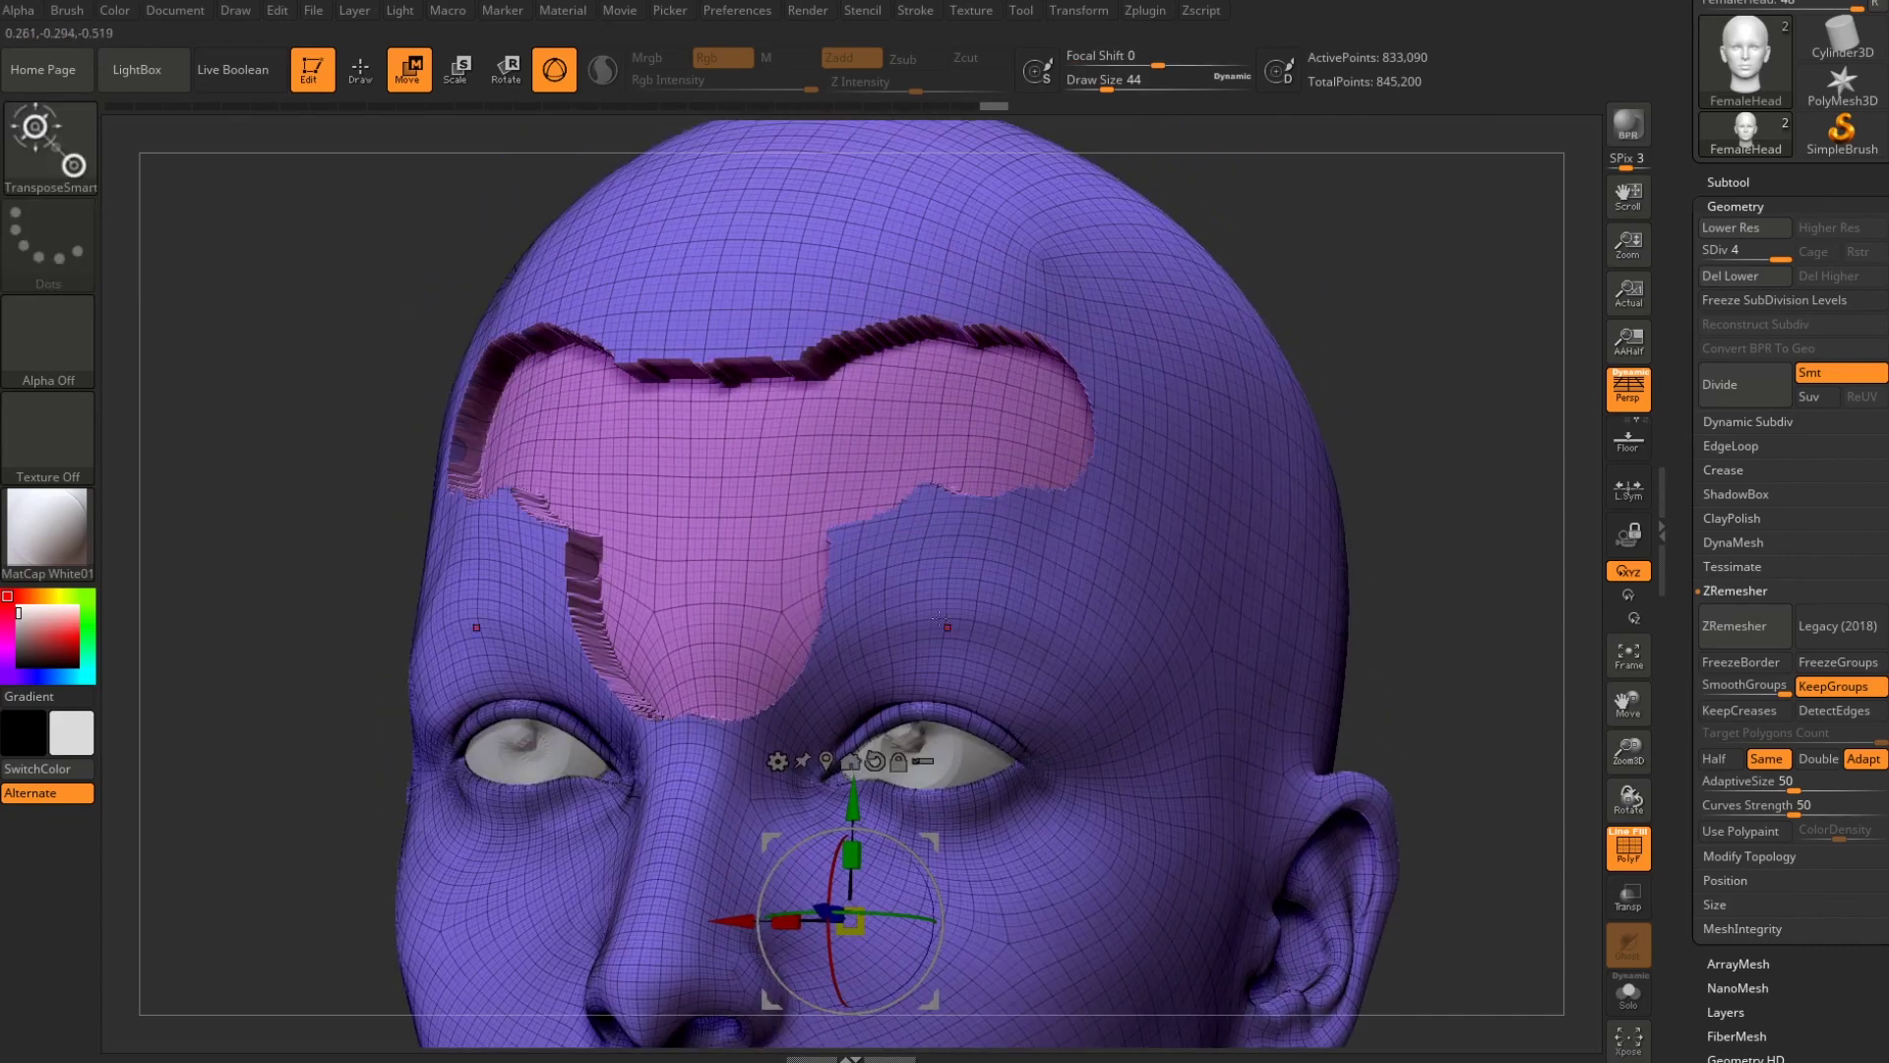